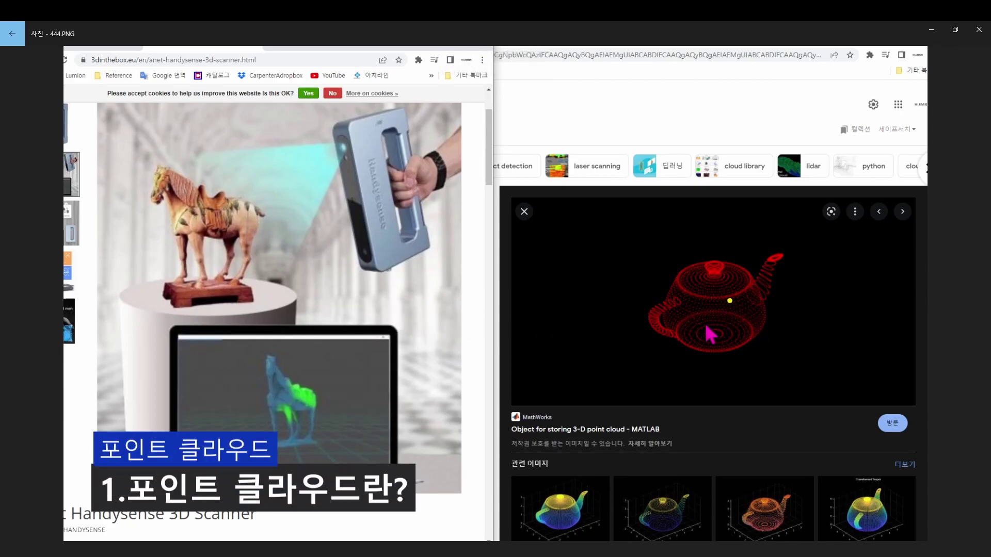
# Mark three yellow dots on the red teapot point cloud image to highlight individual points
pyautogui.click(676, 284)
pyautogui.click(704, 322)
pyautogui.click(731, 324)
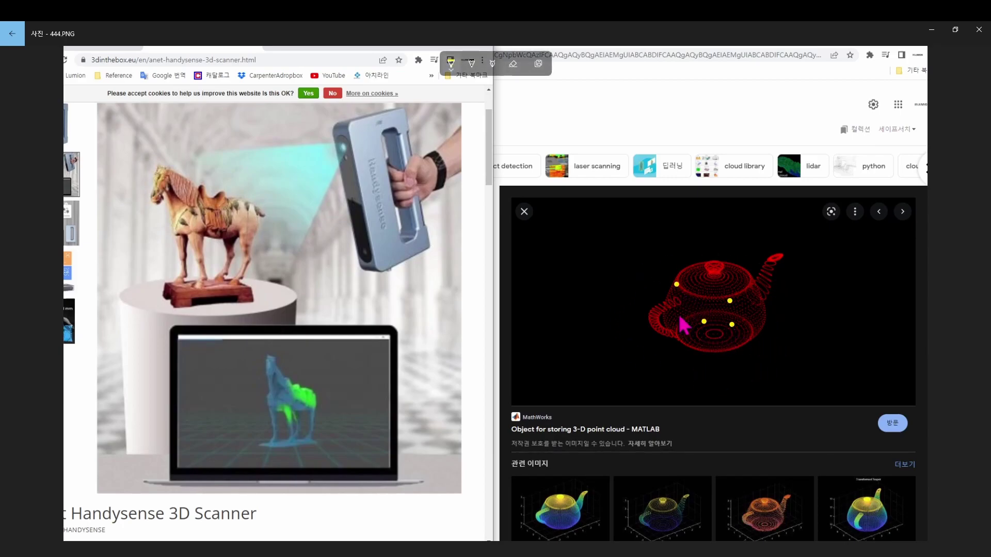
# Circle the handheld scanner in yellow and draw strokes leading from the horse statue's pedestal to the laptop screen
pyautogui.moveTo(471, 234)
pyautogui.mouseDown()
pyautogui.moveTo(456, 251)
pyautogui.moveTo(342, 149)
pyautogui.moveTo(471, 195)
pyautogui.moveTo(474, 222)
pyautogui.mouseUp()
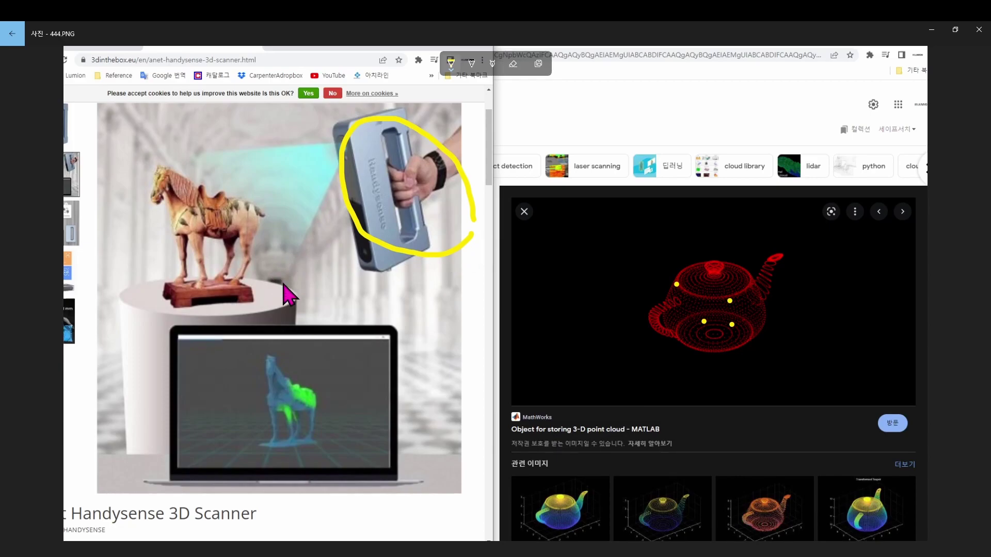
pyautogui.moveTo(278, 298)
pyautogui.mouseDown()
pyautogui.moveTo(254, 195)
pyautogui.moveTo(283, 361)
pyautogui.mouseUp()
pyautogui.moveTo(242, 325)
pyautogui.mouseDown()
pyautogui.moveTo(287, 363)
pyautogui.moveTo(309, 317)
pyautogui.mouseUp()
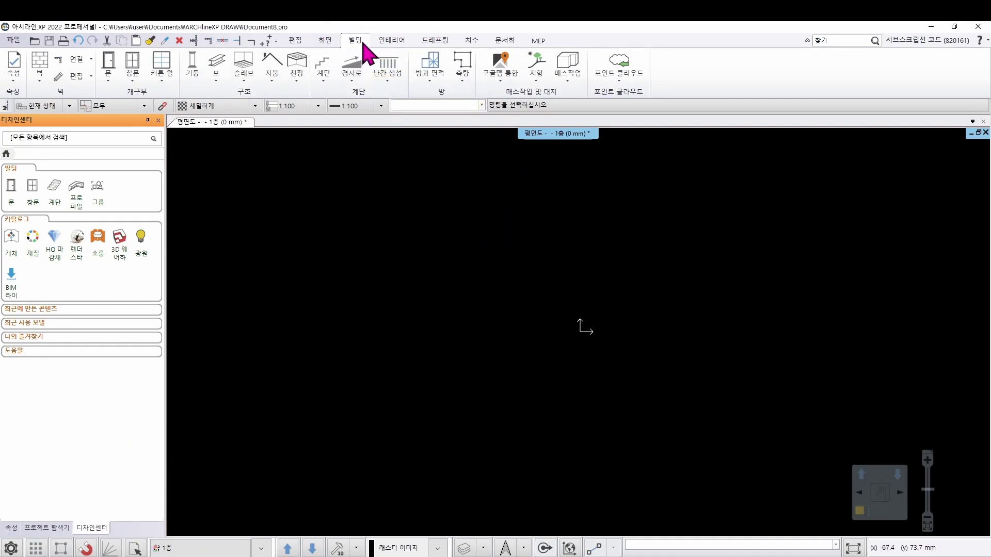
# Import the point cloud file P40.e57 from the desktop
pyautogui.click(636, 82)
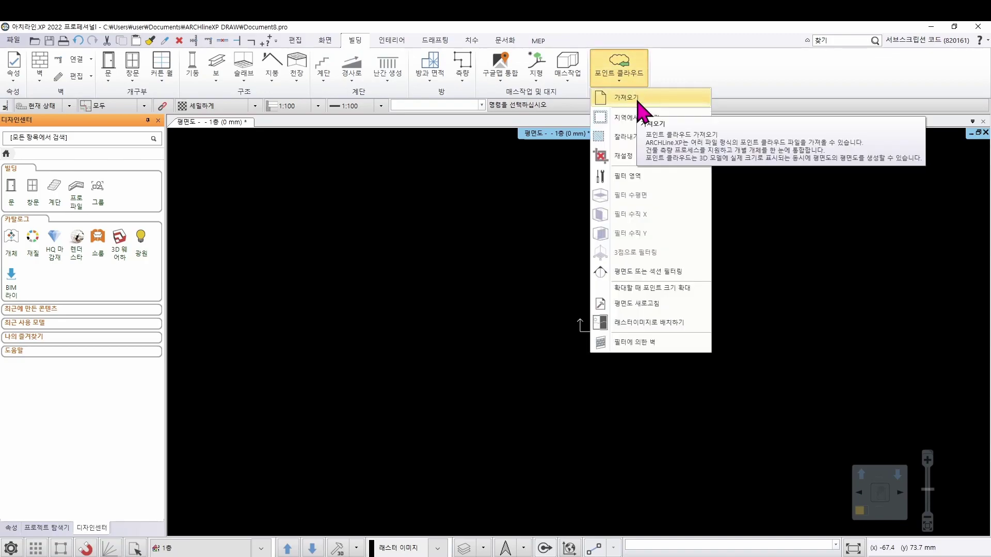
pyautogui.click(639, 100)
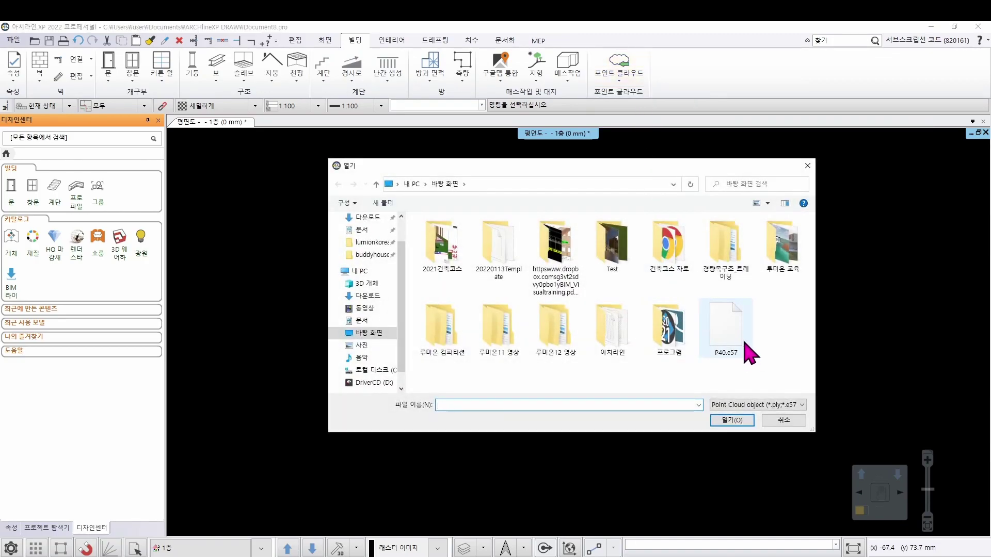
pyautogui.click(739, 345)
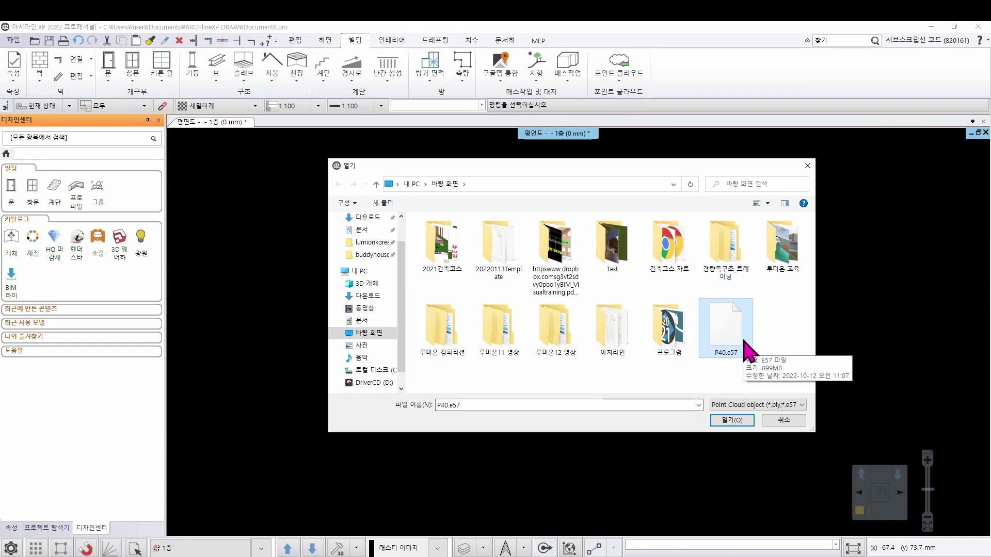
pyautogui.click(724, 421)
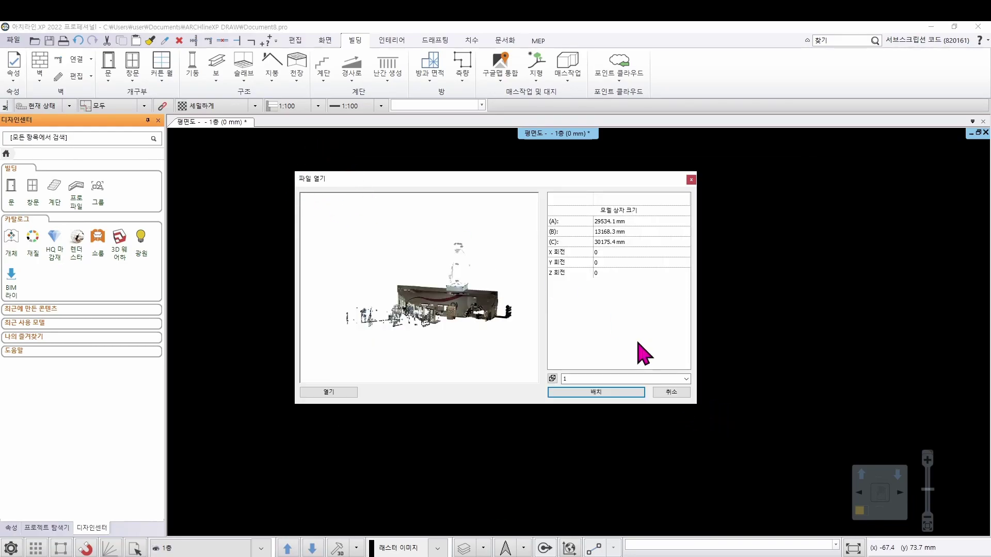
# Place the imported point cloud in the floor plan at coordinates 0,0
pyautogui.click(600, 395)
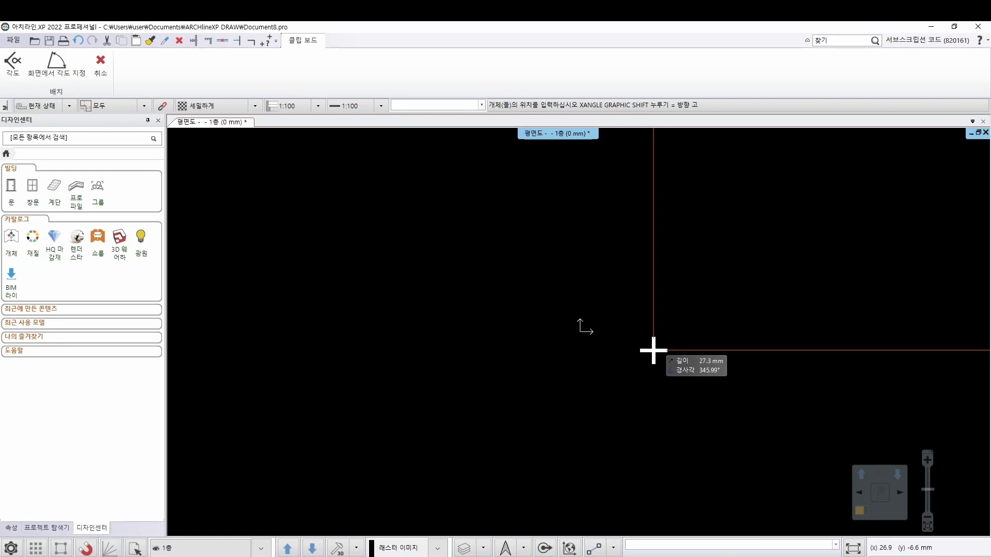
pyautogui.write('0')
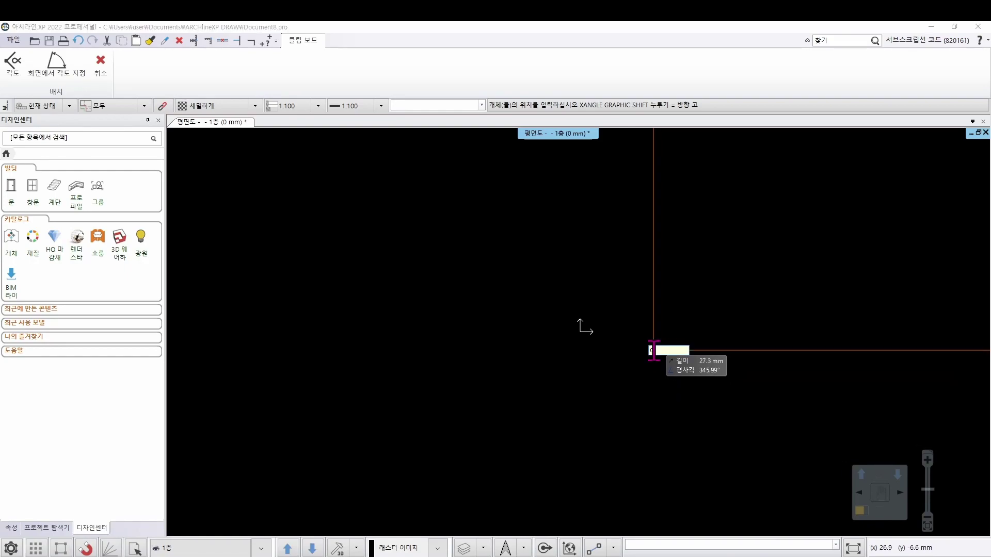
pyautogui.write(',0')
pyautogui.press('Return')
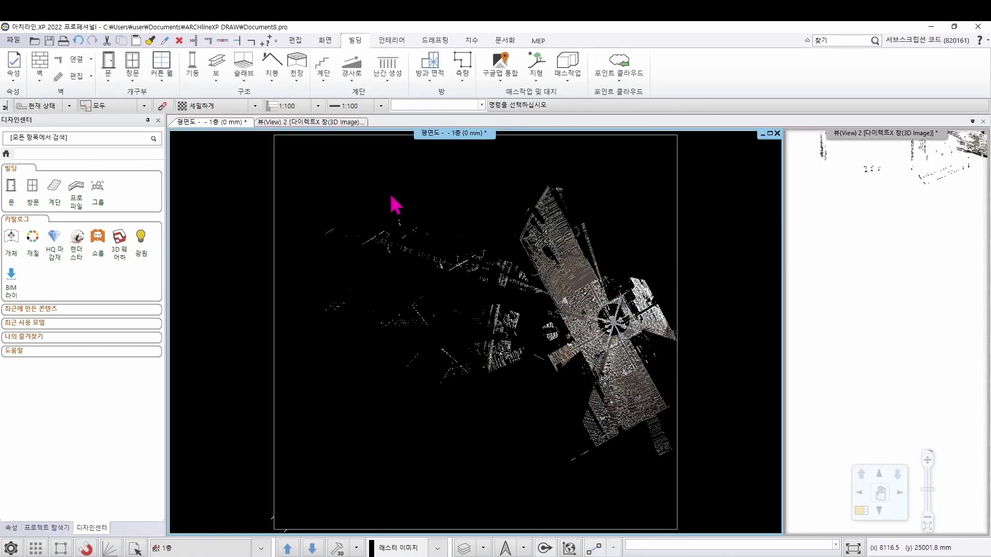
pyautogui.click(903, 251)
pyautogui.scroll(-5, 897, 246)
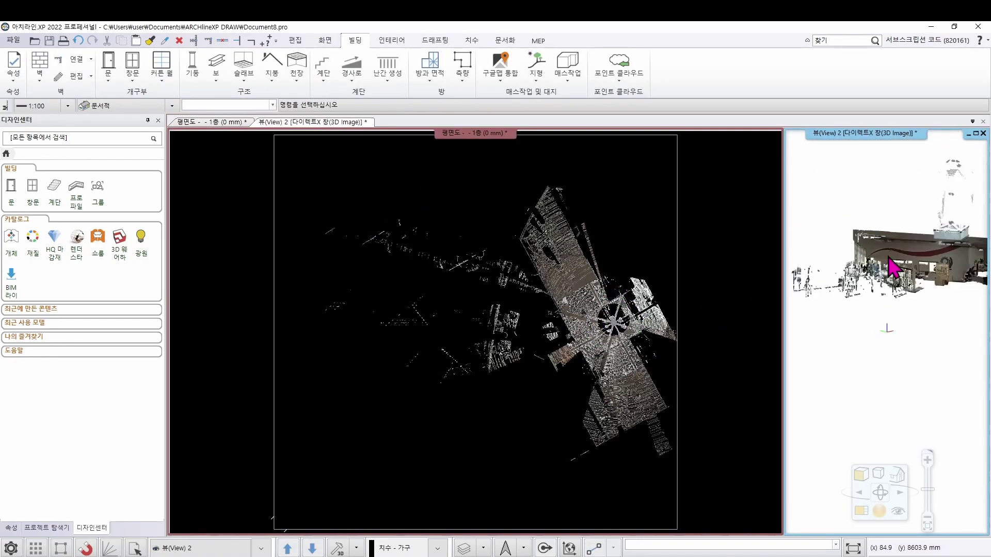
pyautogui.moveTo(896, 278); pyautogui.dragTo(844, 330, button='middle')
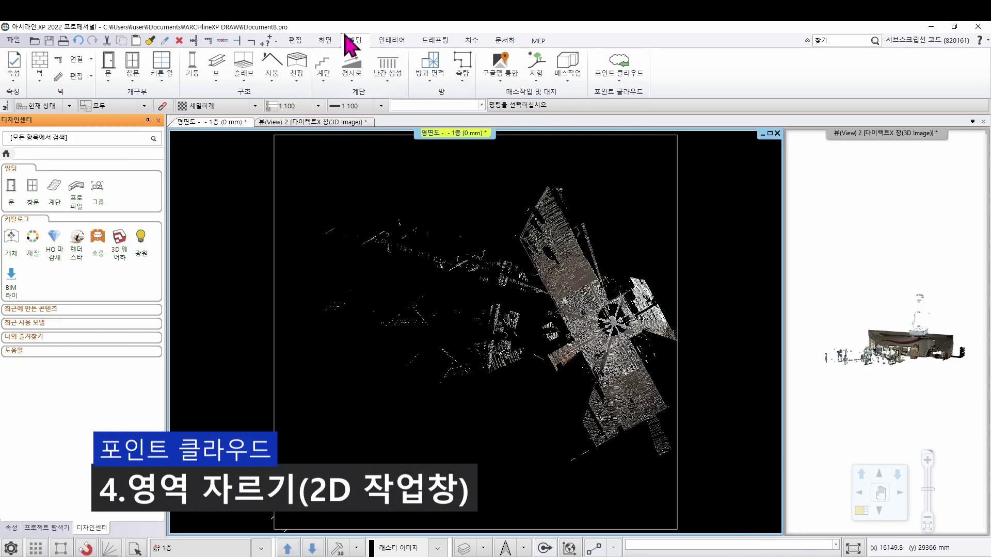
# Start cropping the point cloud in the floor plan and trace the polygon from the building's upper tip along its west side to the lower corner
pyautogui.click(634, 88)
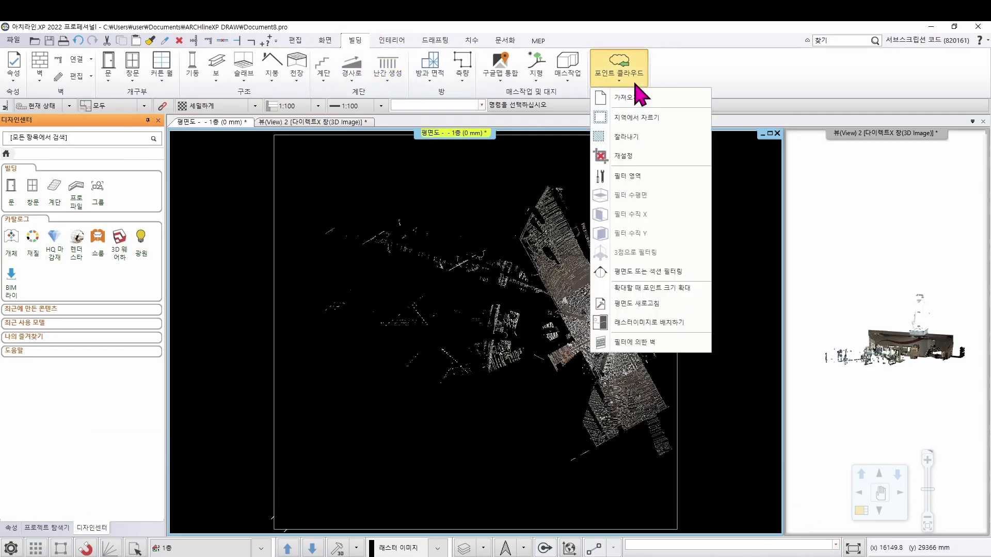
pyautogui.click(637, 135)
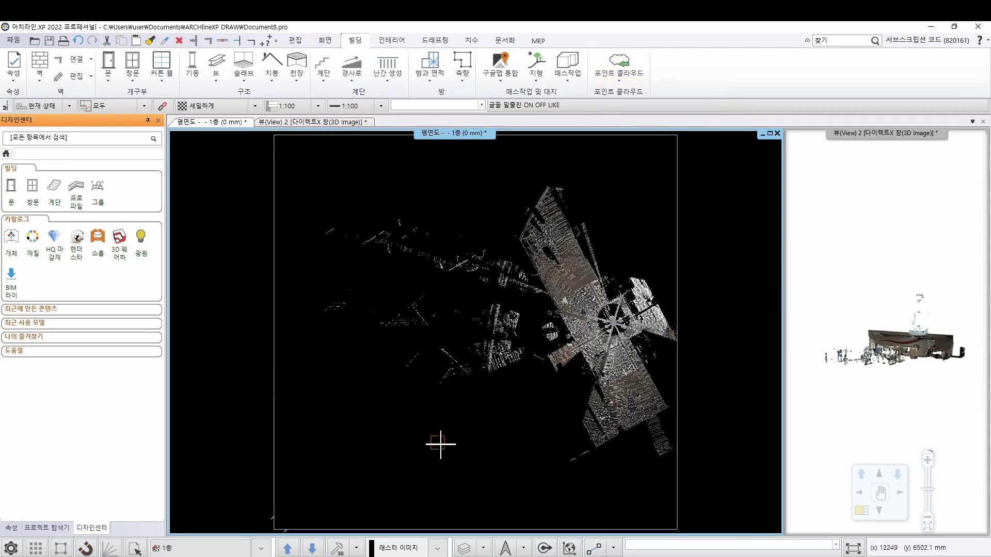
pyautogui.click(677, 192)
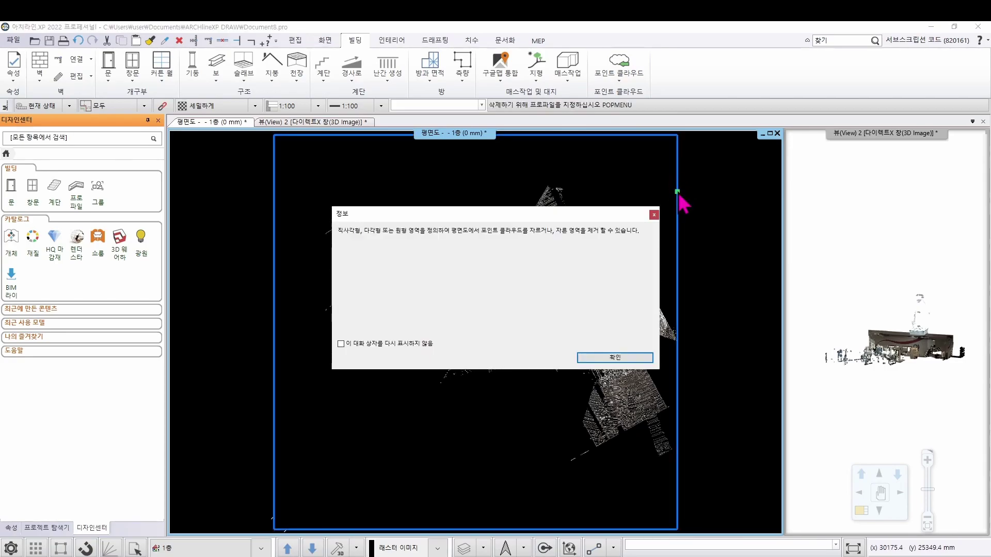
pyautogui.click(614, 358)
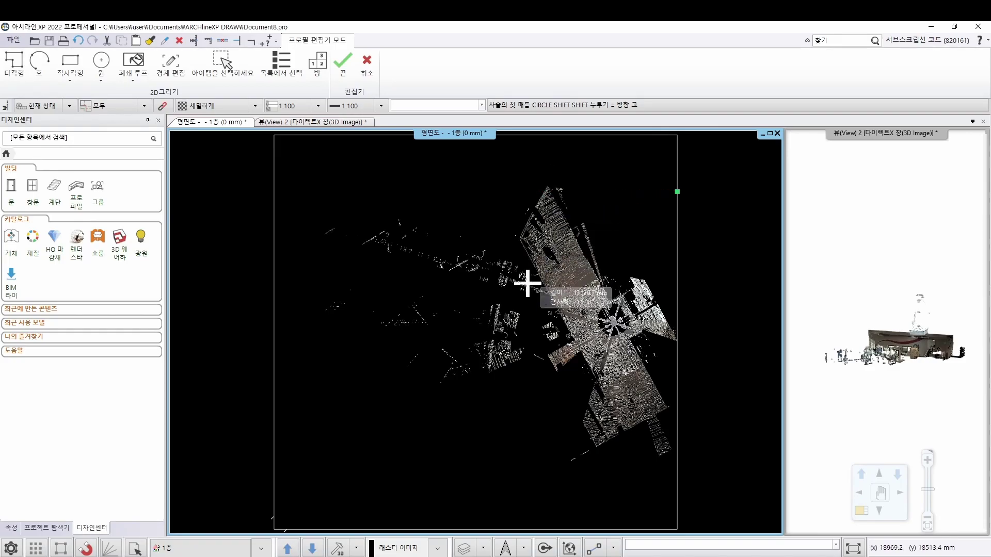
pyautogui.scroll(4, 529, 243)
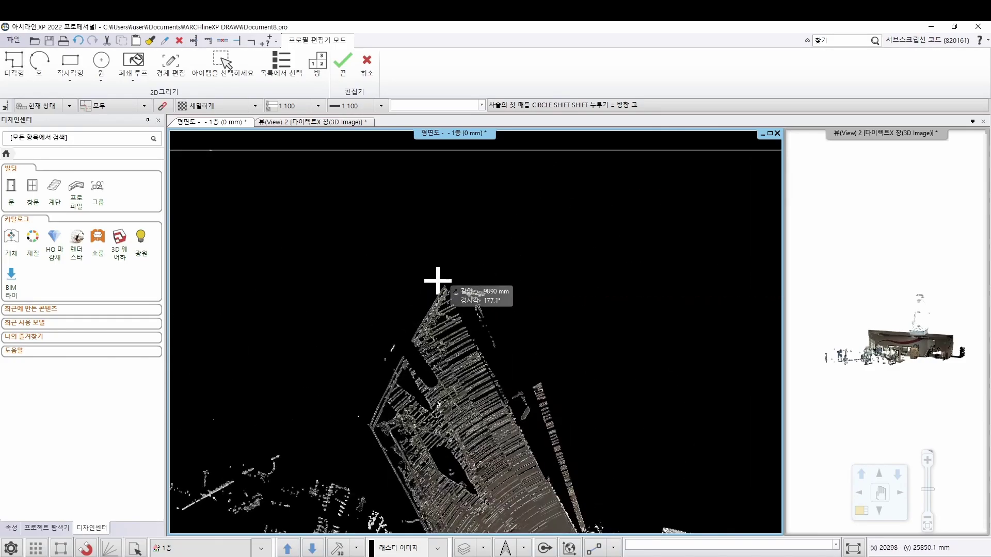
pyautogui.scroll(-4, 400, 392)
pyautogui.click(408, 380)
pyautogui.scroll(4, 509, 454)
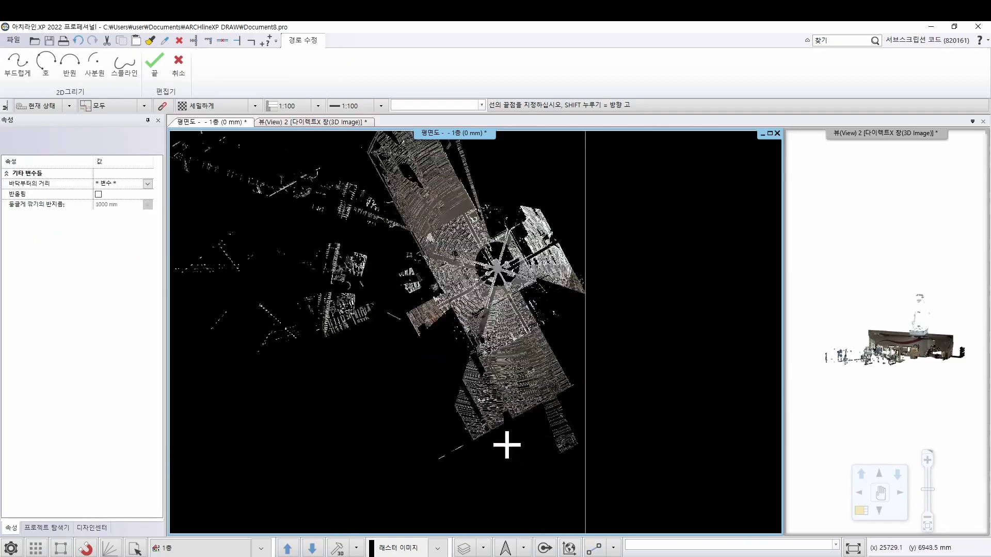
pyautogui.click(510, 421)
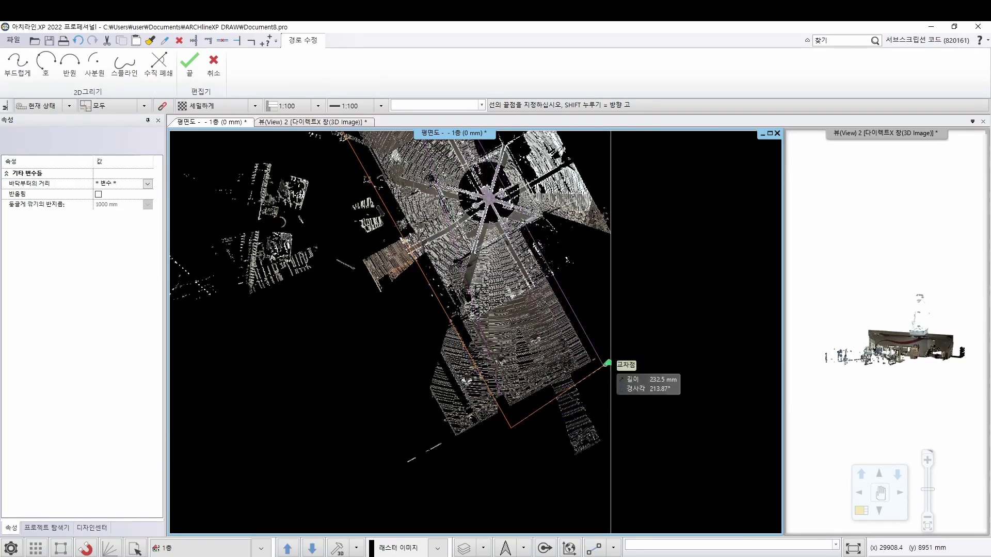
# Trace the remaining crop boundary up the building's east side and close the polygon at its starting point at the upper tip
pyautogui.scroll(3, 602, 363)
pyautogui.scroll(-3, 487, 305)
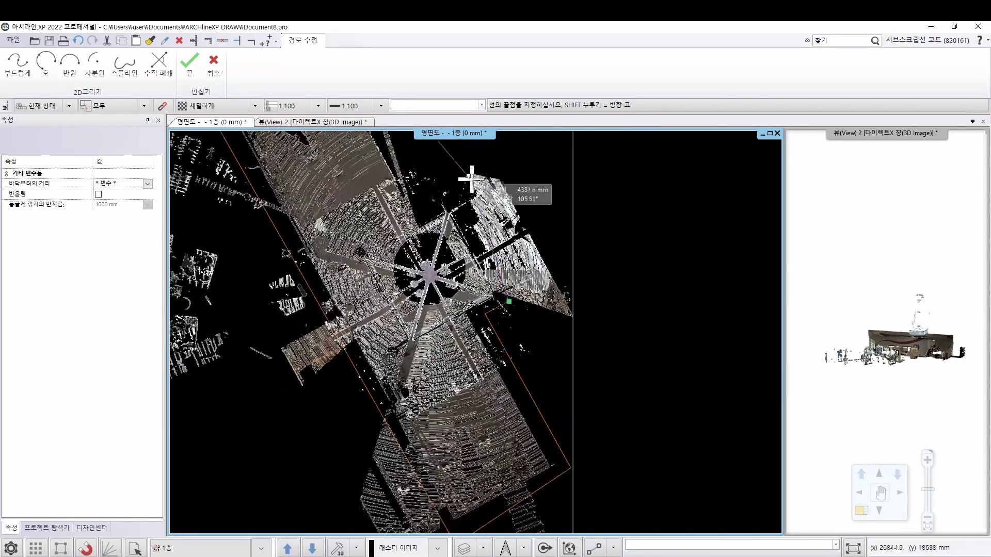
pyautogui.scroll(3, 463, 287)
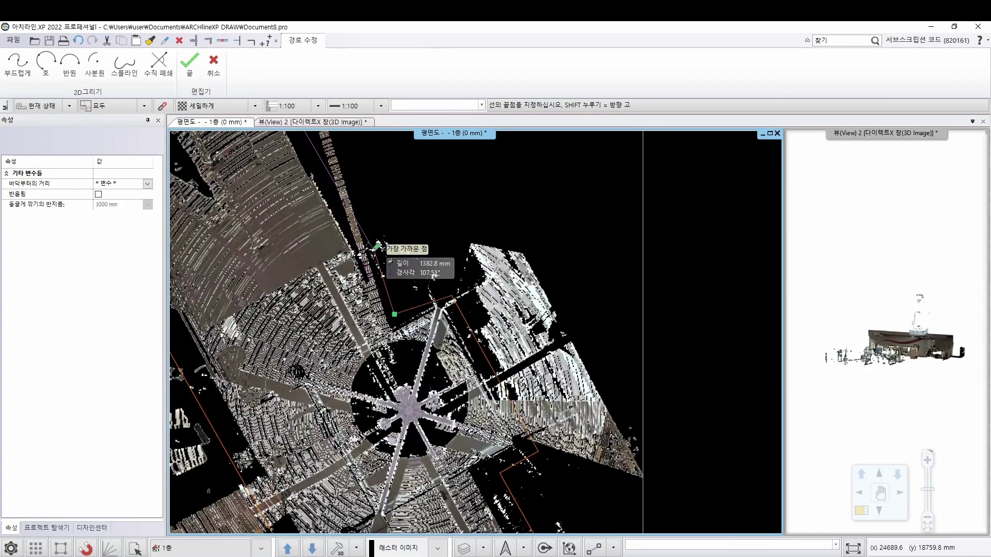
pyautogui.scroll(2, 380, 250)
pyautogui.scroll(-3, 371, 201)
pyautogui.scroll(3, 480, 325)
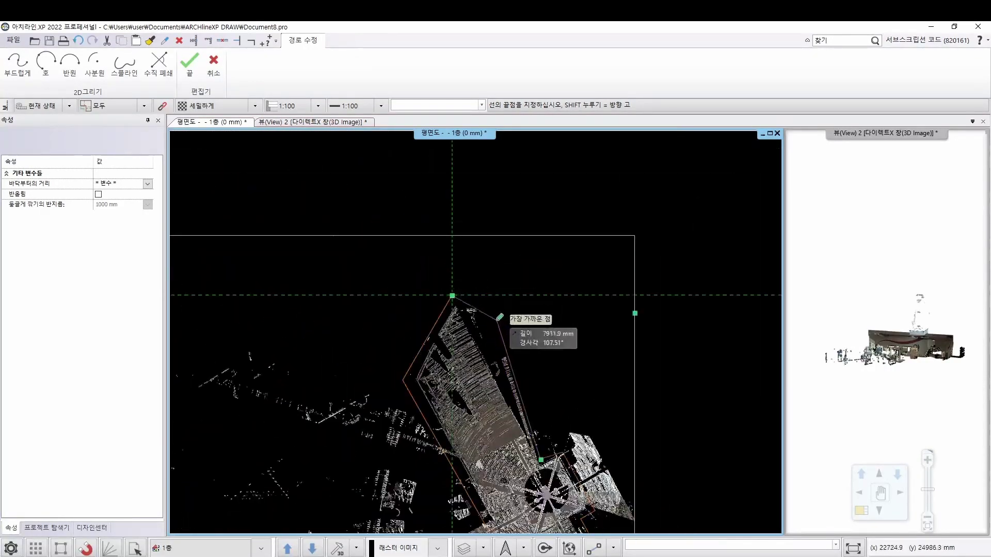
pyautogui.scroll(-3, 433, 186)
pyautogui.scroll(3, 454, 251)
pyautogui.moveTo(459, 275); pyautogui.dragTo(454, 221, button='middle')
pyautogui.scroll(2, 440, 167)
pyautogui.scroll(-3, 453, 270)
pyautogui.scroll(2, 471, 187)
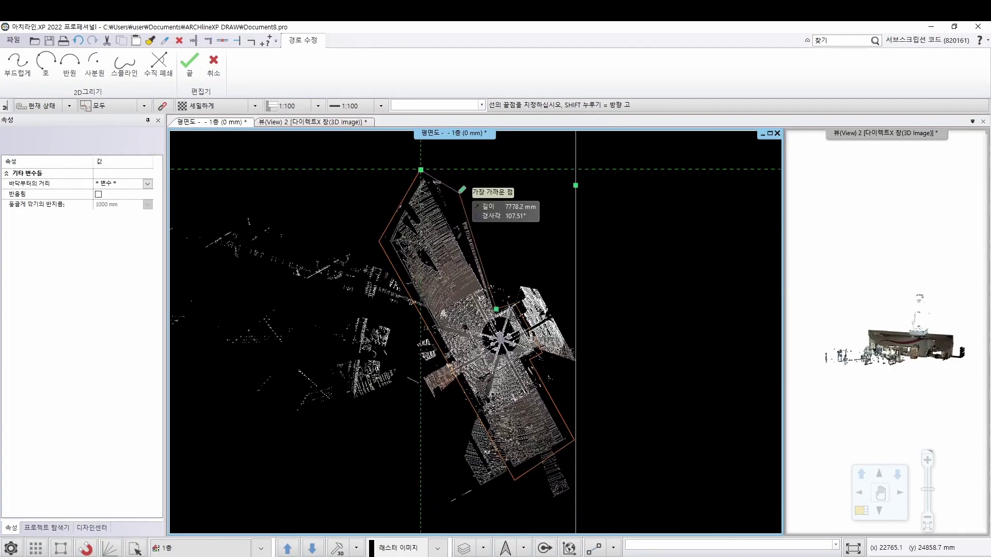
pyautogui.click(420, 169)
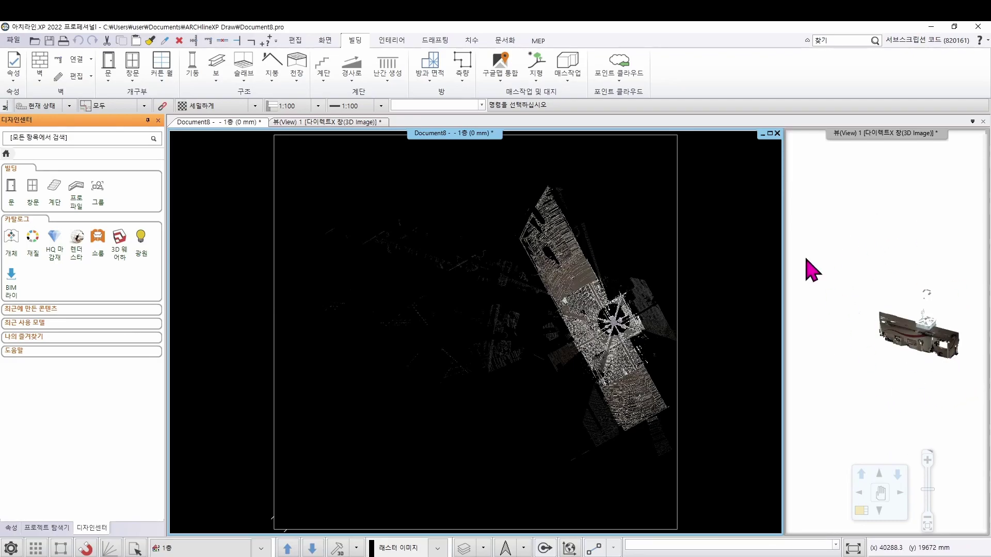
# Make the 3D view the large main view in place of the floor plan, leaving nothing selected
pyautogui.click(858, 230)
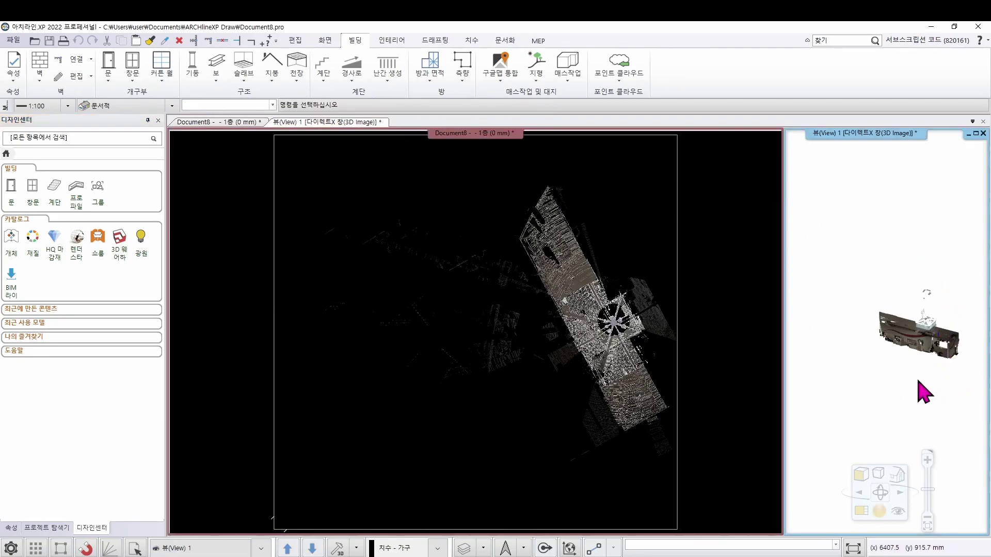
pyautogui.click(860, 512)
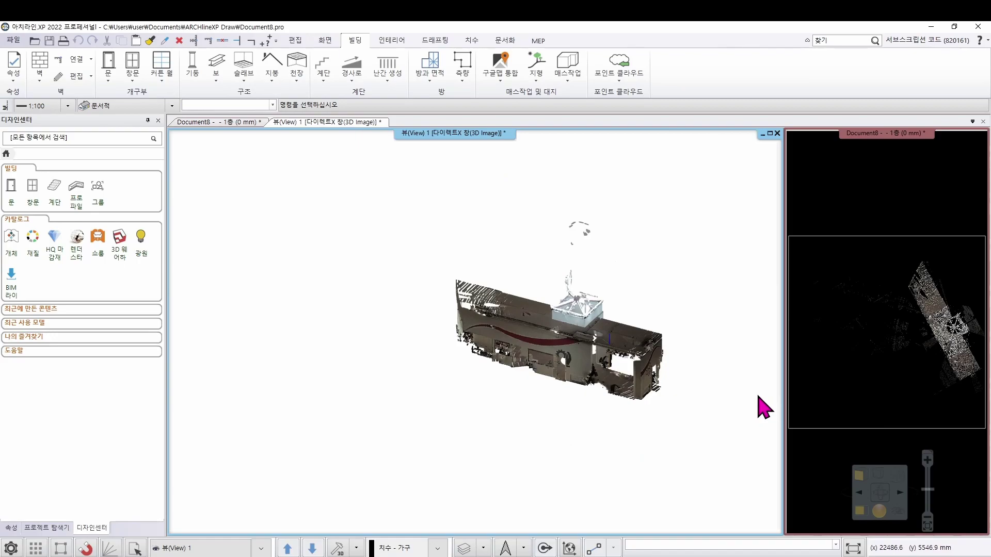
pyautogui.click(731, 407)
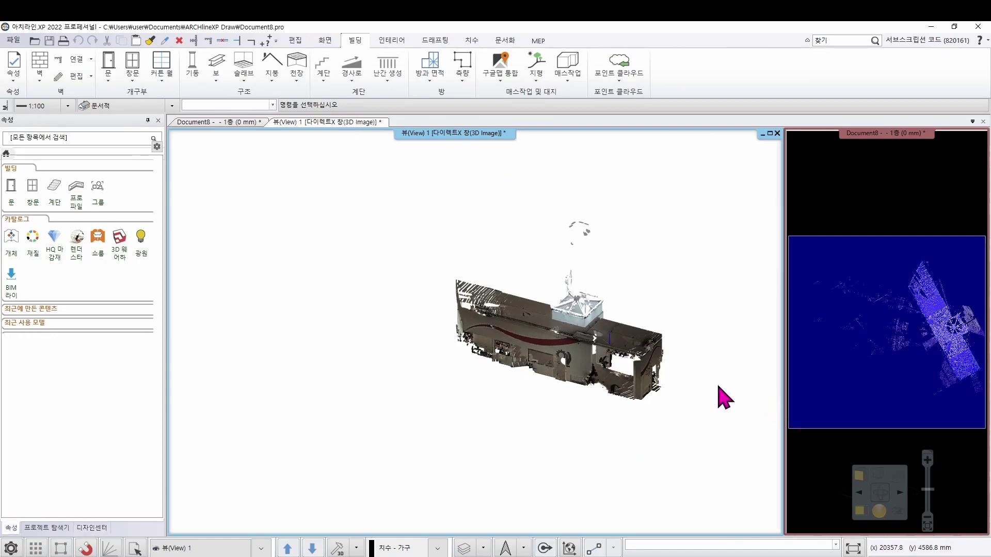
pyautogui.scroll(1, 676, 342)
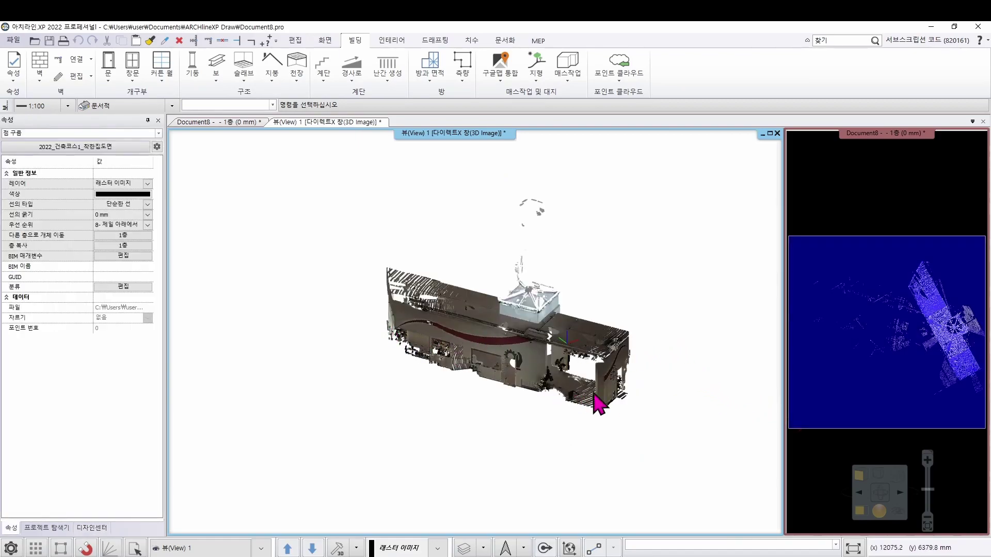
pyautogui.click(697, 419)
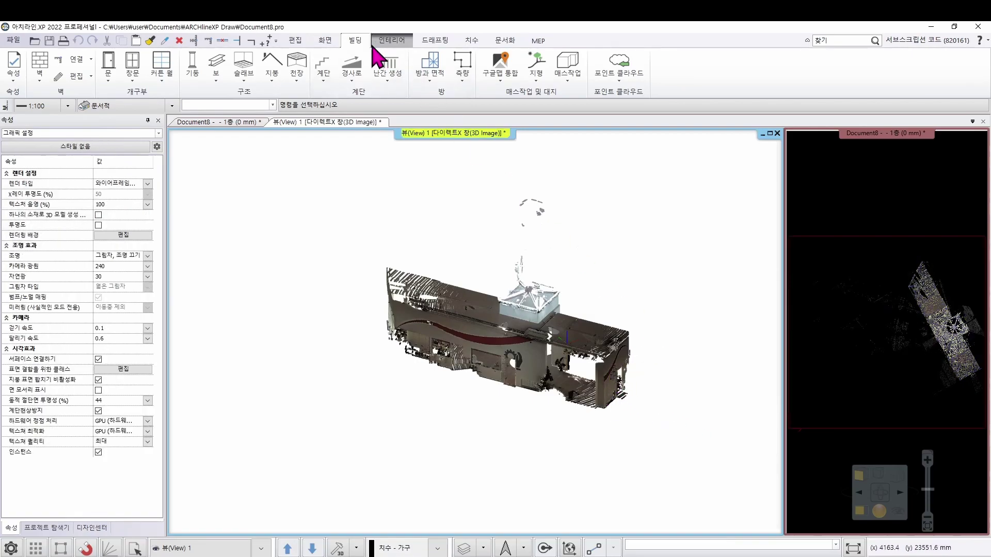
# Start a horizontal plane filter (필터 수평면) on the building's point cloud in the 3D view and accept the information notice
pyautogui.click(625, 78)
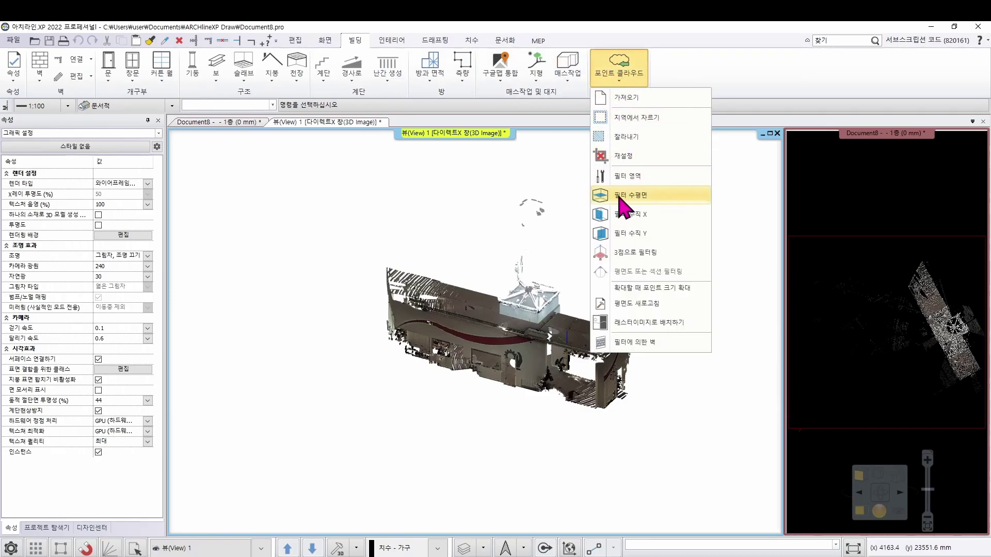
pyautogui.click(644, 196)
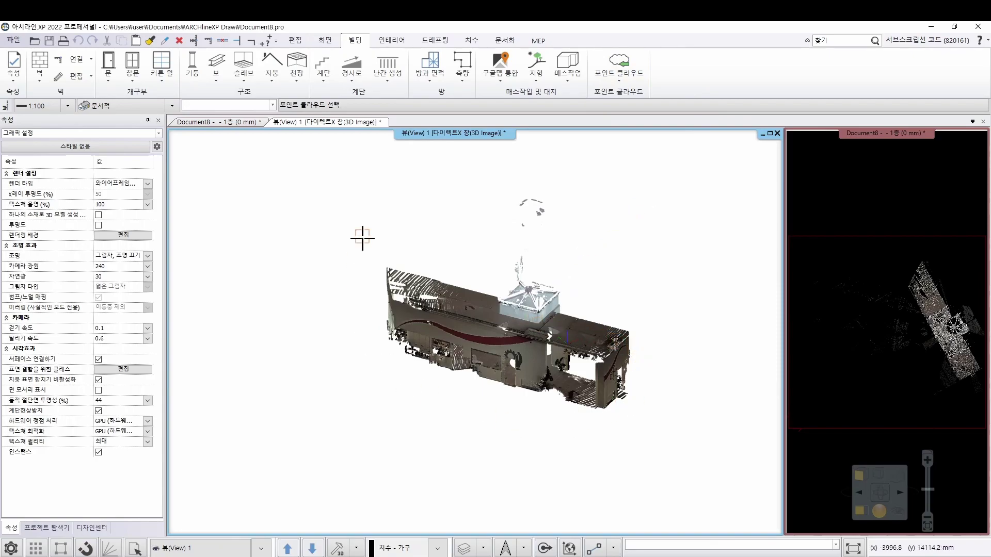
pyautogui.click(504, 336)
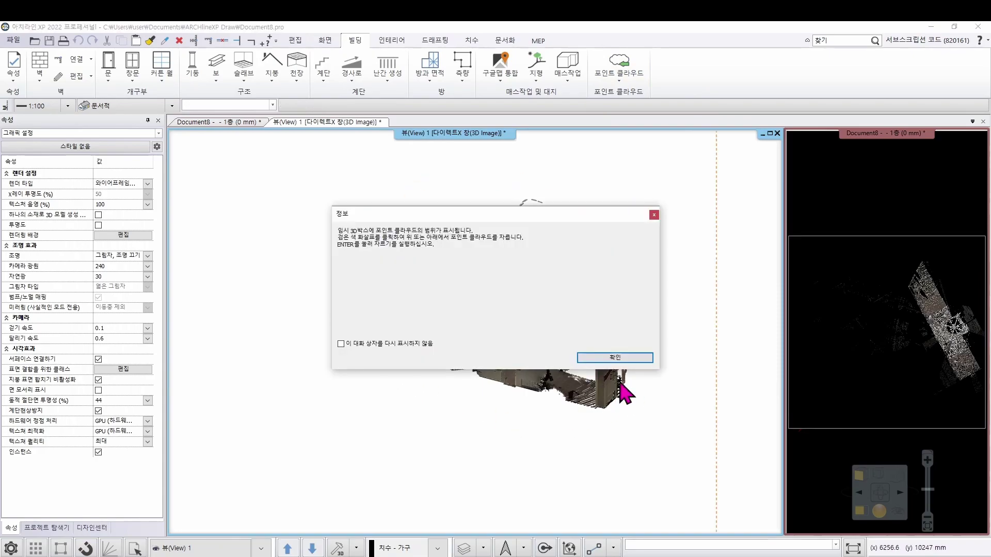
pyautogui.click(622, 360)
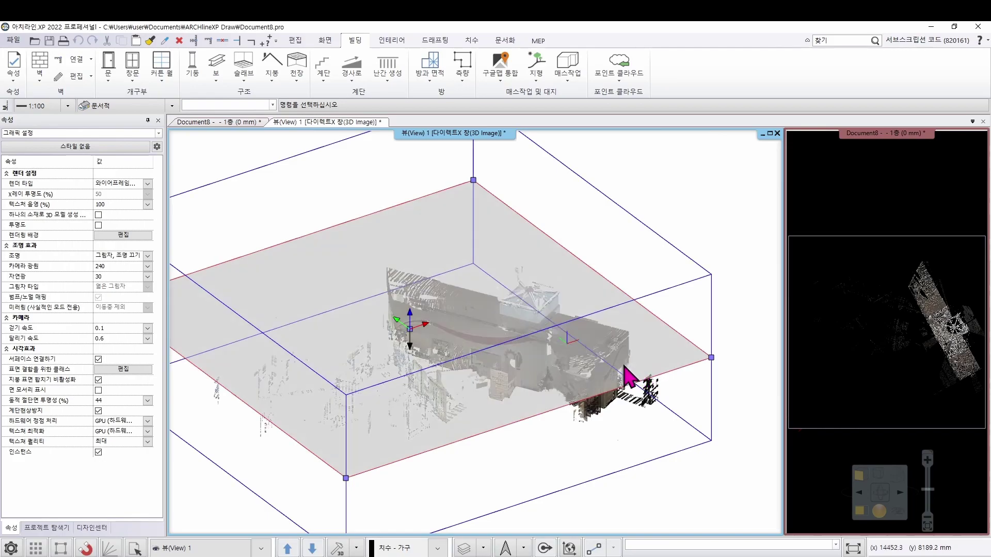
pyautogui.scroll(-2, 454, 320)
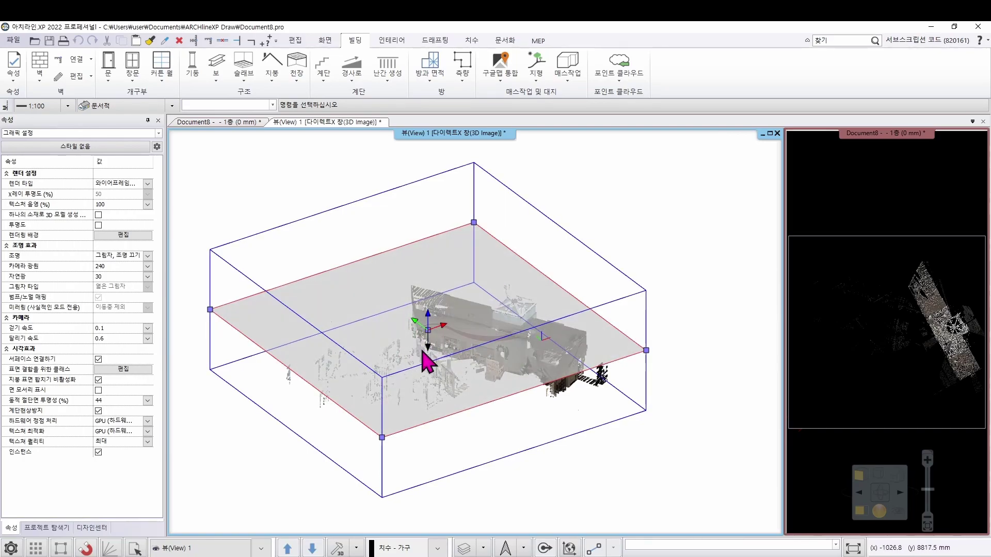
# Lower the horizontal filter plane below the roof so that it cuts through the upper part of the building's walls
pyautogui.moveTo(427, 344)
pyautogui.mouseDown()
pyautogui.moveTo(429, 403)
pyautogui.moveTo(452, 241)
pyautogui.moveTo(438, 371)
pyautogui.moveTo(442, 332)
pyautogui.moveTo(435, 351)
pyautogui.mouseUp()
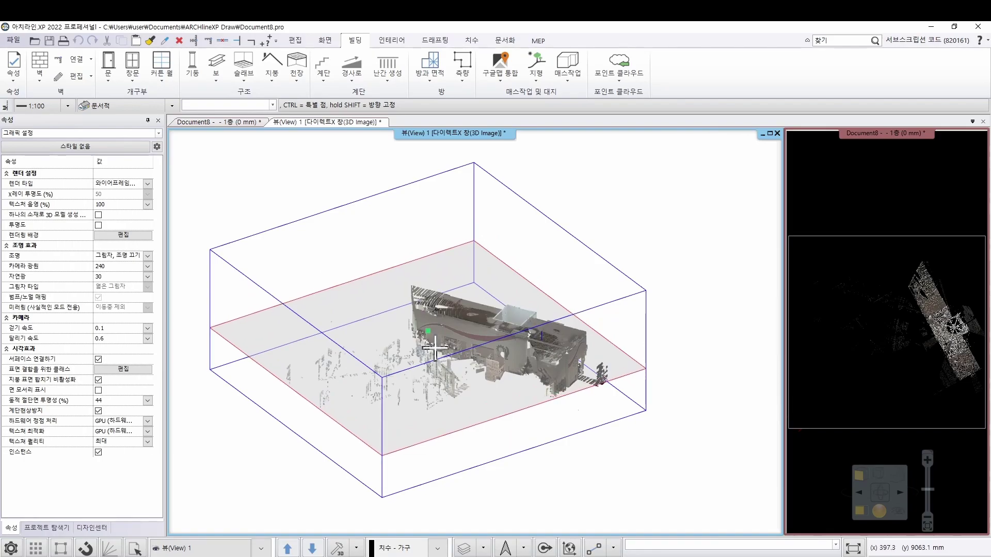
pyautogui.scroll(2, 436, 351)
pyautogui.scroll(2, 454, 340)
pyautogui.moveTo(461, 331); pyautogui.dragTo(463, 350)
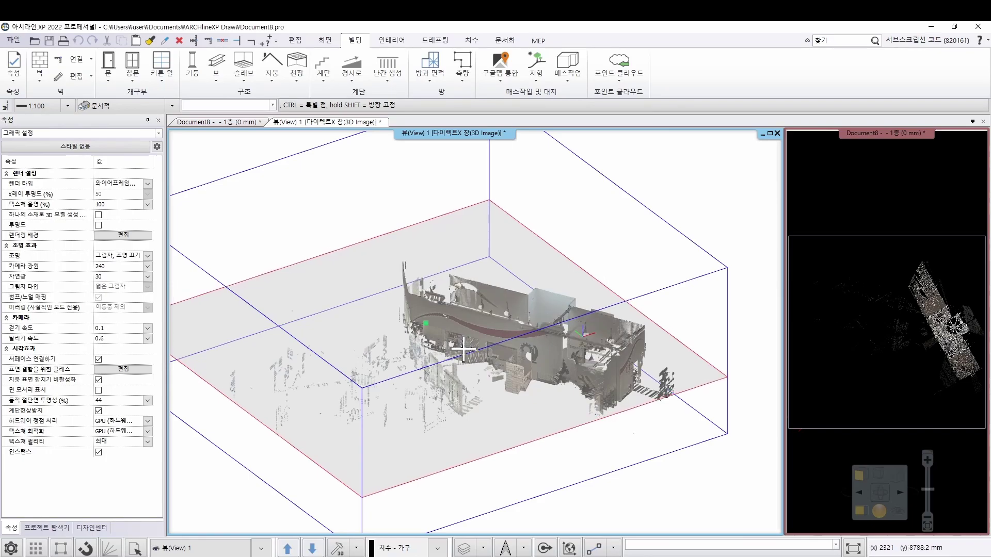
pyautogui.click(463, 350)
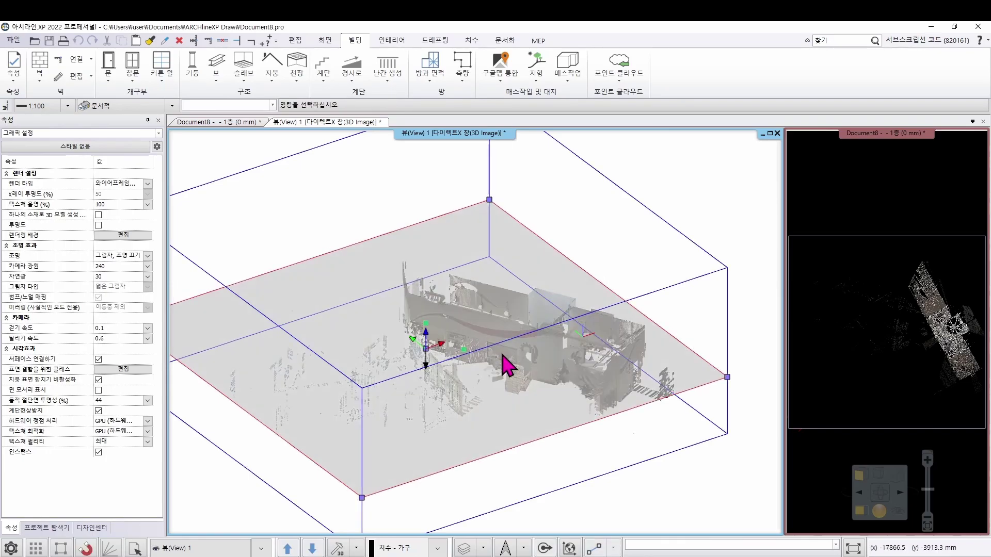
# Finish the plane filter and create it as 새로운 필터 with a region of 6000 mm
pyautogui.scroll(-3, 503, 355)
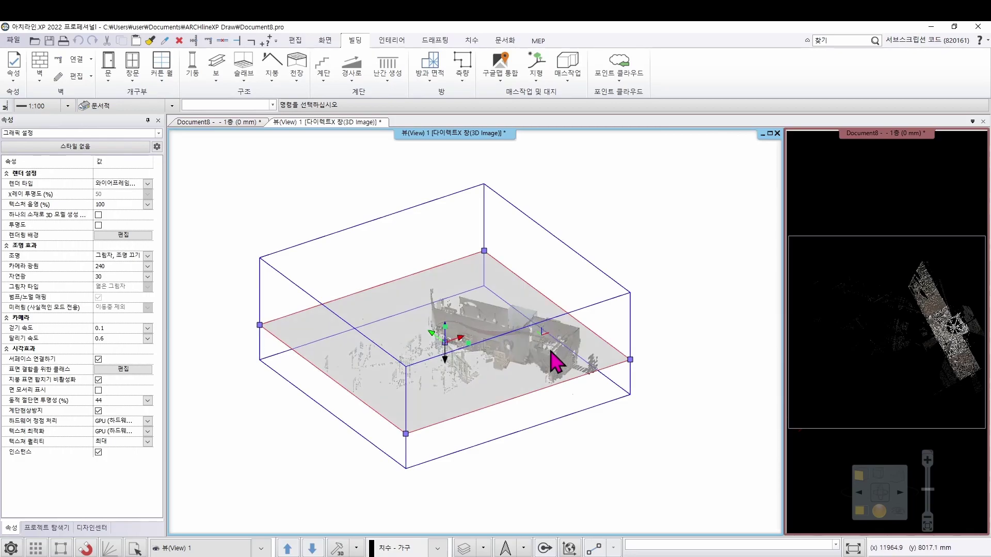
pyautogui.click(536, 407)
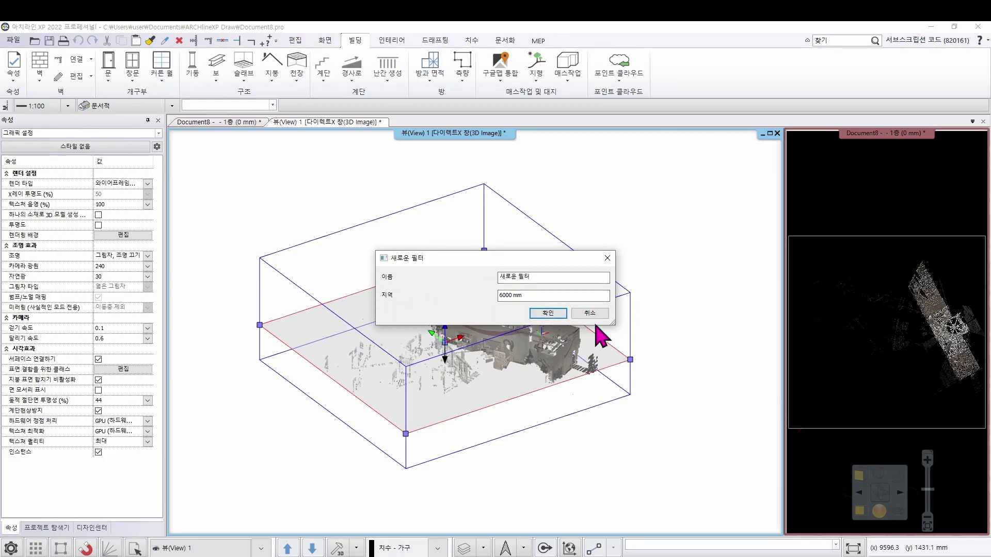
pyautogui.click(547, 314)
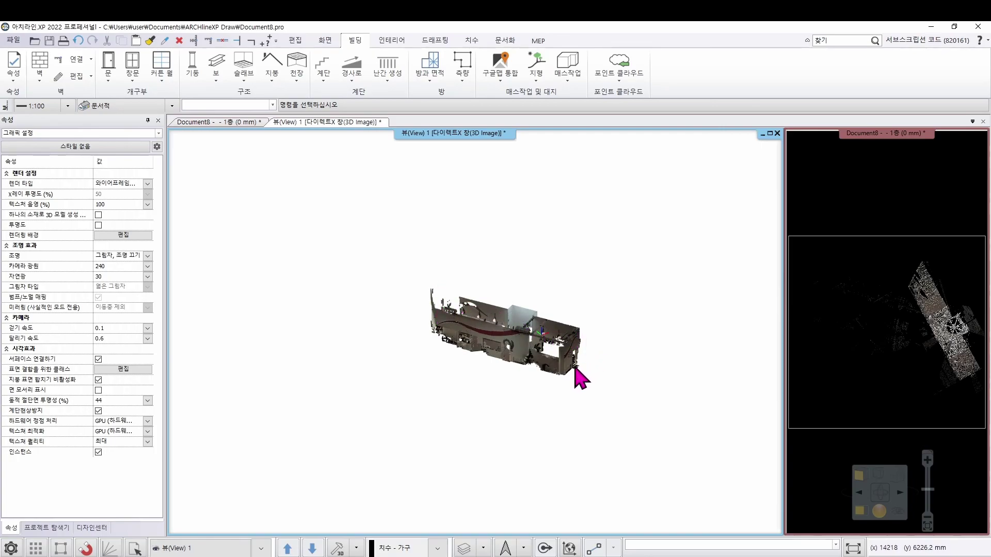
# Open the point cloud's filter regions (필터 영역) and set the region of 새로운 필터 to 3000 mm
pyautogui.scroll(2, 577, 379)
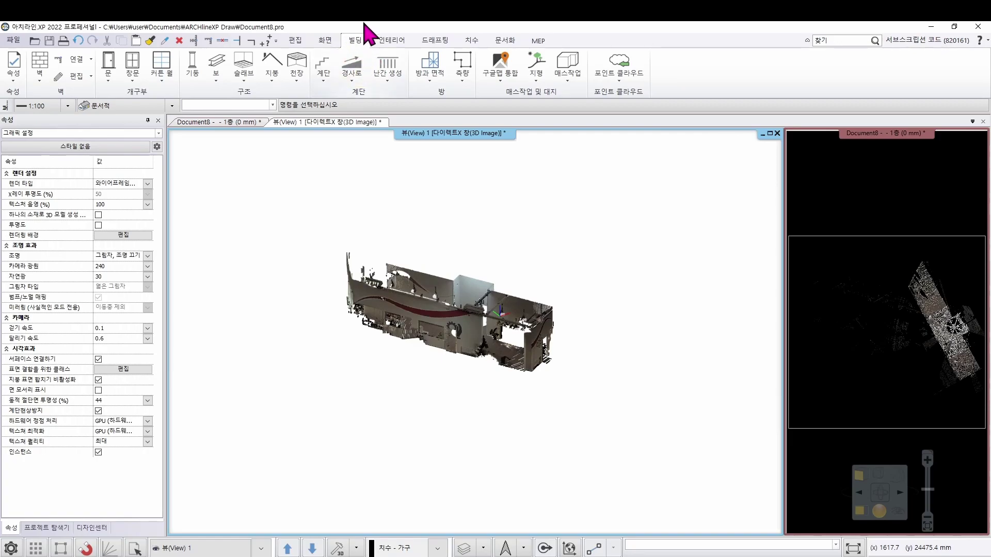
pyautogui.click(627, 79)
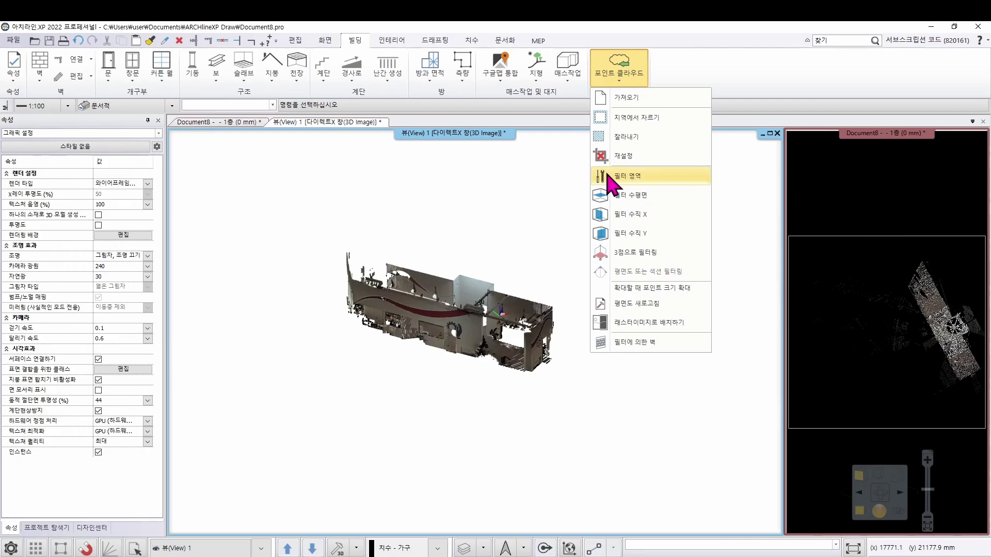
pyautogui.click(671, 177)
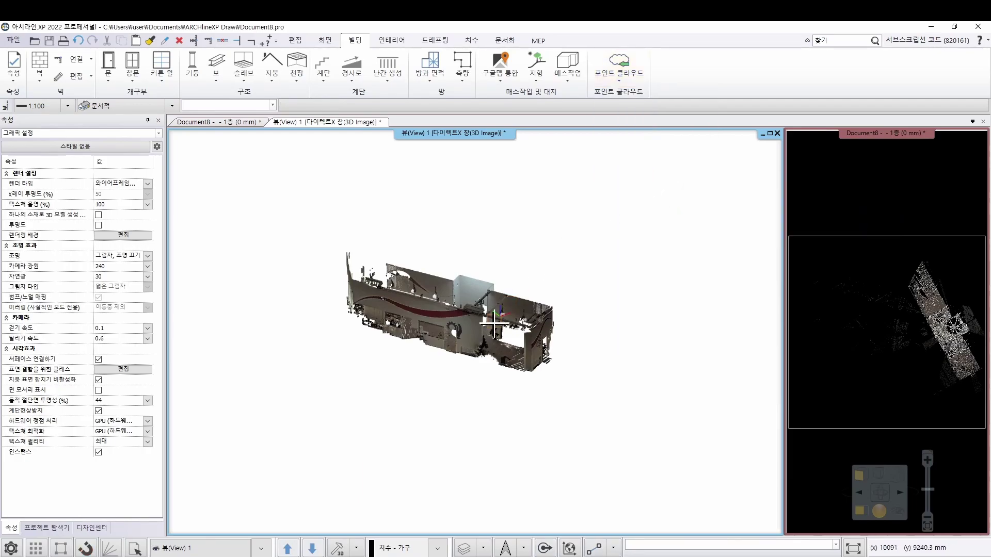
pyautogui.click(468, 322)
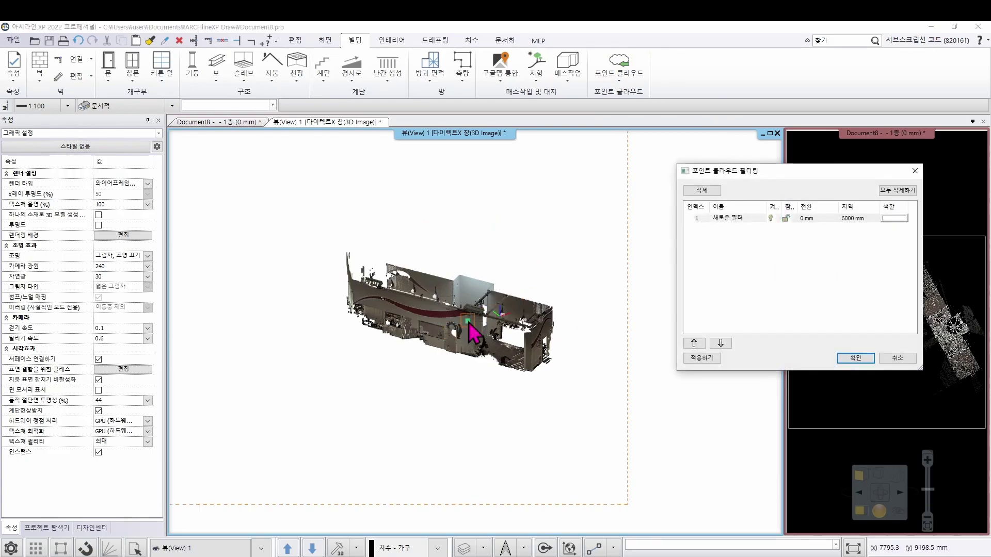
pyautogui.moveTo(723, 178); pyautogui.dragTo(685, 193)
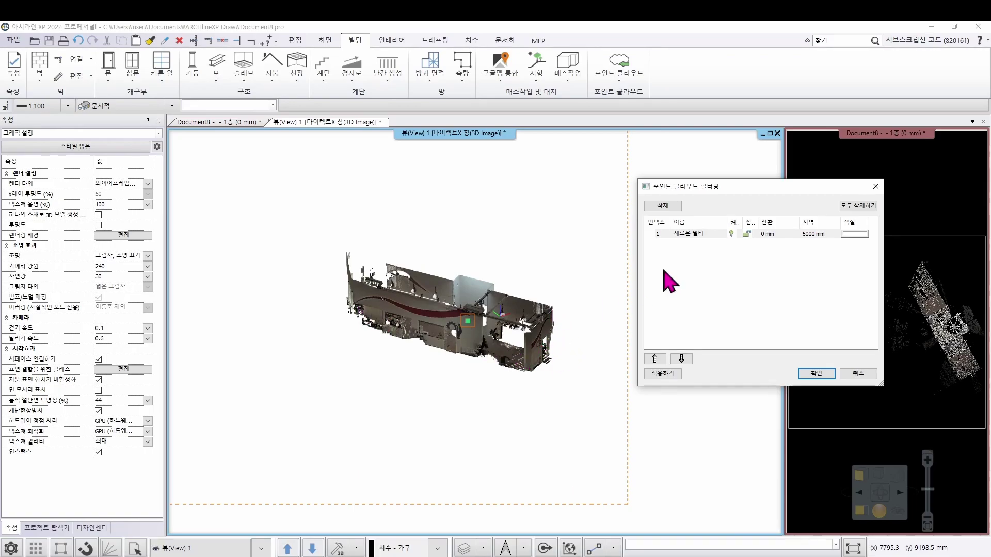
pyautogui.click(824, 233)
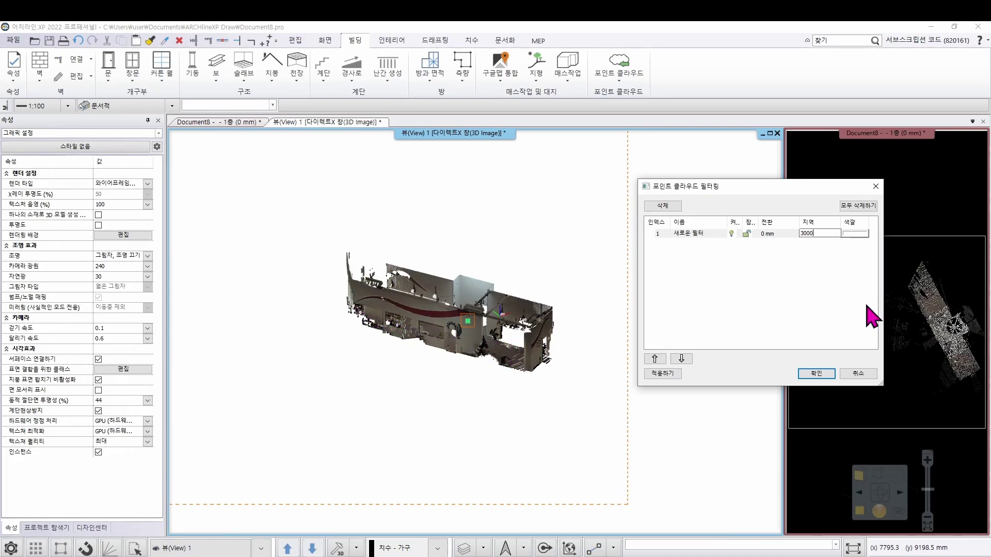
pyautogui.click(819, 374)
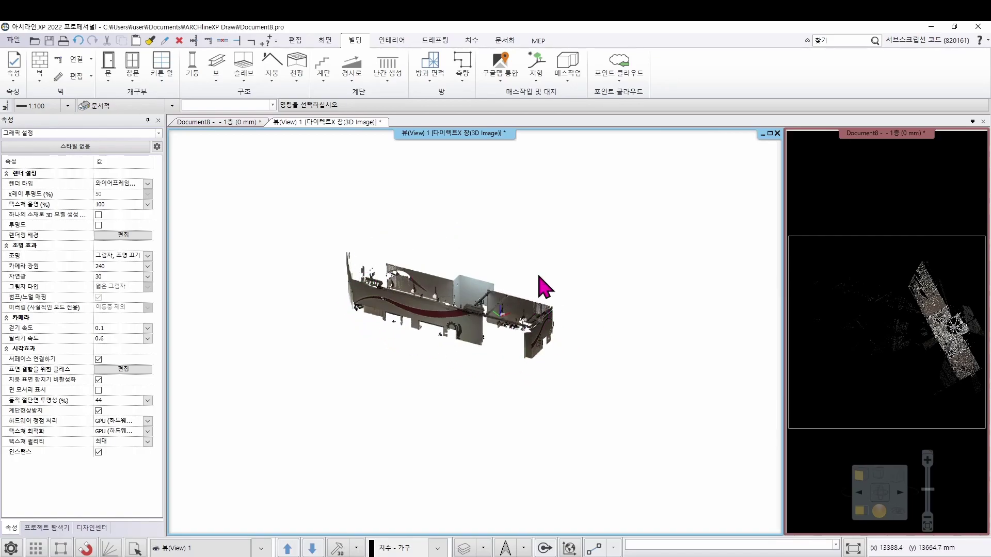
# Set the 3D view to plan view (평면도) and start drawing walls with the 1 적층 두께 100 벽 type
pyautogui.click(531, 297)
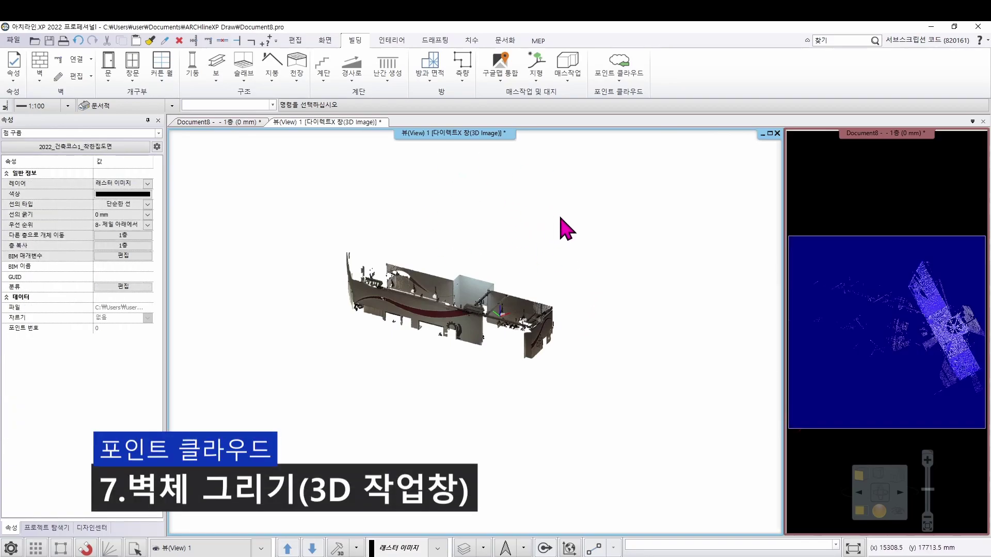
pyautogui.press('Escape')
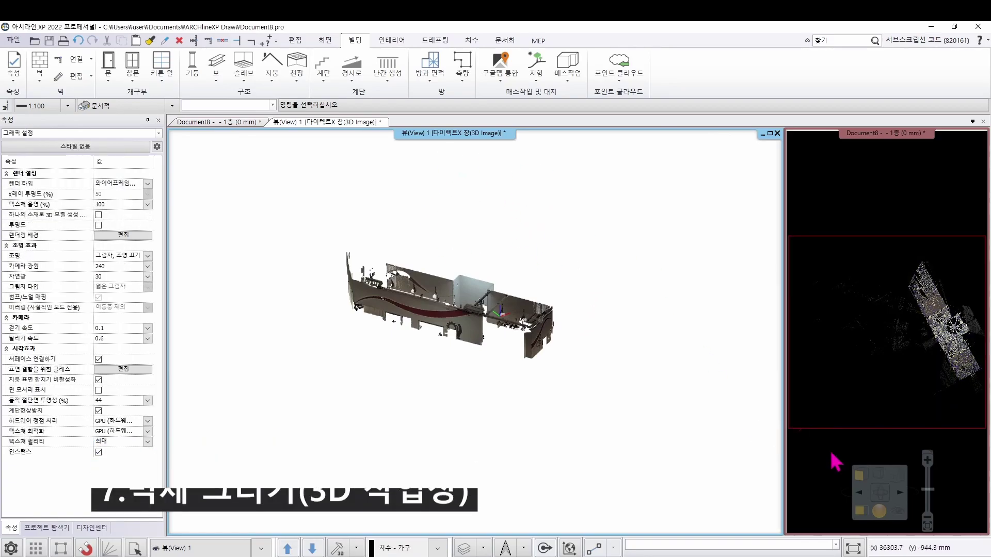
pyautogui.click(902, 475)
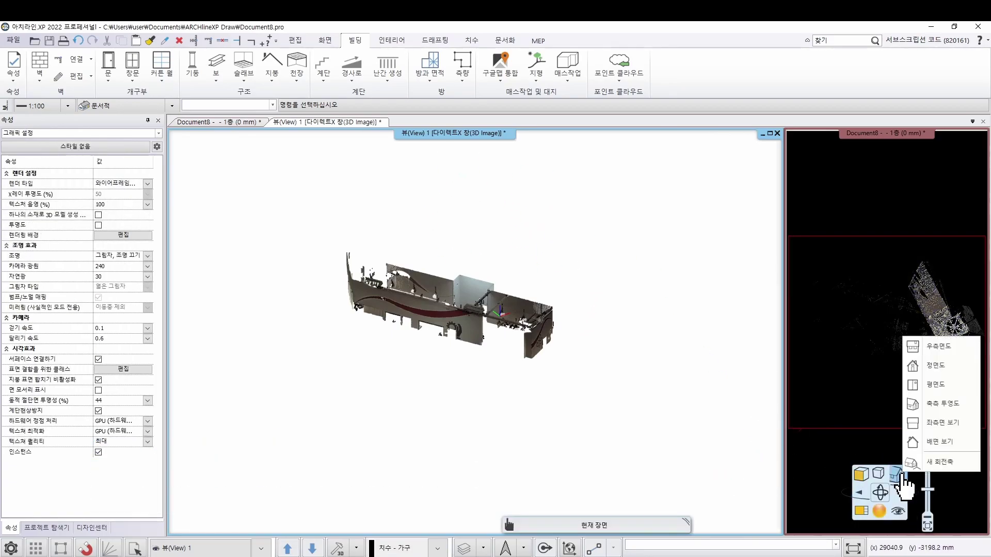
pyautogui.click(935, 385)
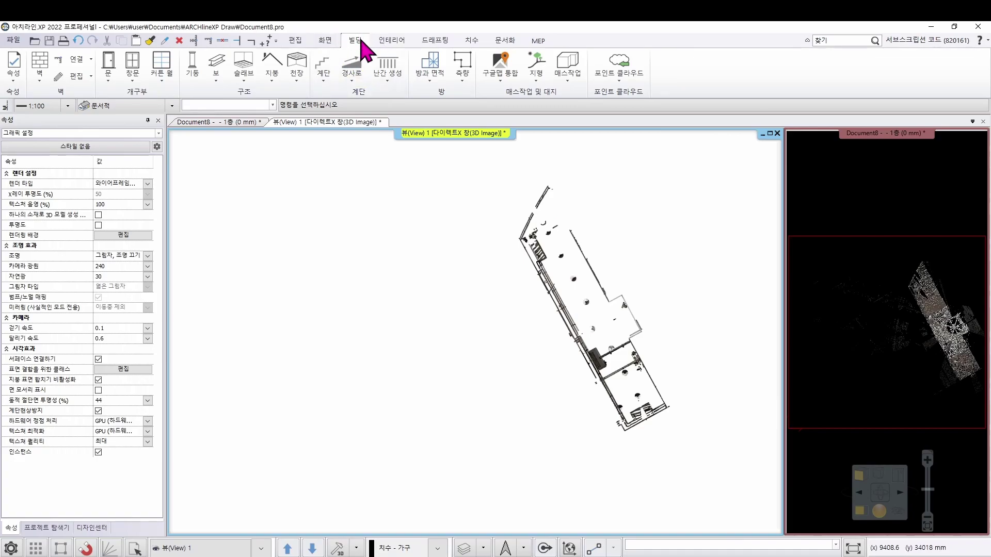
pyautogui.click(39, 64)
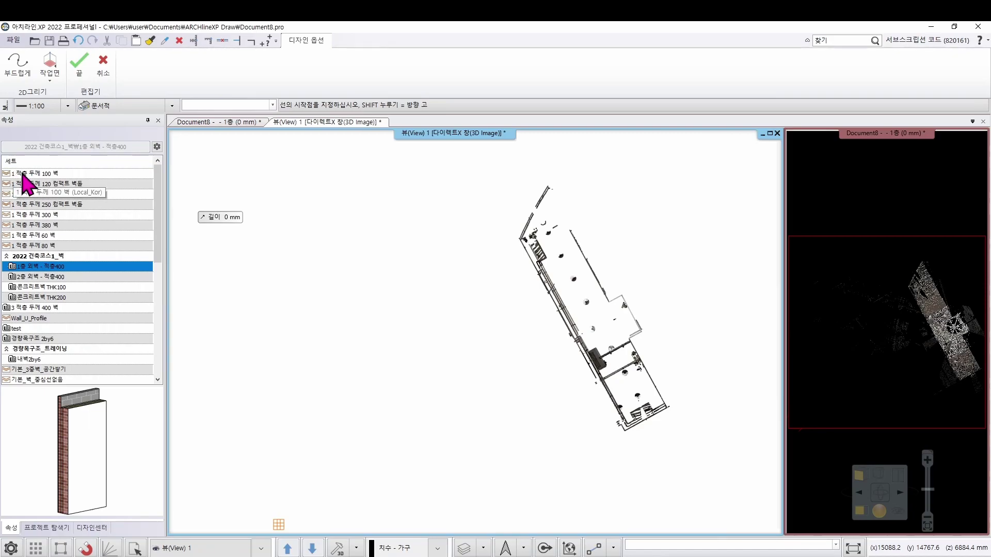
pyautogui.click(23, 174)
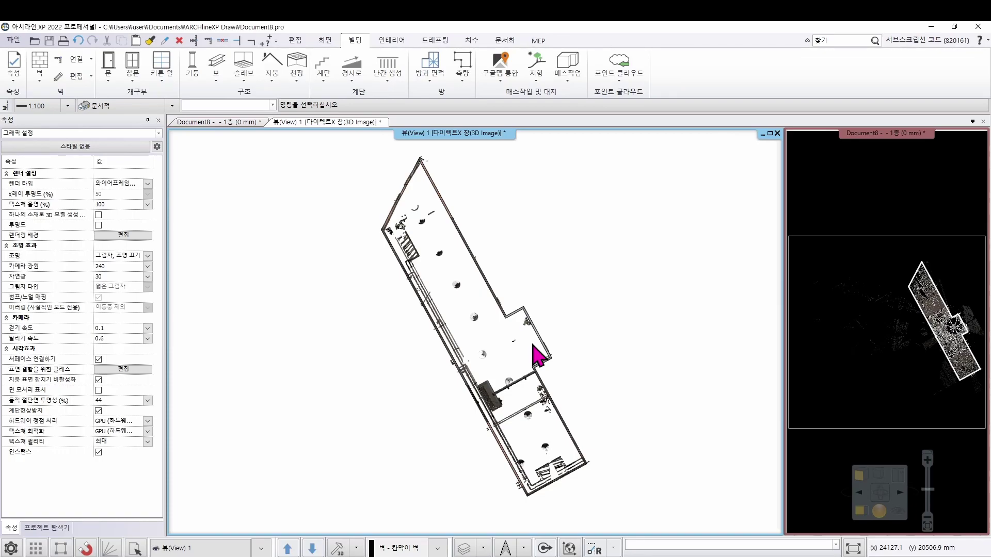
# Show the walls and point cloud in front view (정면도) to compare their heights
pyautogui.click(571, 273)
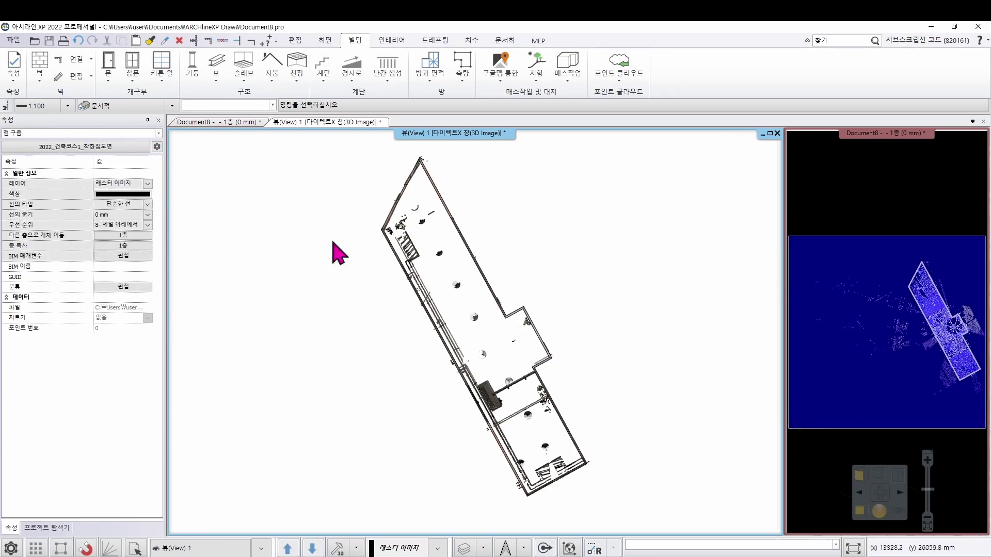
pyautogui.click(899, 472)
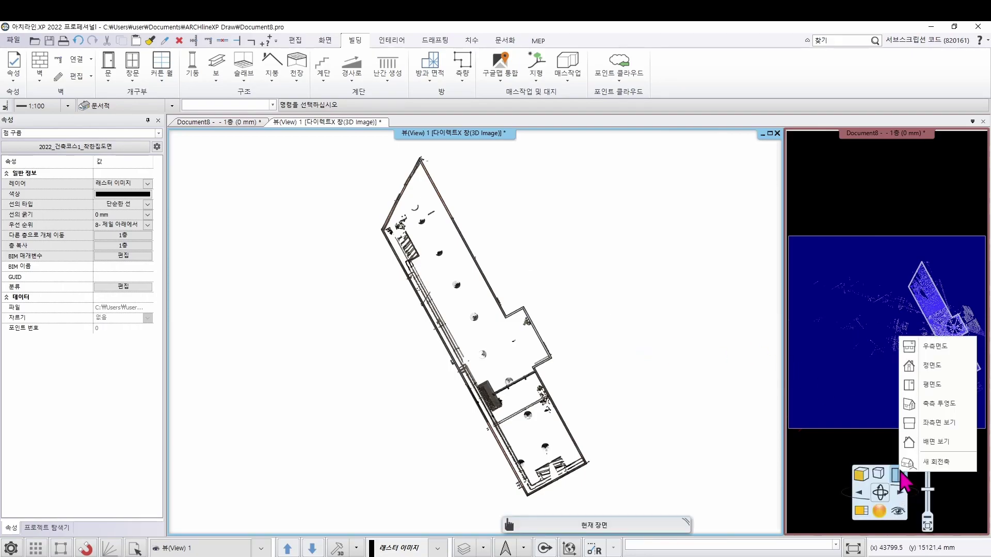
pyautogui.click(956, 366)
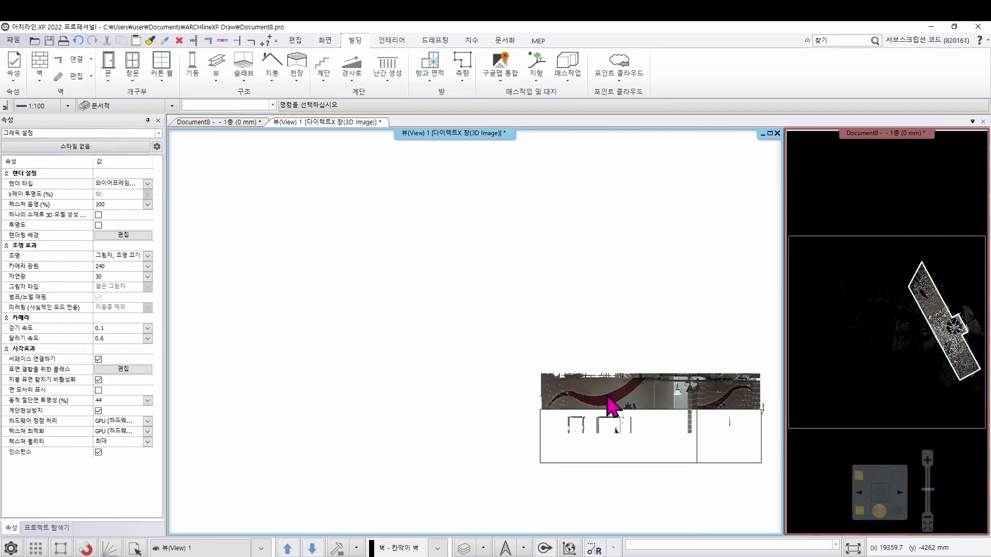
# Select the point cloud and set the region of its filter 새로운 필터 to 6000 mm
pyautogui.click(582, 433)
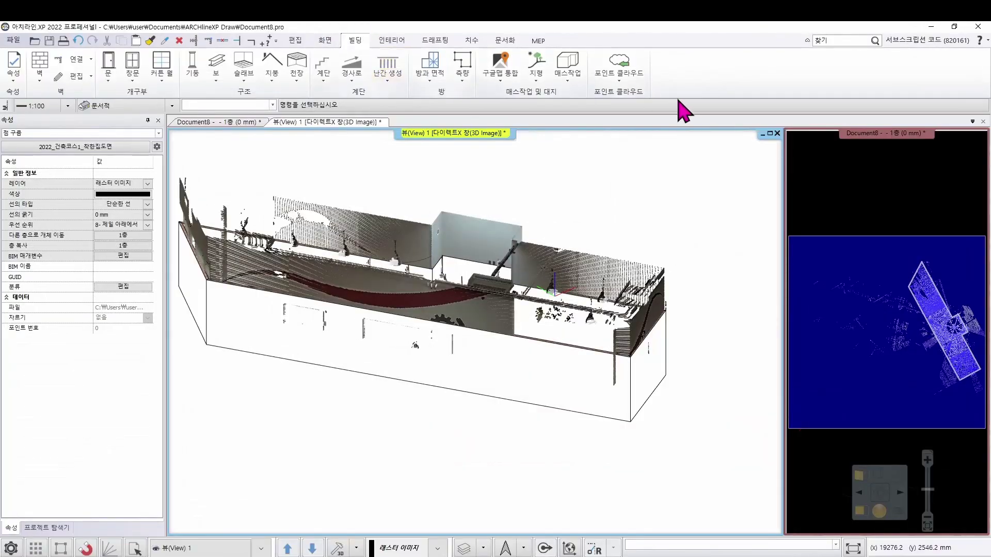
pyautogui.click(628, 85)
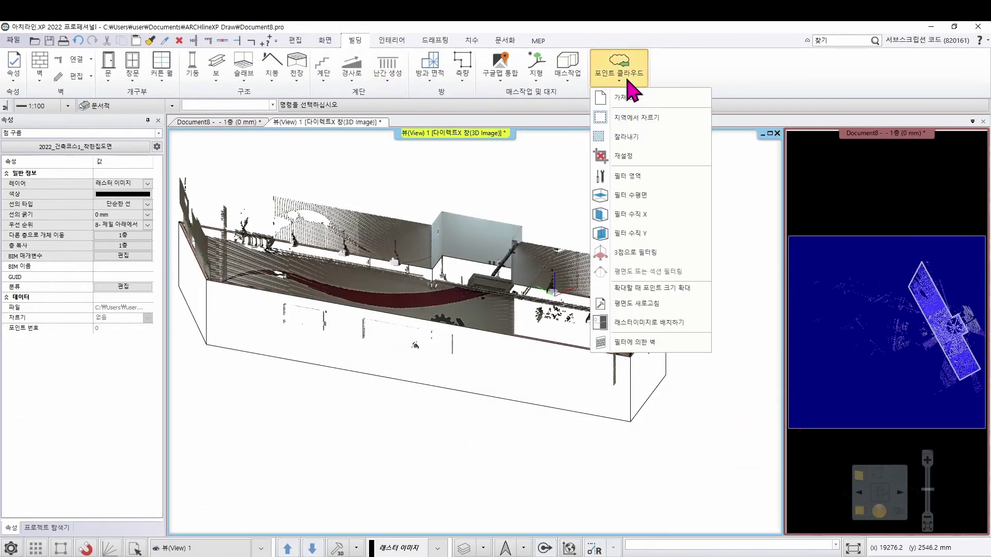
pyautogui.click(628, 176)
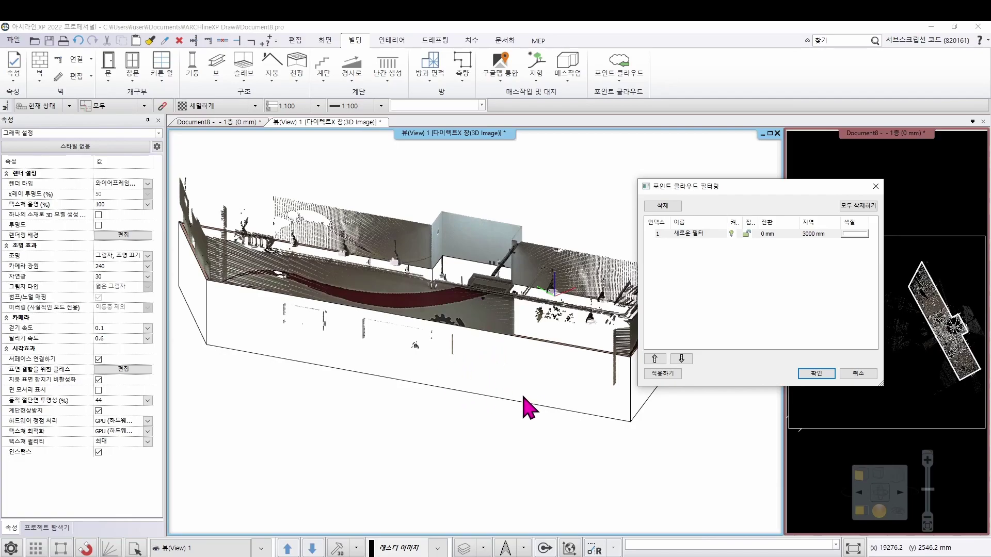
pyautogui.doubleClick(820, 234)
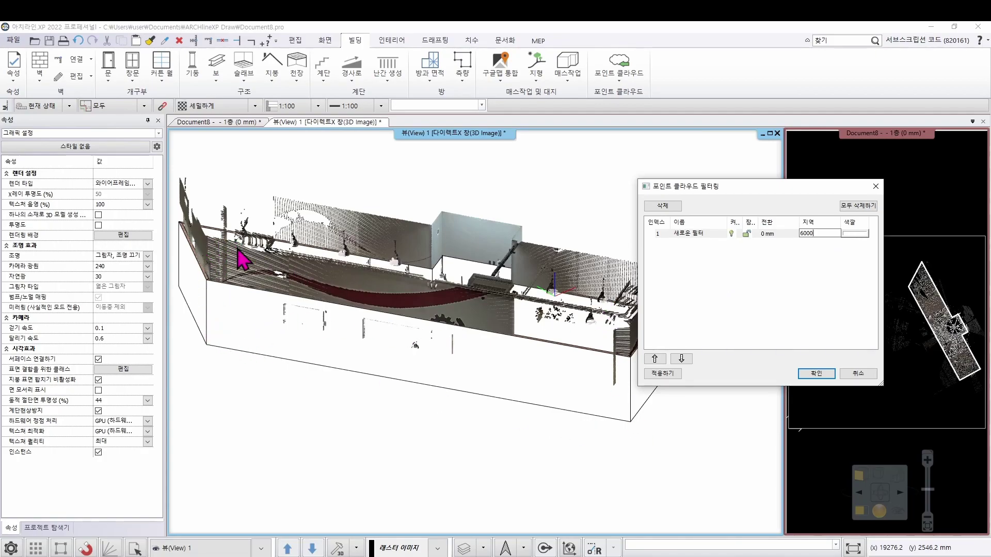
pyautogui.click(824, 376)
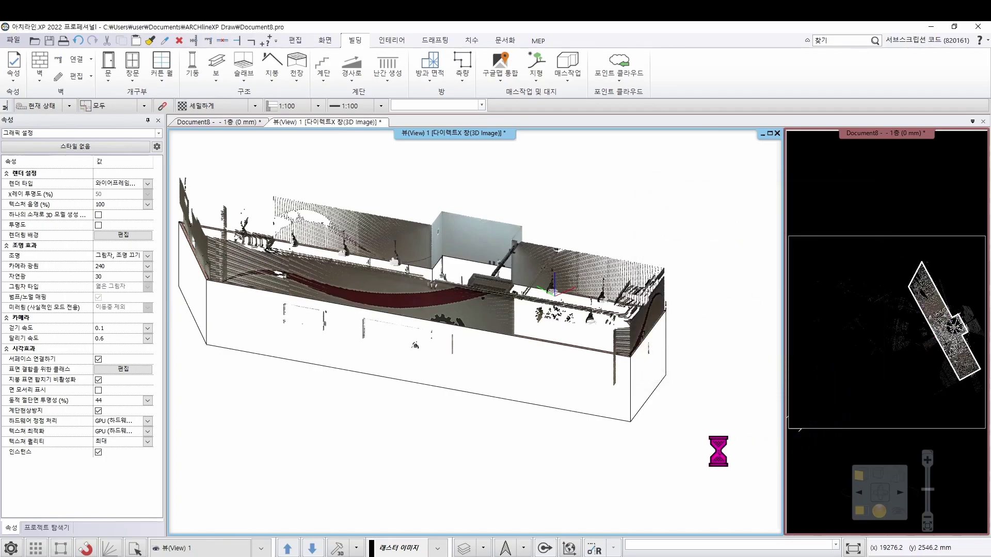
# Measure the vertical distance between the wall's bottom edge and the scanned floor, and select the point cloud
pyautogui.moveTo(595, 343); pyautogui.dragTo(512, 219, button='middle')
pyautogui.scroll(4, 512, 230)
pyautogui.scroll(-3, 528, 259)
pyautogui.moveTo(513, 349); pyautogui.dragTo(411, 327, button='middle')
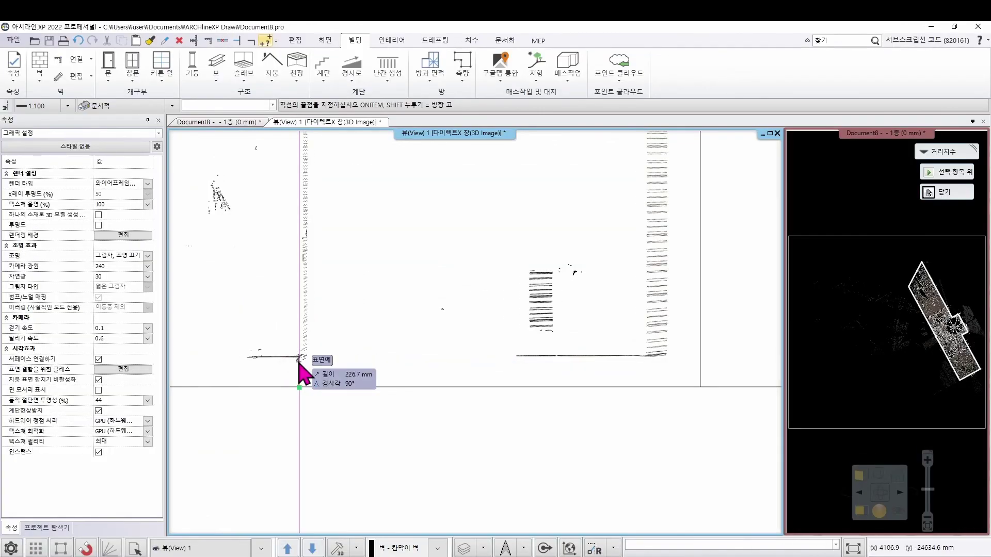
pyautogui.press('Escape')
pyautogui.press('Escape')
pyautogui.scroll(-3, 400, 316)
pyautogui.scroll(-5, 406, 326)
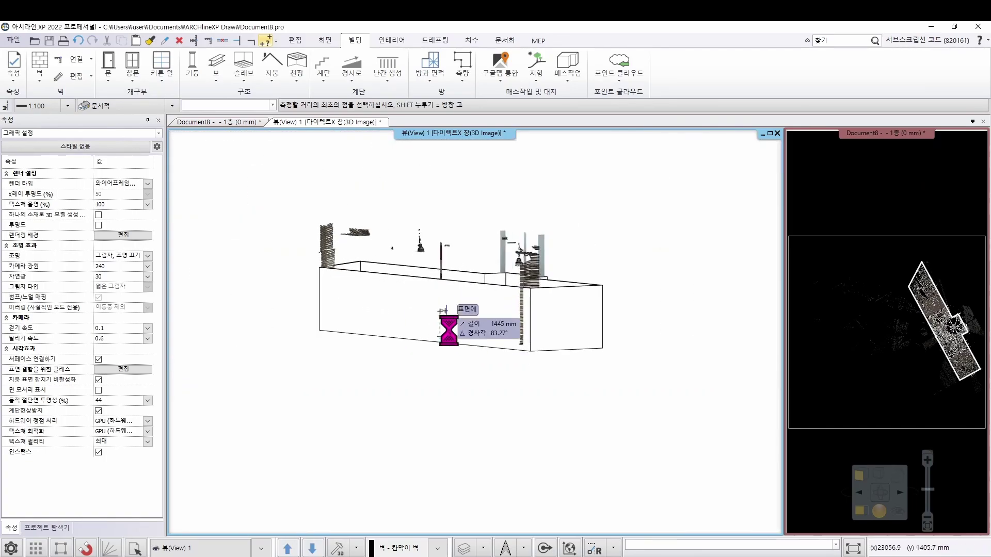
pyautogui.moveTo(441, 334); pyautogui.dragTo(471, 292, button='middle')
pyautogui.press('Escape')
pyautogui.click(317, 161)
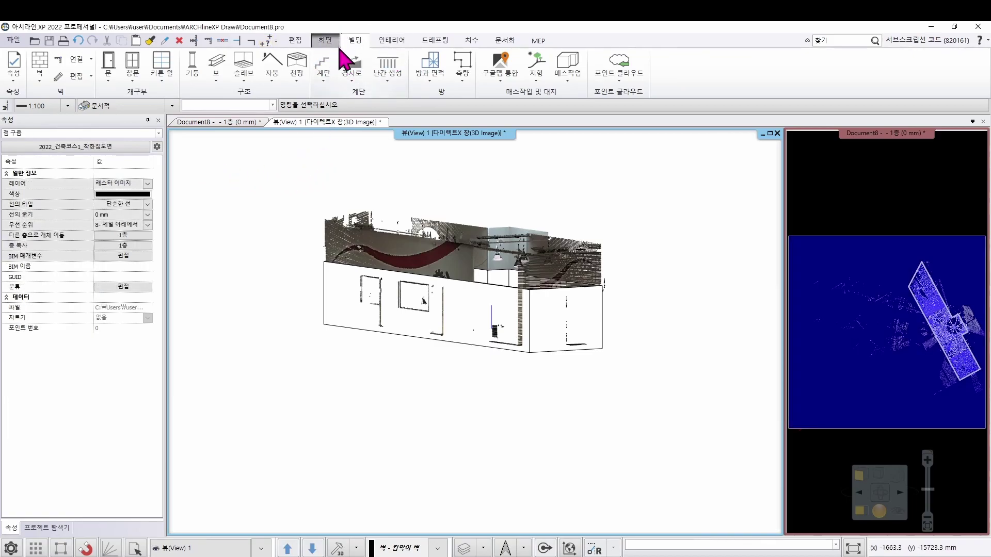
# Select all the walls and set their base height (기본 높이) to 230 mm
pyautogui.rightClick(36, 63)
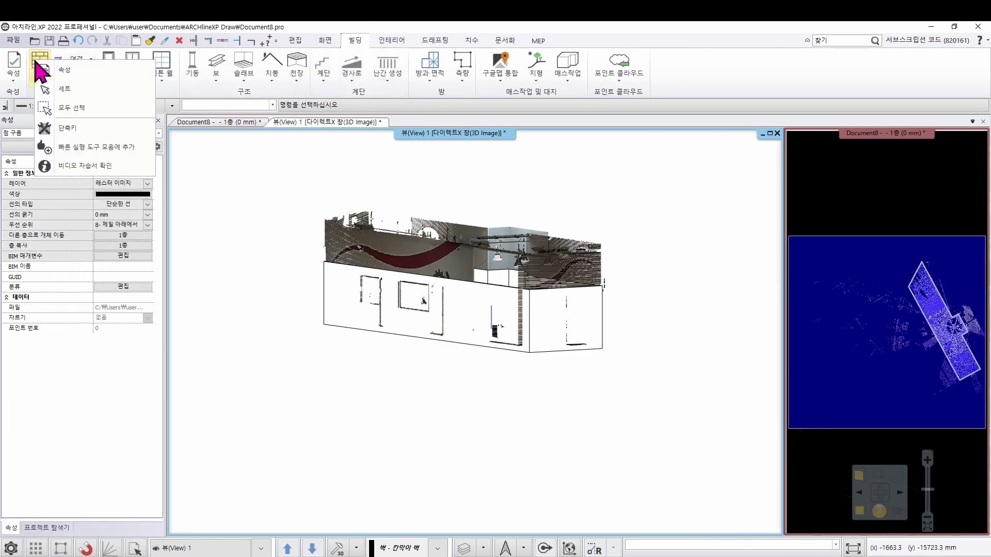
pyautogui.click(72, 108)
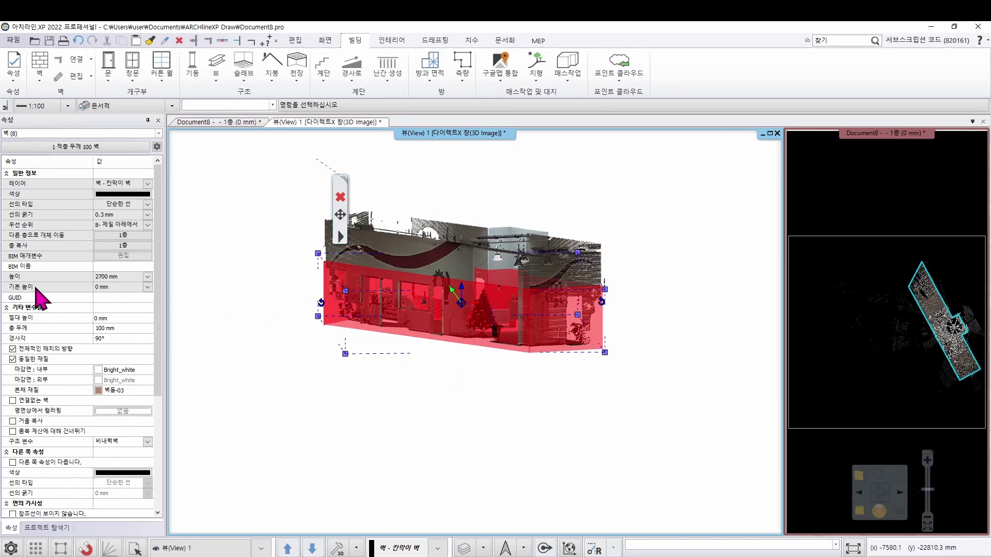
pyautogui.click(113, 288)
pyautogui.write('230')
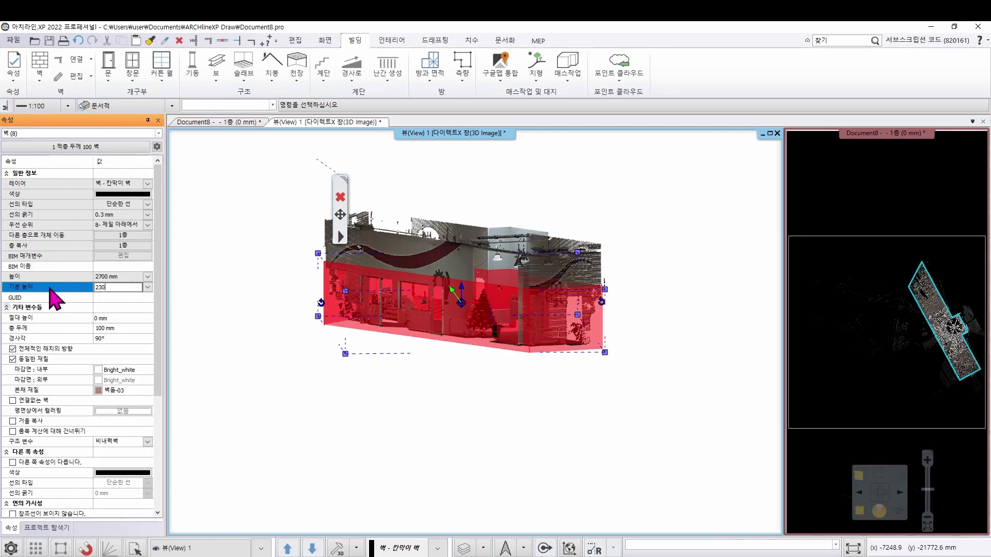
pyautogui.press('Return')
pyautogui.click(457, 281)
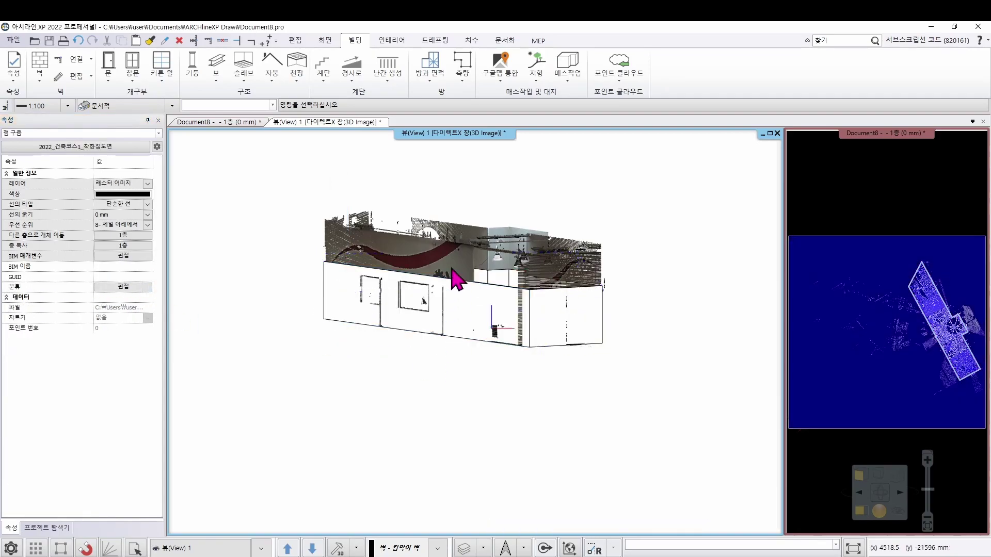
# Check the long front wall against the scan and measure vertically from its upper corner to the top of the point cloud
pyautogui.click(461, 320)
pyautogui.scroll(5, 459, 328)
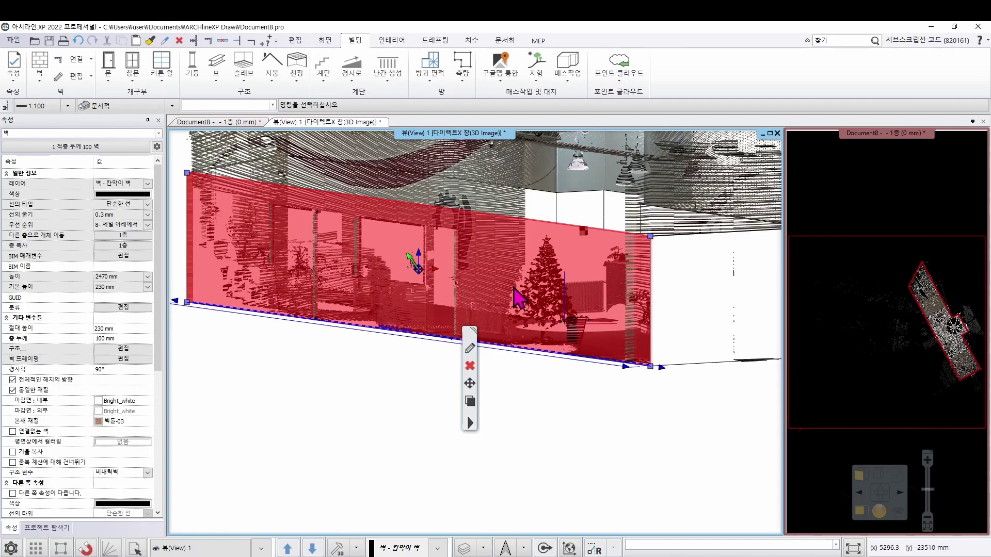
pyautogui.scroll(-4, 451, 283)
pyautogui.scroll(2, 449, 283)
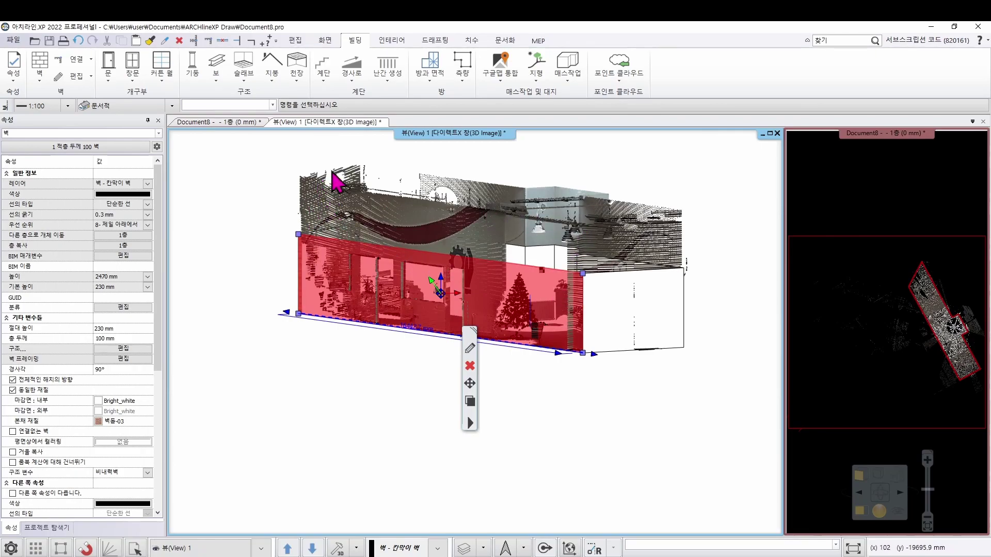
pyautogui.click(266, 41)
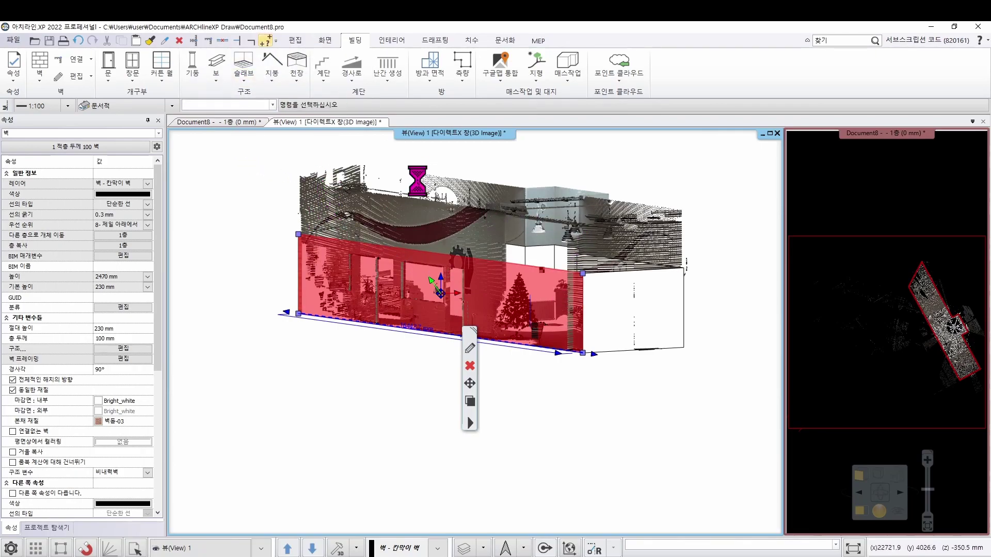
pyautogui.scroll(5, 316, 285)
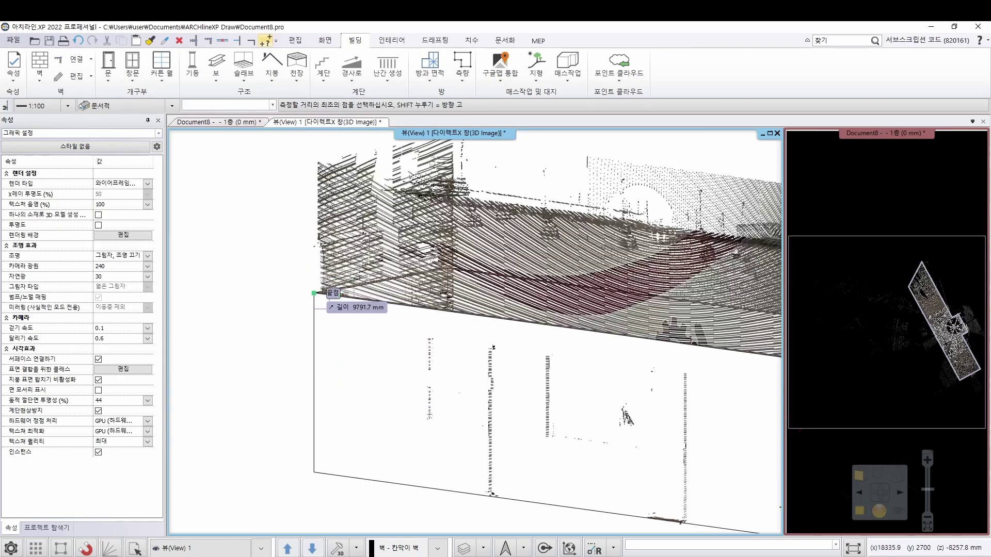
pyautogui.click(317, 165)
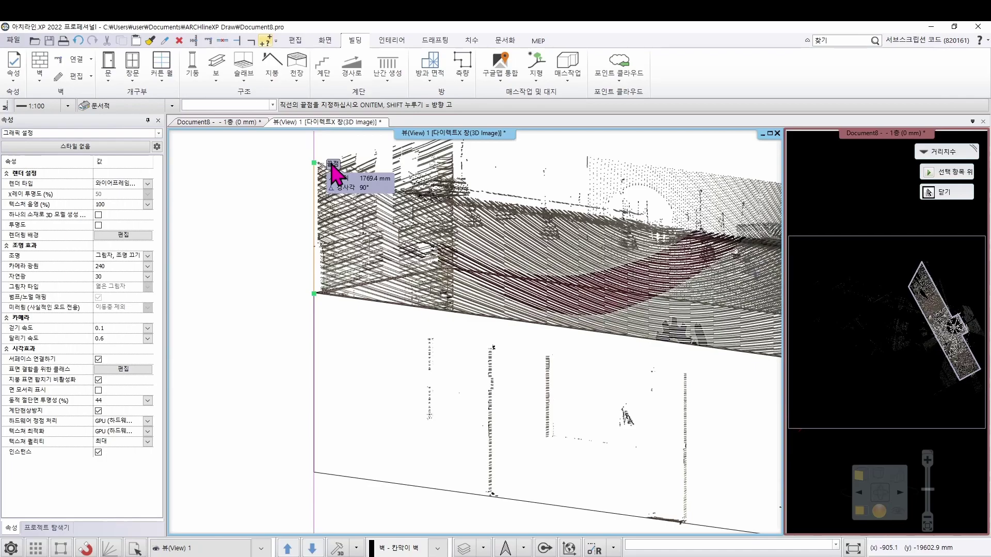
pyautogui.press('Escape')
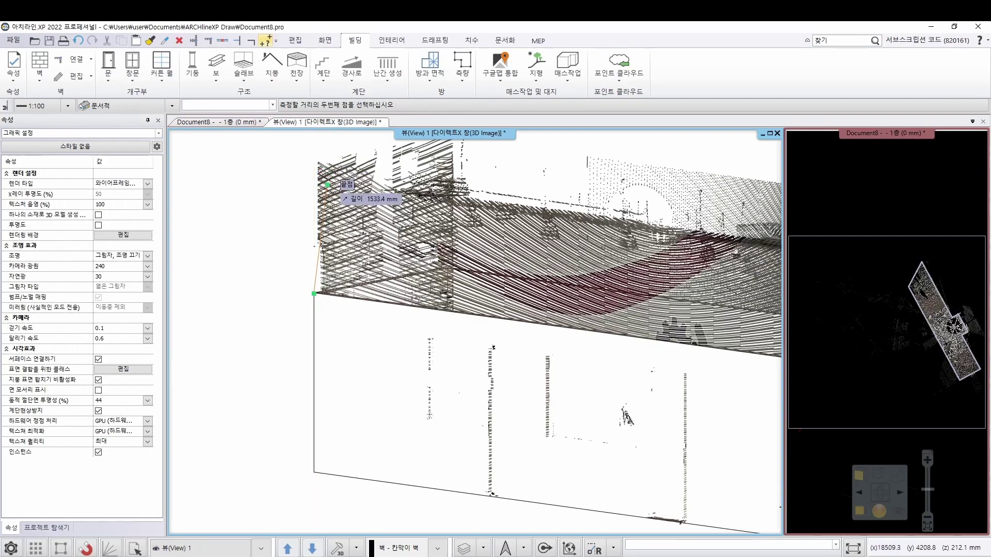
pyautogui.scroll(-10, 381, 381)
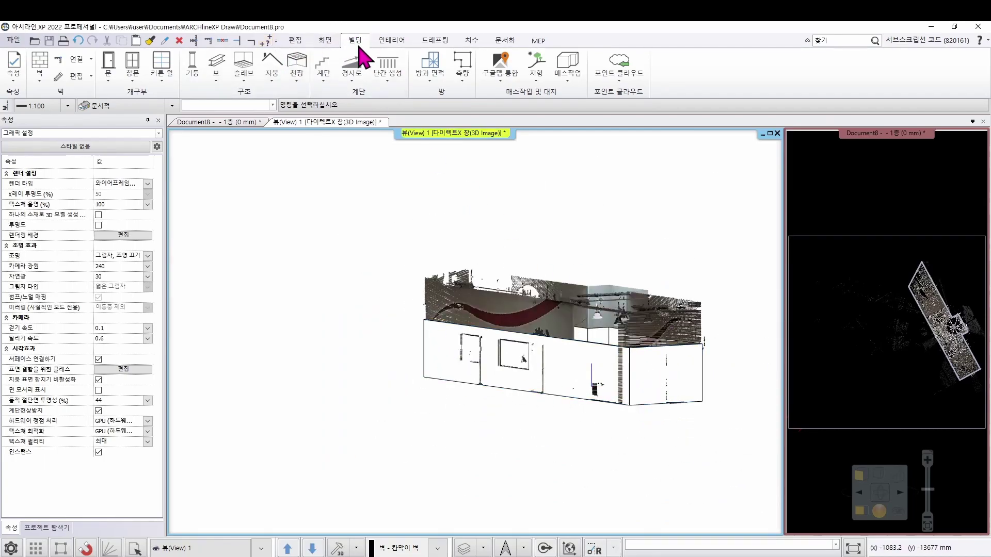
# Select all the walls and set their height (높이) to 2470+1750 mm
pyautogui.rightClick(41, 63)
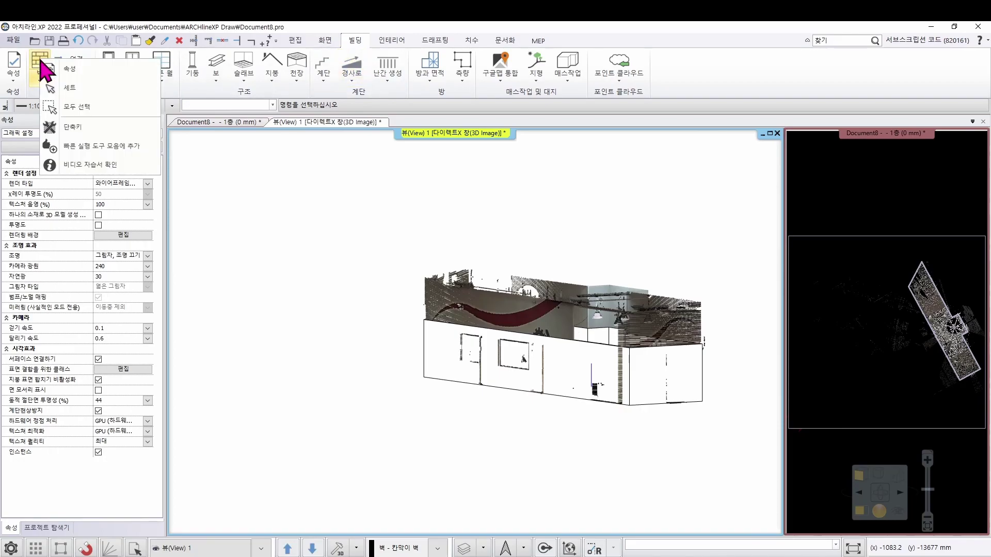
pyautogui.click(90, 109)
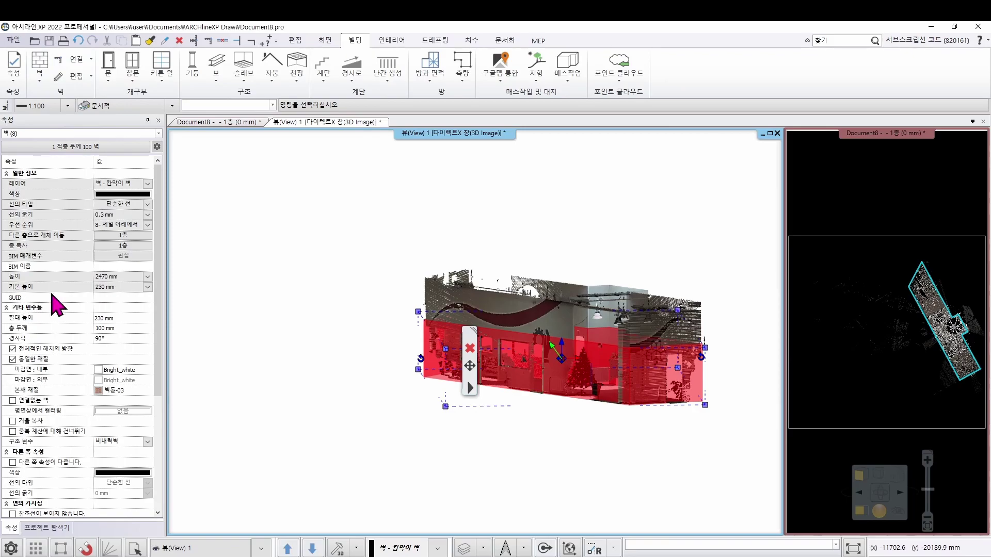
pyautogui.click(109, 278)
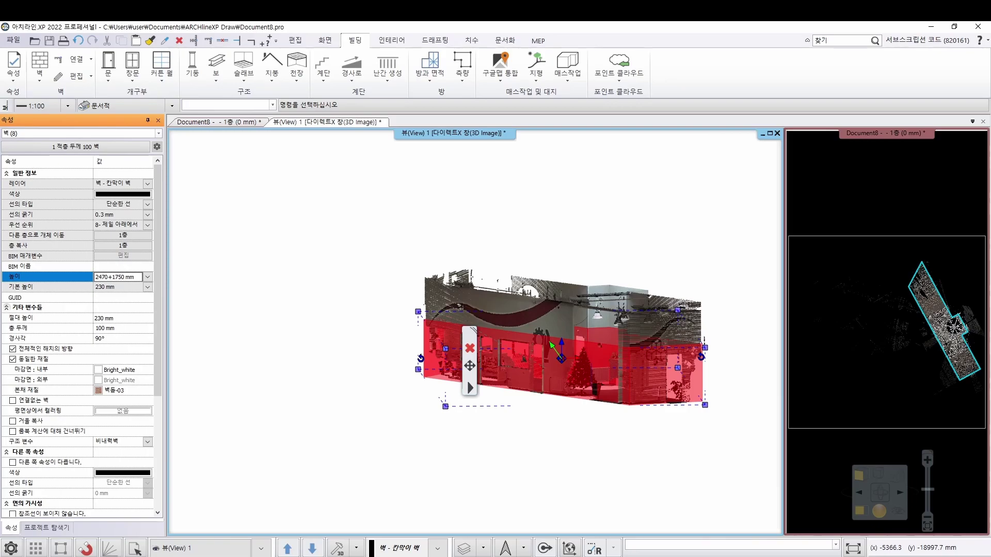
pyautogui.write('+1750')
pyautogui.press('Return')
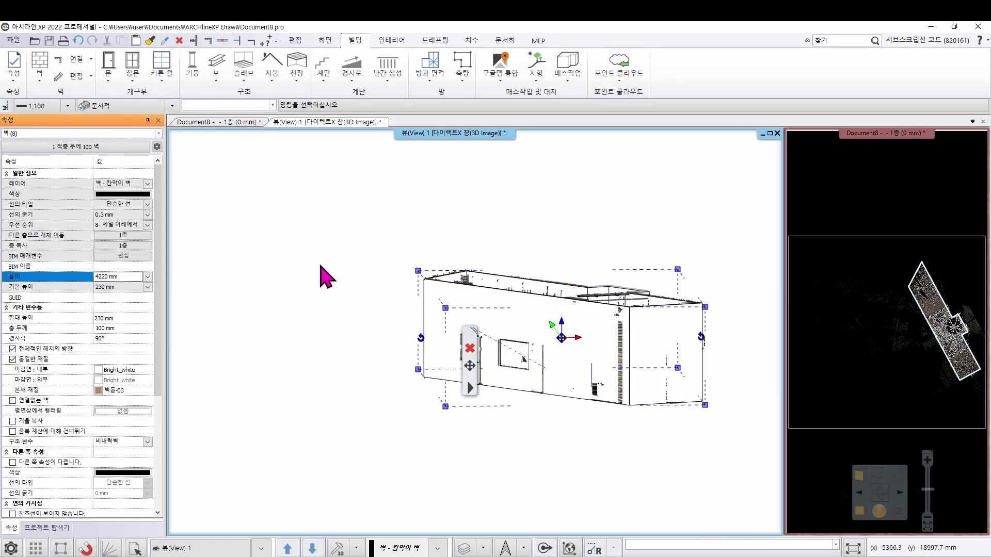
# Examine the walls' top edges against the point cloud at both ends and from above, and clear the selection
pyautogui.scroll(3, 467, 292)
pyautogui.scroll(5, 458, 316)
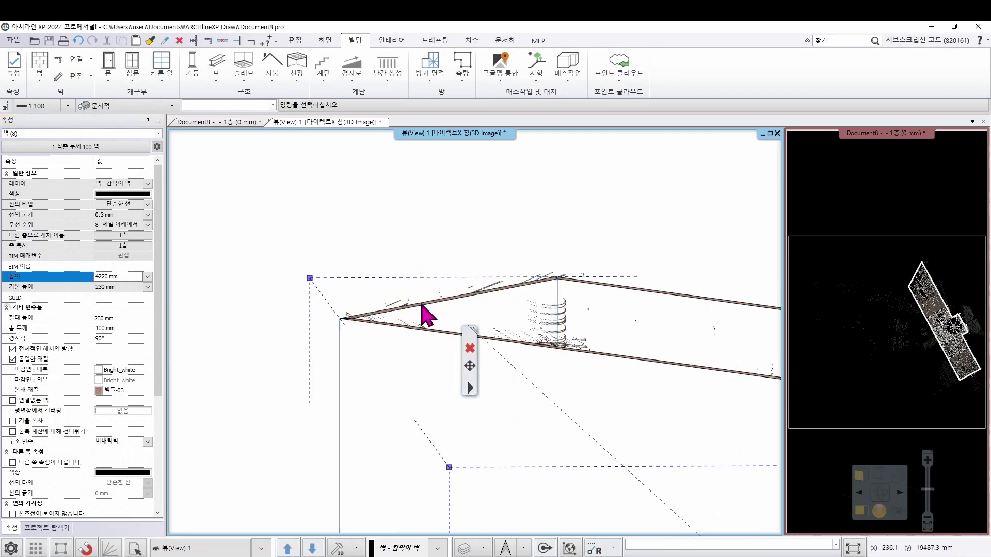
pyautogui.scroll(-5, 509, 332)
pyautogui.moveTo(653, 369); pyautogui.dragTo(674, 351, button='middle')
pyautogui.scroll(5, 601, 351)
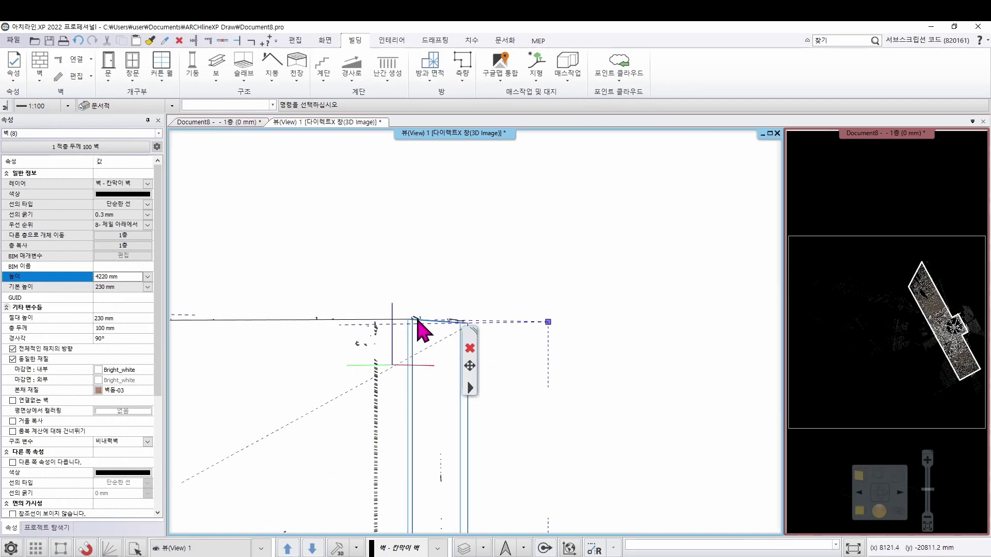
pyautogui.scroll(-6, 404, 342)
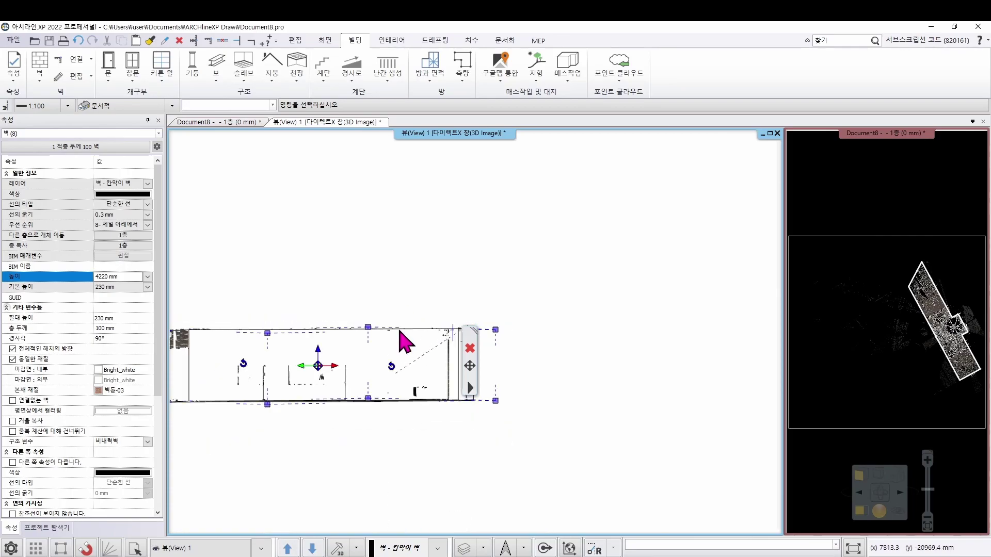
pyautogui.moveTo(467, 294); pyautogui.dragTo(393, 381, button='middle')
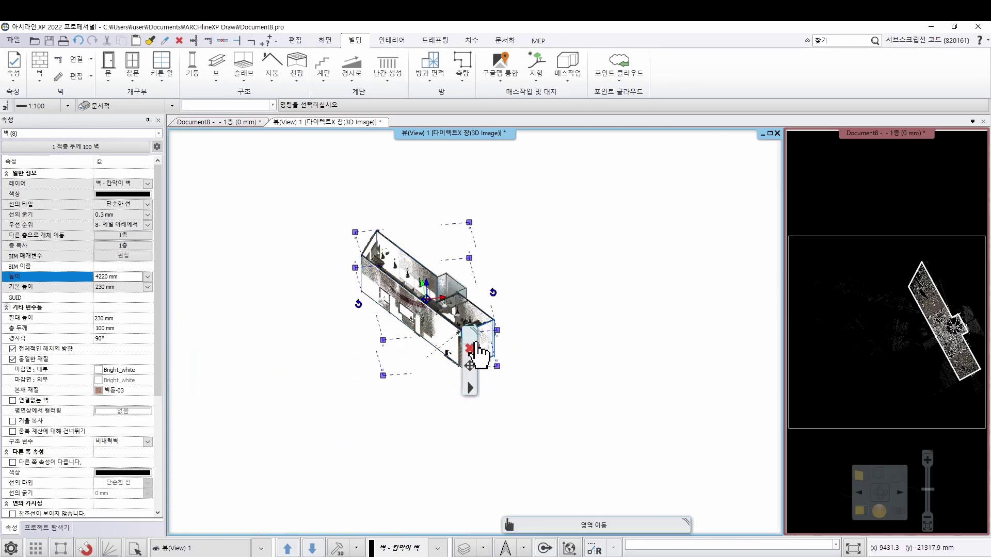
pyautogui.scroll(3, 472, 325)
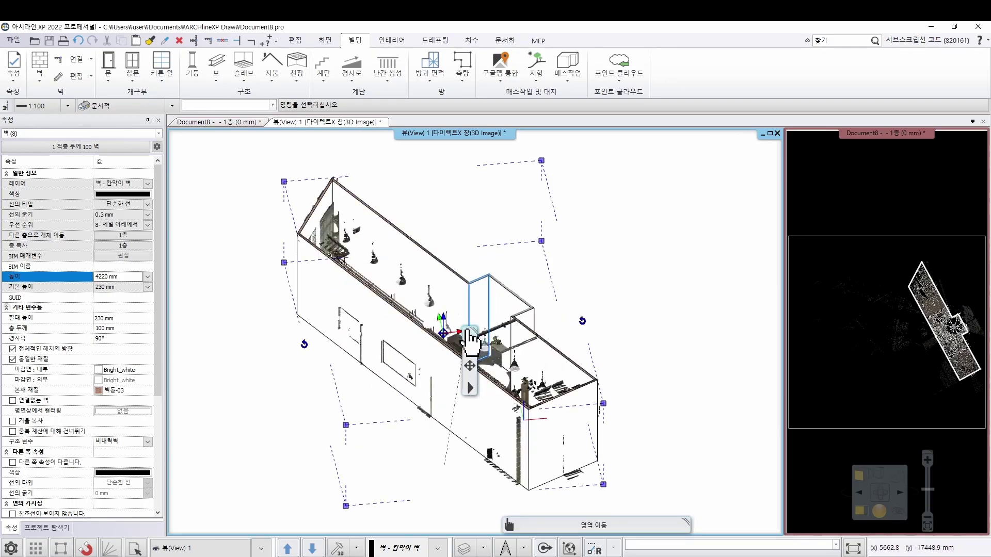
pyautogui.click(354, 215)
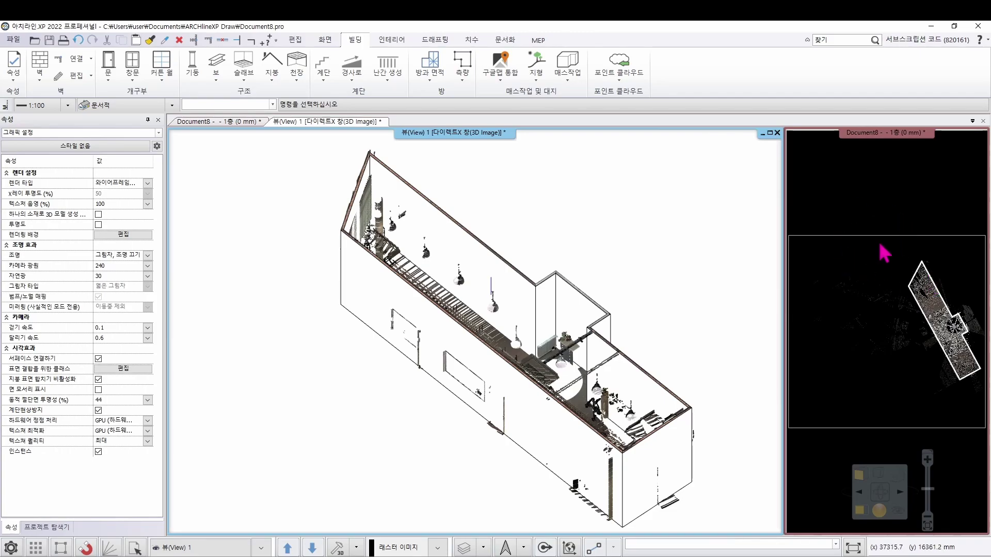
# Make the 1층 floor plan the main view and set the slab properties to 0 mm relative height and 230 mm thickness
pyautogui.click(876, 200)
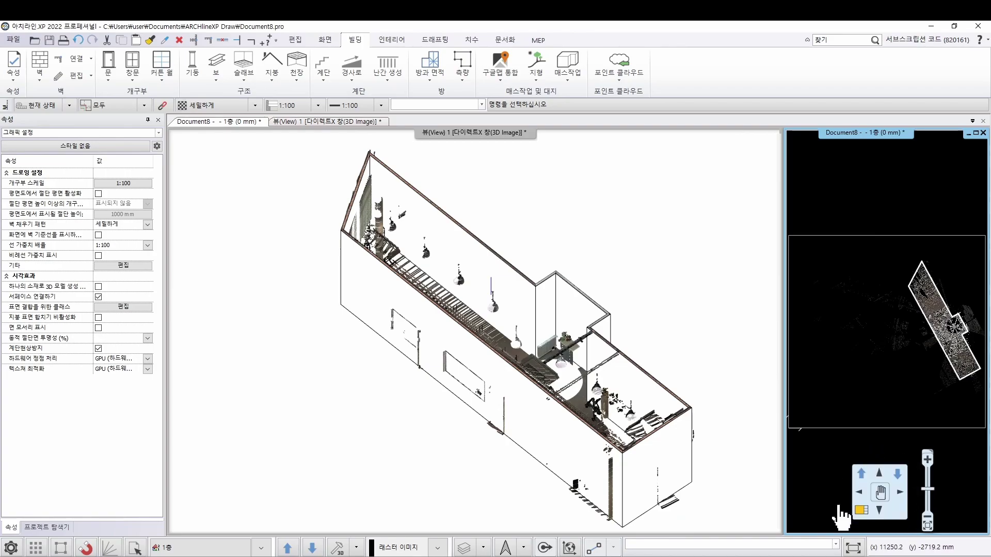
pyautogui.click(860, 512)
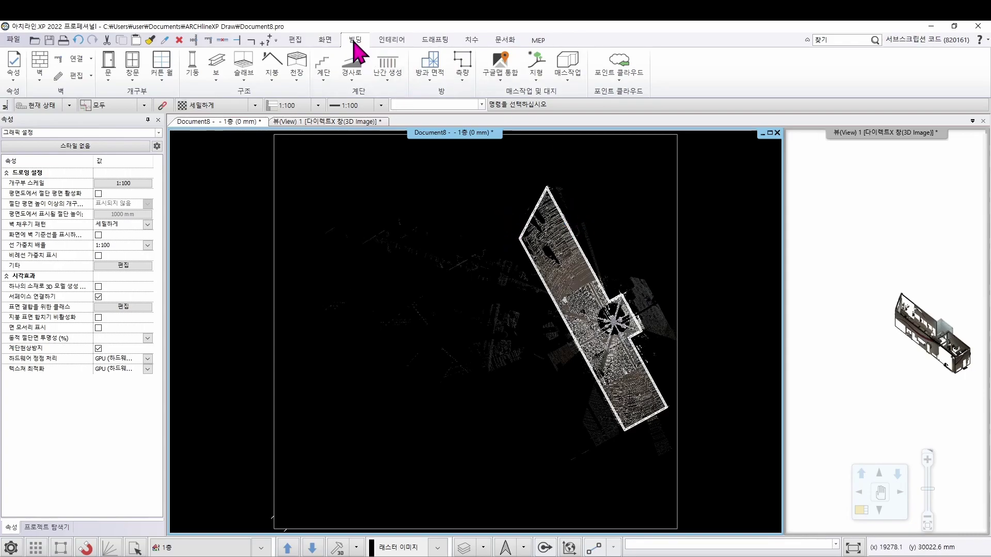
pyautogui.rightClick(246, 67)
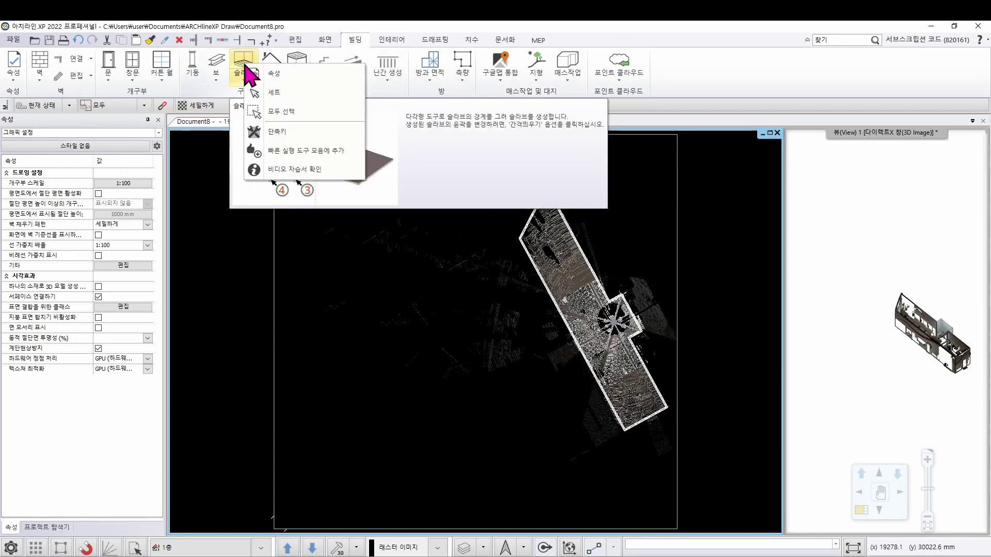
pyautogui.click(272, 75)
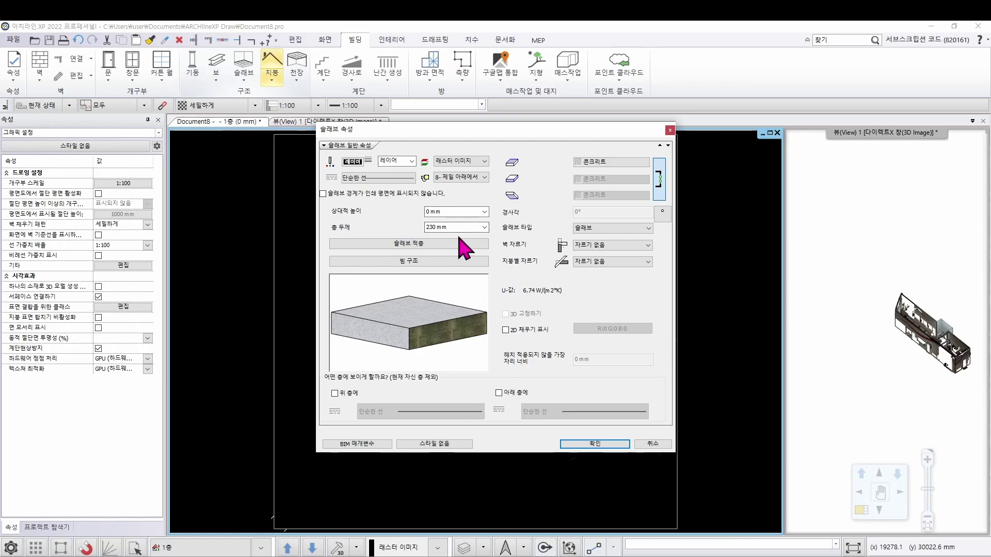
pyautogui.click(584, 444)
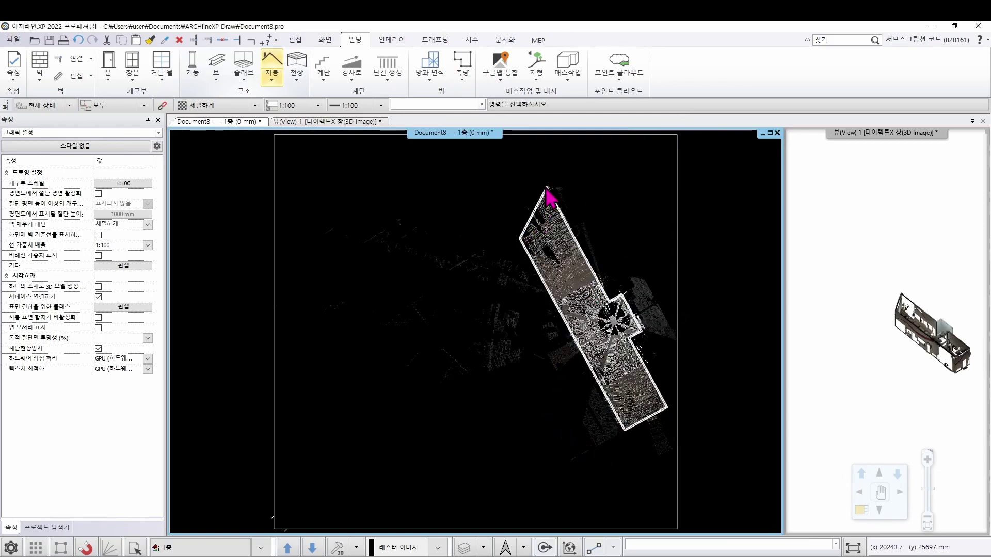
# Start a slab and trace its outline on the outer wall corners from the pointed end, along the long straight wall and across the opposite end wall
pyautogui.click(242, 62)
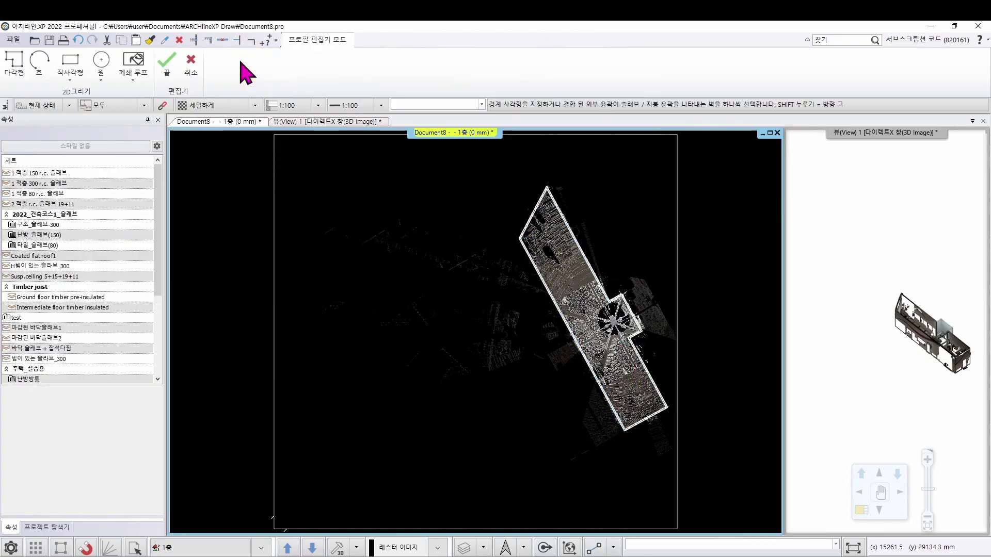
pyautogui.scroll(4, 573, 247)
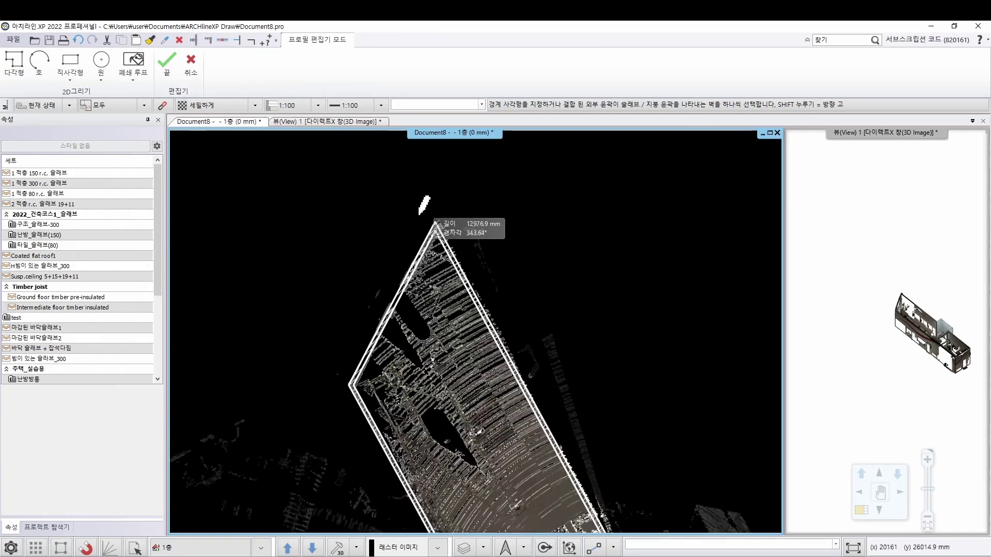
pyautogui.click(435, 222)
pyautogui.click(350, 385)
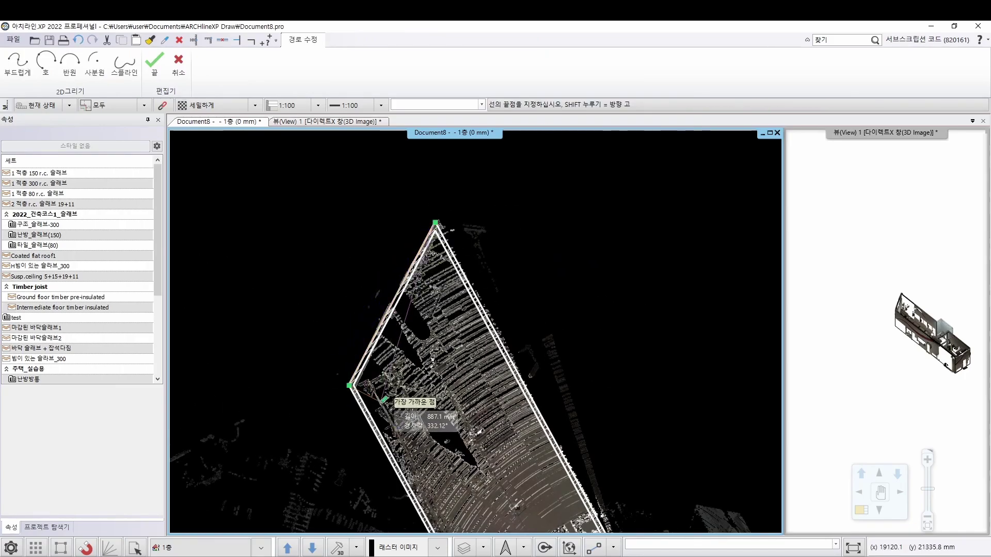
pyautogui.scroll(-2, 382, 400)
pyautogui.moveTo(480, 455); pyautogui.dragTo(411, 330, button='middle')
pyautogui.moveTo(450, 432); pyautogui.dragTo(392, 281, button='middle')
pyautogui.moveTo(526, 372); pyautogui.dragTo(519, 315, button='middle')
pyautogui.scroll(1, 519, 314)
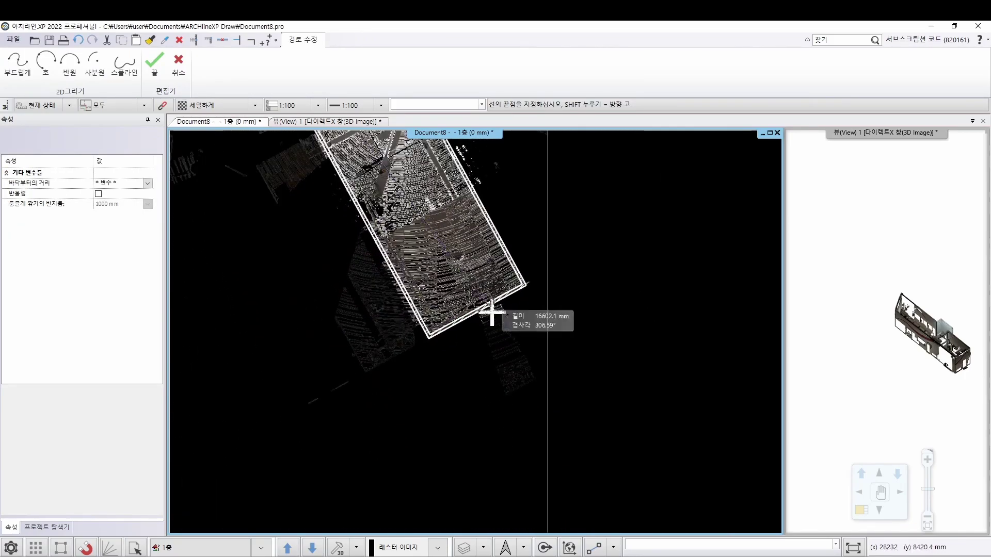
pyautogui.scroll(1, 492, 311)
pyautogui.click(428, 338)
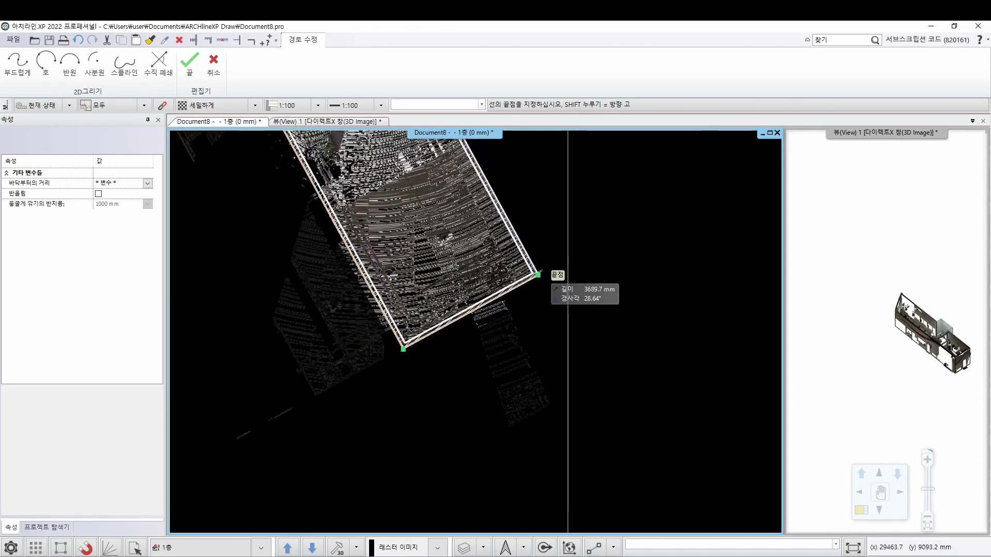
pyautogui.click(539, 274)
# Continue the slab outline around the outer corners of the side projection, return to the starting corner and finish the slab
pyautogui.scroll(4, 444, 252)
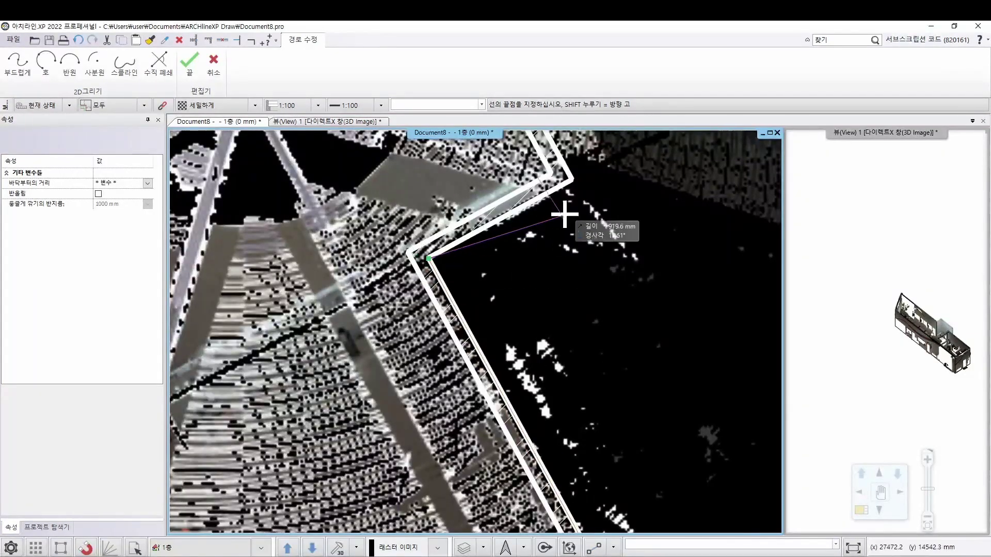
pyautogui.scroll(-3, 565, 193)
pyautogui.scroll(3, 573, 392)
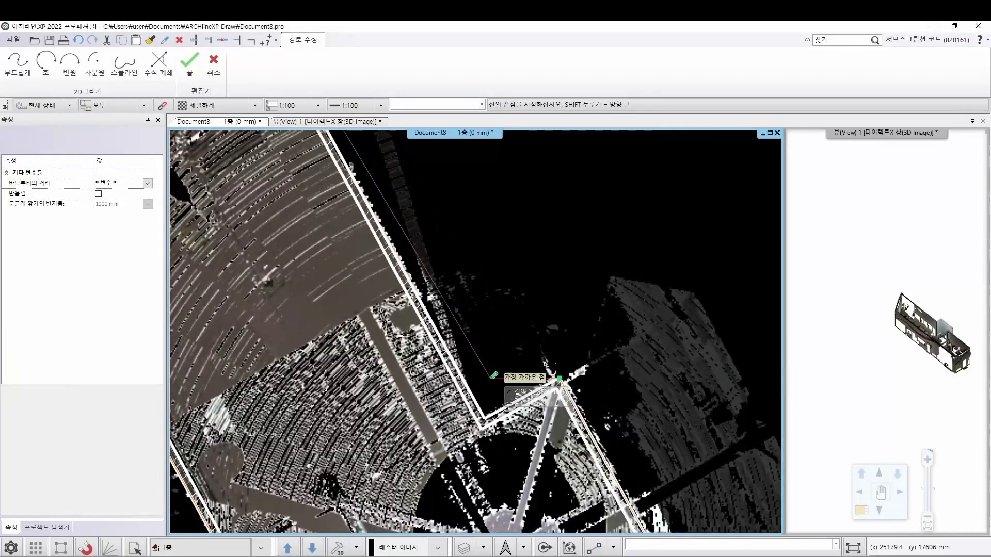
pyautogui.scroll(-4, 390, 268)
pyautogui.scroll(2, 442, 233)
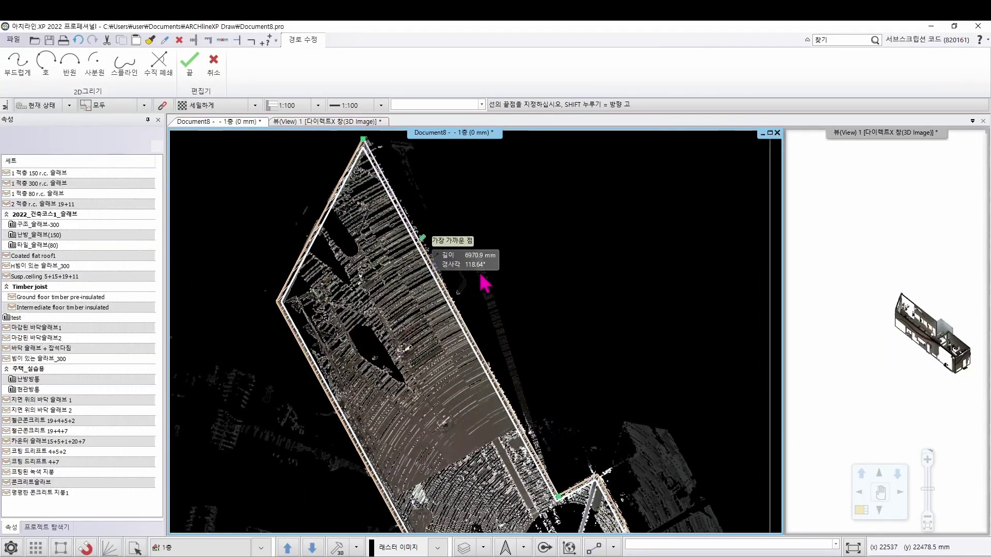
pyautogui.press('Return')
pyautogui.scroll(-4, 516, 283)
pyautogui.moveTo(510, 339); pyautogui.dragTo(468, 241, button='middle')
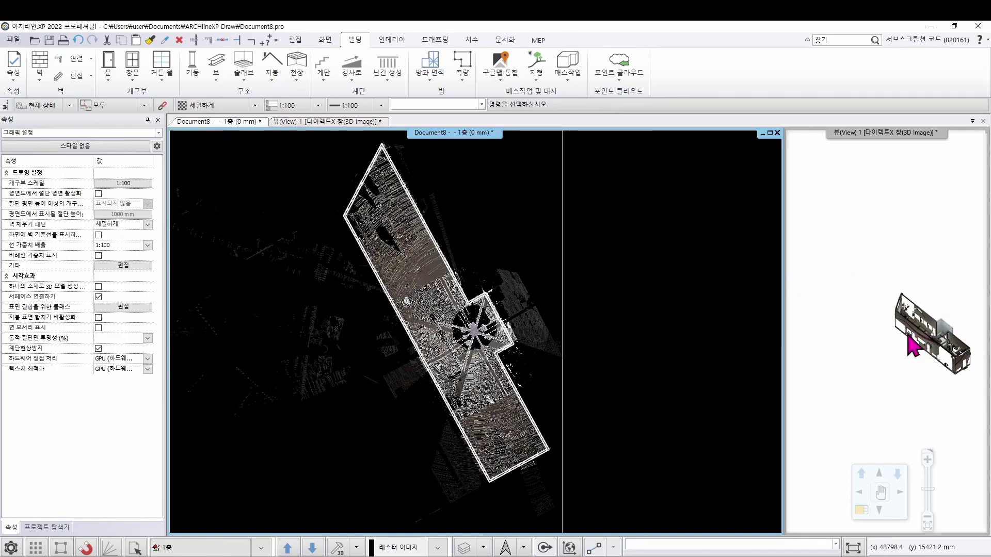
# Examine the floor slab's edge against the walls' base and the scanned floor points, up close at the end corner and from above
pyautogui.moveTo(914, 378); pyautogui.dragTo(823, 347, button='middle')
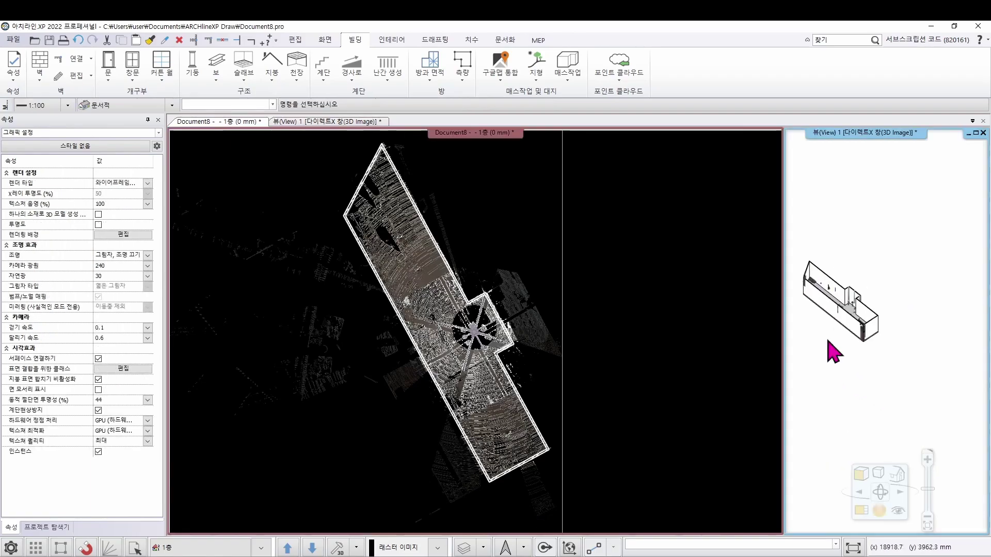
pyautogui.scroll(10, 829, 358)
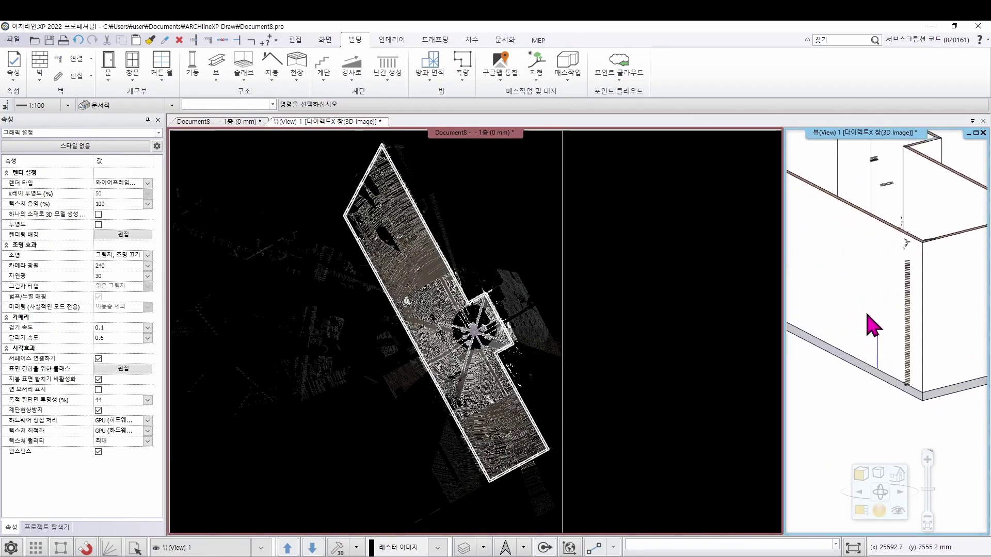
pyautogui.scroll(6, 872, 330)
pyautogui.scroll(6, 872, 362)
pyautogui.scroll(5, 876, 351)
pyautogui.scroll(2, 891, 362)
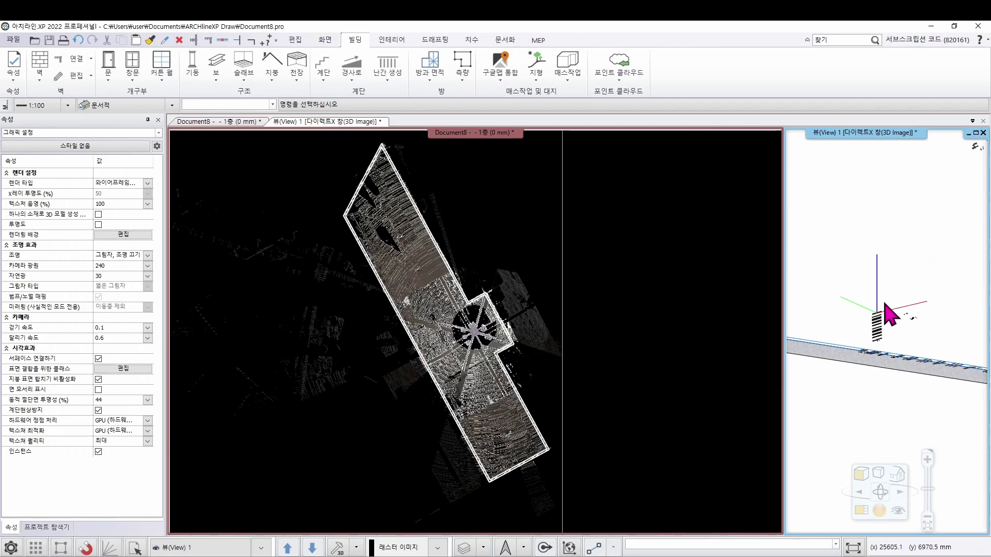
pyautogui.scroll(-6, 865, 312)
pyautogui.moveTo(885, 299)
pyautogui.mouseDown(button='middle')
pyautogui.moveTo(863, 269)
pyautogui.moveTo(834, 306)
pyautogui.moveTo(898, 294)
pyautogui.moveTo(898, 281)
pyautogui.moveTo(867, 294)
pyautogui.moveTo(877, 289)
pyautogui.mouseUp(button='middle')
pyautogui.scroll(-3, 877, 282)
pyautogui.scroll(4, 939, 268)
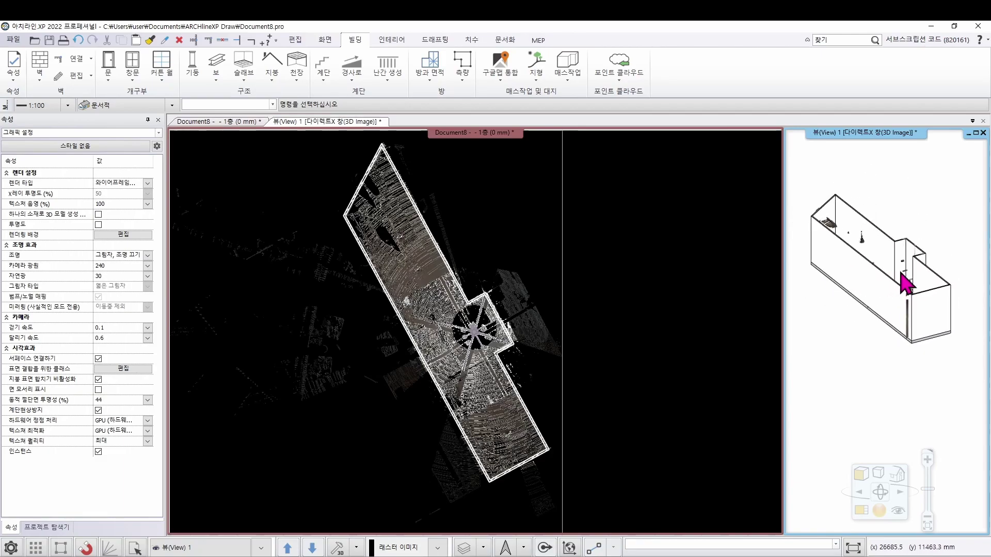
# Inspect the cropped point cloud inside the walls, around the side projection and level with the wall tops
pyautogui.moveTo(923, 273)
pyautogui.mouseDown(button='middle')
pyautogui.moveTo(915, 310)
pyautogui.moveTo(909, 260)
pyautogui.mouseUp(button='middle')
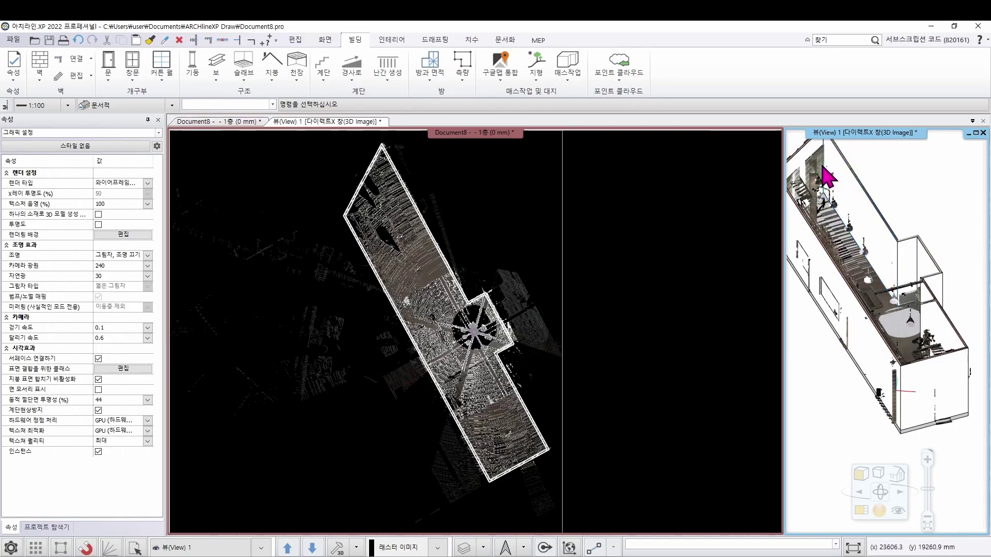
pyautogui.moveTo(922, 312); pyautogui.dragTo(855, 262, button='middle')
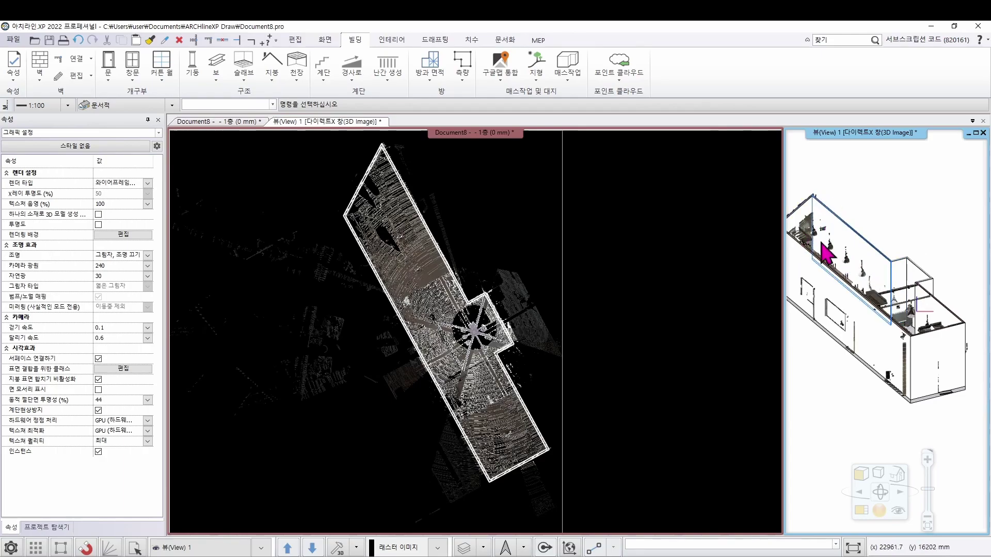
pyautogui.moveTo(912, 282); pyautogui.dragTo(927, 287, button='middle')
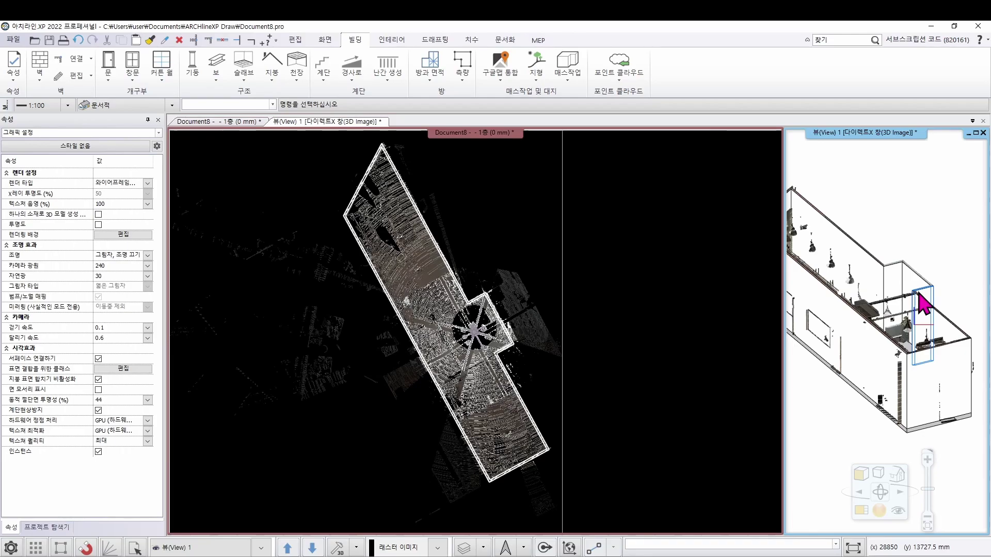
pyautogui.scroll(-5, 911, 310)
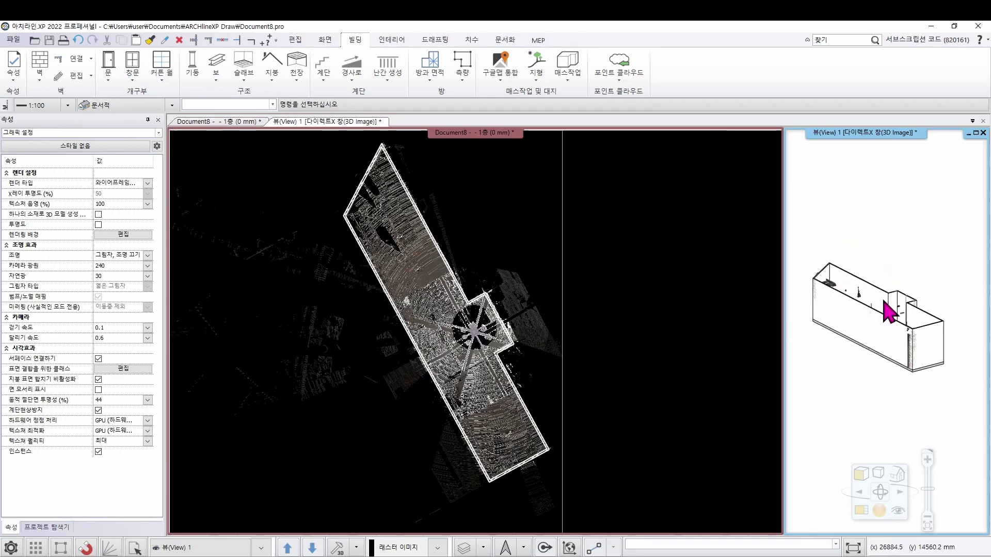
pyautogui.scroll(6, 903, 303)
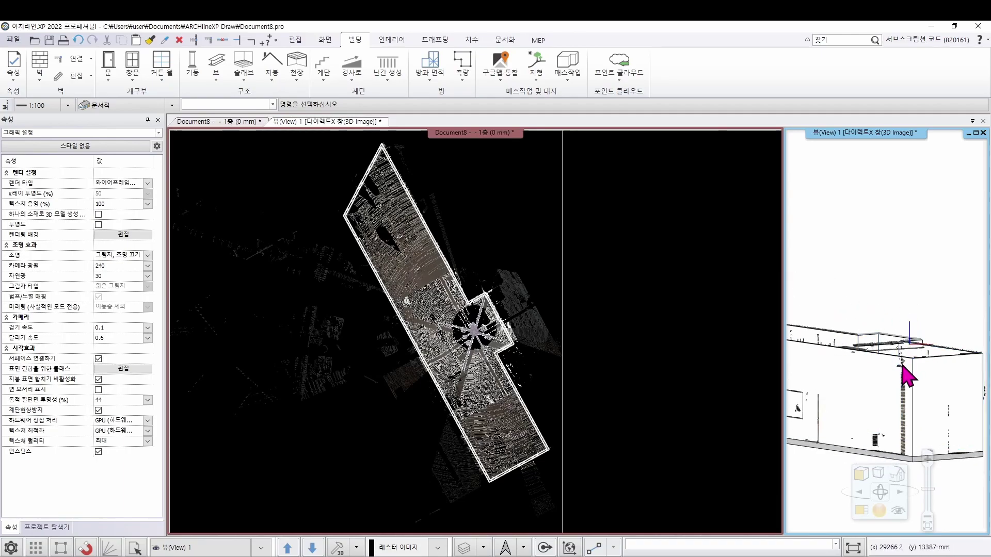
pyautogui.scroll(-4, 908, 347)
pyautogui.moveTo(900, 337); pyautogui.dragTo(927, 339, button='middle')
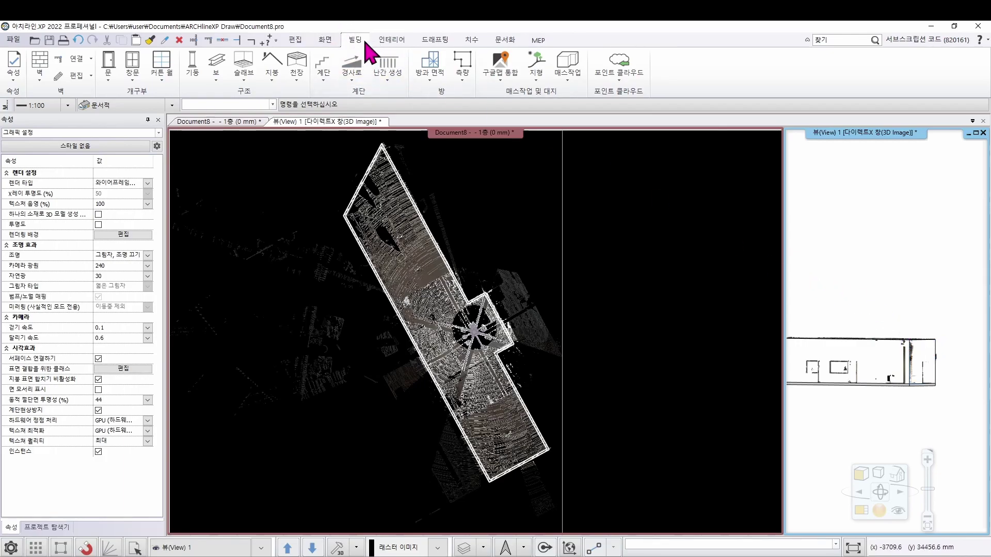
# Edit the point cloud's filter region, setting the existing filter's offset to -3000 mm, and apply it
pyautogui.click(626, 79)
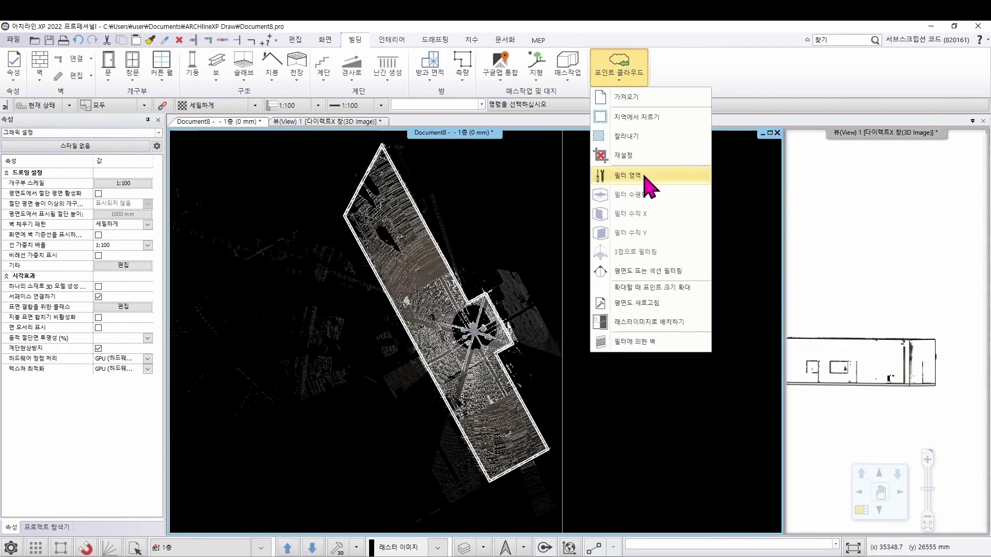
pyautogui.click(628, 176)
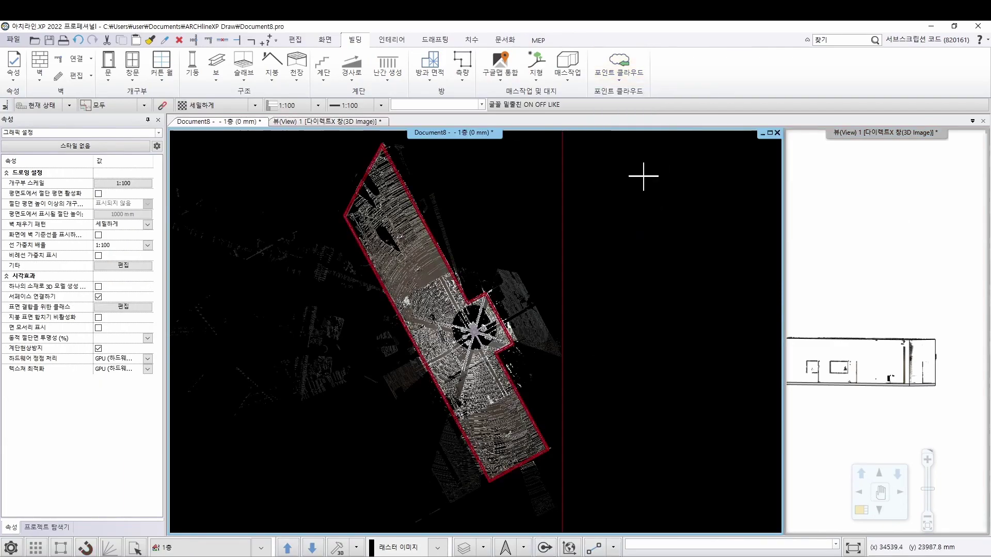
pyautogui.click(563, 177)
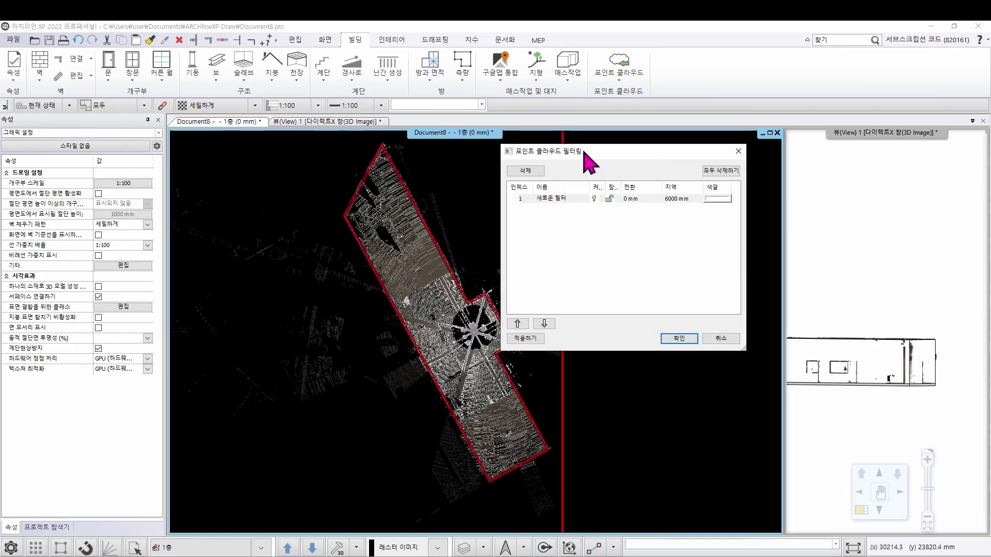
pyautogui.moveTo(583, 154); pyautogui.dragTo(674, 190)
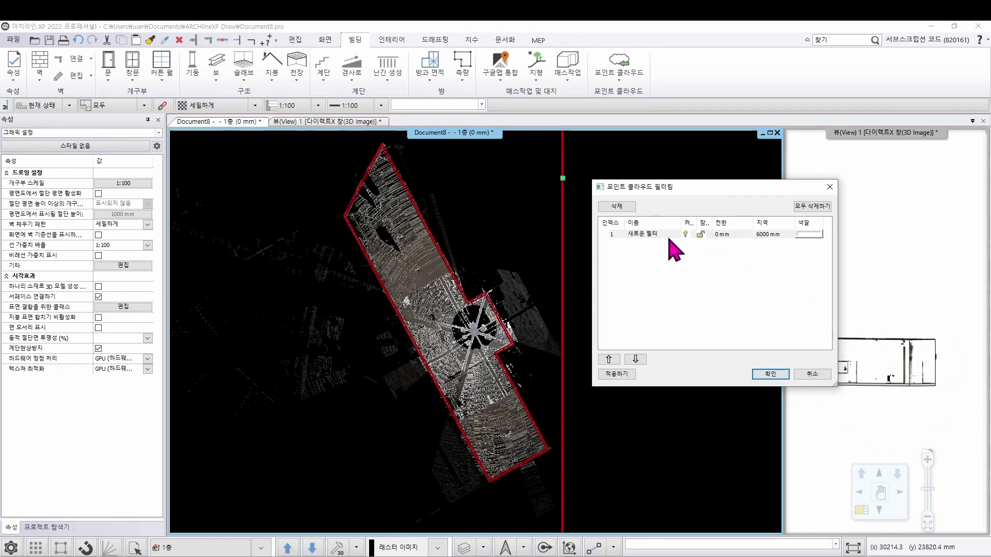
pyautogui.doubleClick(631, 234)
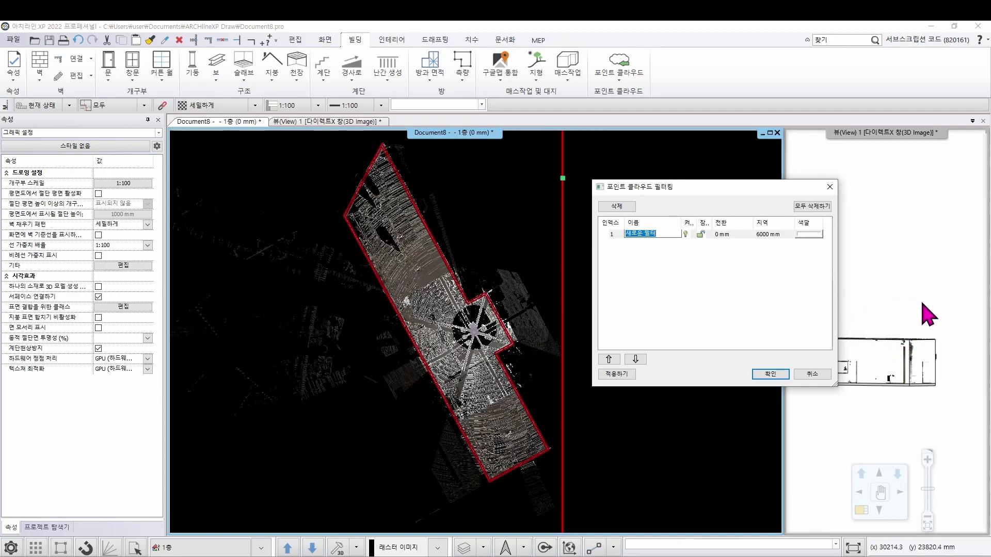
pyautogui.moveTo(716, 190); pyautogui.dragTo(640, 179)
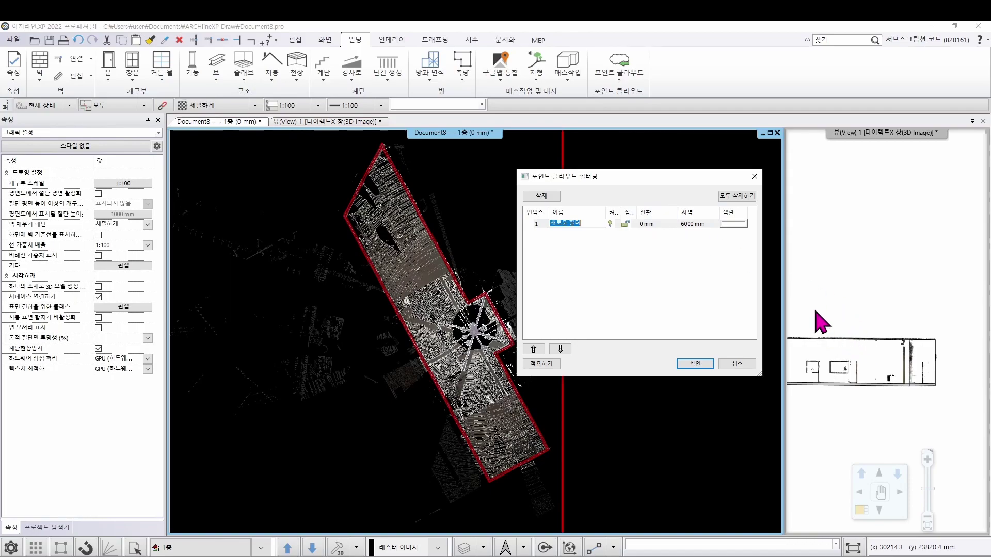
pyautogui.click(652, 225)
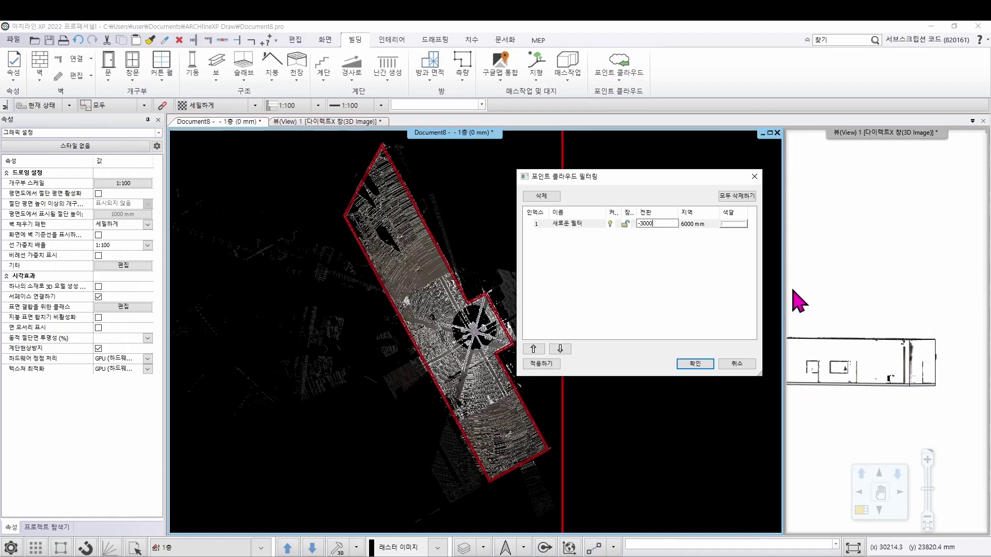
pyautogui.click(705, 365)
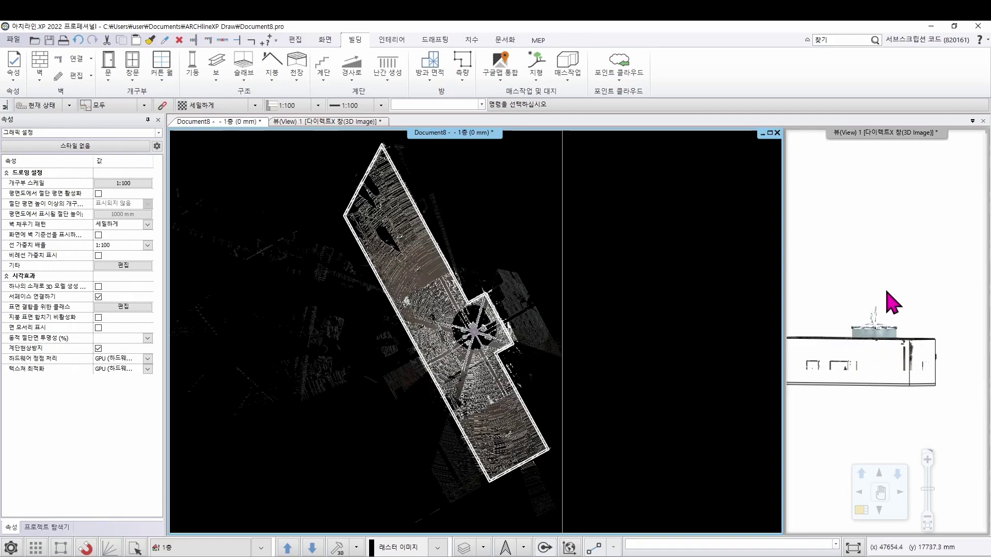
# Set the height of the side projection's wall beneath the raised glass roof to 4350 mm
pyautogui.moveTo(925, 317); pyautogui.dragTo(892, 342)
pyautogui.scroll(5, 889, 333)
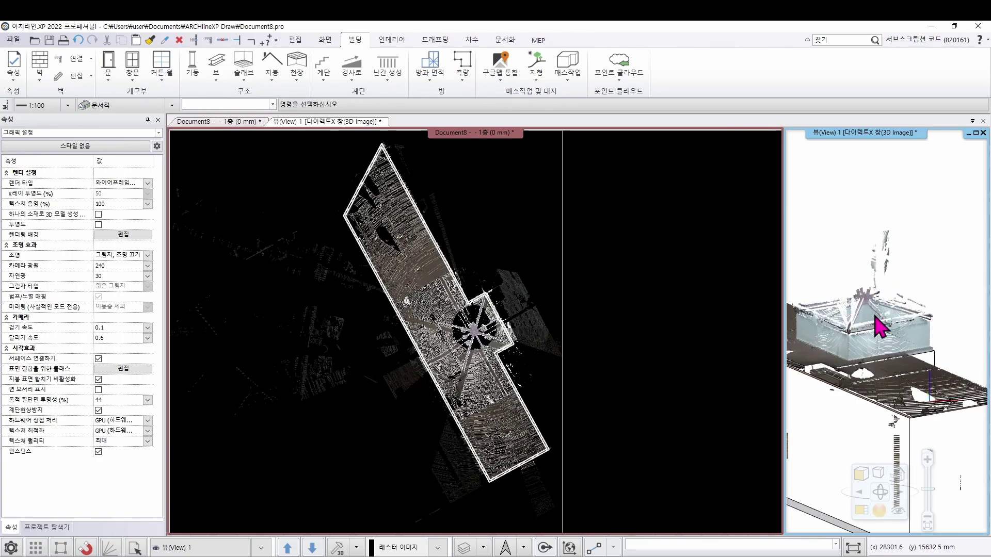
pyautogui.scroll(-10, 881, 327)
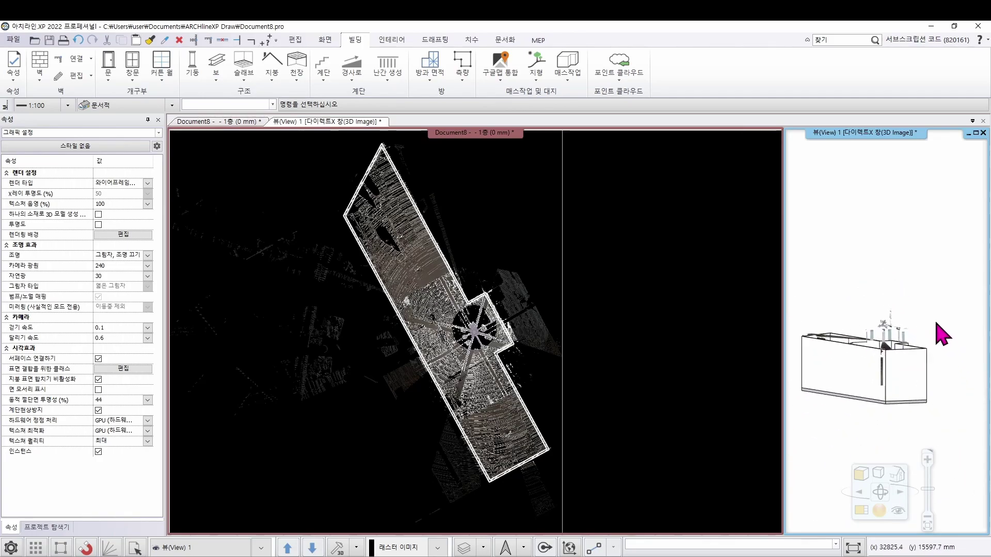
pyautogui.moveTo(895, 330); pyautogui.dragTo(821, 480)
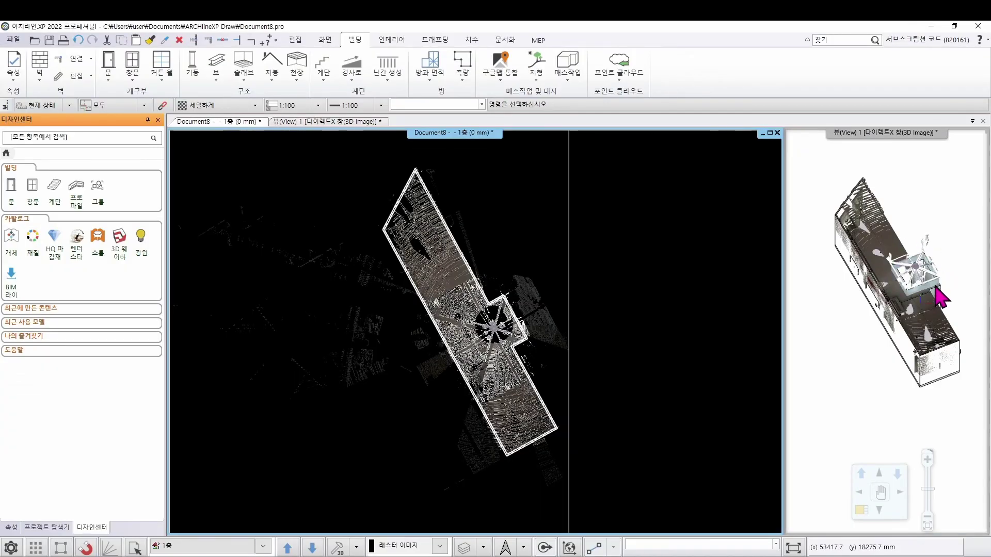
pyautogui.moveTo(916, 330); pyautogui.dragTo(891, 307)
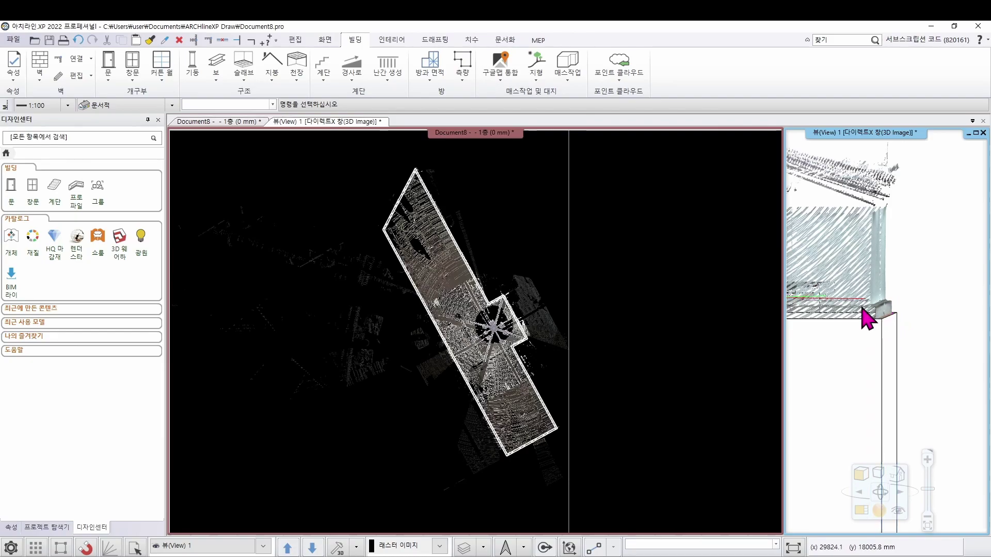
pyautogui.click(897, 339)
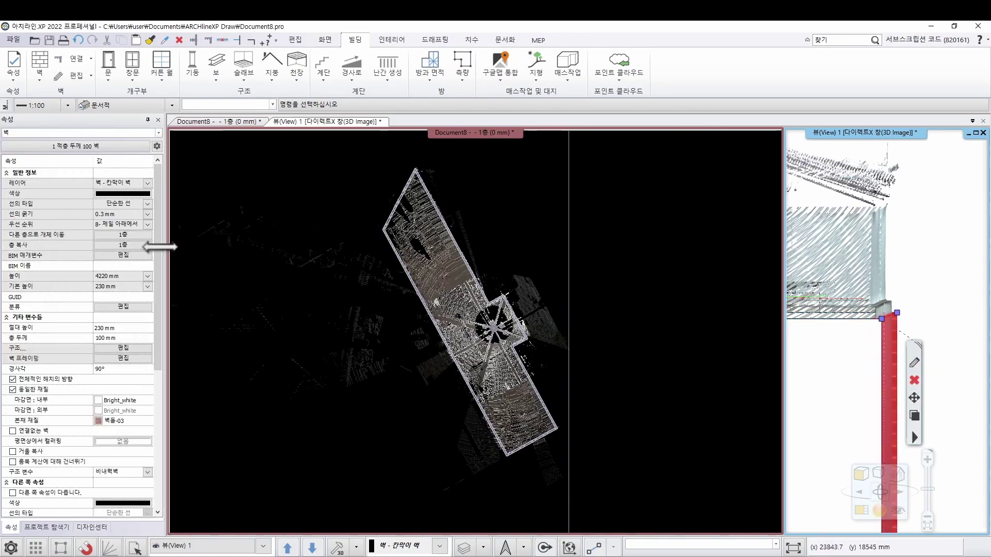
pyautogui.click(98, 276)
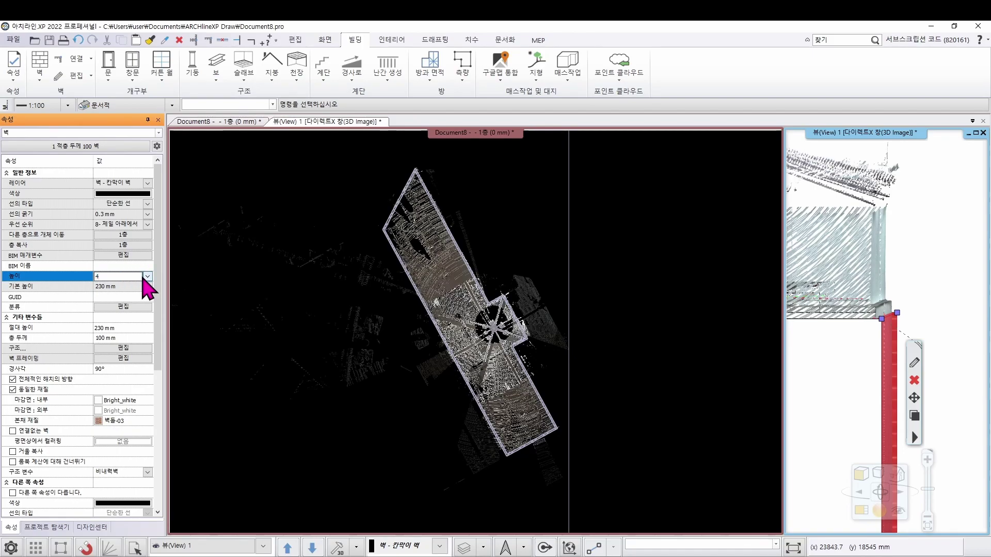
pyautogui.press('Return')
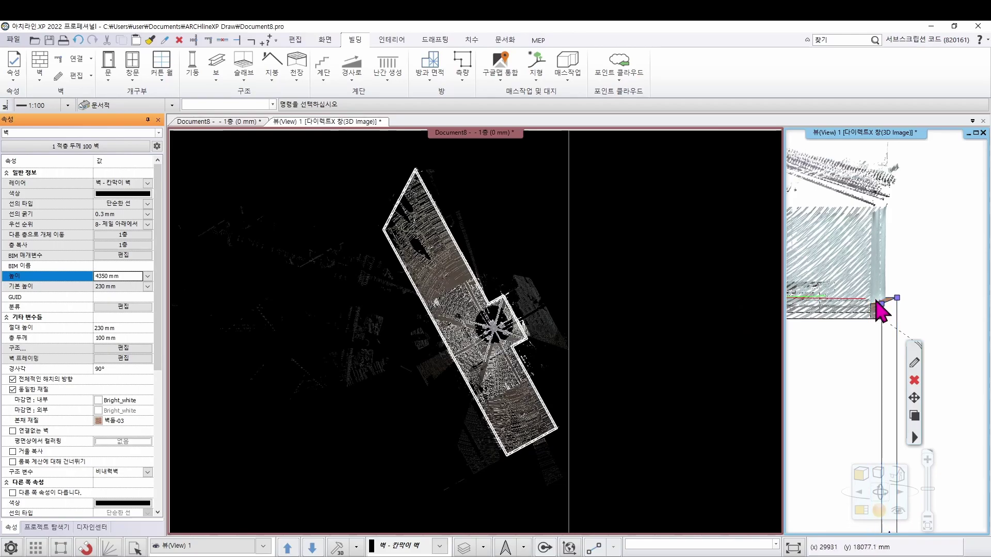
# Select all walls in the model and set their height to 4350 mm
pyautogui.scroll(-5, 880, 305)
pyautogui.scroll(-3, 880, 306)
pyautogui.moveTo(902, 335); pyautogui.dragTo(865, 378, button='middle')
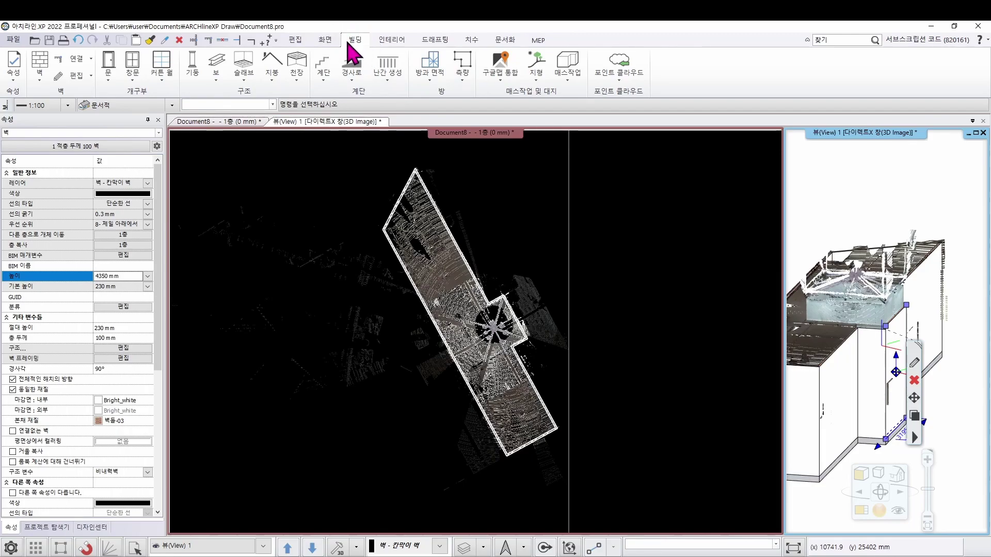
pyautogui.rightClick(45, 70)
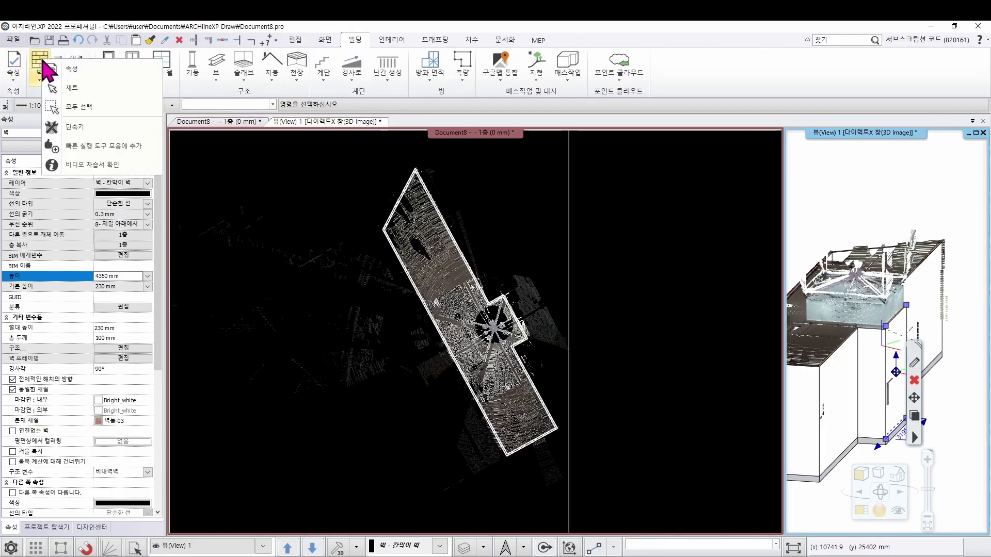
pyautogui.click(78, 106)
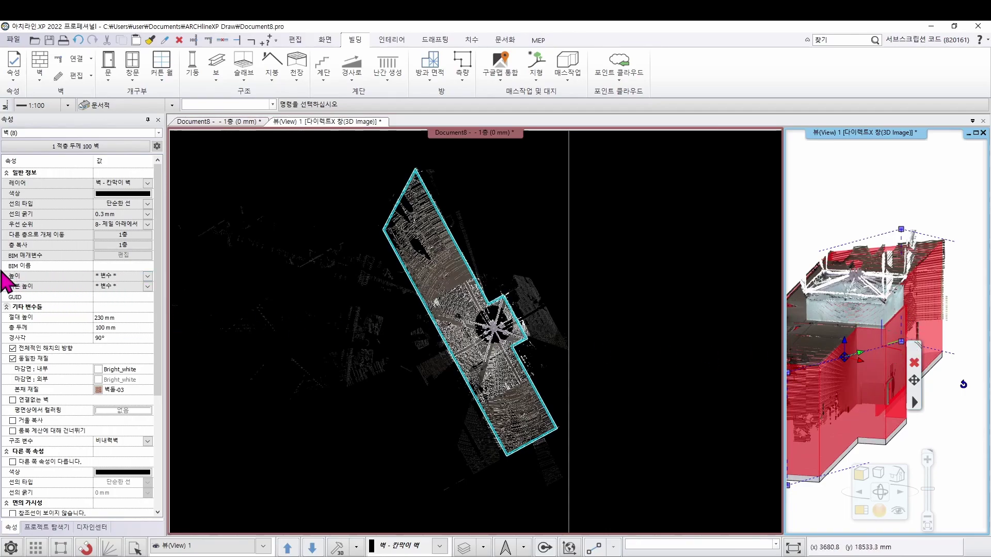
pyautogui.click(101, 276)
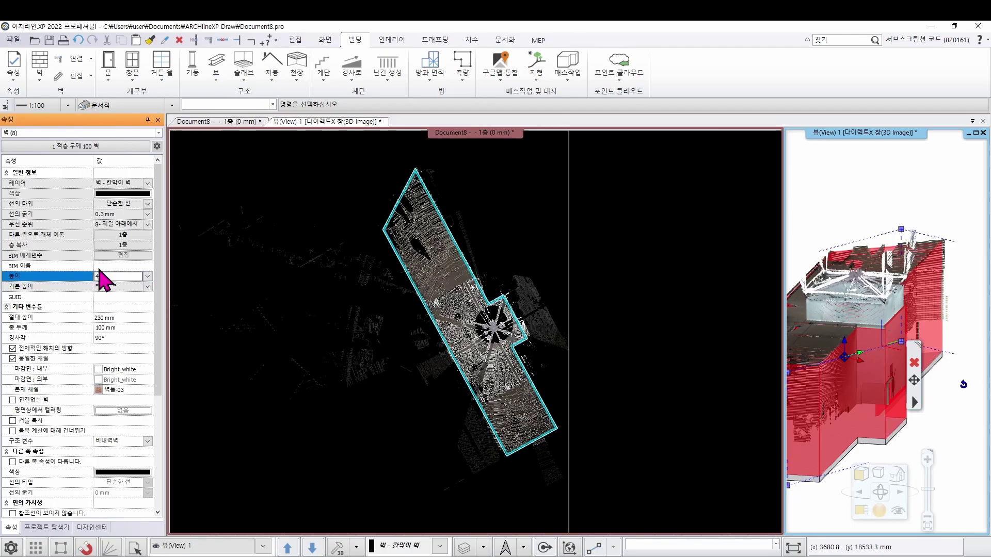
pyautogui.press('Return')
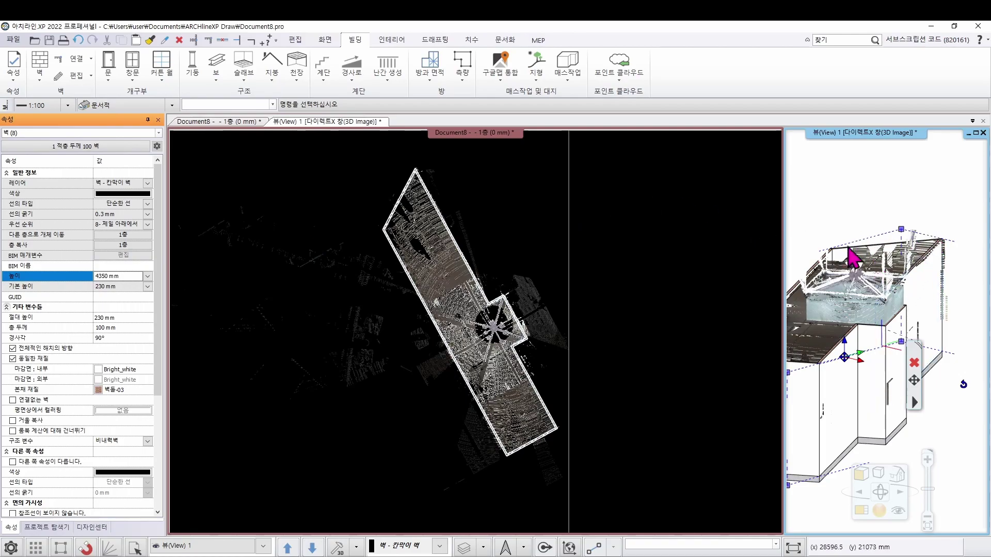
# Deselect the walls and examine the side projection's wall tops against the point cloud below the raised roof
pyautogui.click(917, 242)
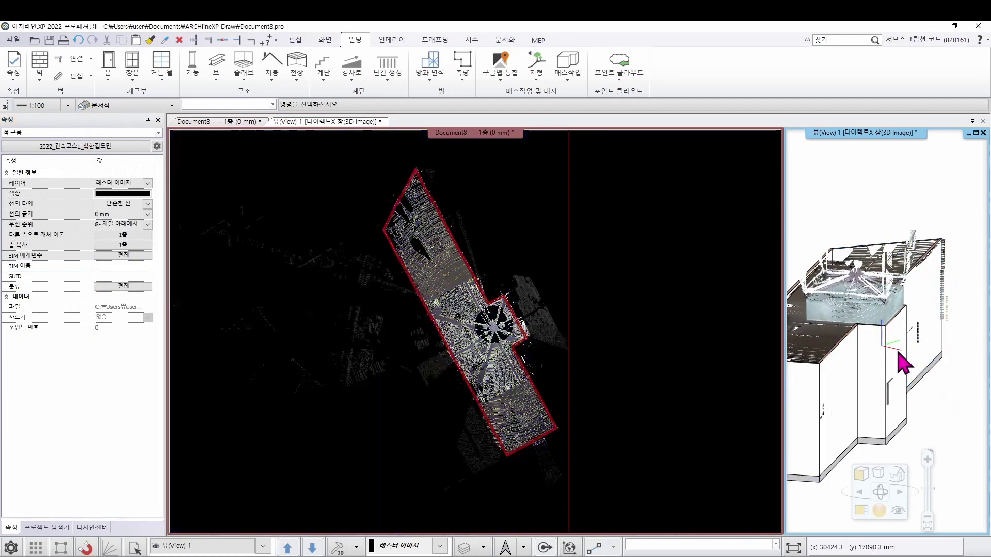
pyautogui.scroll(4, 897, 330)
pyautogui.scroll(-5, 895, 304)
pyautogui.moveTo(894, 303)
pyautogui.mouseDown()
pyautogui.moveTo(862, 277)
pyautogui.moveTo(900, 318)
pyautogui.mouseUp()
pyautogui.scroll(4, 895, 323)
pyautogui.scroll(3, 898, 336)
pyautogui.scroll(-3, 898, 337)
pyautogui.scroll(4, 898, 337)
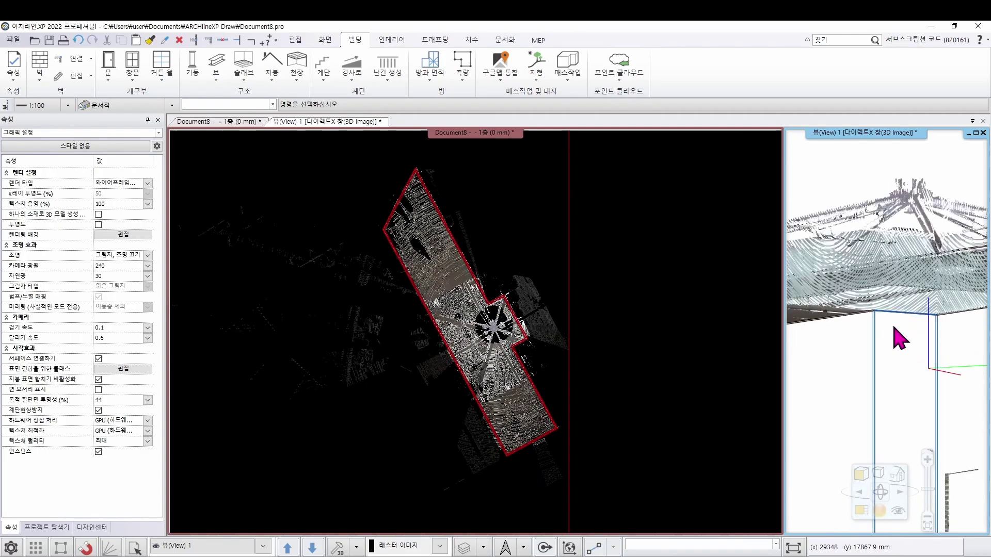
# Check the other wall tops against the scanned ceiling up close, and view the whole building with its raised roof
pyautogui.scroll(-3, 894, 327)
pyautogui.moveTo(845, 309); pyautogui.dragTo(928, 296, button='middle')
pyautogui.scroll(-3, 877, 318)
pyautogui.moveTo(873, 319); pyautogui.dragTo(876, 331, button='middle')
pyautogui.moveTo(860, 349); pyautogui.dragTo(878, 315)
pyautogui.scroll(3, 849, 322)
pyautogui.scroll(4, 940, 314)
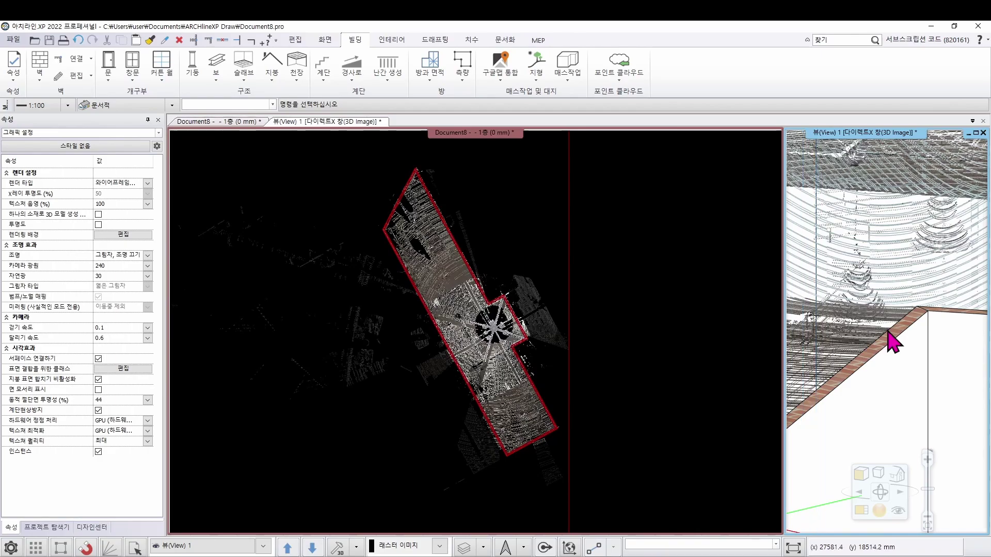
pyautogui.scroll(-8, 880, 343)
pyautogui.scroll(-4, 876, 344)
pyautogui.moveTo(874, 341)
pyautogui.mouseDown(button='middle')
pyautogui.moveTo(929, 337)
pyautogui.moveTo(869, 324)
pyautogui.mouseUp(button='middle')
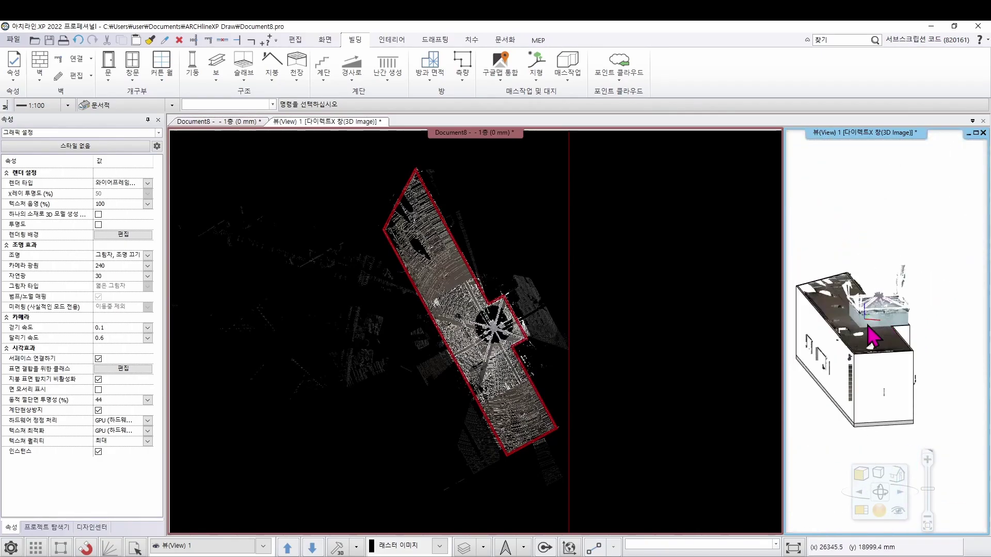
pyautogui.scroll(2, 872, 335)
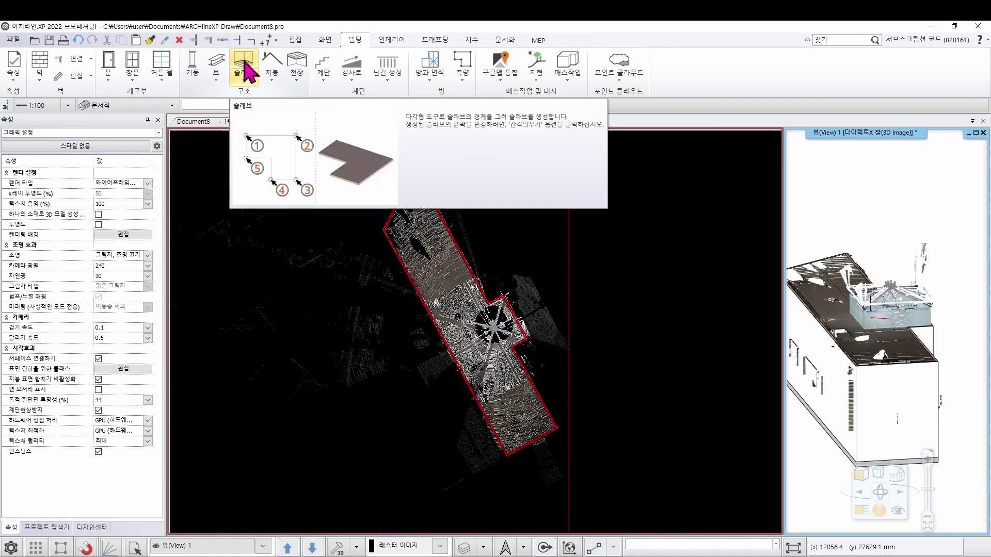
# Set the default slab properties to a relative height of 4580 mm and a thickness of -280 mm
pyautogui.rightClick(251, 72)
pyautogui.click(266, 70)
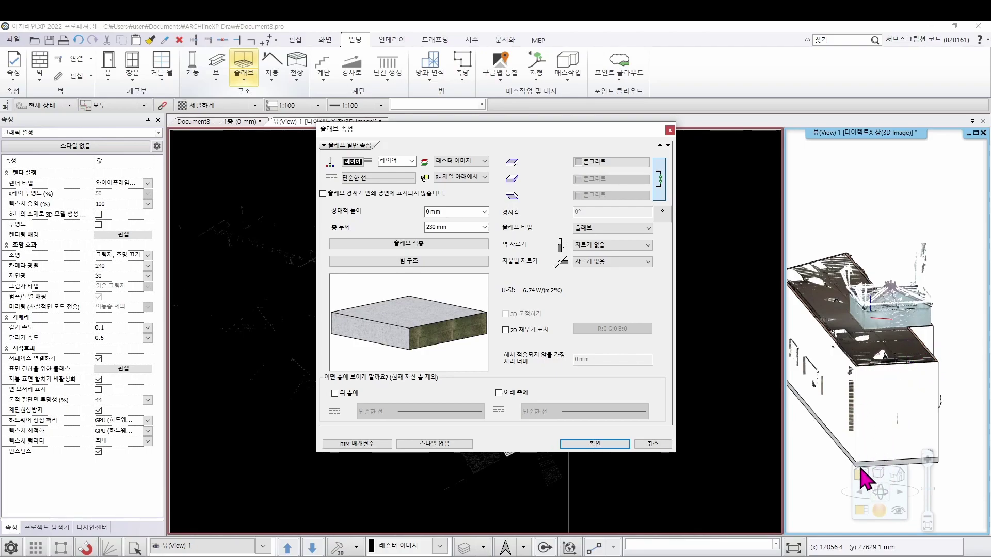
pyautogui.click(454, 212)
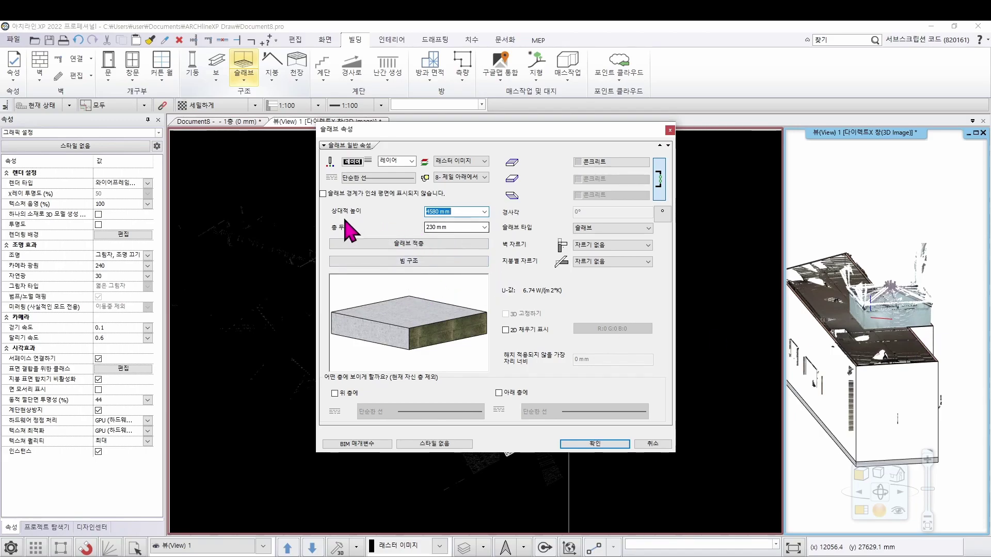
pyautogui.click(444, 227)
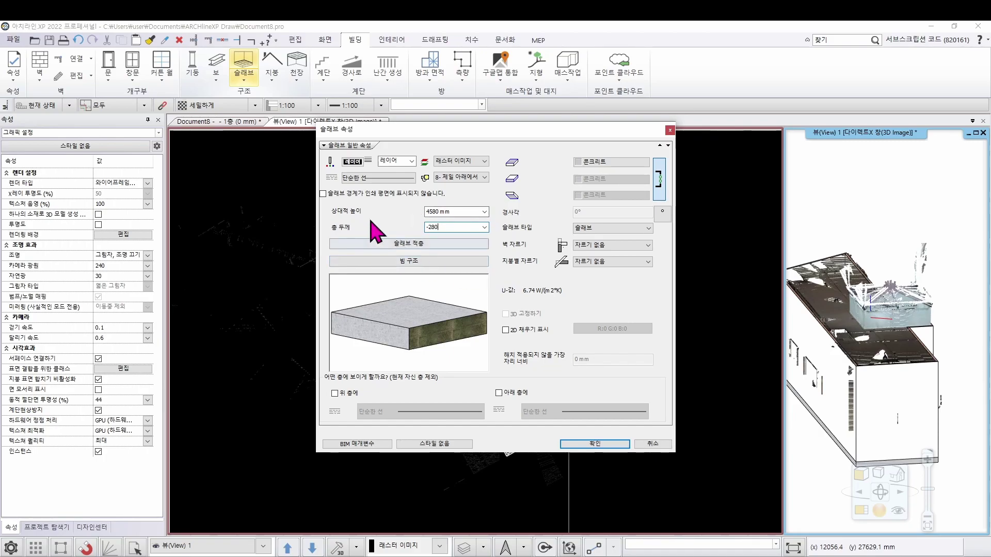
pyautogui.press('Tab')
pyautogui.click(442, 227)
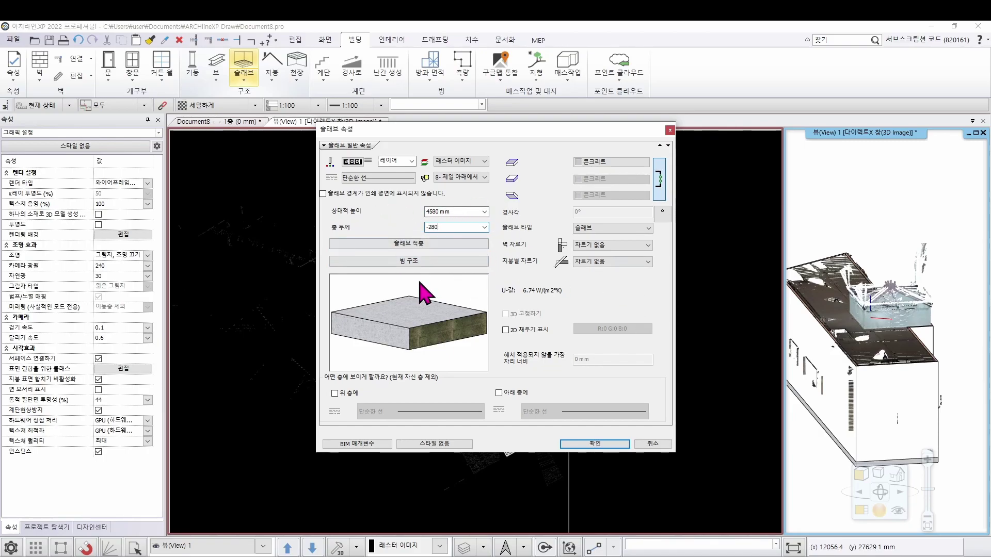
pyautogui.click(609, 445)
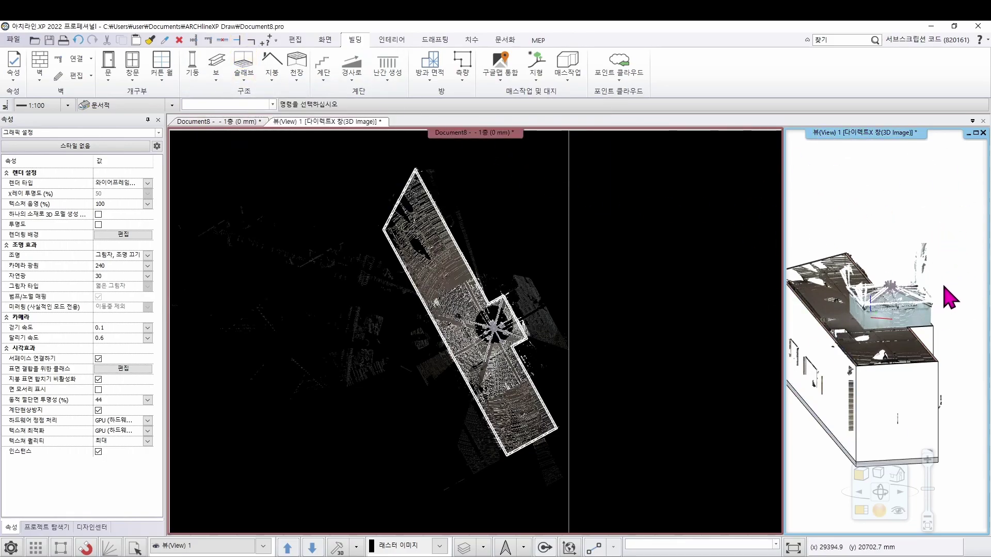
# Start a slab in the floor plan and trace its outline through the angled end's outer corners and along the long straight wall
pyautogui.click(631, 227)
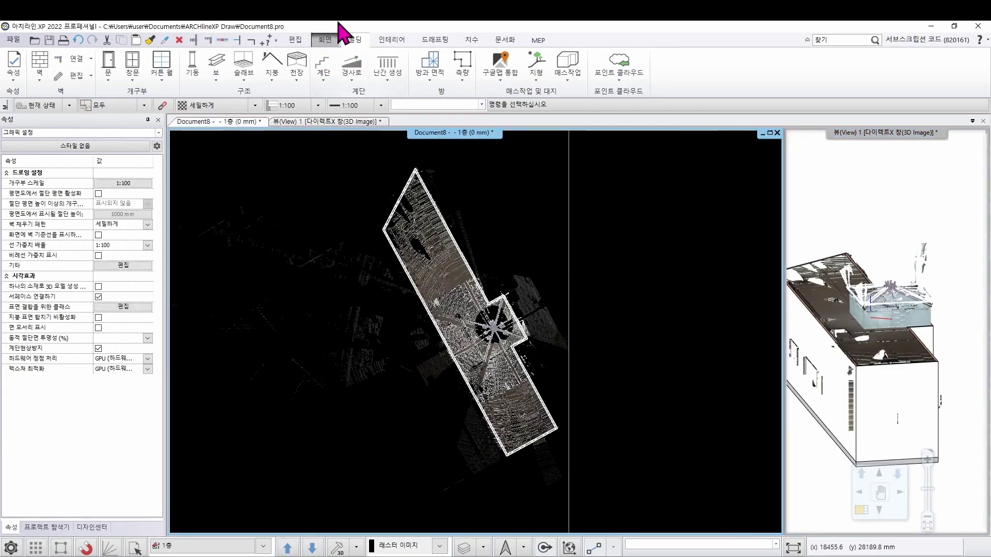
pyautogui.click(243, 63)
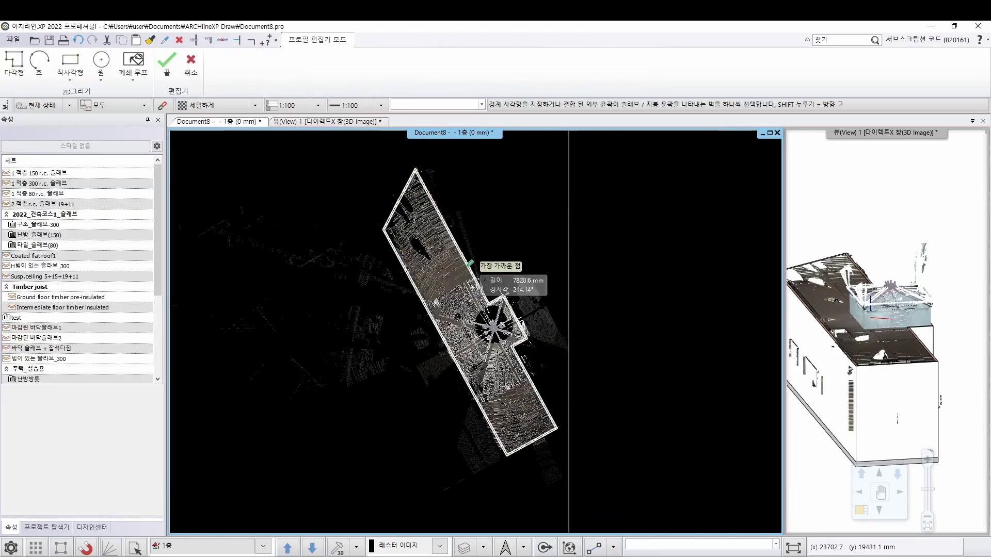
pyautogui.scroll(5, 392, 178)
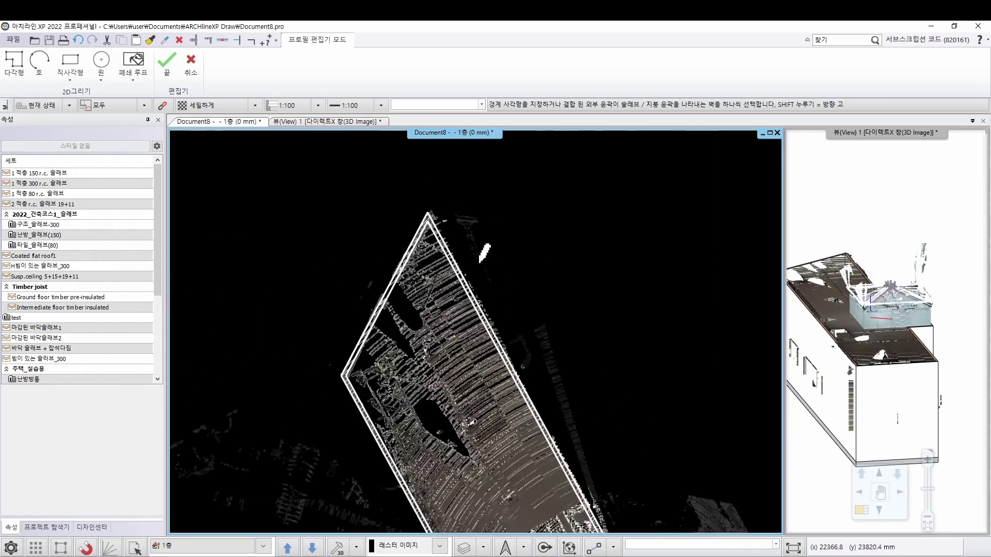
pyautogui.click(390, 180)
pyautogui.scroll(-5, 390, 180)
pyautogui.moveTo(390, 180); pyautogui.dragTo(466, 140, button='middle')
pyautogui.click(387, 254)
pyautogui.scroll(-2, 542, 485)
pyautogui.moveTo(542, 484); pyautogui.dragTo(448, 207, button='middle')
pyautogui.moveTo(545, 420); pyautogui.dragTo(498, 406, button='middle')
pyautogui.click(497, 407)
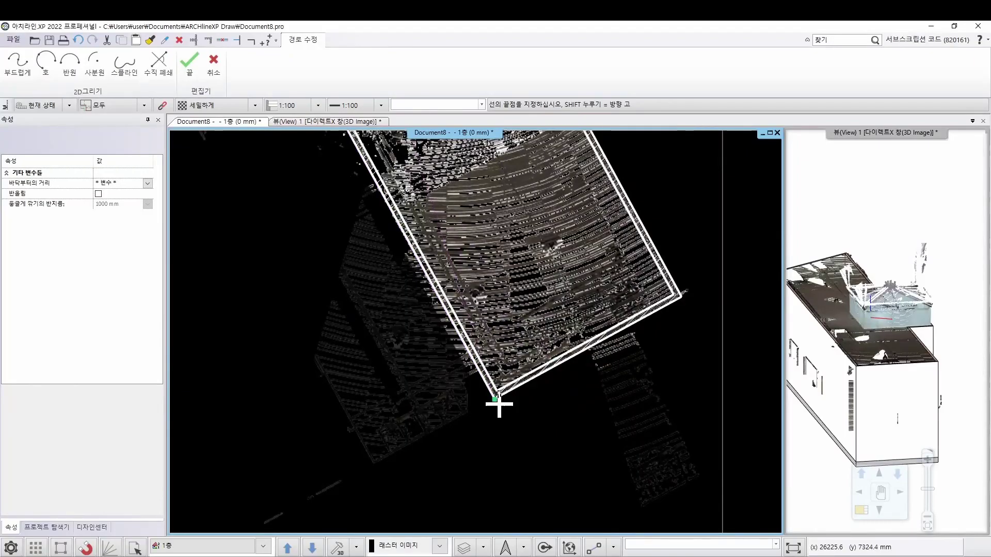
# Continue the slab outline through the last corner at the square end and close it past the side projection to finish the ceiling slab
pyautogui.scroll(3, 671, 323)
pyautogui.click(570, 341)
pyautogui.scroll(-3, 436, 191)
pyautogui.moveTo(437, 191); pyautogui.dragTo(534, 497, button='middle')
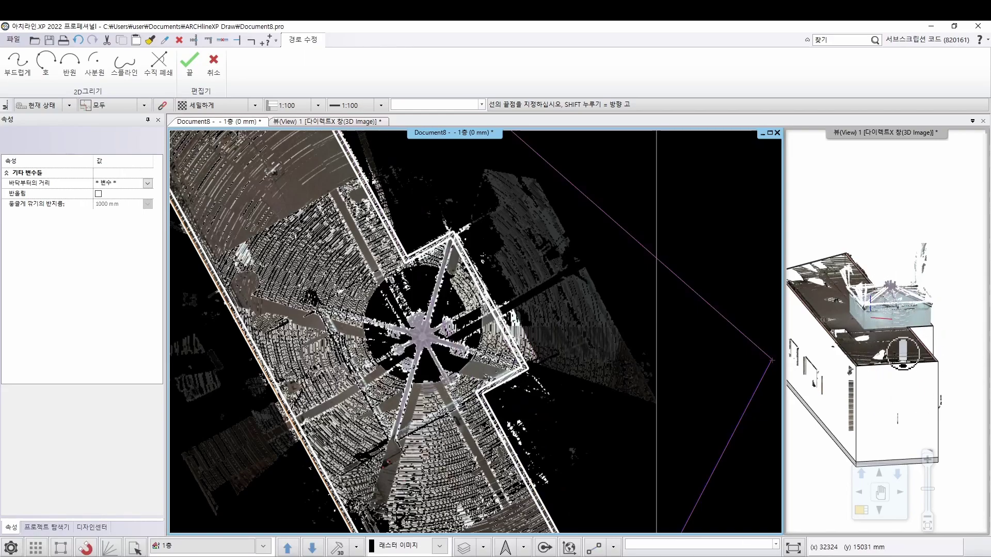
pyautogui.scroll(-2, 515, 387)
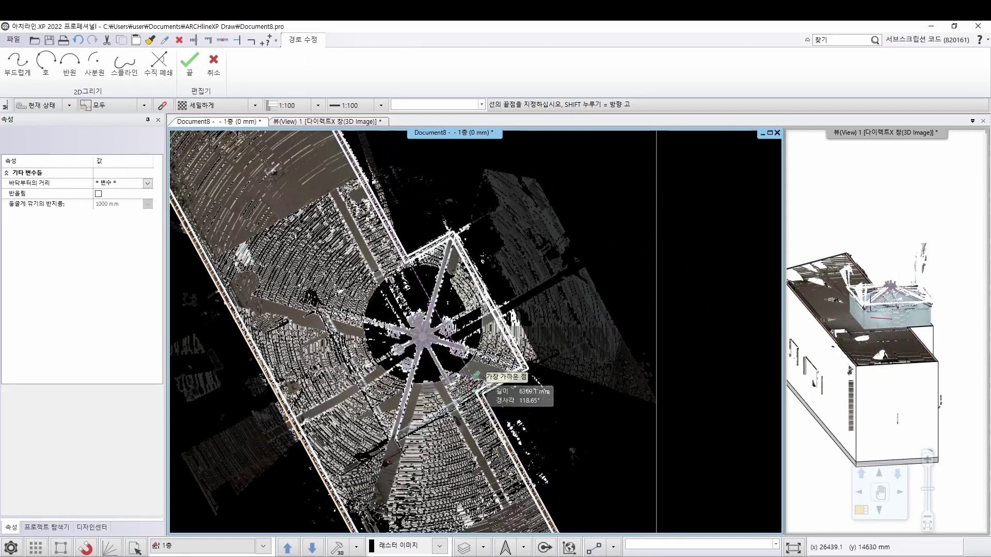
pyautogui.moveTo(413, 235); pyautogui.dragTo(443, 283, button='middle')
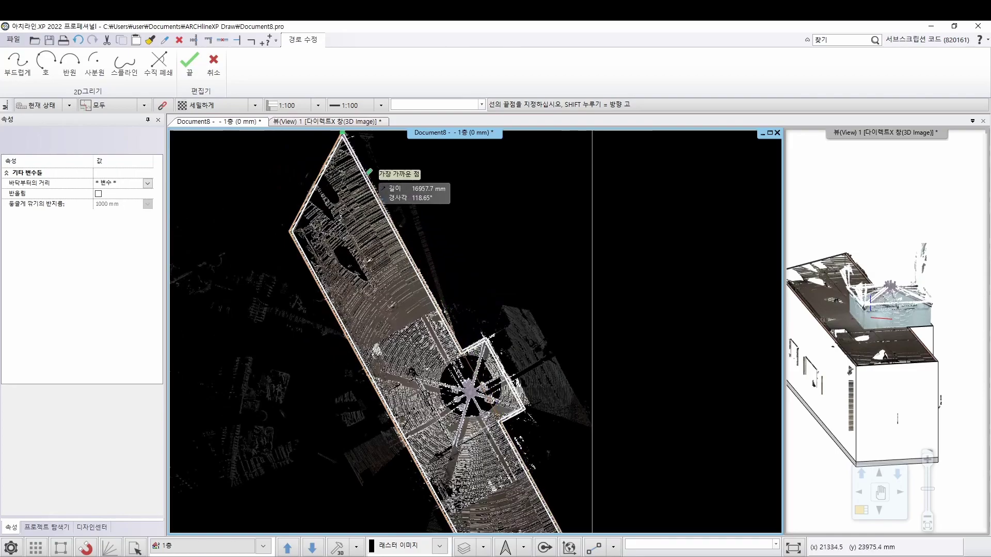
pyautogui.scroll(2, 376, 188)
pyautogui.scroll(-1, 492, 351)
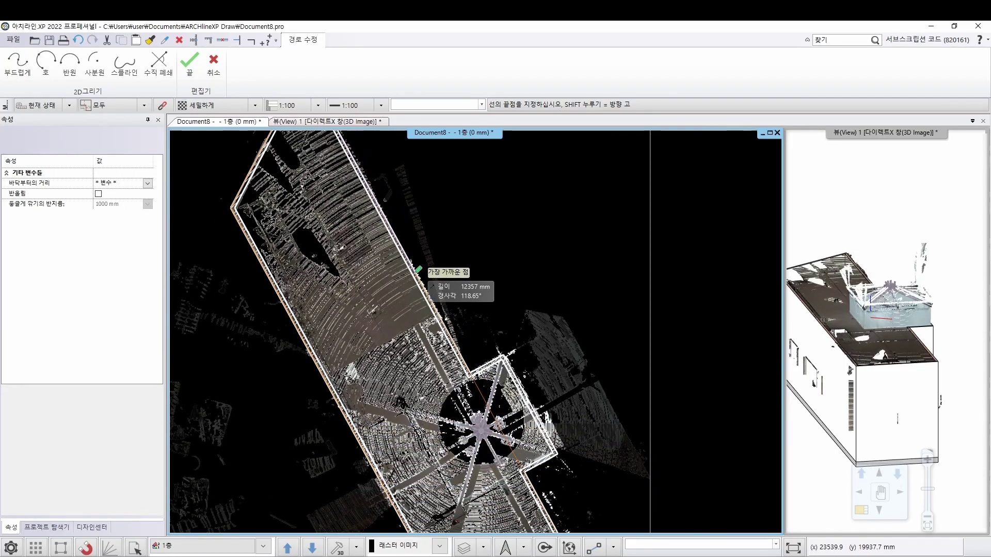
pyautogui.press('Return')
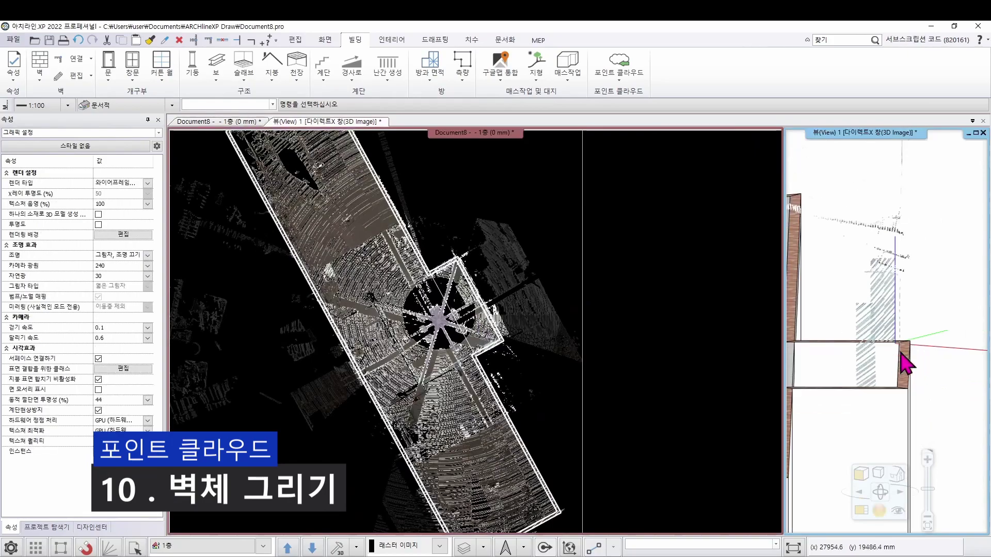
# Set the default wall properties to a relative height of 4580 mm and a height of 800 mm
pyautogui.scroll(-2, 898, 367)
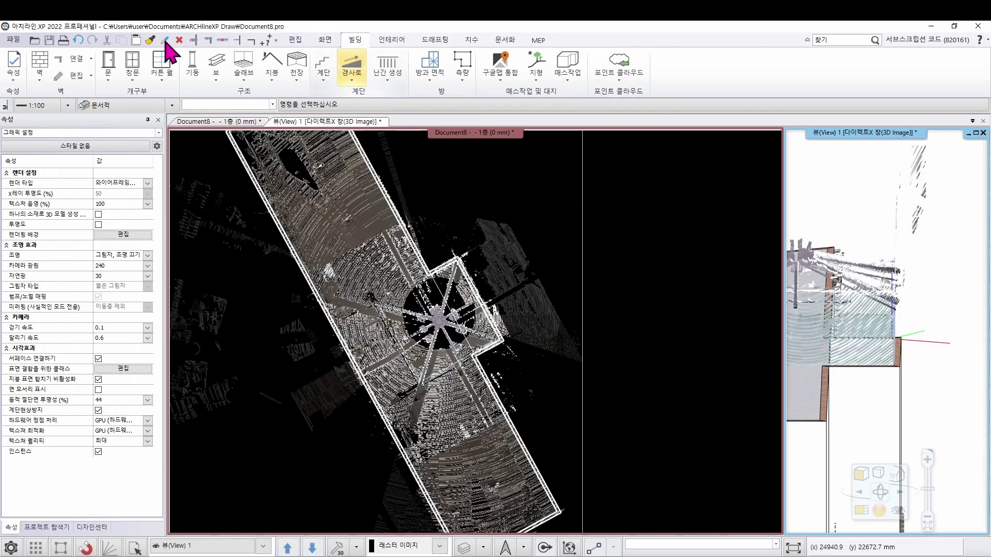
pyautogui.rightClick(38, 60)
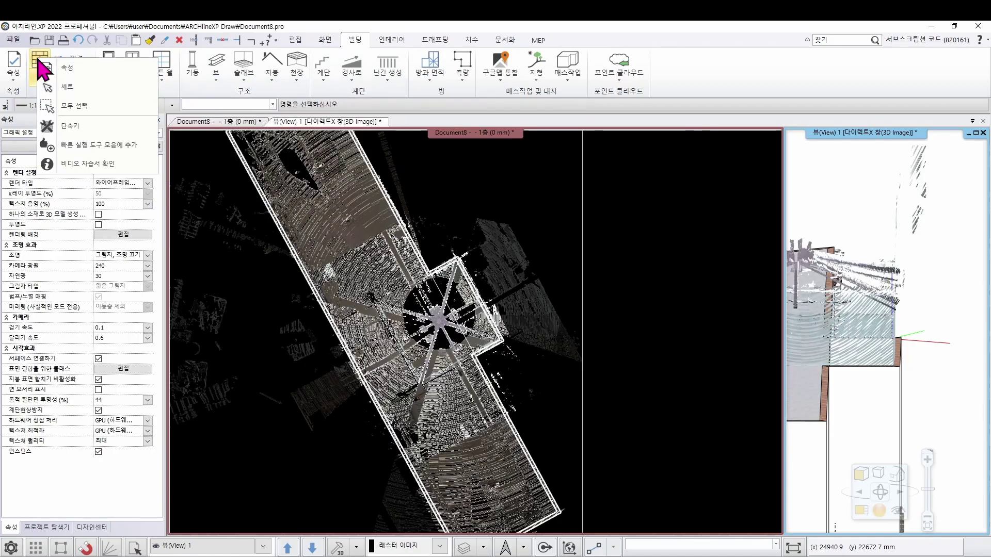
pyautogui.click(68, 68)
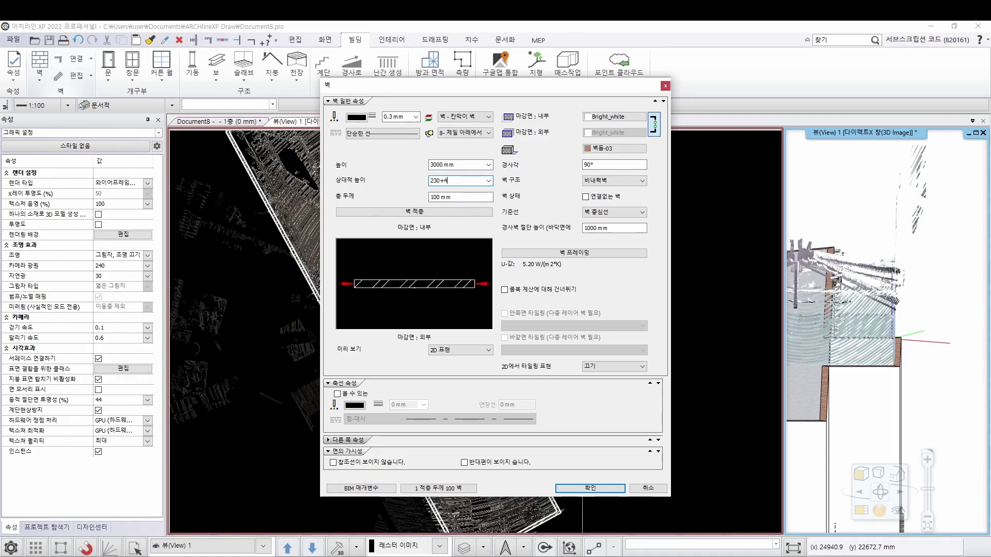
pyautogui.press('Return')
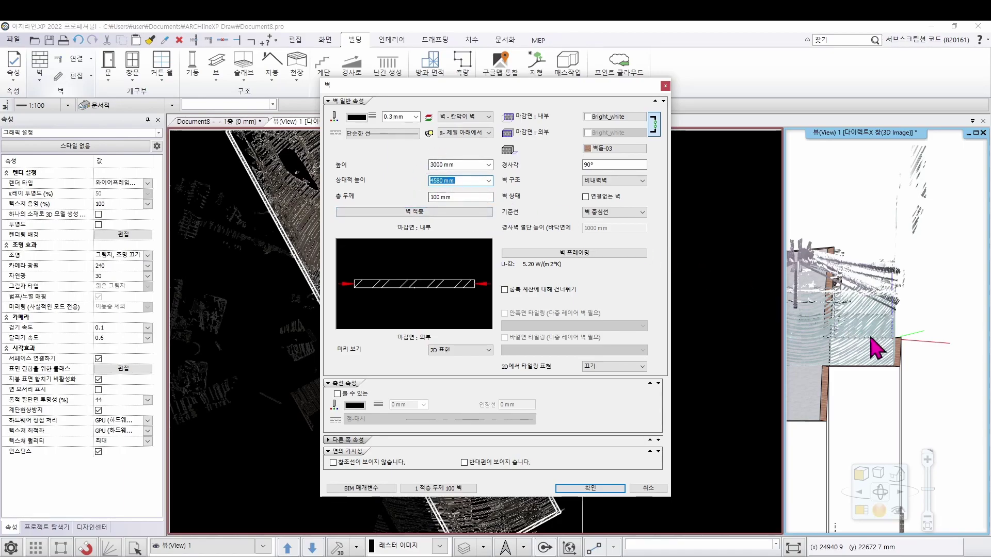
pyautogui.click(459, 164)
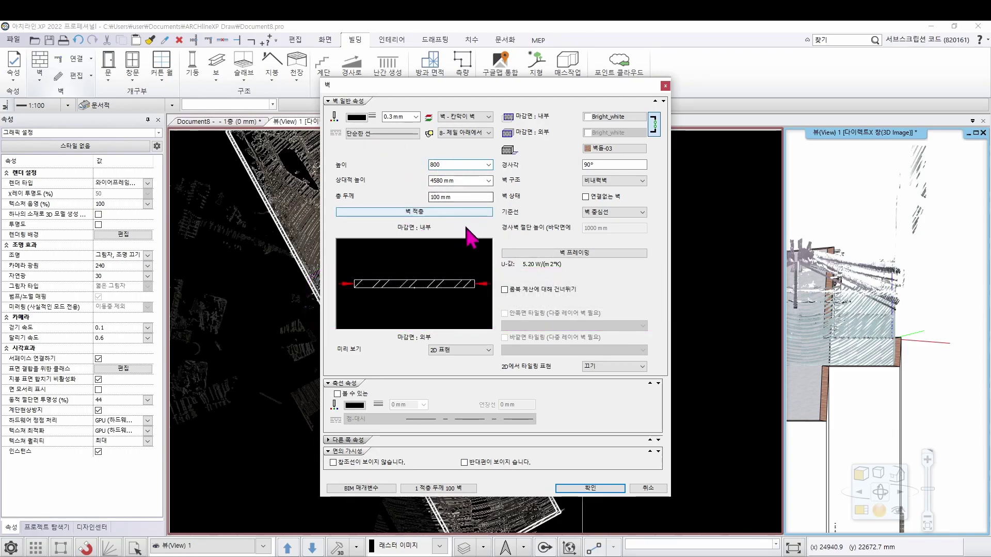
pyautogui.click(605, 488)
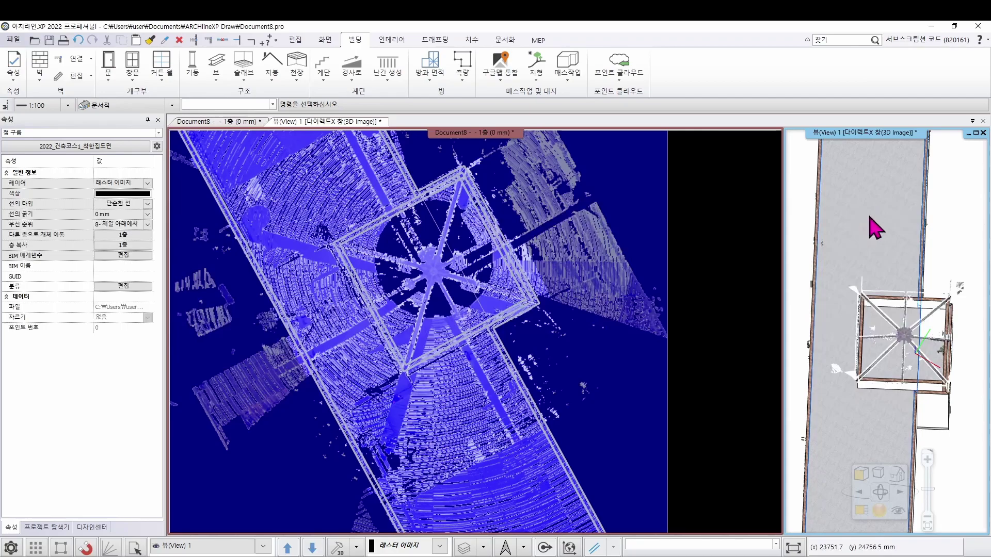
# Select the ceiling slab and insert a node on its long edge where it meets the glass roof's upper wall in plan
pyautogui.click(875, 239)
pyautogui.scroll(-3, 551, 292)
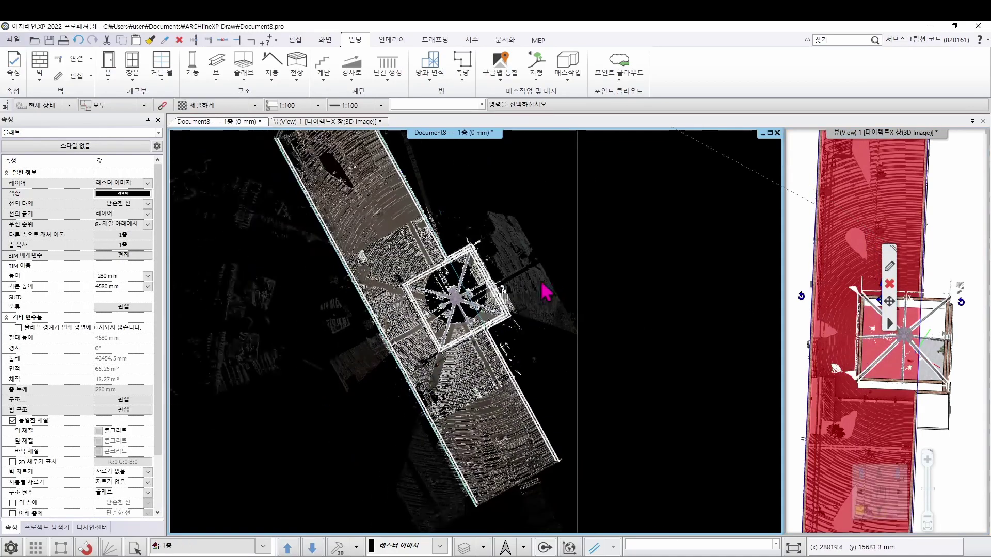
pyautogui.scroll(3, 489, 310)
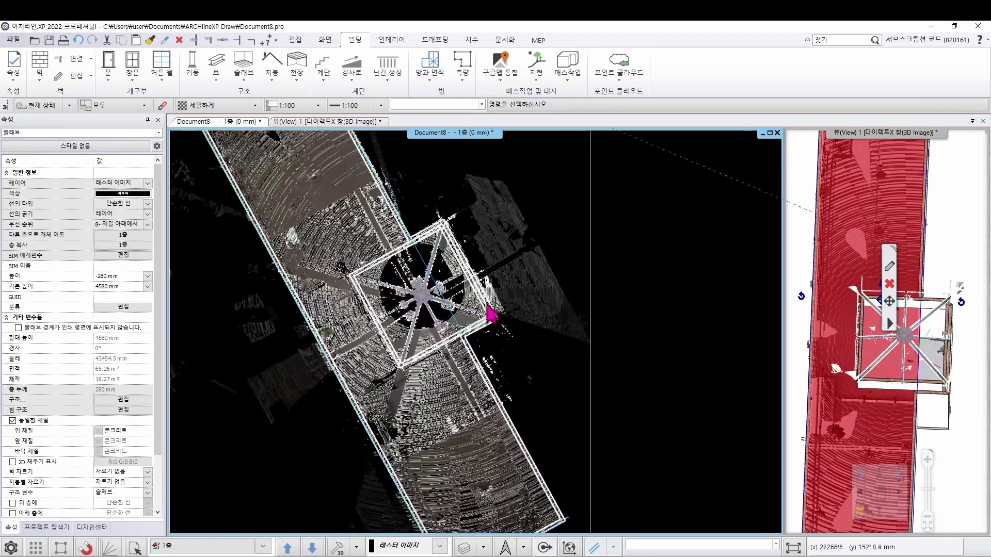
pyautogui.scroll(2, 420, 281)
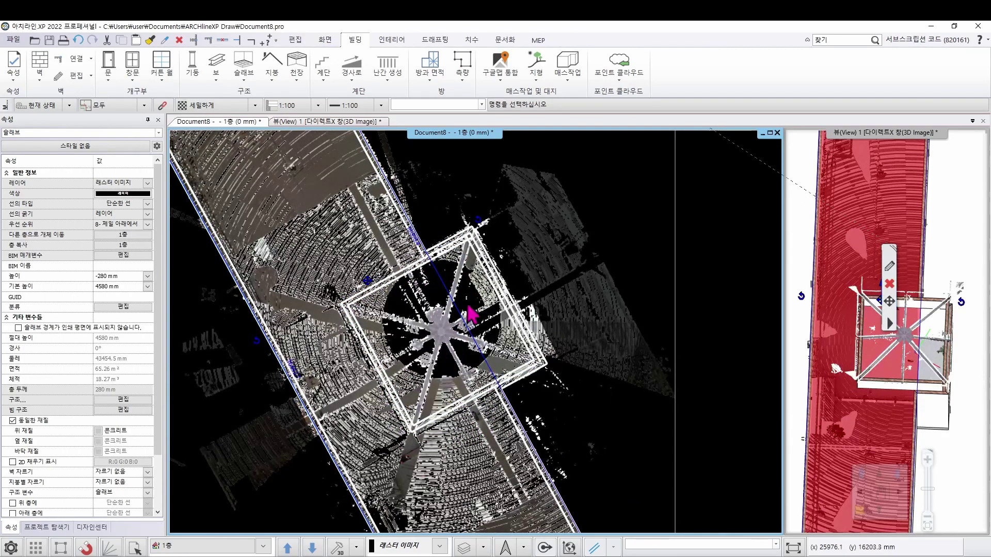
pyautogui.click(439, 282)
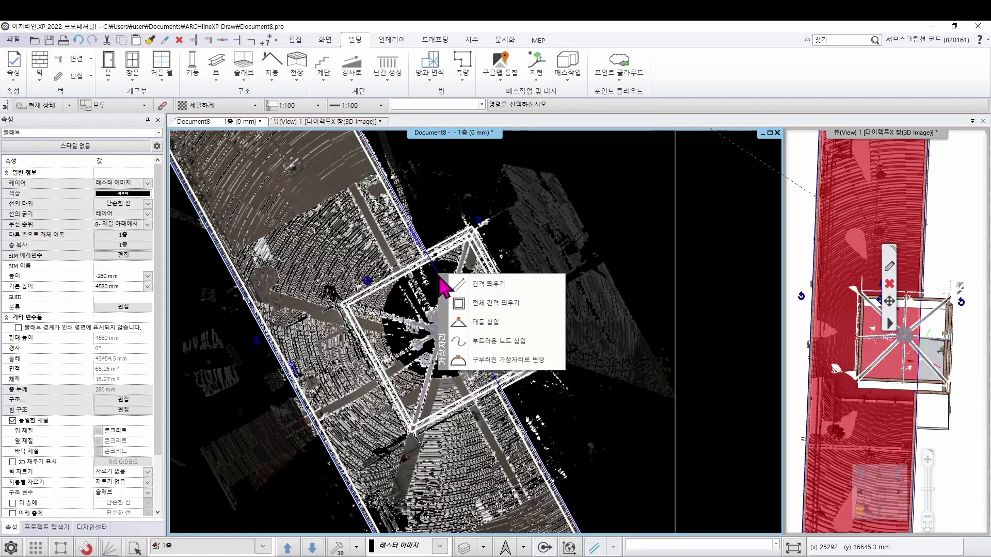
pyautogui.click(502, 323)
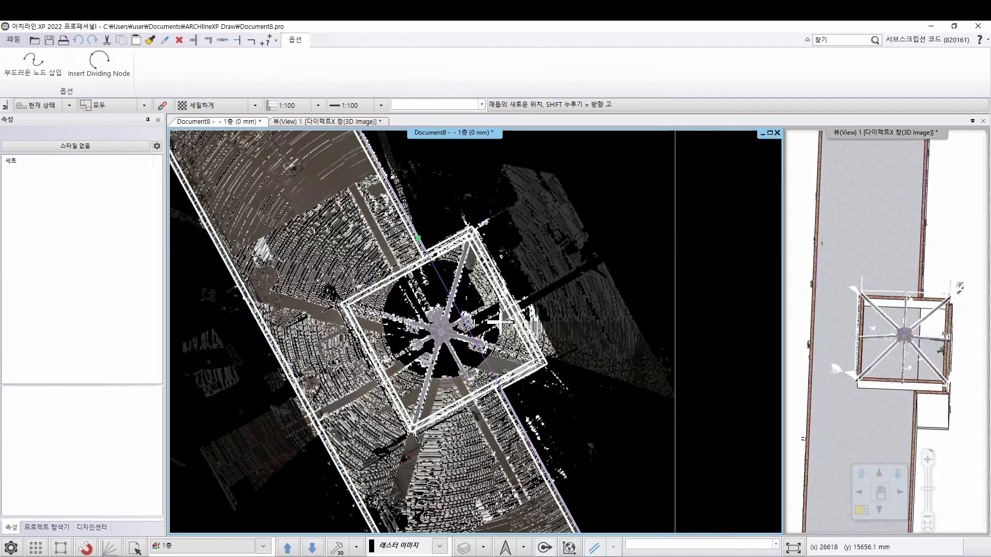
pyautogui.scroll(5, 443, 290)
pyautogui.scroll(2, 443, 290)
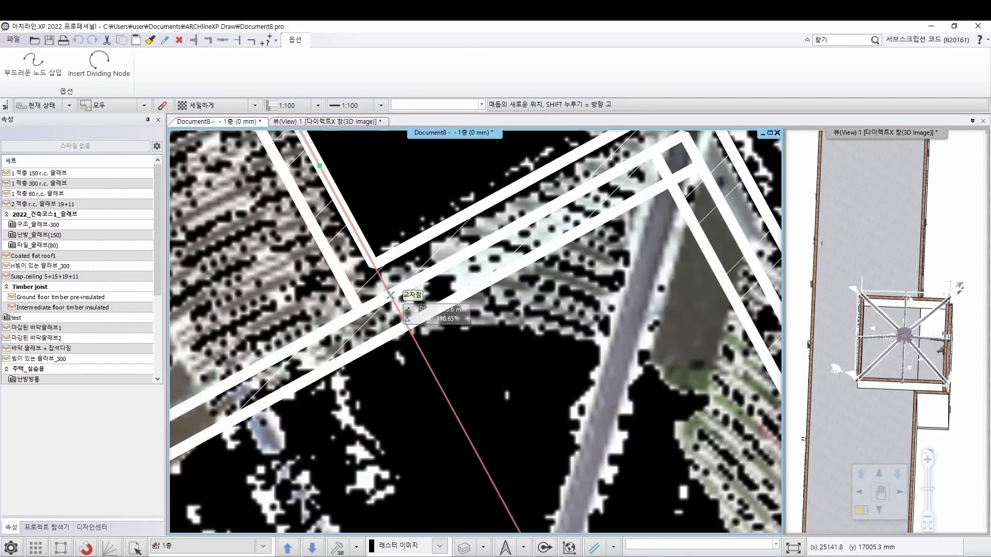
pyautogui.click(390, 296)
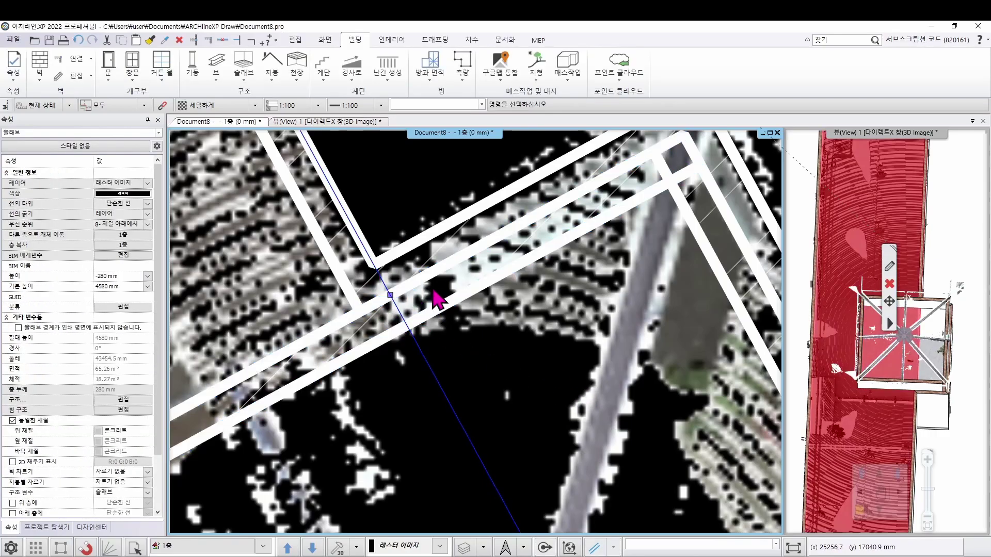
# Insert a second node on the ceiling slab's edge where it meets the glass roof's lower wall in plan
pyautogui.scroll(-3, 449, 327)
pyautogui.scroll(5, 513, 426)
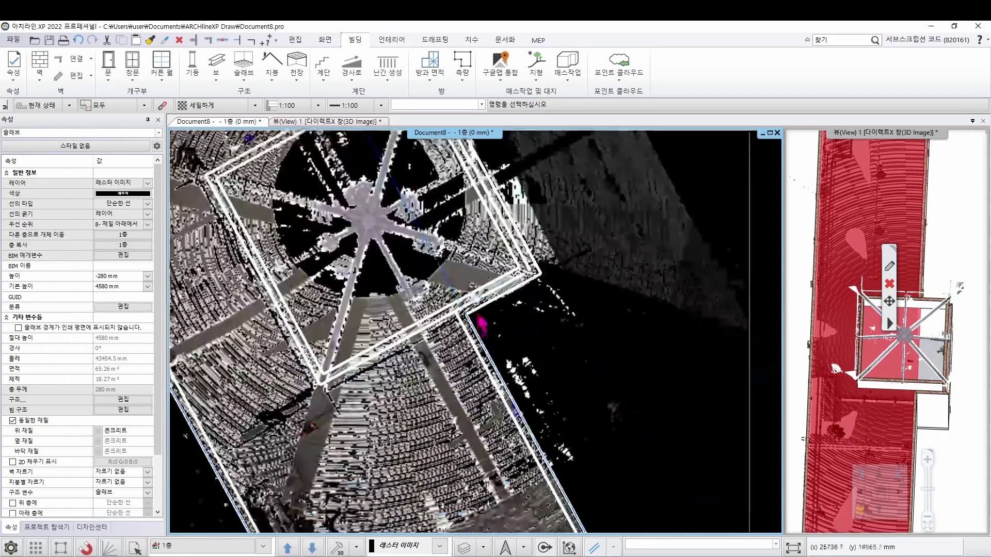
pyautogui.rightClick(426, 286)
pyautogui.click(467, 308)
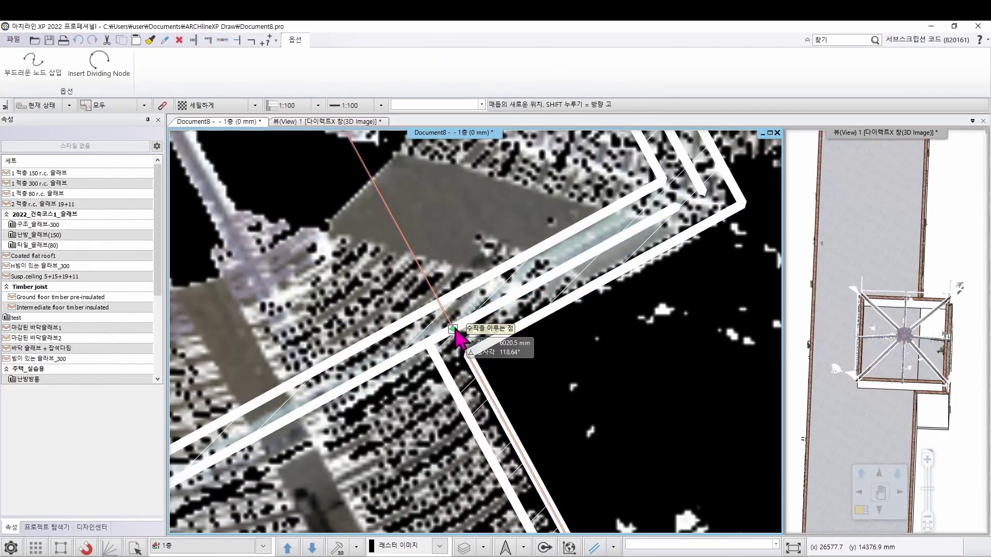
pyautogui.click(454, 329)
pyautogui.scroll(-1, 476, 312)
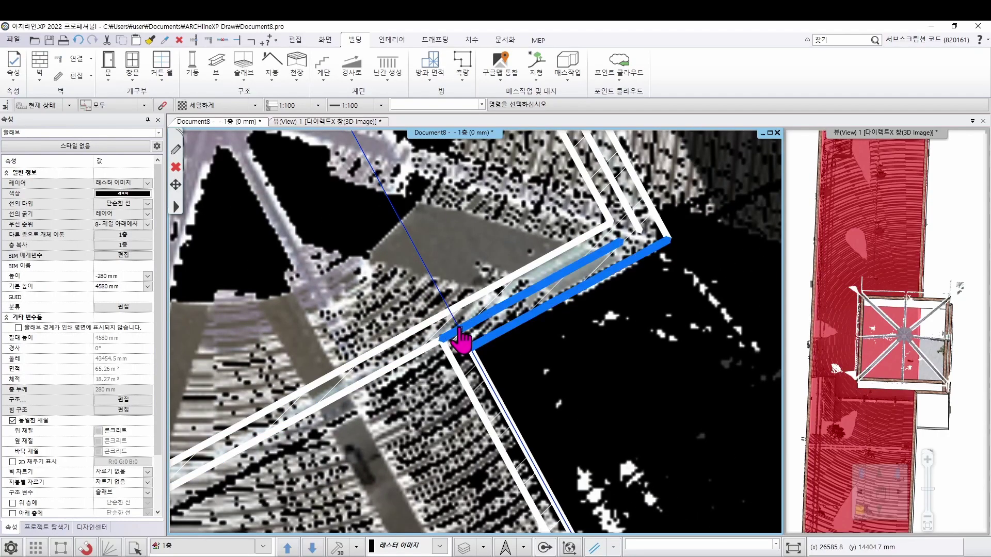
# Offset the slab edge between the two inserted nodes inward by about 2025 mm to the glass roof's inner wall
pyautogui.scroll(-3, 463, 338)
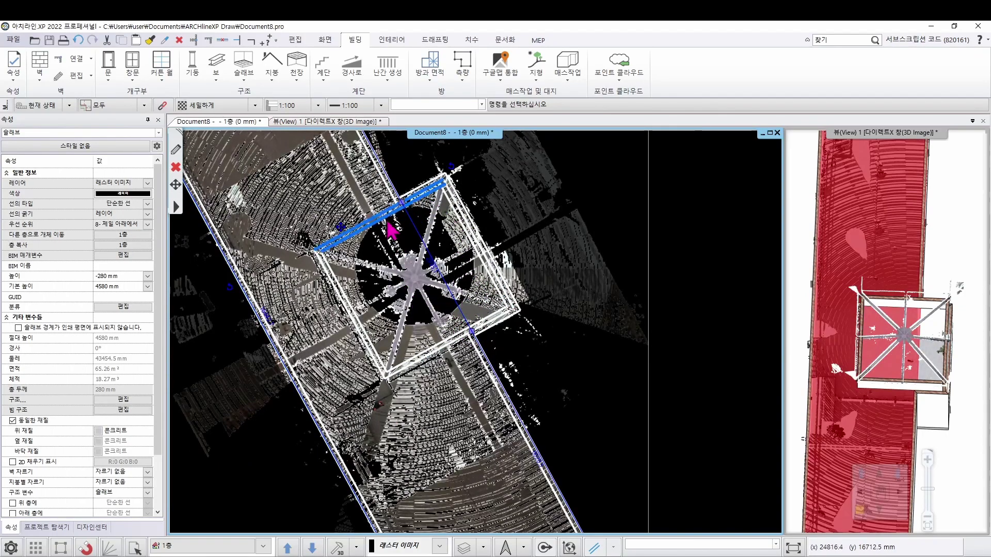
pyautogui.rightClick(427, 258)
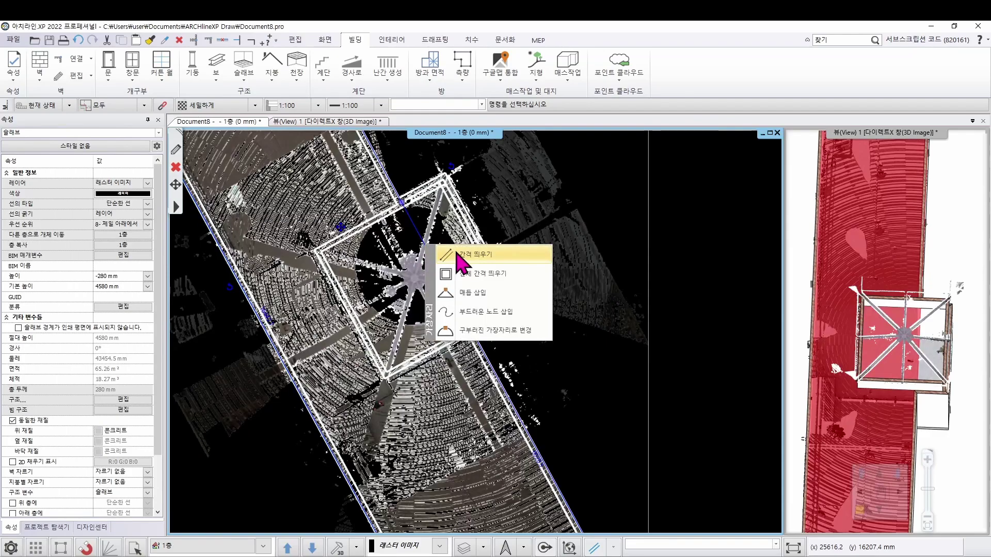
pyautogui.click(448, 252)
pyautogui.scroll(2, 379, 237)
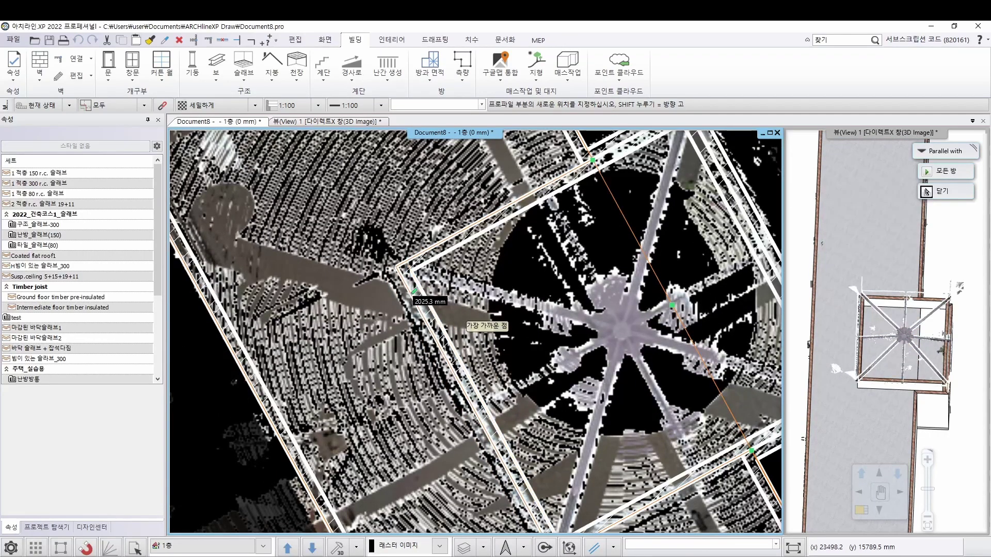
pyautogui.click(414, 291)
pyautogui.scroll(-2, 586, 243)
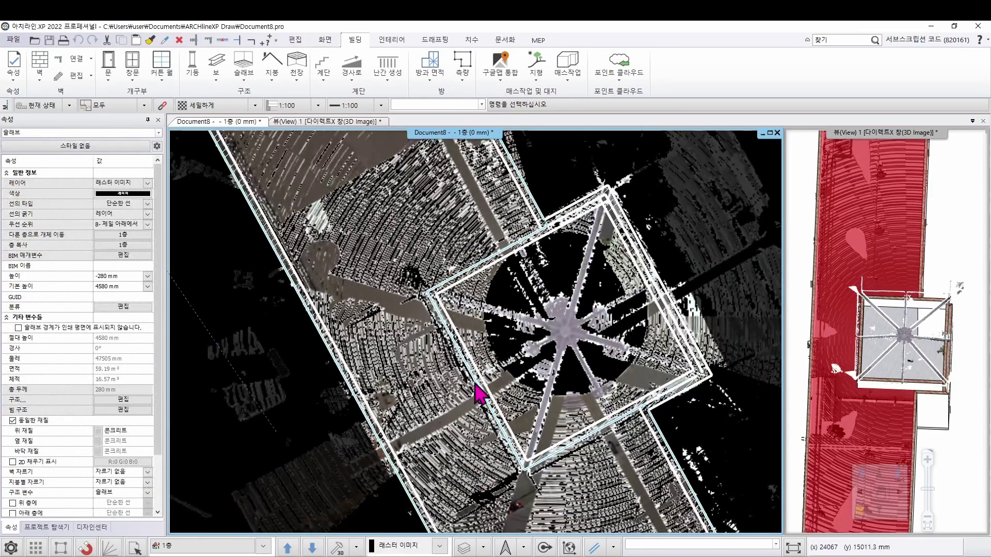
pyautogui.scroll(5, 486, 285)
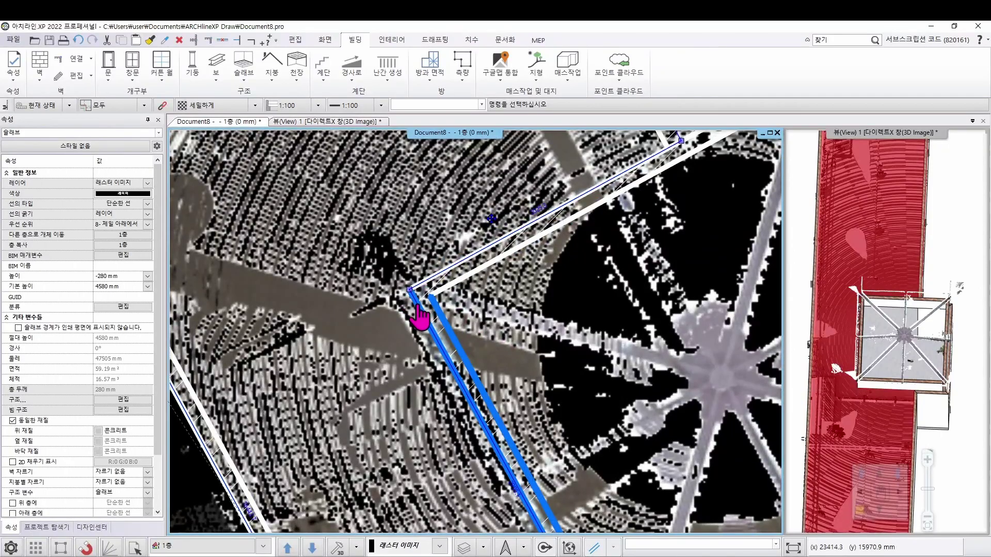
# Examine the notched ceiling slab around the raised glass roof walls in the 3D view
pyautogui.scroll(-6, 471, 326)
pyautogui.click(766, 212)
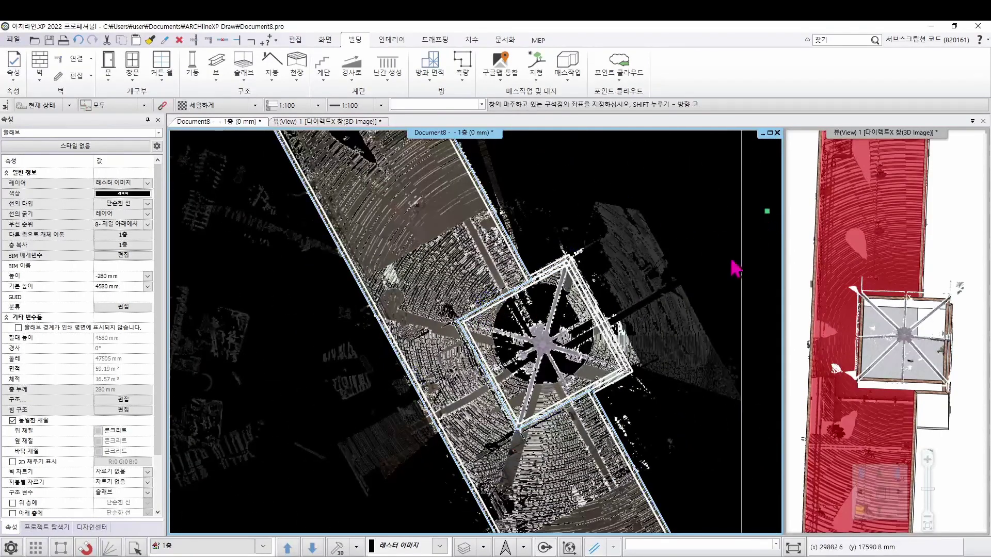
pyautogui.press('Escape')
pyautogui.click(971, 254)
pyautogui.moveTo(841, 353); pyautogui.dragTo(902, 252)
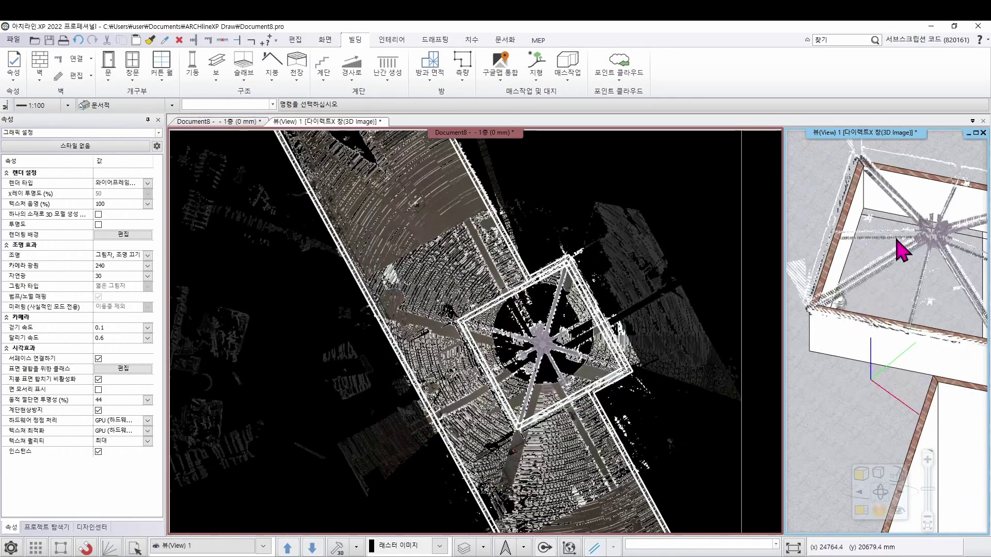
pyautogui.moveTo(938, 299); pyautogui.dragTo(896, 292)
pyautogui.scroll(6, 892, 305)
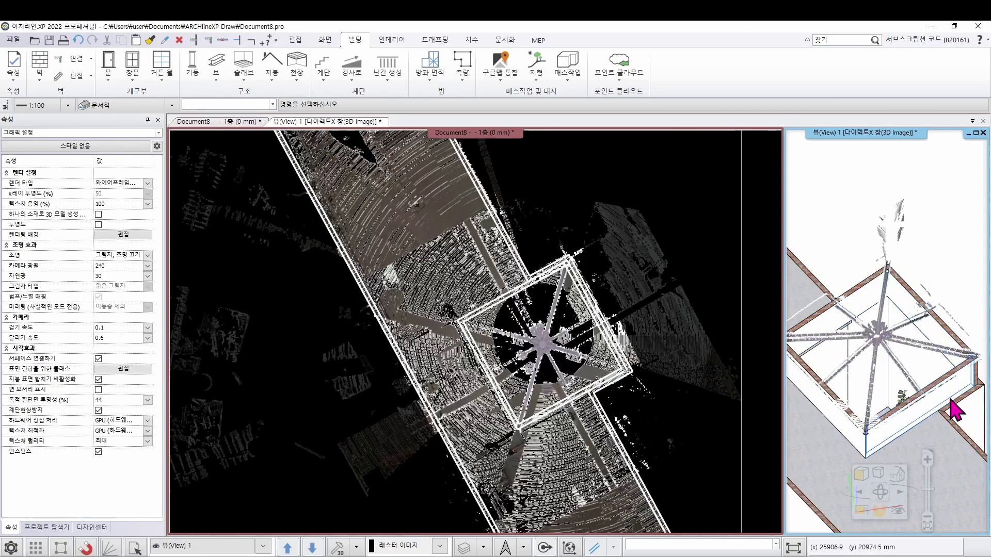
pyautogui.scroll(-5, 876, 348)
pyautogui.moveTo(913, 318); pyautogui.dragTo(860, 361)
# Create an automatic roof in the 징크단열지붕 style from the four walls enclosing the raised glass roof
pyautogui.click(755, 273)
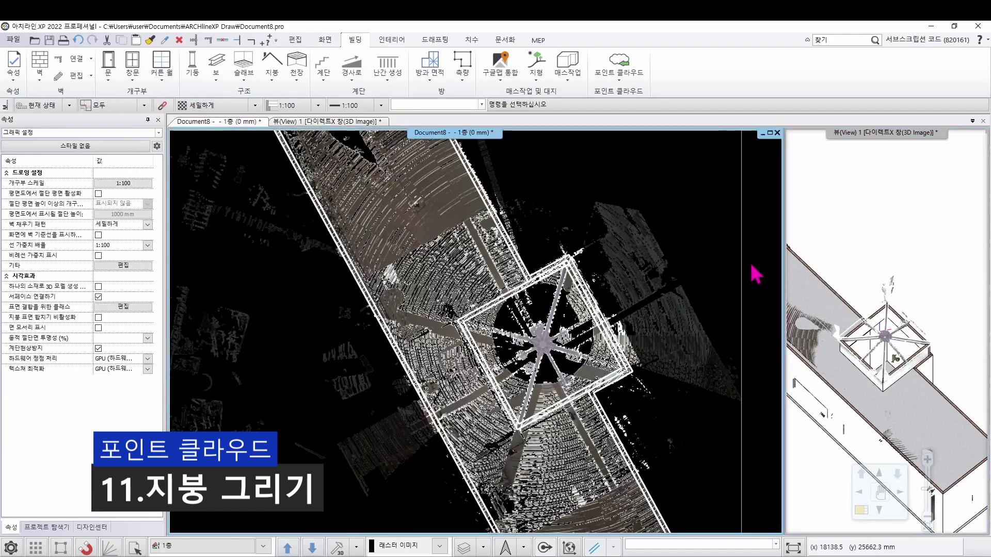
pyautogui.click(271, 80)
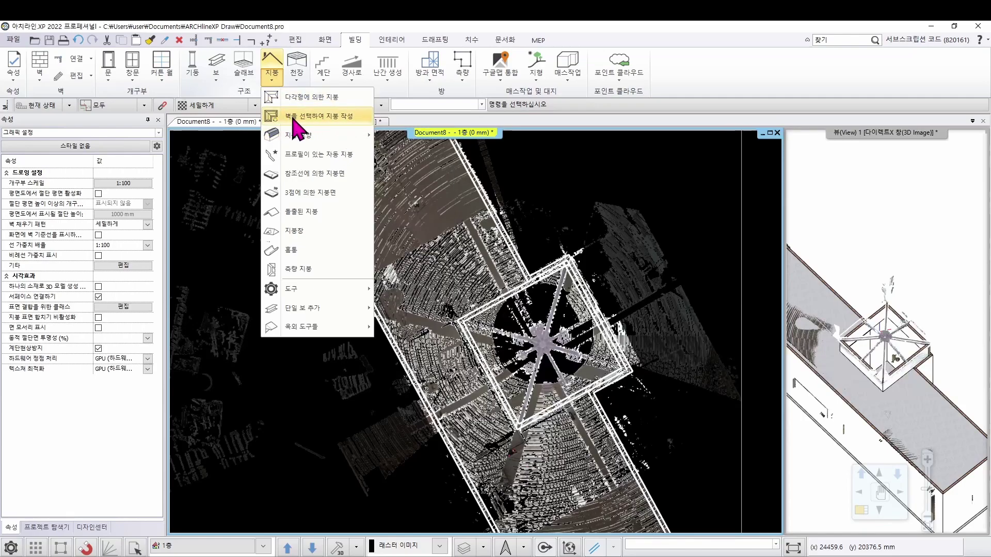
pyautogui.click(354, 119)
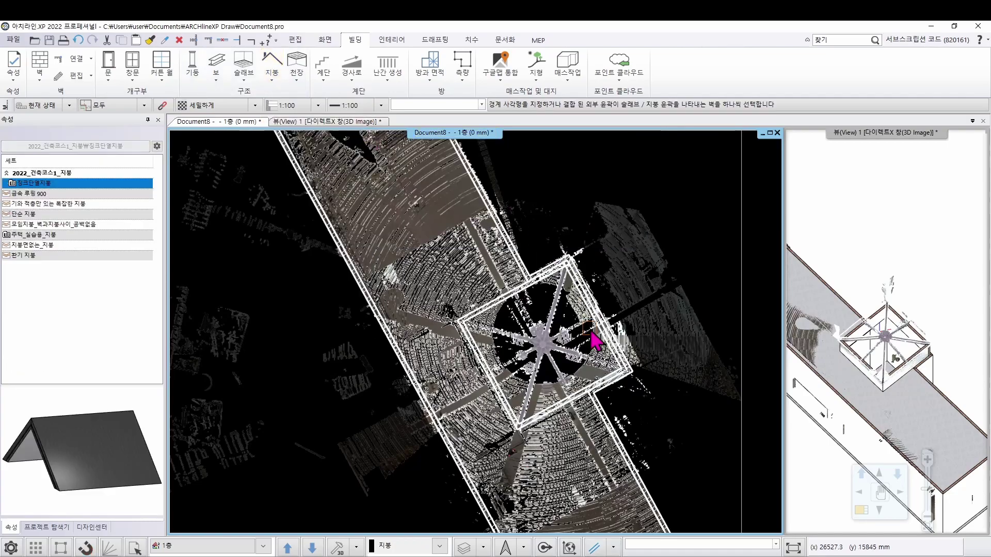
pyautogui.click(508, 293)
pyautogui.click(467, 338)
pyautogui.click(571, 402)
pyautogui.click(612, 330)
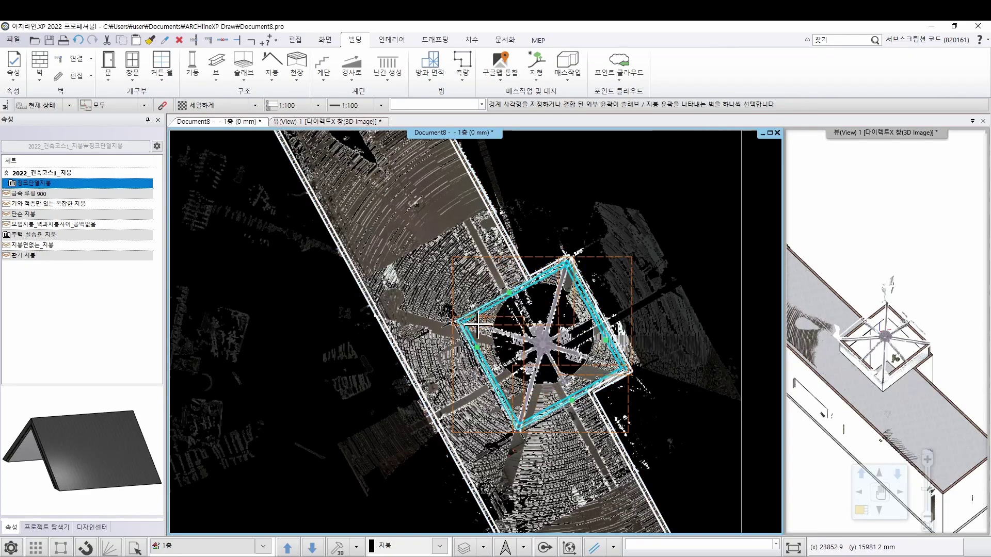
pyautogui.press('Return')
pyautogui.press('Return')
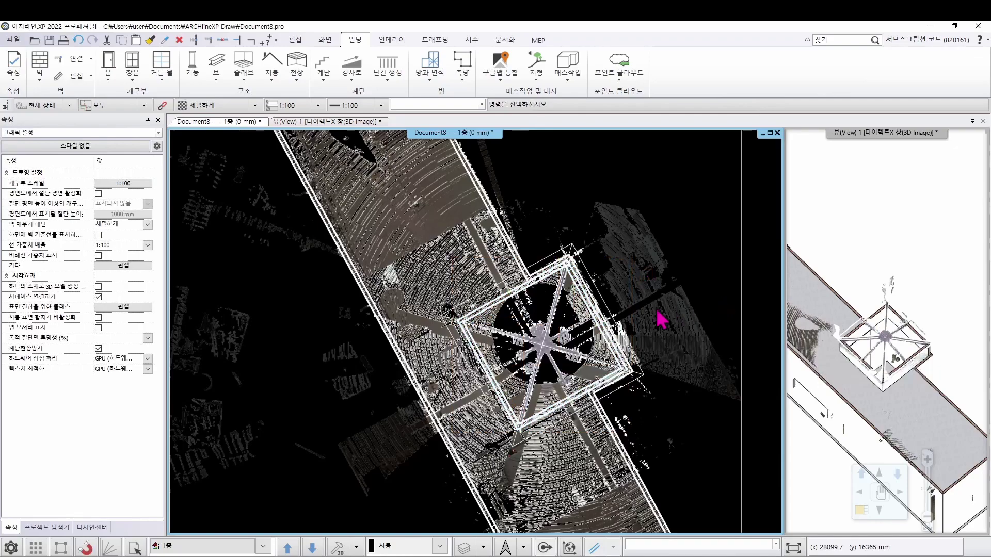
# Open the new roof's properties and set its height reference point C to 230+4350+1000 mm
pyautogui.click(542, 272)
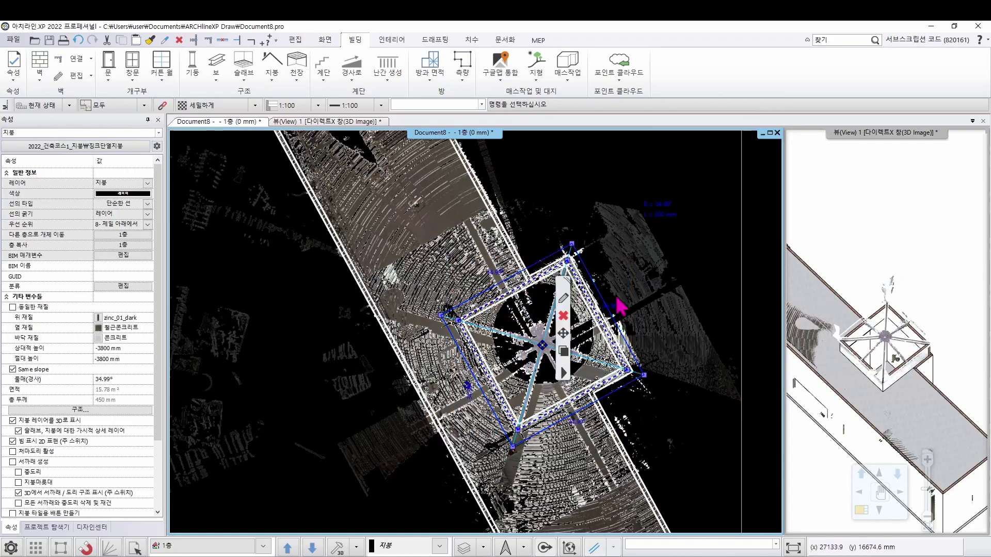
pyautogui.moveTo(939, 367); pyautogui.dragTo(748, 306)
pyautogui.scroll(-3, 893, 358)
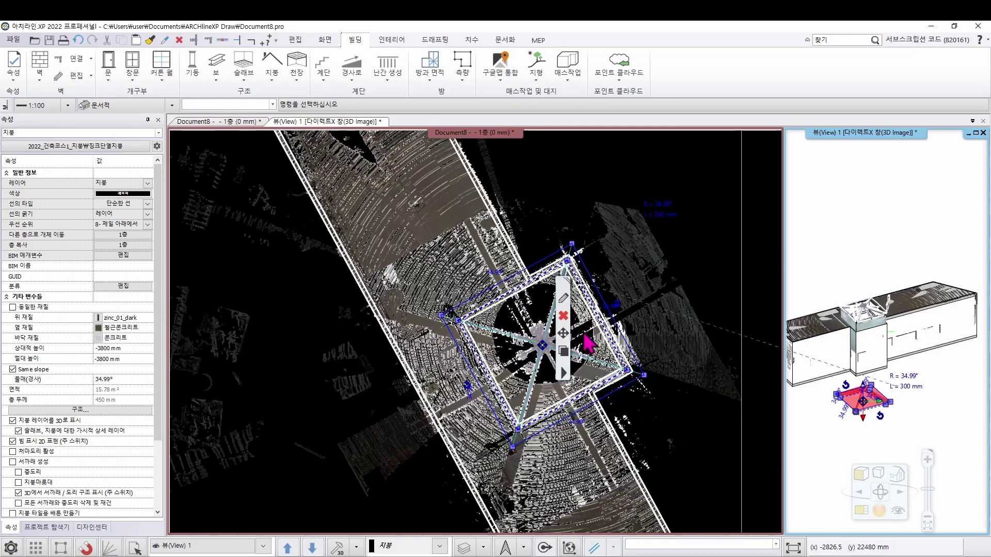
pyautogui.click(564, 303)
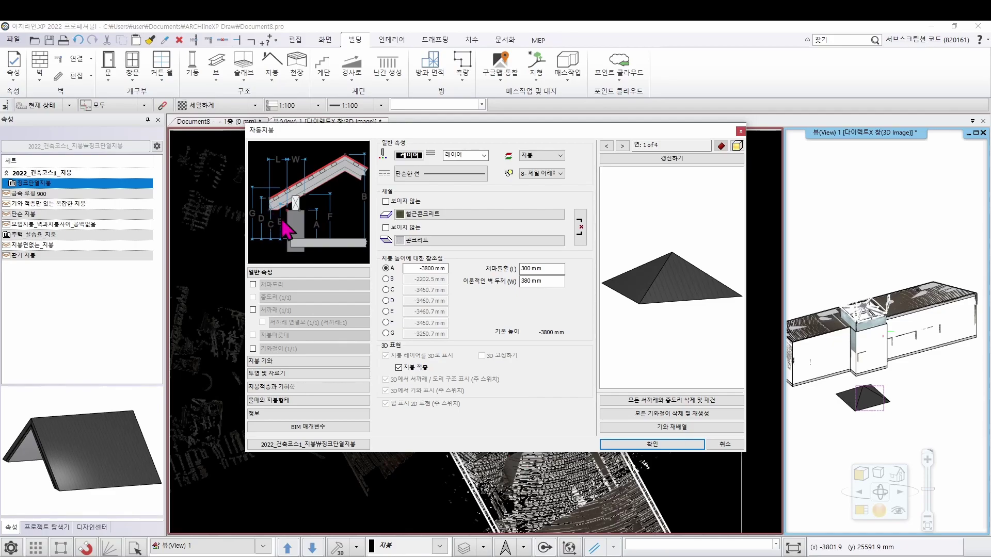
pyautogui.click(386, 290)
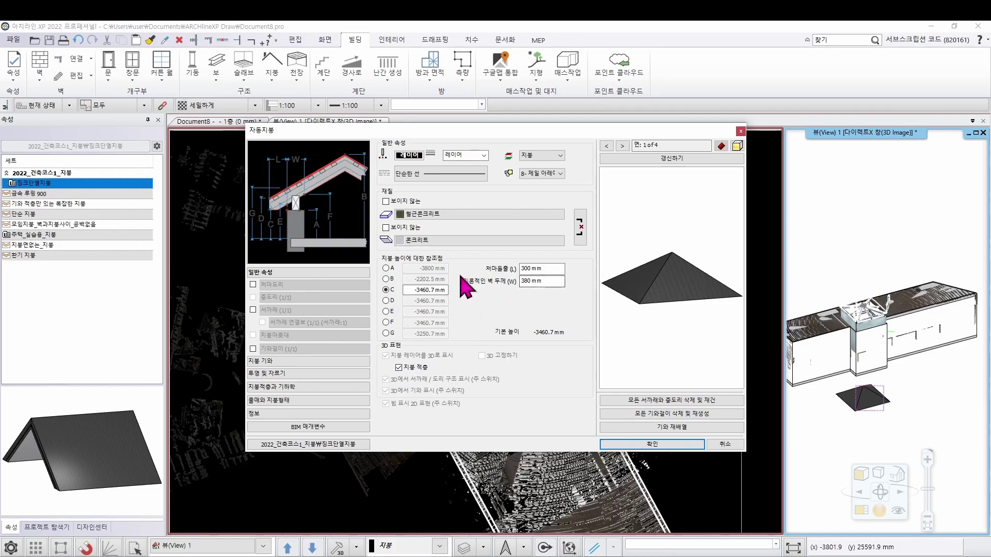
pyautogui.moveTo(414, 289); pyautogui.dragTo(462, 290)
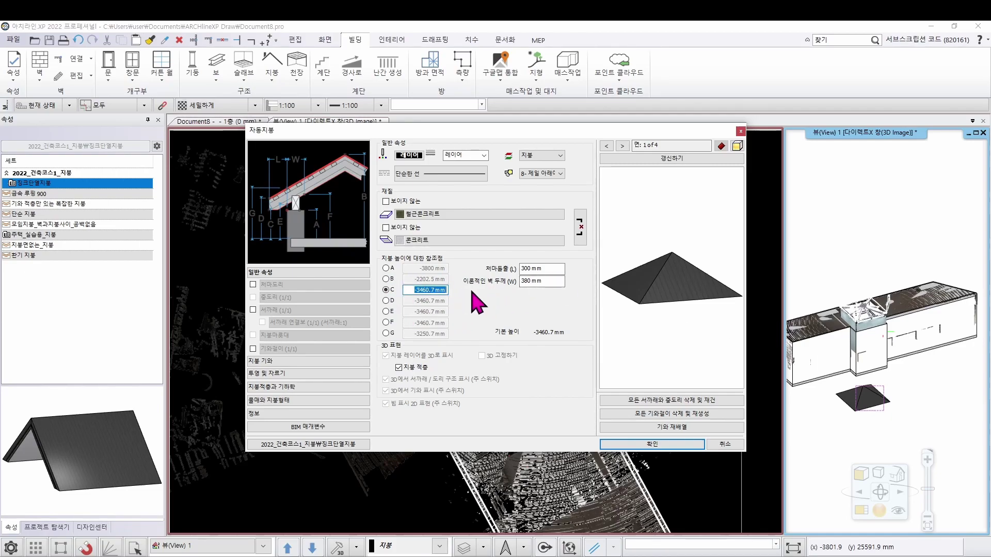
pyautogui.write('230+4350+1000')
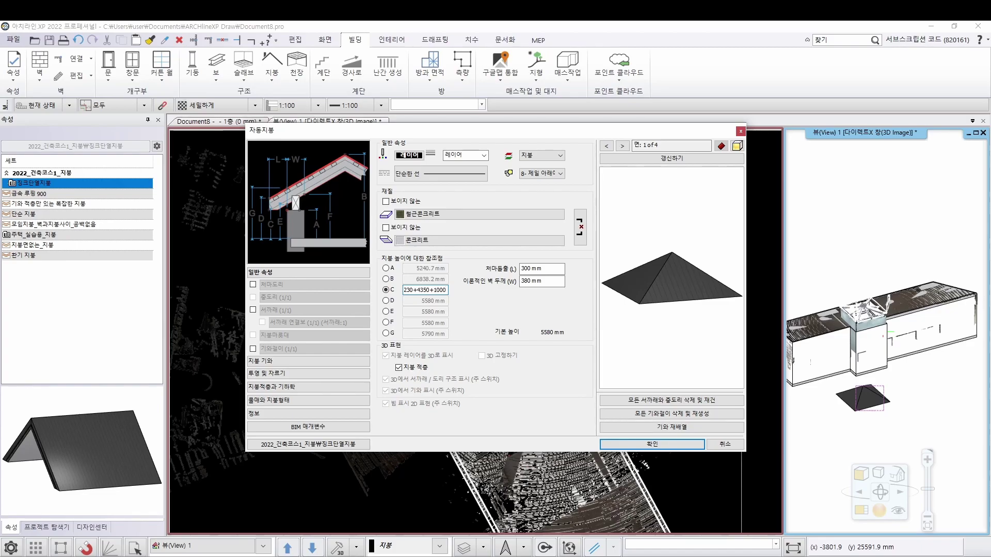
pyautogui.click(670, 159)
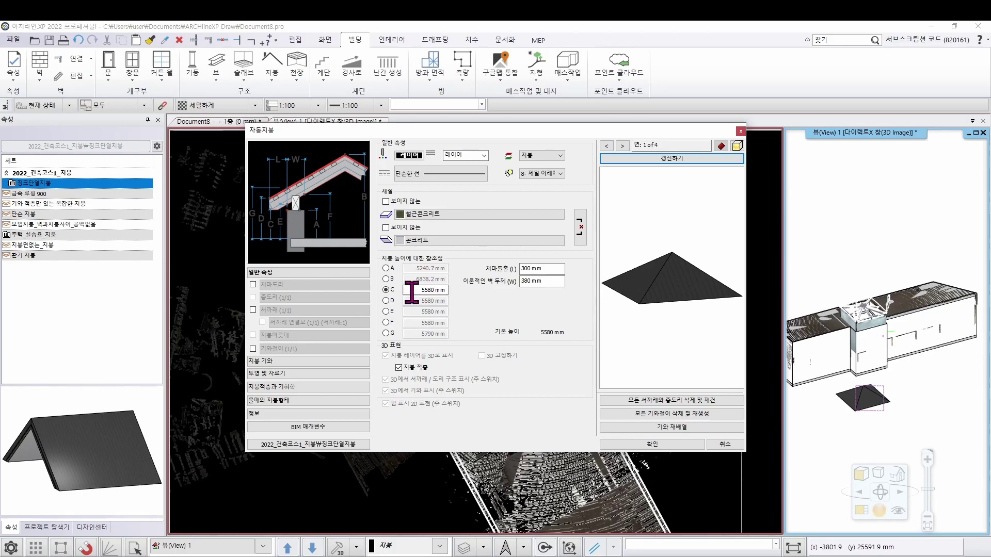
pyautogui.click(701, 160)
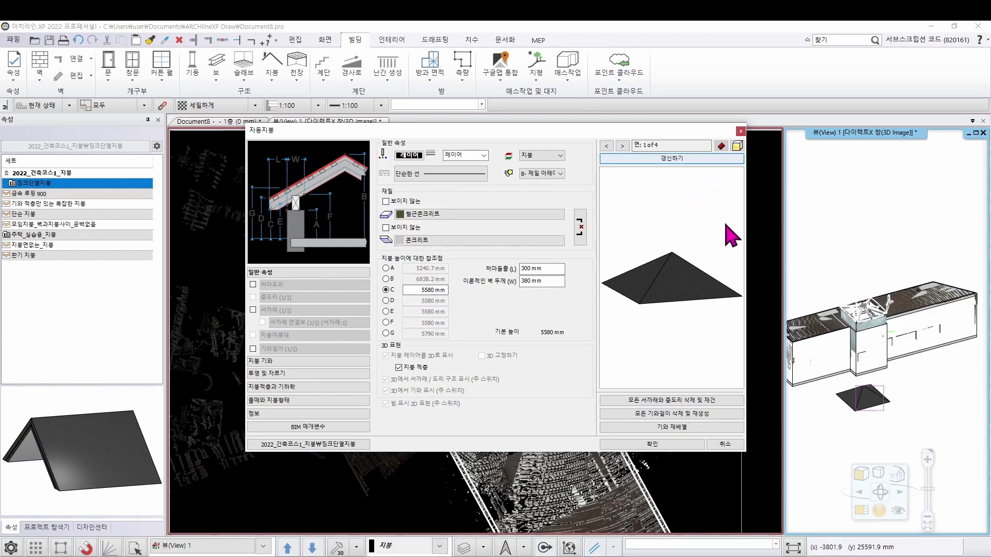
# Set the roof's eaves overhang (L) to 0 mm and apply the roof settings
pyautogui.click(527, 269)
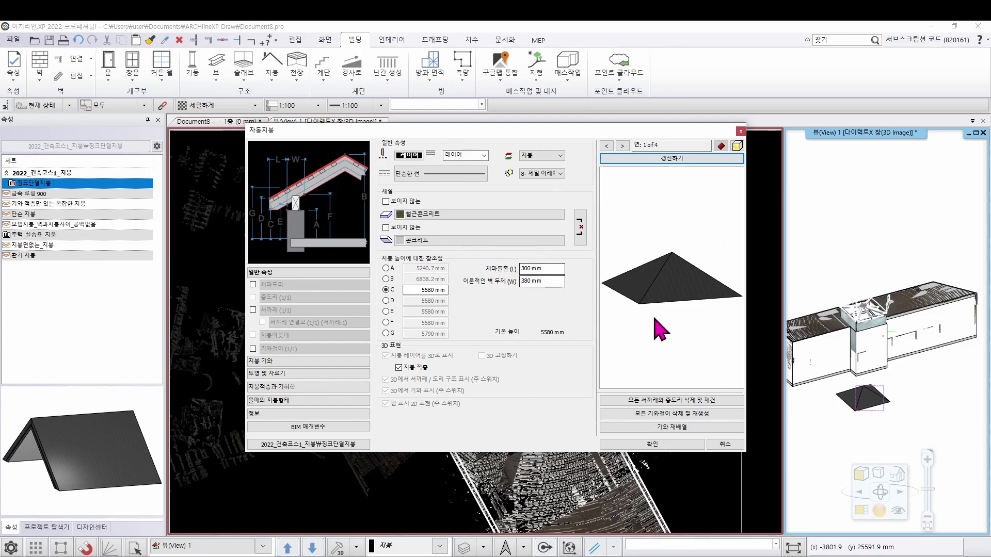
pyautogui.write('0')
pyautogui.click(668, 161)
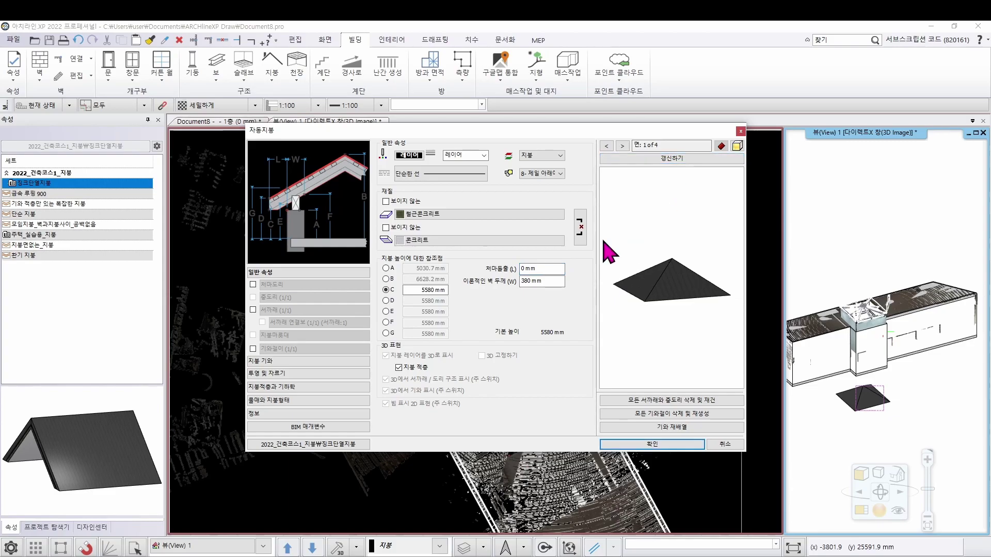
pyautogui.click(265, 404)
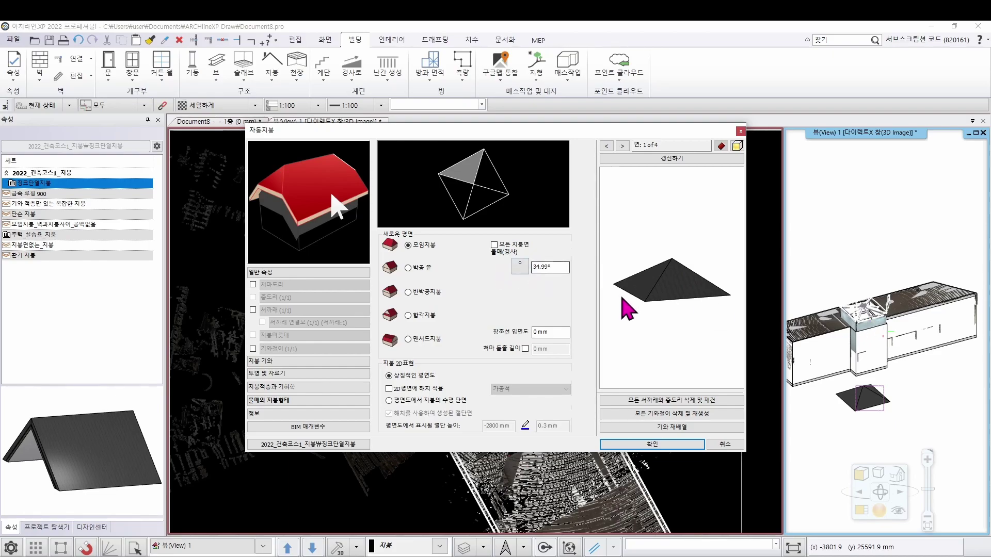
pyautogui.click(676, 447)
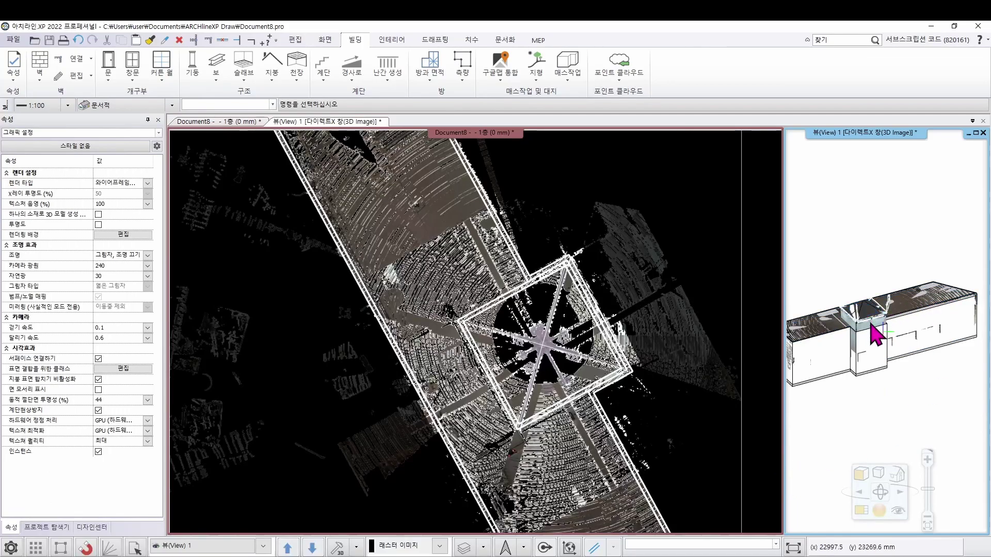
# Set the hipped roof's slope to 20° for all roof faces and apply it
pyautogui.scroll(4, 880, 325)
pyautogui.moveTo(877, 301); pyautogui.dragTo(801, 279, button='middle')
pyautogui.moveTo(898, 347); pyautogui.dragTo(888, 341, button='middle')
pyautogui.scroll(1, 888, 341)
pyautogui.scroll(-1, 886, 330)
pyautogui.scroll(1, 880, 319)
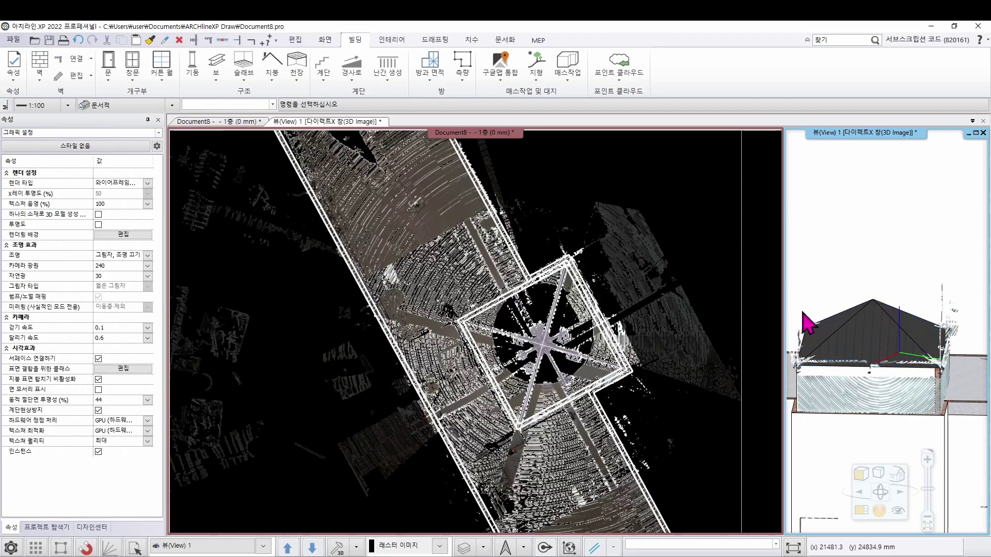
pyautogui.rightClick(874, 308)
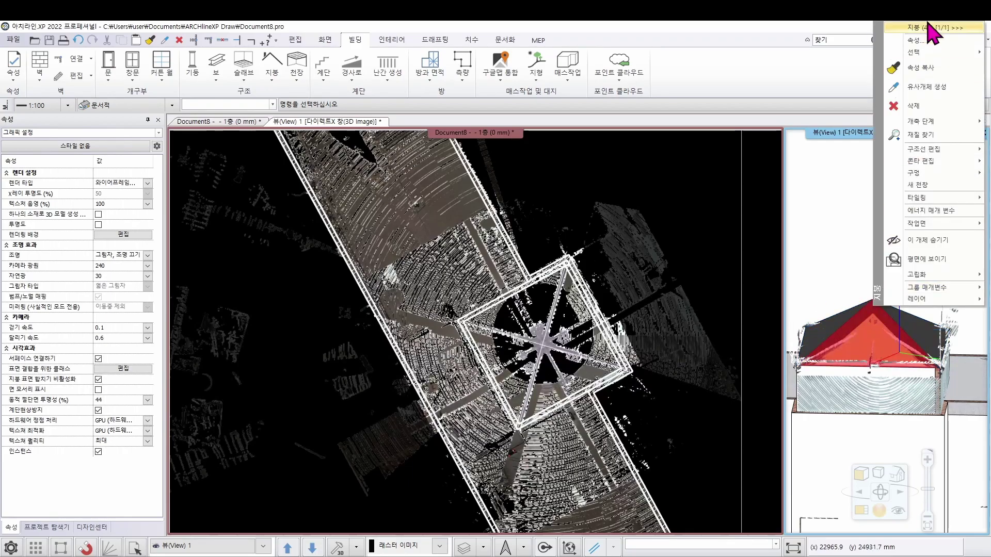
pyautogui.click(926, 41)
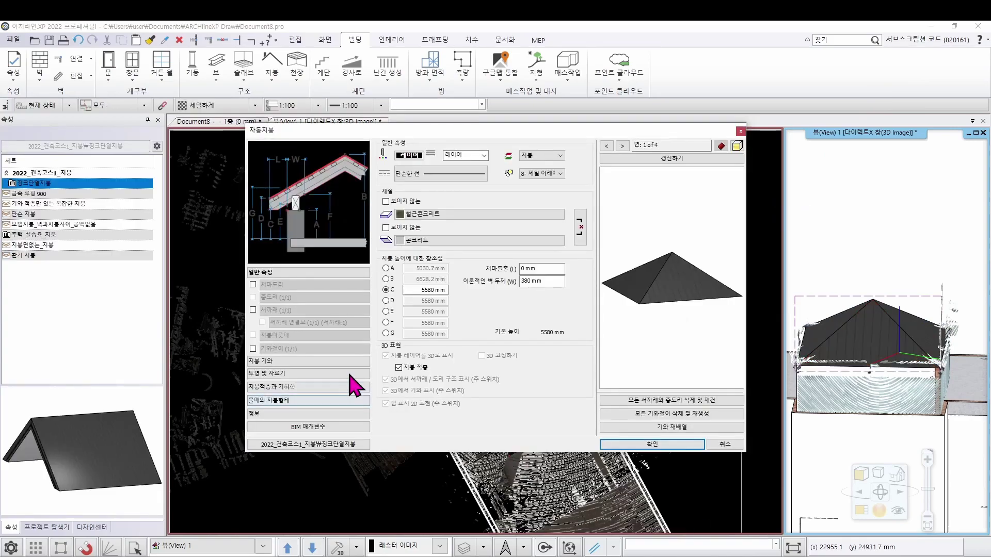
pyautogui.click(295, 402)
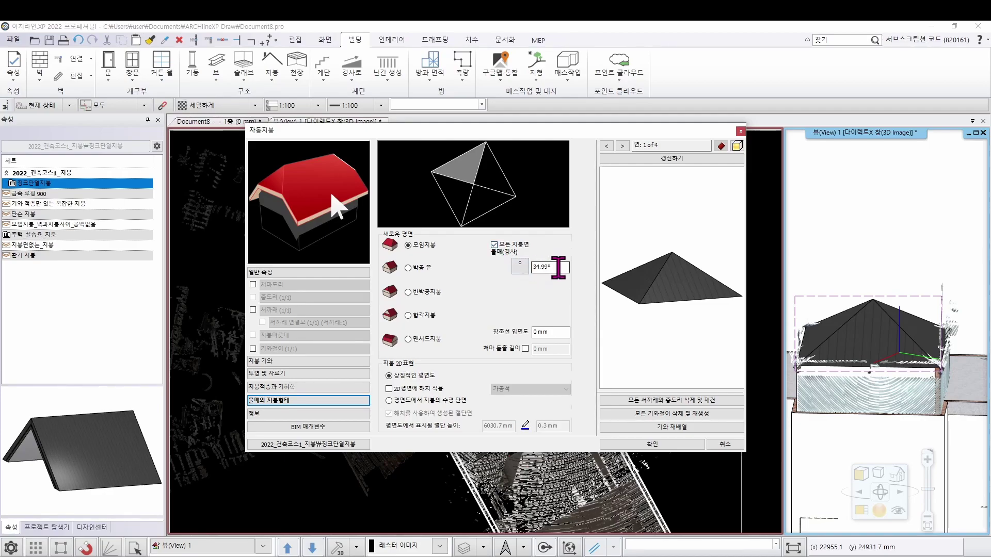
pyautogui.moveTo(563, 270); pyautogui.dragTo(526, 276)
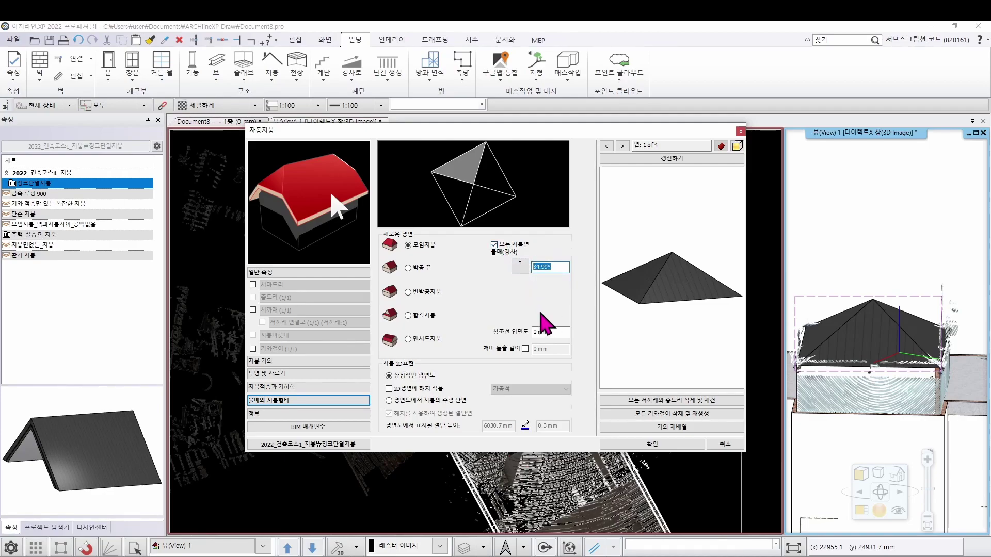
pyautogui.write('20')
pyautogui.click(681, 159)
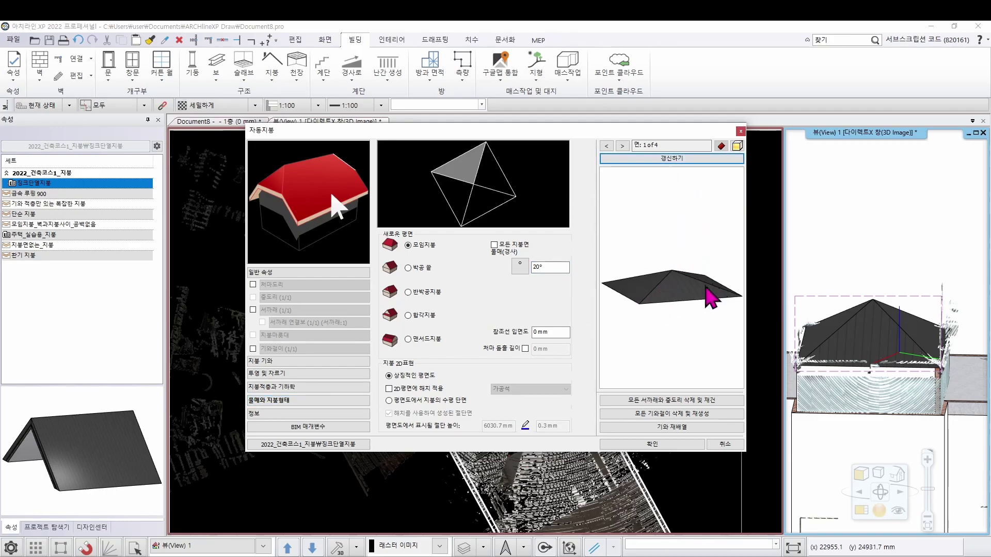
pyautogui.click(692, 447)
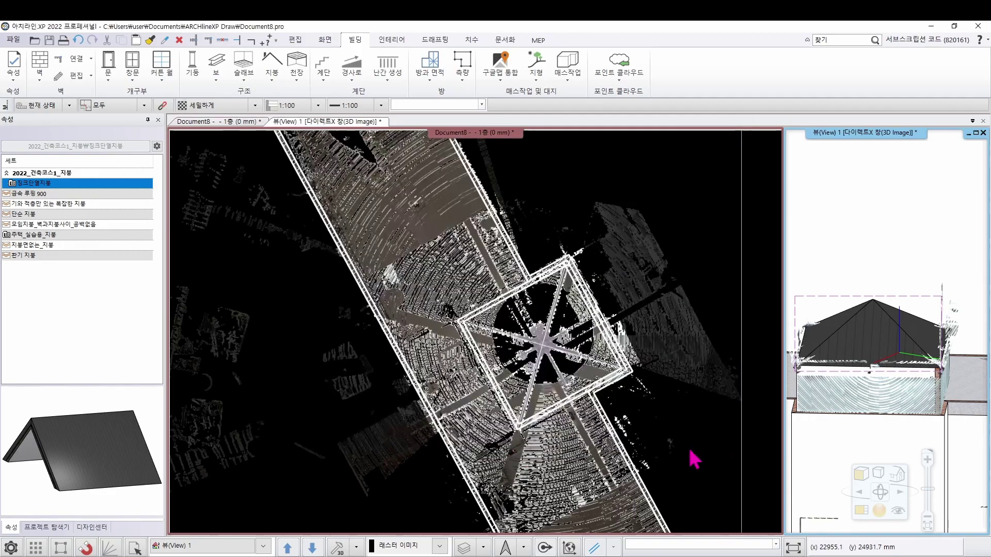
# Open the roof's layer structure and delete the 공백 and 단열 layers beneath the 250 mm 지붕 layer
pyautogui.moveTo(927, 314); pyautogui.dragTo(893, 333, button='middle')
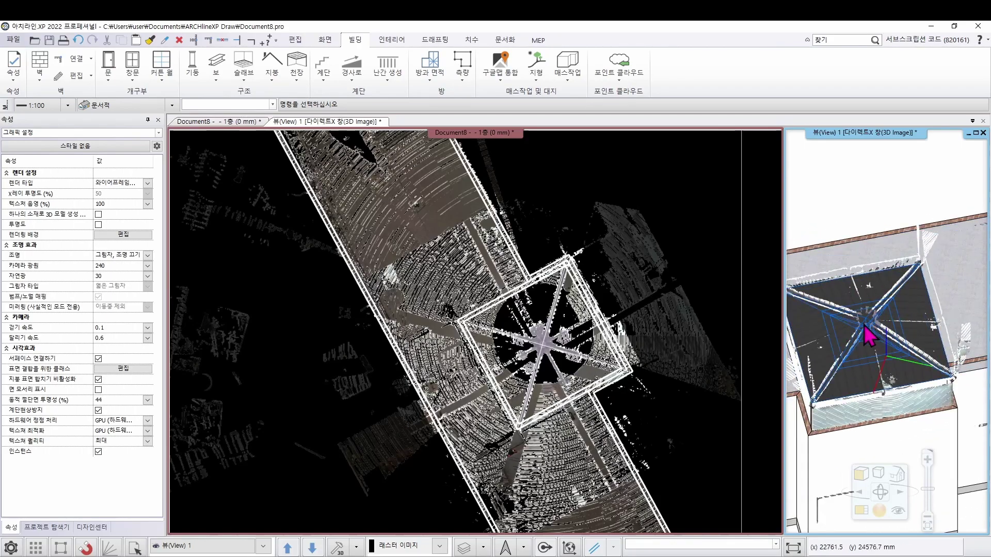
pyautogui.rightClick(871, 348)
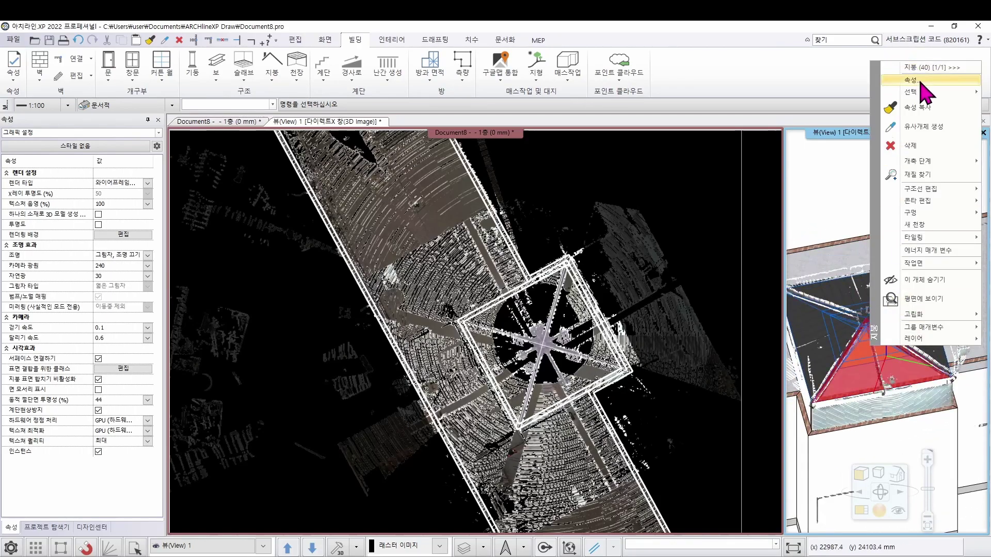
pyautogui.click(908, 67)
pyautogui.doubleClick(911, 312)
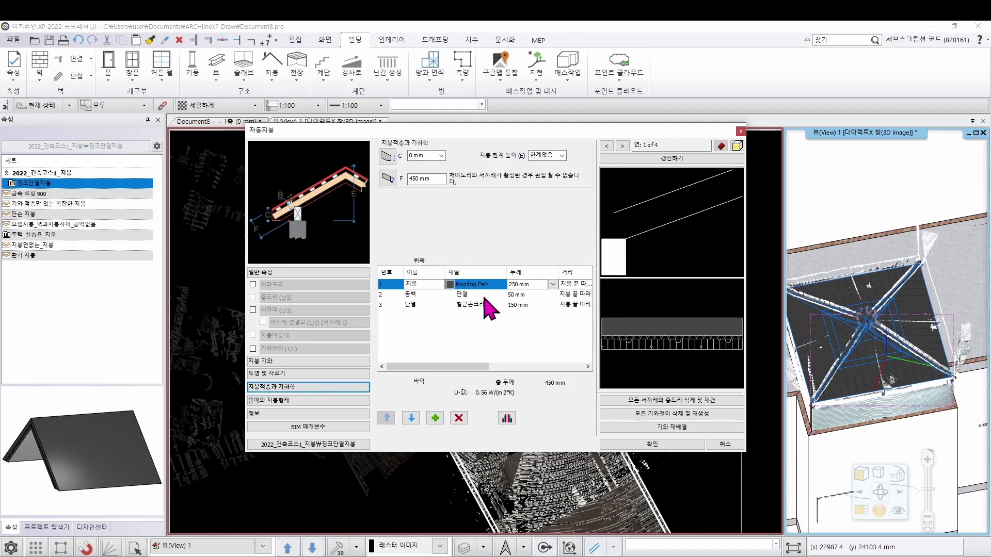
pyautogui.click(480, 296)
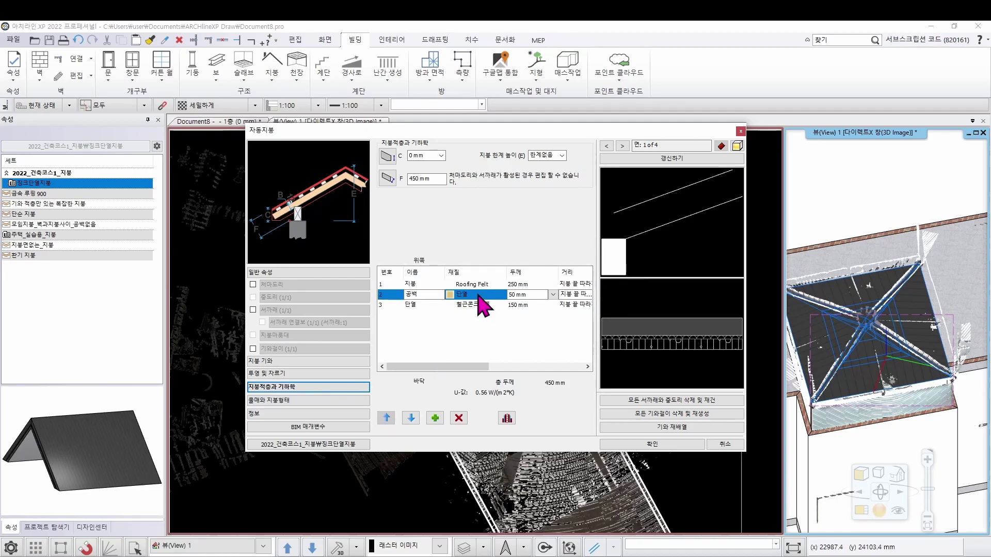
pyautogui.click(459, 418)
pyautogui.click(487, 293)
pyautogui.click(459, 419)
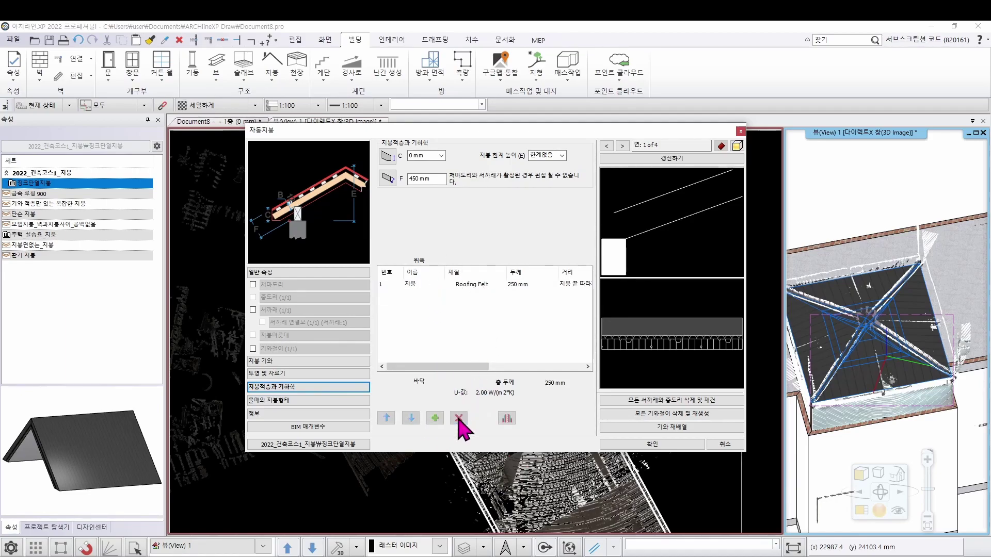
# Assign the Frosted_Glass material to the 지붕 layer, set its thickness to 30 mm, and refresh the roof preview
pyautogui.click(469, 294)
pyautogui.click(468, 294)
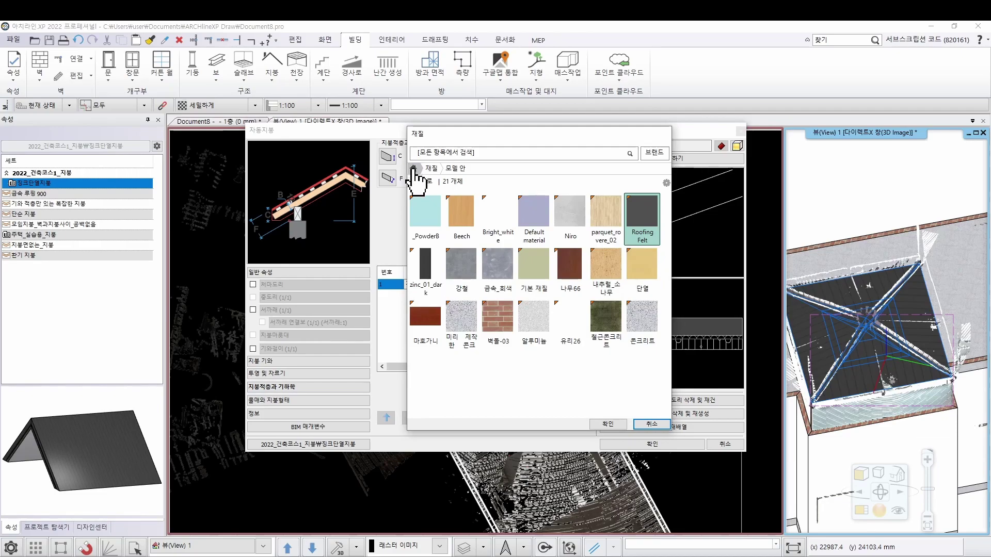
pyautogui.click(416, 168)
pyautogui.click(445, 395)
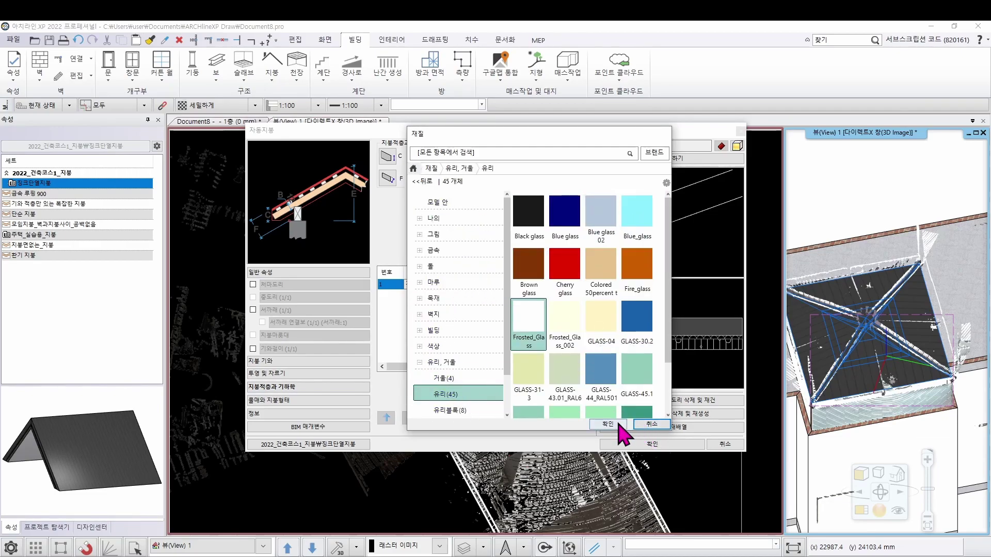
pyautogui.click(611, 424)
pyautogui.click(529, 289)
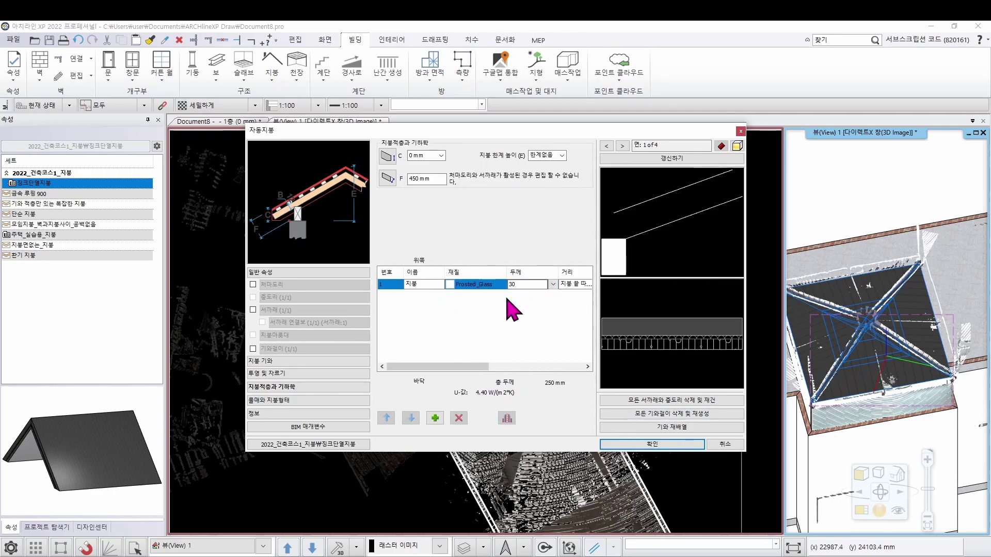
pyautogui.click(665, 159)
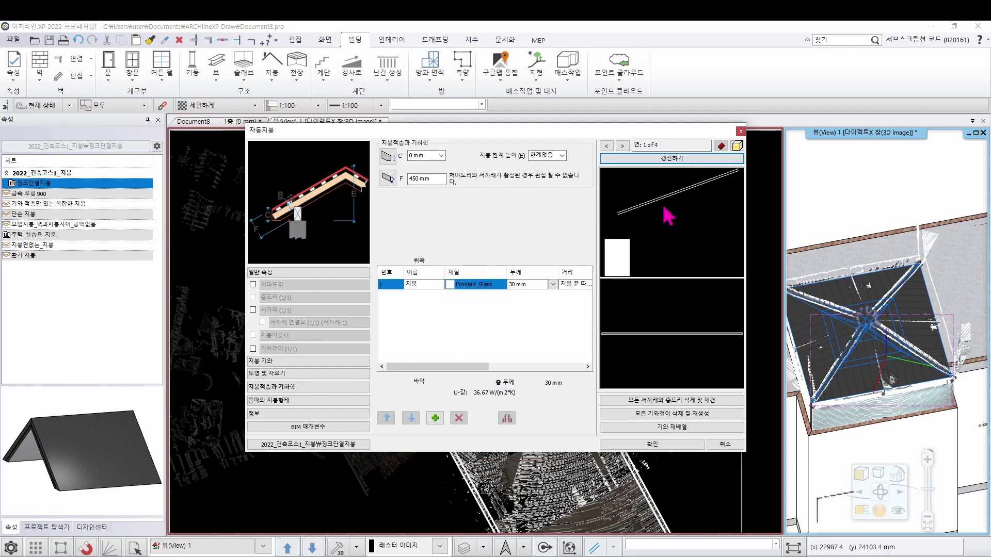
# Set the roof covering's surface material to Frosted_Glass from the glass category and apply the roof settings
pyautogui.click(248, 362)
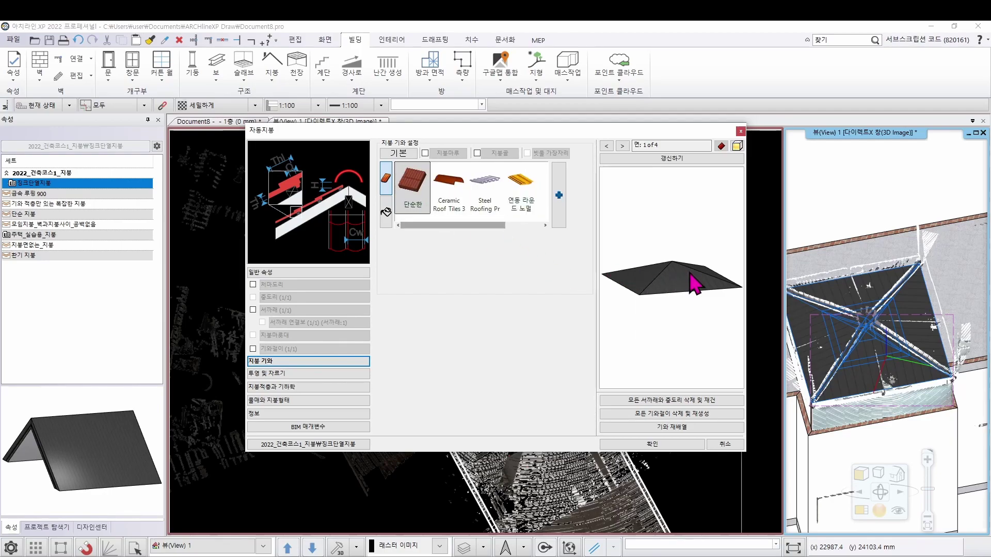
pyautogui.click(385, 212)
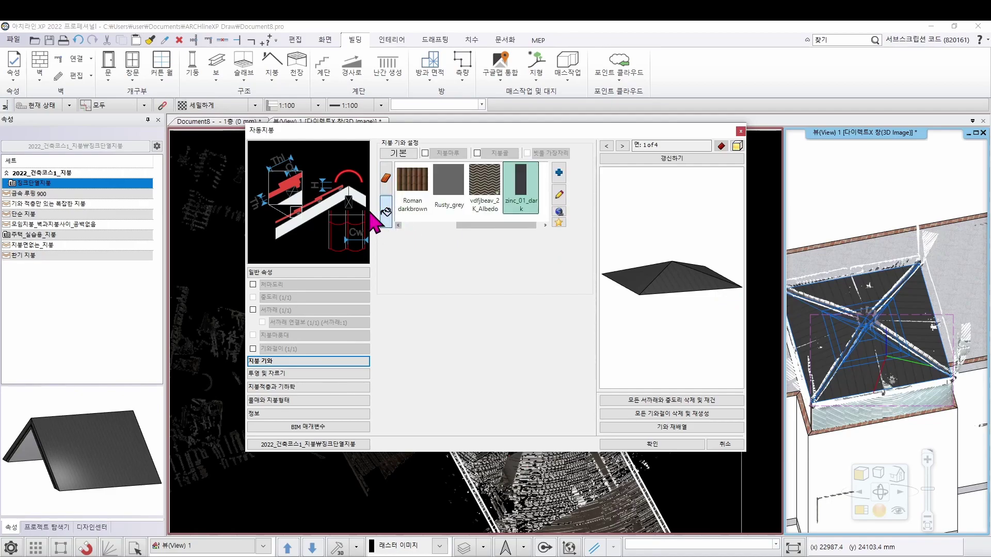
pyautogui.click(559, 173)
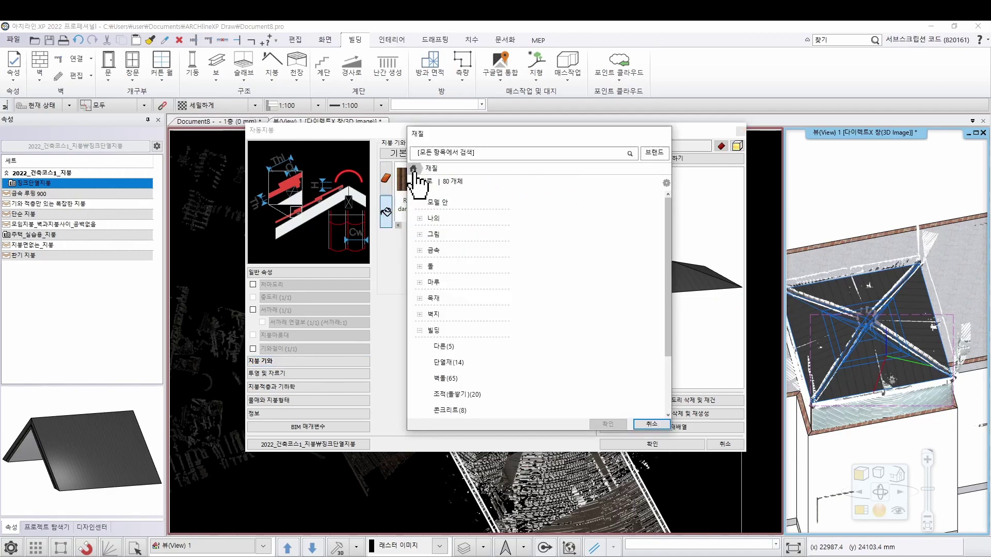
pyautogui.click(434, 330)
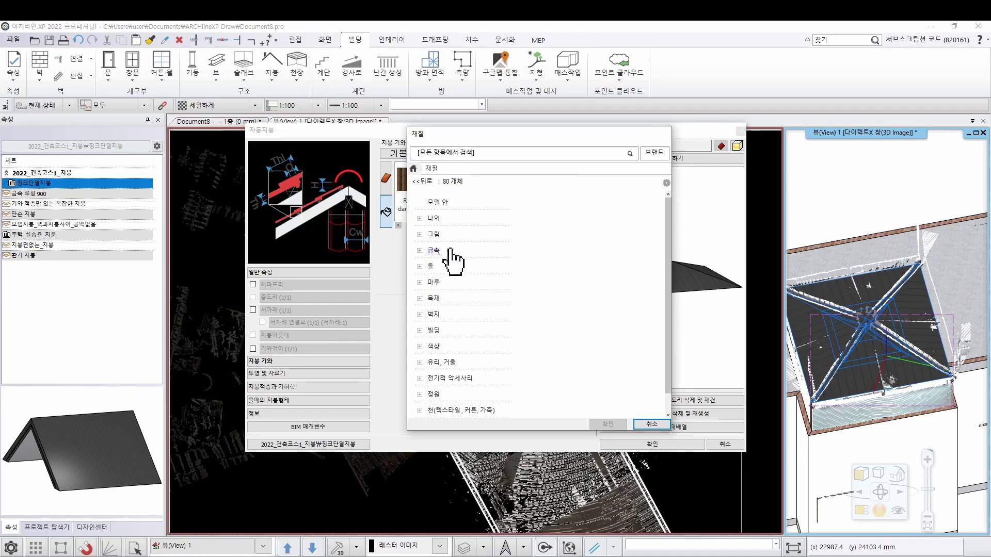
pyautogui.click(449, 365)
pyautogui.scroll(-3, 450, 307)
pyautogui.click(456, 295)
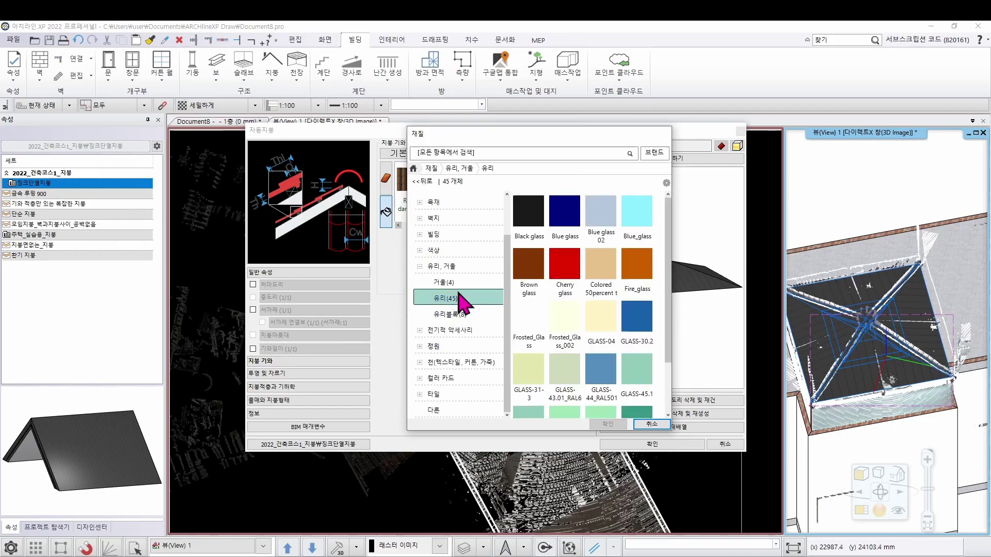
pyautogui.click(538, 311)
pyautogui.click(624, 426)
pyautogui.click(672, 158)
pyautogui.moveTo(708, 192); pyautogui.dragTo(636, 258)
pyautogui.click(665, 444)
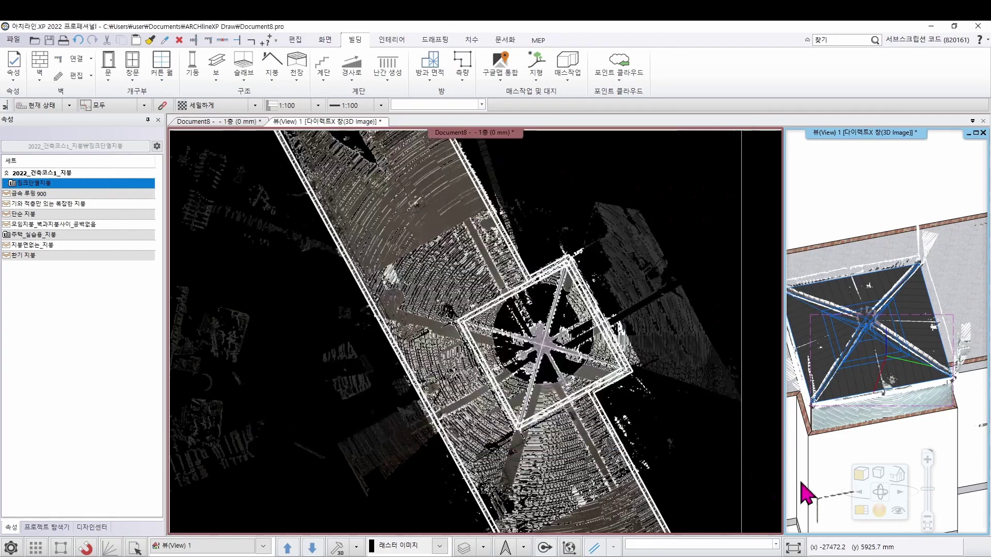
pyautogui.moveTo(865, 284); pyautogui.dragTo(902, 332)
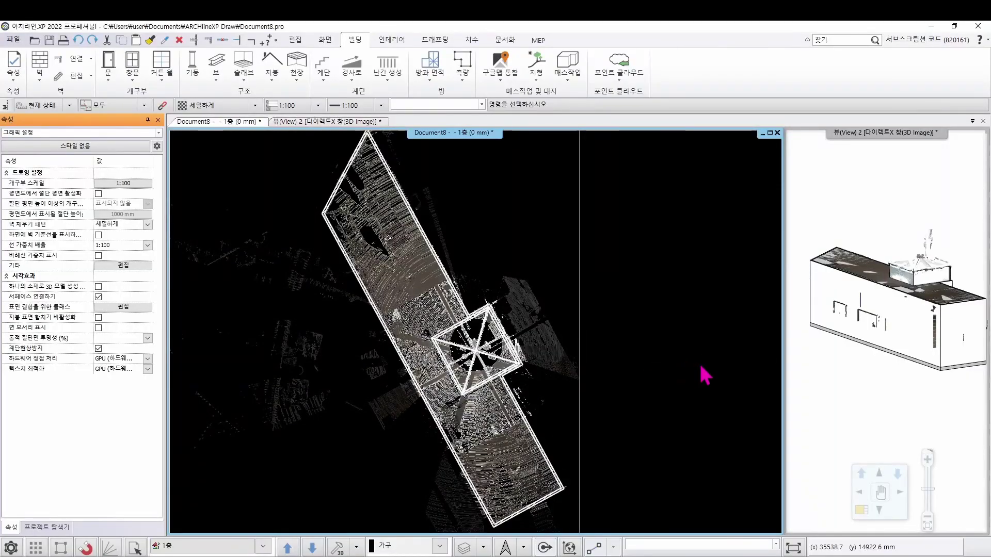
# Open the point cloud's filter settings and set the existing filter's region (지역) to 10000 mm
pyautogui.click(874, 228)
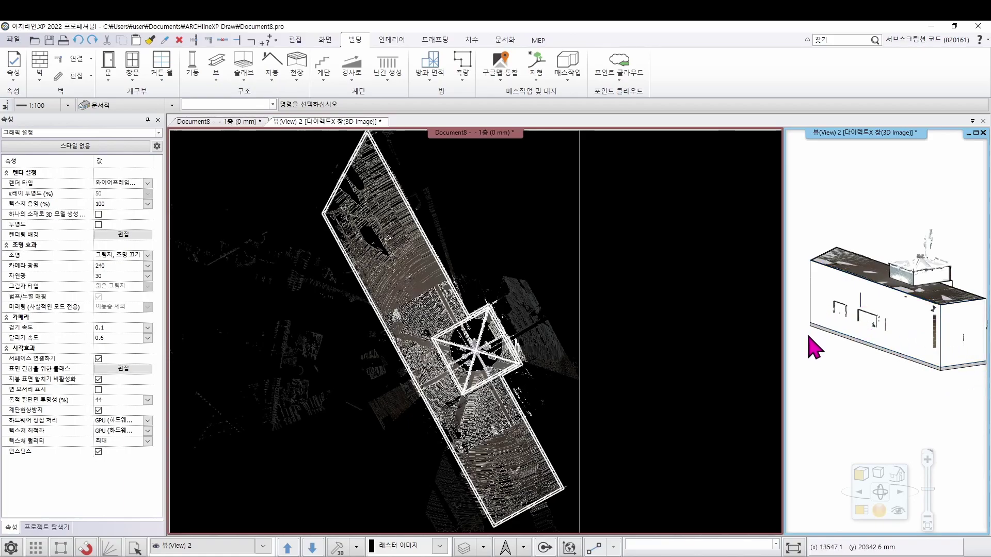
pyautogui.click(910, 319)
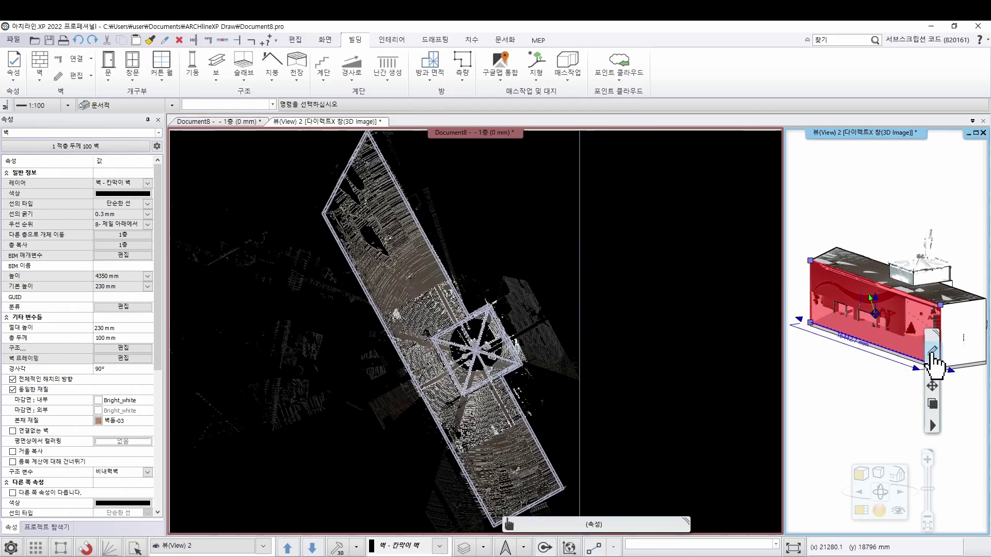
pyautogui.click(671, 291)
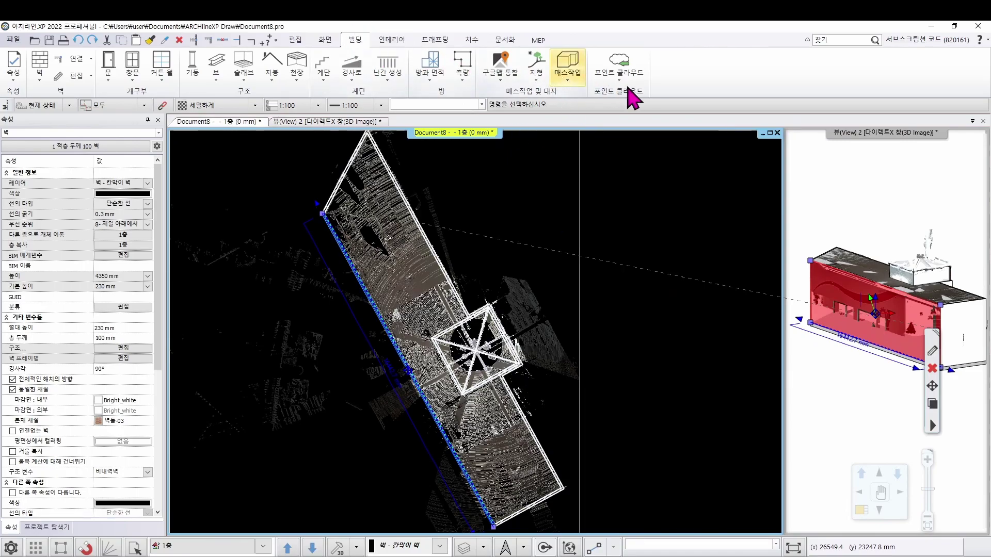
pyautogui.click(643, 93)
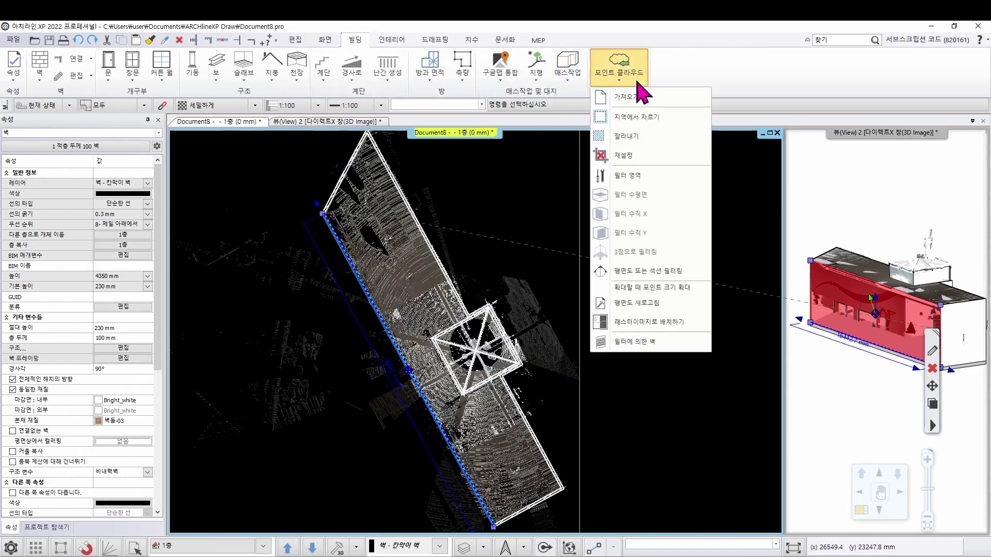
pyautogui.click(646, 177)
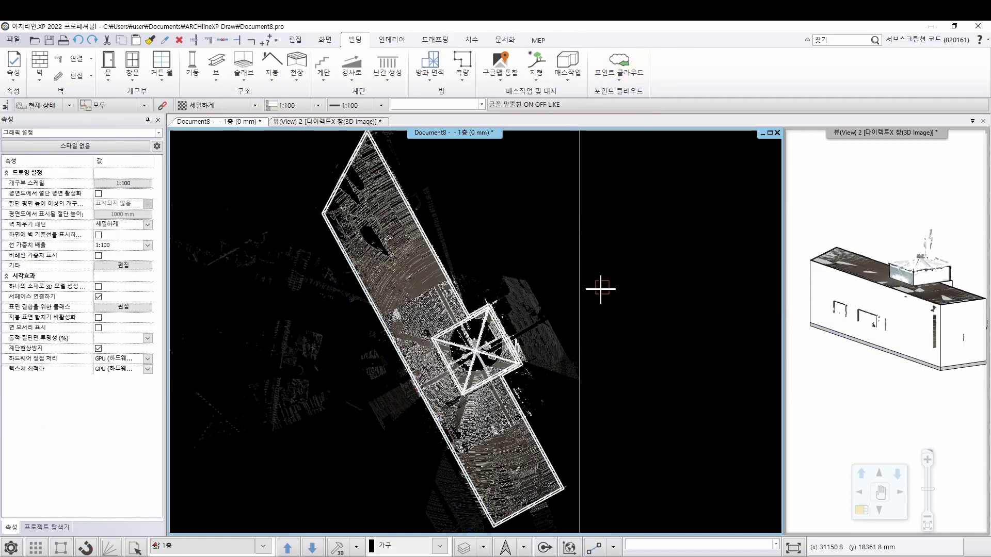
pyautogui.click(580, 281)
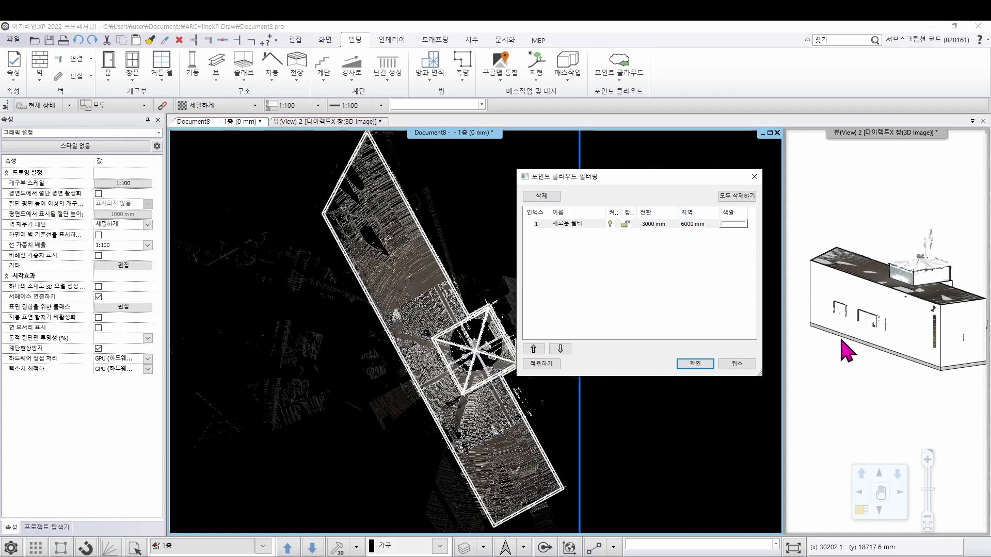
pyautogui.click(697, 224)
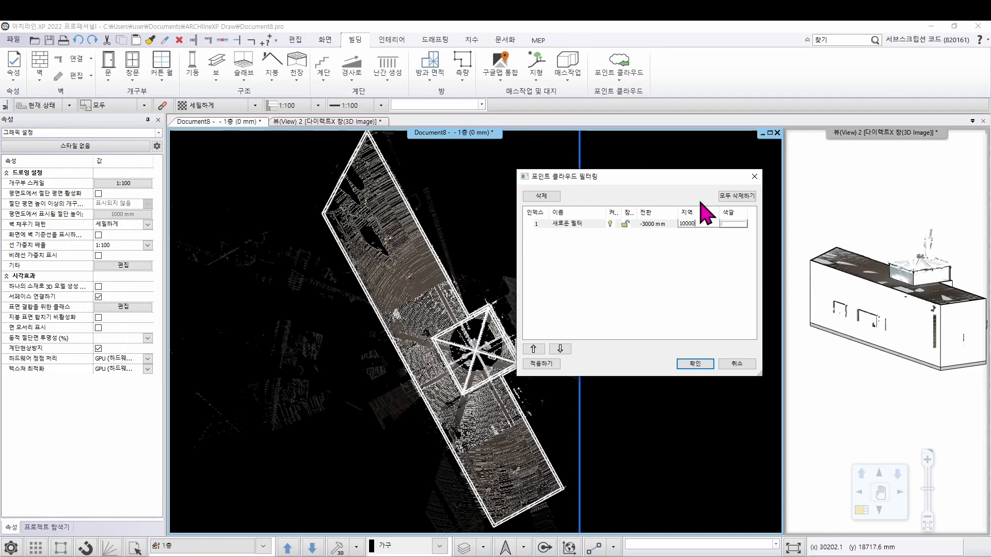
pyautogui.click(702, 365)
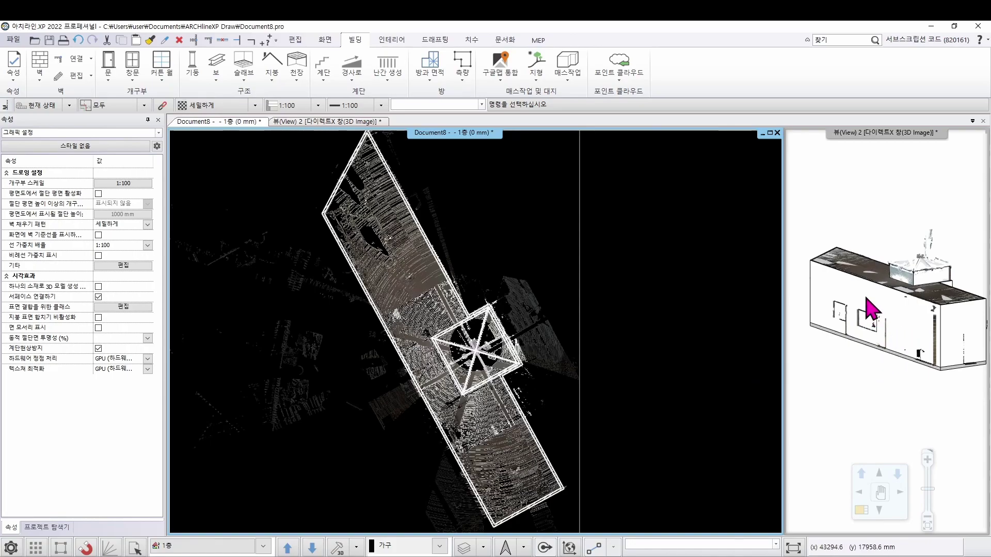
# Examine the filtered point cloud along the long front wall in 3D for traces of door and window openings
pyautogui.click(873, 311)
pyautogui.scroll(4, 878, 325)
pyautogui.scroll(3, 876, 324)
pyautogui.scroll(-4, 882, 375)
pyautogui.moveTo(891, 379); pyautogui.dragTo(965, 382, button='middle')
pyautogui.scroll(-2, 965, 382)
pyautogui.scroll(3, 954, 359)
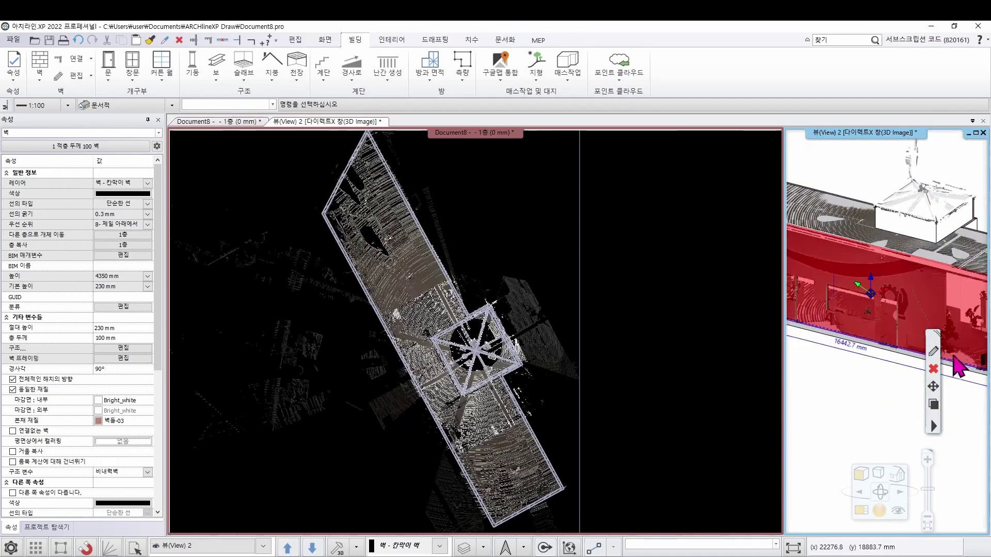
pyautogui.scroll(-2, 893, 326)
pyautogui.moveTo(869, 305); pyautogui.dragTo(847, 306, button='middle')
pyautogui.click(895, 192)
pyautogui.click(636, 265)
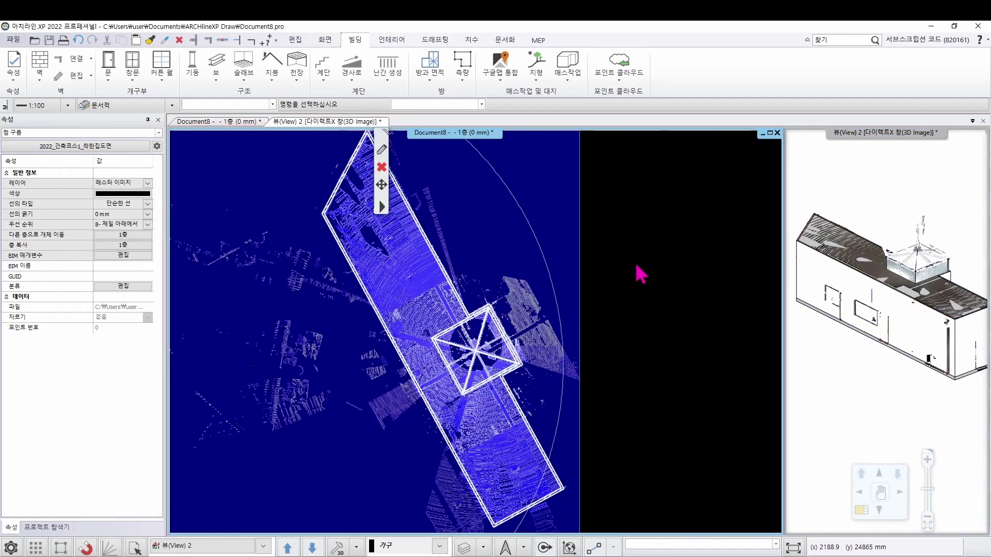
pyautogui.click(627, 287)
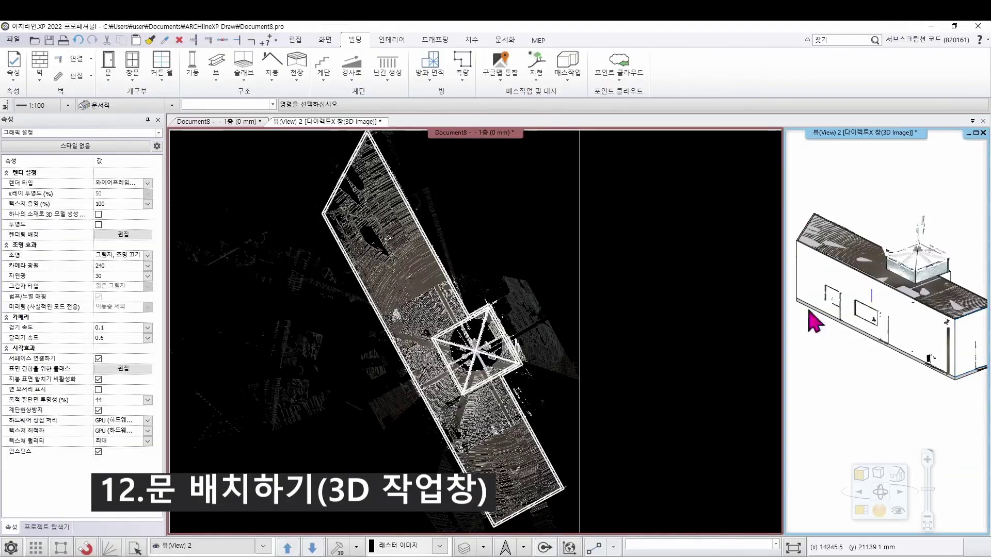
# Bring the 3D view into the main work area and frame the long front wall with its scanned opening outlines
pyautogui.click(861, 511)
pyautogui.moveTo(556, 361); pyautogui.dragTo(447, 342, button='middle')
pyautogui.scroll(3, 442, 326)
pyautogui.scroll(2, 442, 325)
pyautogui.scroll(-4, 659, 392)
pyautogui.moveTo(659, 391); pyautogui.dragTo(712, 411, button='middle')
pyautogui.moveTo(618, 412); pyautogui.dragTo(545, 363, button='middle')
pyautogui.scroll(3, 499, 382)
pyautogui.click(512, 355)
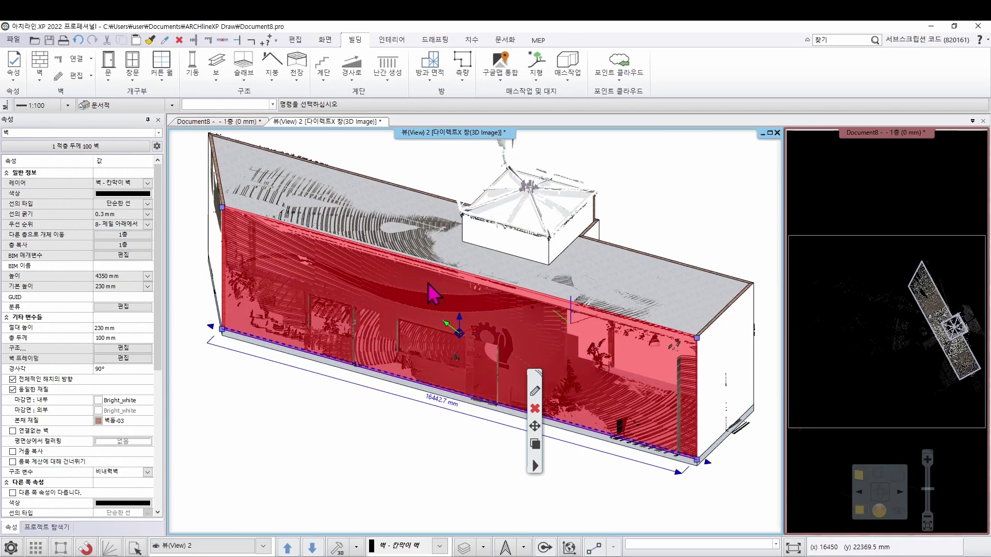
pyautogui.click(679, 188)
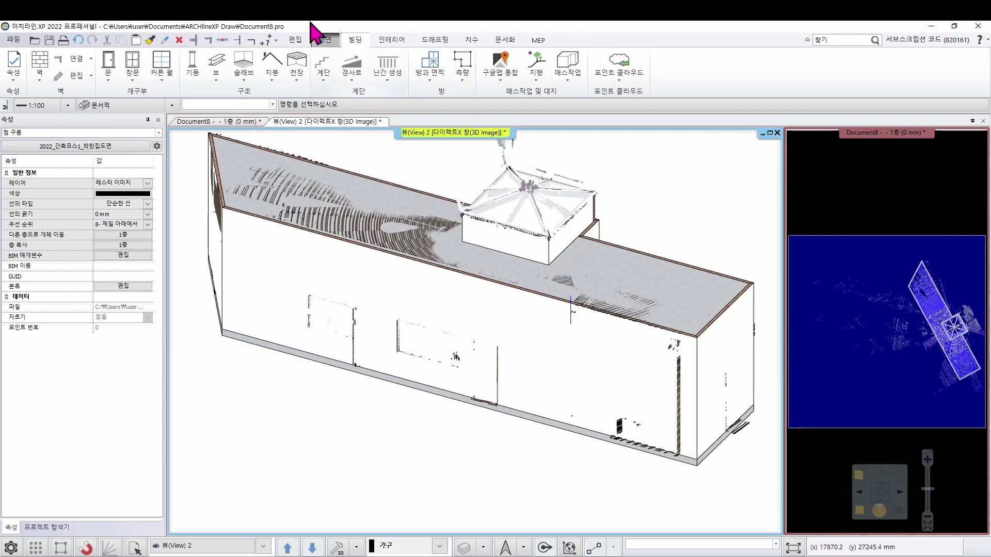
# Place a door in the long front wall directly in 3D, aligned to the first scanned door outline
pyautogui.click(108, 67)
pyautogui.click(163, 257)
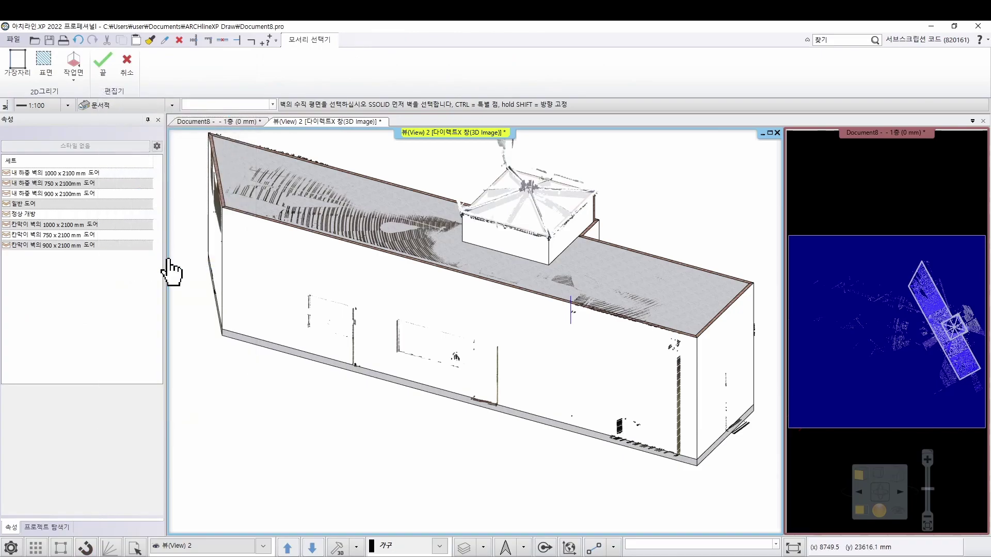
pyautogui.click(365, 334)
pyautogui.scroll(4, 393, 341)
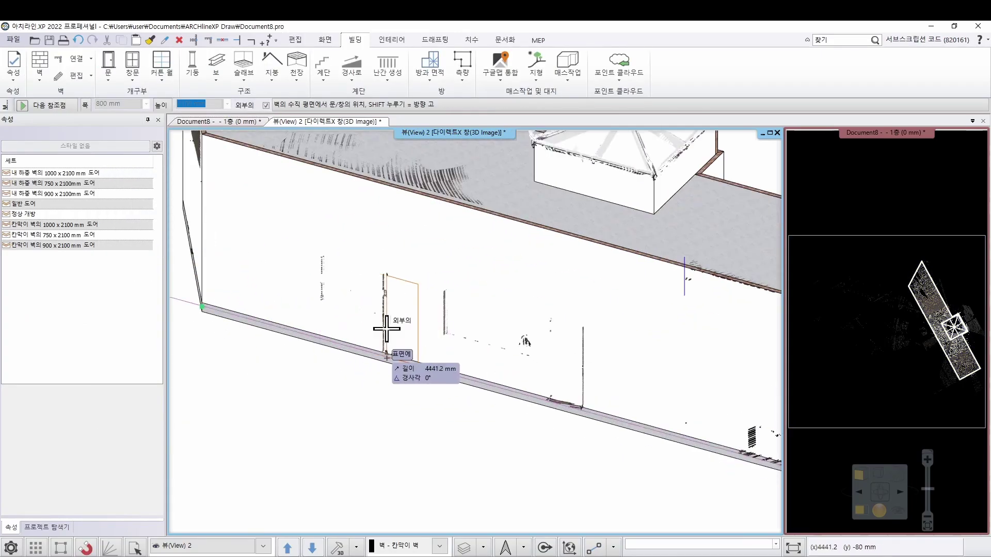
pyautogui.scroll(3, 408, 330)
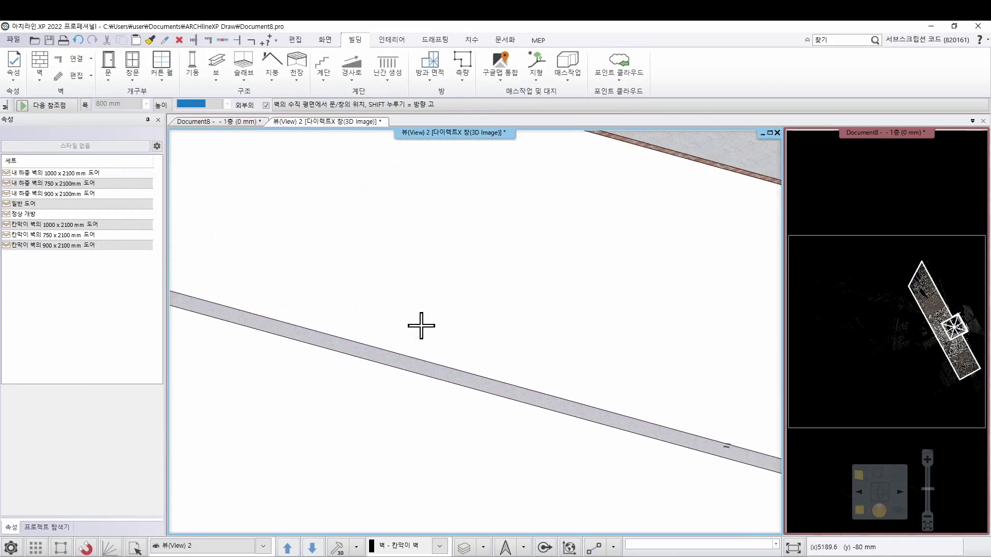
pyautogui.click(432, 372)
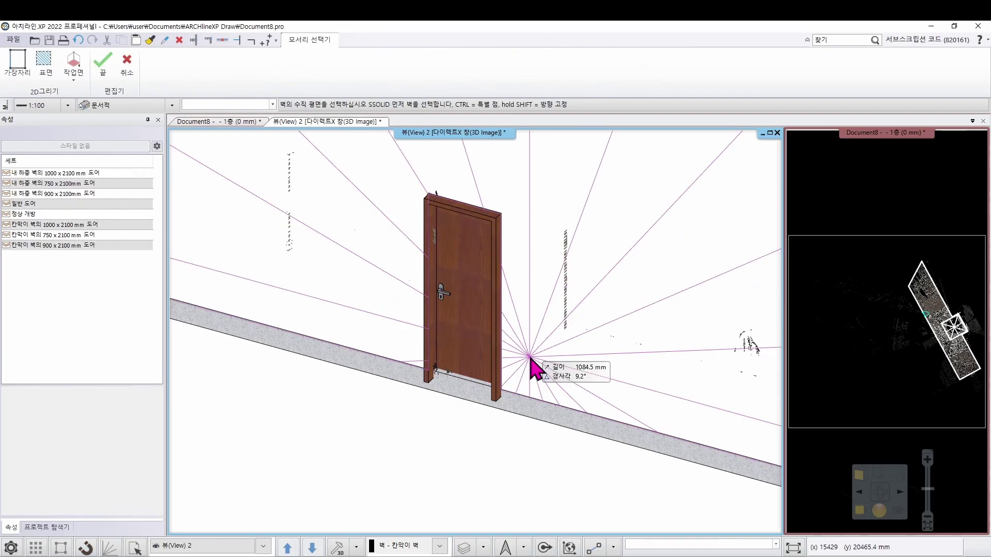
# Place a second door in the same wall, aligned to the next scanned door outline, and end the door command
pyautogui.scroll(-3, 591, 360)
pyautogui.scroll(3, 643, 365)
pyautogui.click(569, 315)
pyautogui.click(528, 310)
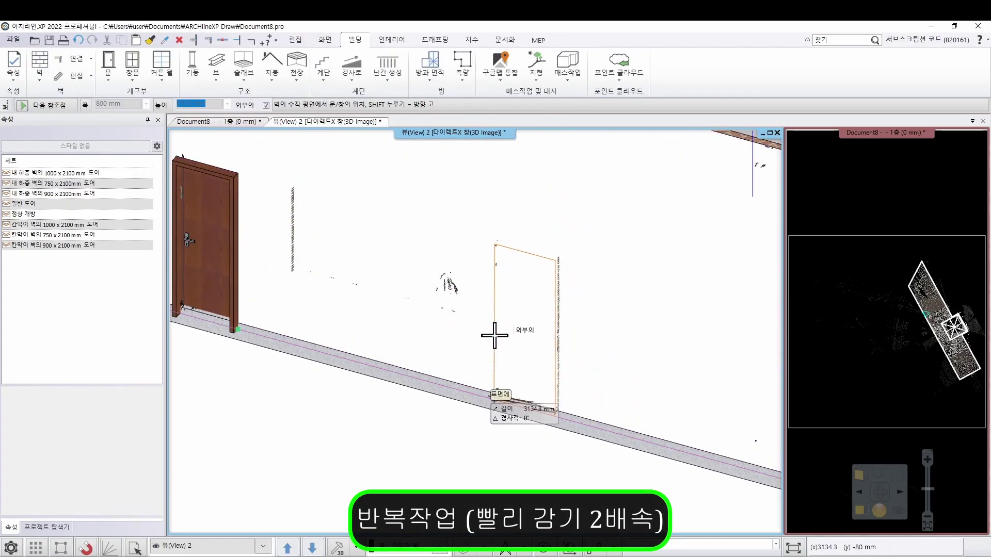
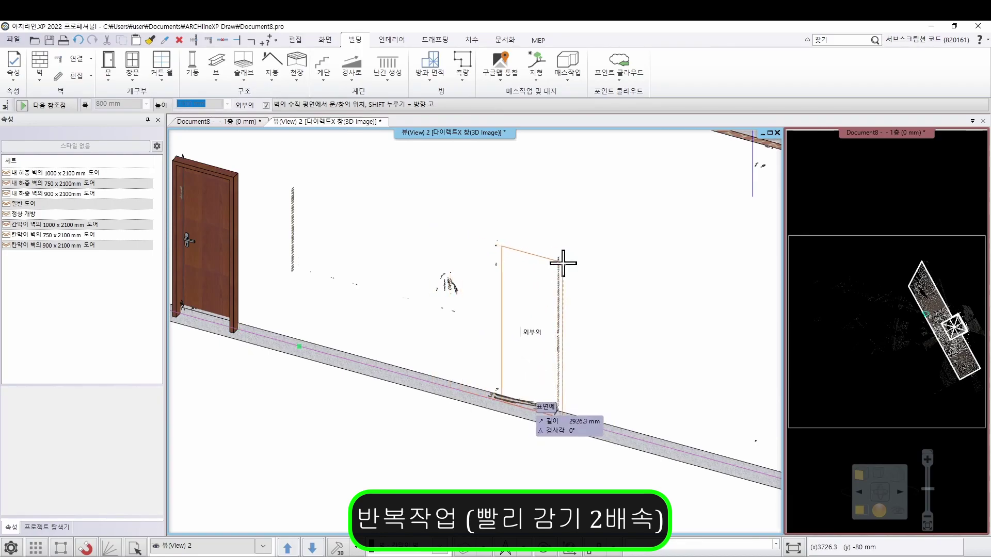
pyautogui.click(558, 414)
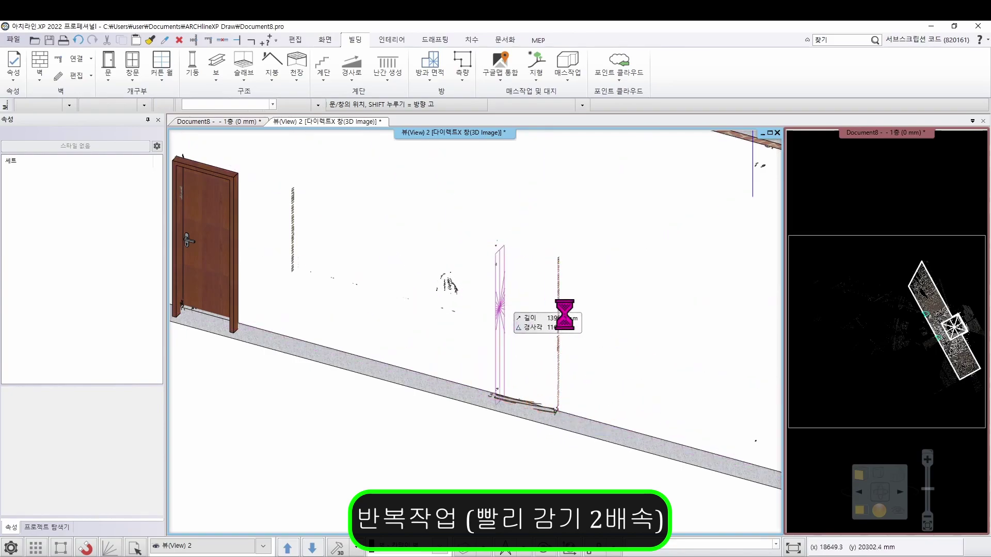
pyautogui.press('Escape')
# Examine the end wall and the wall beneath the hipped roof for further scanned openings
pyautogui.moveTo(579, 303); pyautogui.dragTo(537, 345, button='middle')
pyautogui.scroll(-3, 475, 341)
pyautogui.moveTo(475, 341)
pyautogui.mouseDown(button='middle')
pyautogui.moveTo(541, 299)
pyautogui.moveTo(470, 340)
pyautogui.mouseUp(button='middle')
pyautogui.scroll(-5, 503, 320)
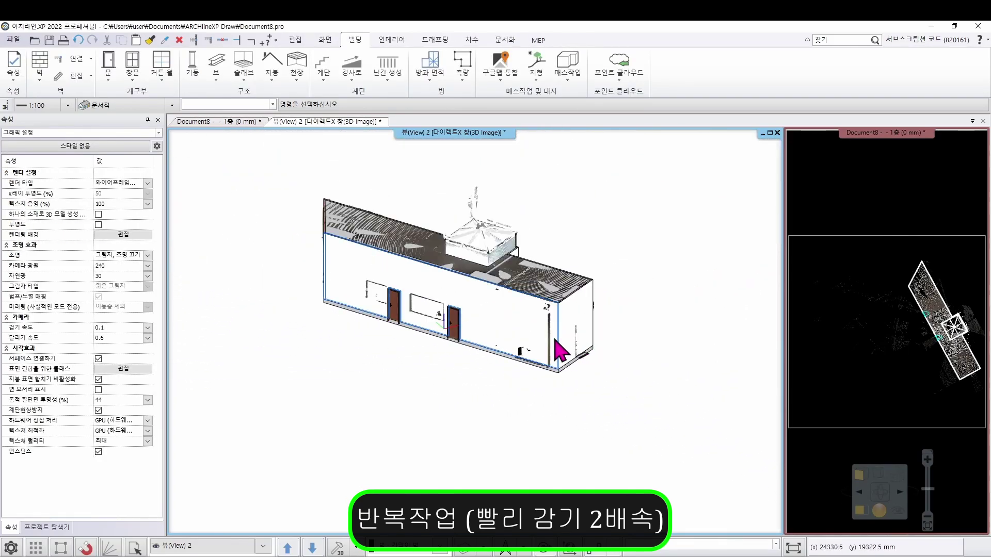
pyautogui.click(582, 336)
pyautogui.scroll(4, 516, 354)
pyautogui.moveTo(577, 336); pyautogui.dragTo(405, 420, button='middle')
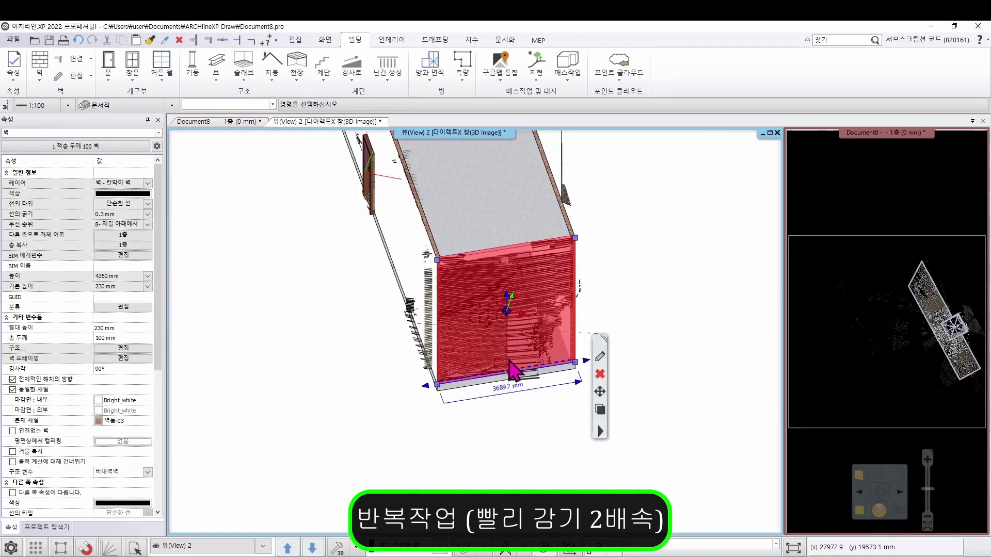
pyautogui.scroll(-3, 578, 299)
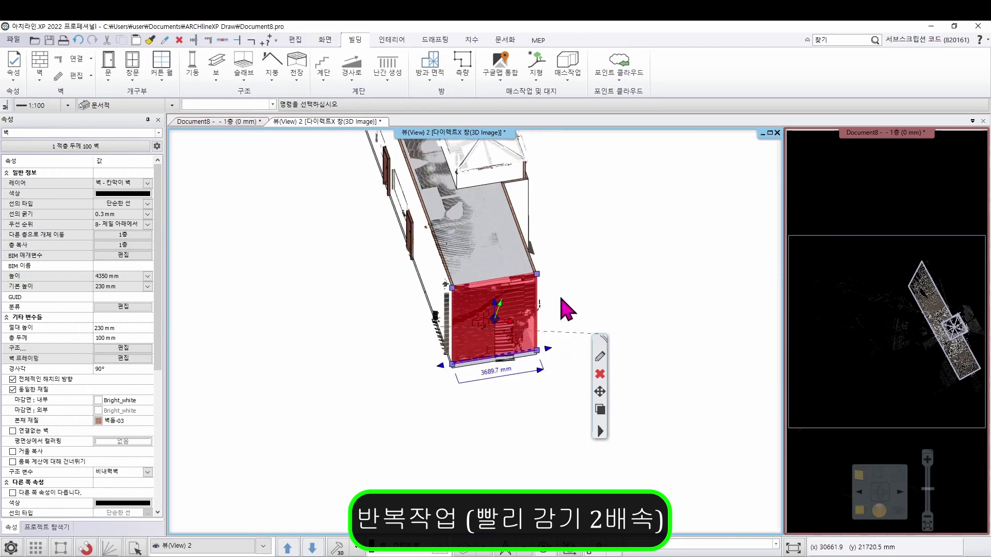
pyautogui.moveTo(555, 303); pyautogui.dragTo(511, 318, button='middle')
pyautogui.click(391, 338)
pyautogui.click(467, 323)
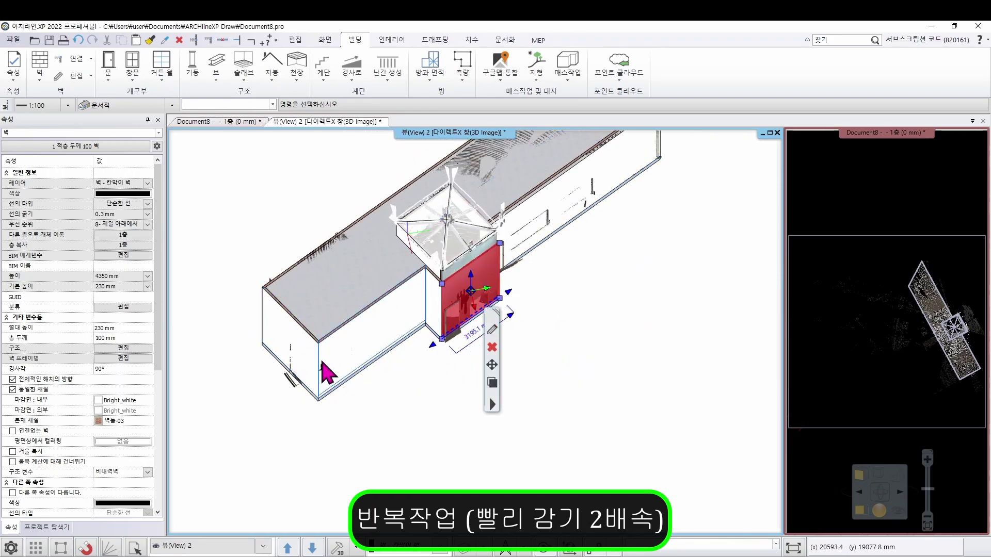
# Place a door in the long rear wall beside the projecting bay, aligned to the scanned door outline
pyautogui.moveTo(502, 228); pyautogui.dragTo(573, 333, button='middle')
pyautogui.click(568, 324)
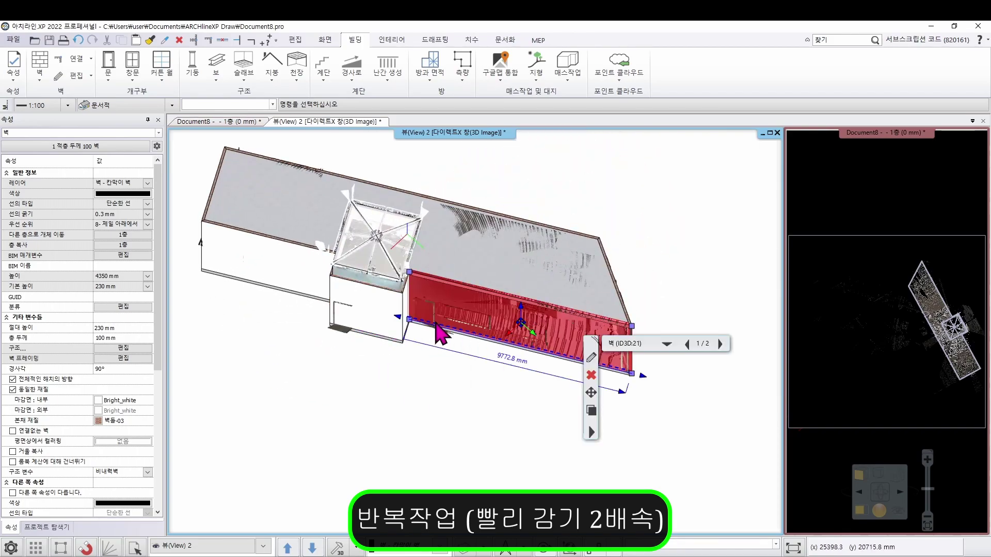
pyautogui.moveTo(509, 338); pyautogui.dragTo(432, 208, button='middle')
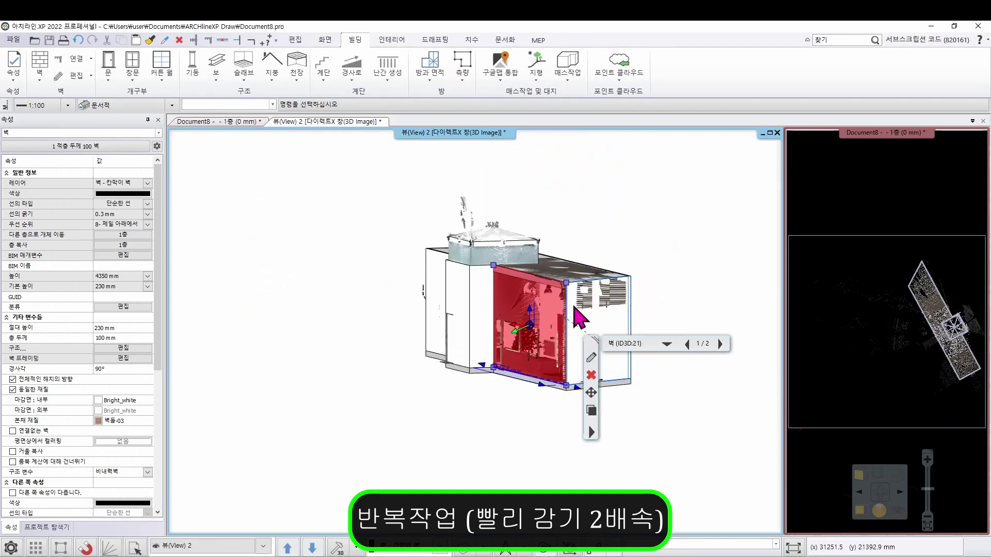
pyautogui.click(573, 301)
pyautogui.scroll(-3, 574, 301)
pyautogui.moveTo(575, 305); pyautogui.dragTo(486, 350, button='middle')
pyautogui.scroll(5, 487, 354)
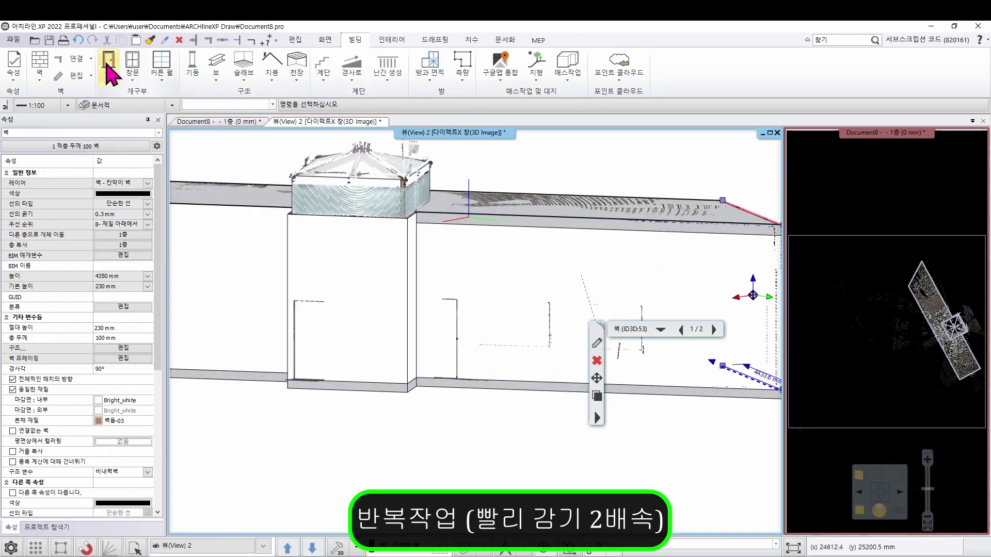
pyautogui.click(108, 63)
pyautogui.click(139, 255)
pyautogui.click(468, 304)
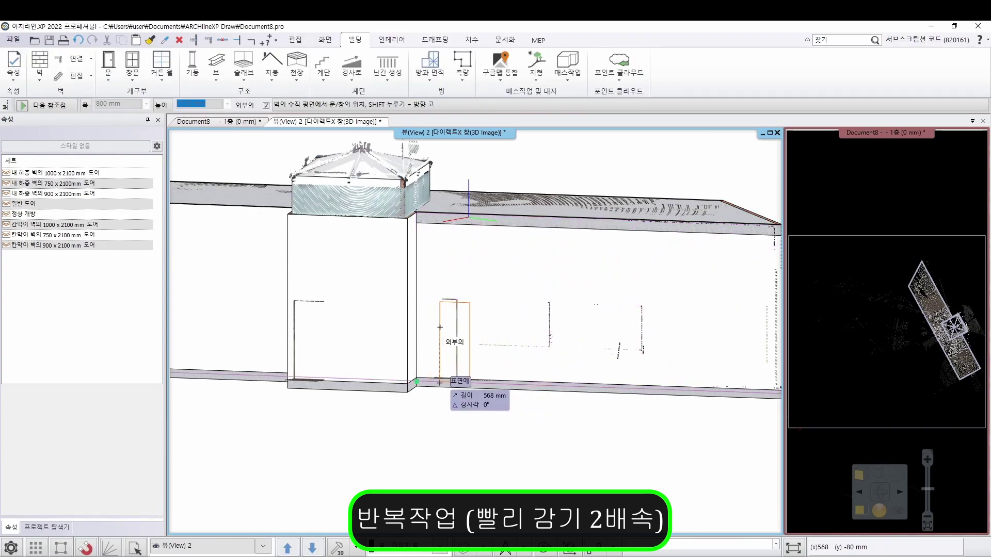
pyautogui.scroll(3, 459, 346)
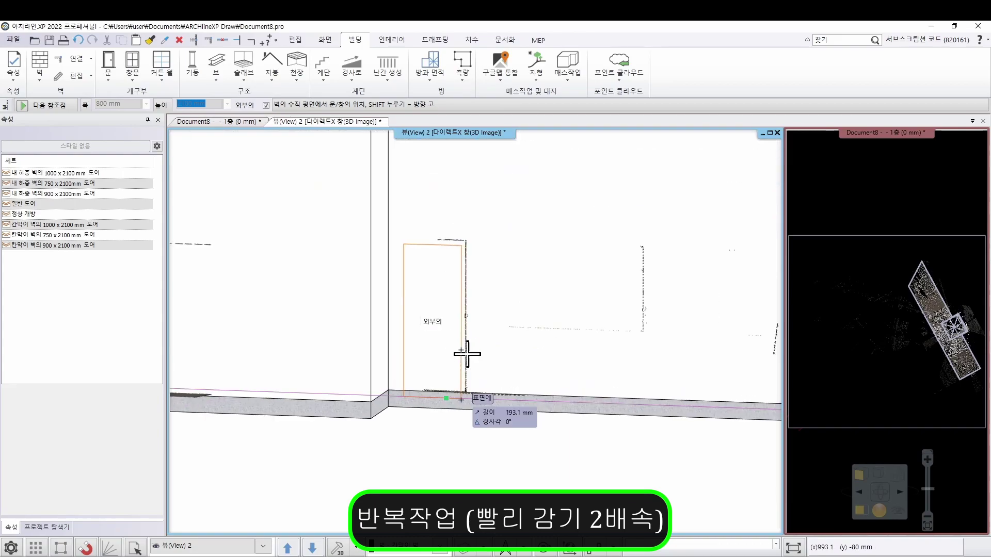
pyautogui.click(467, 373)
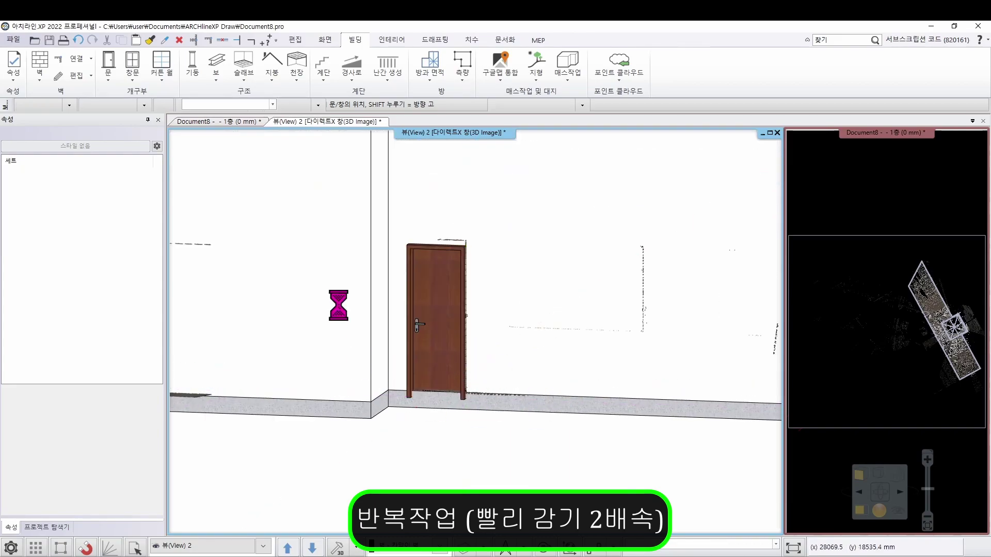
# Place a door in the outer wall of the projecting bay beneath the hipped roof, aligned to its scanned outline
pyautogui.scroll(3, 302, 328)
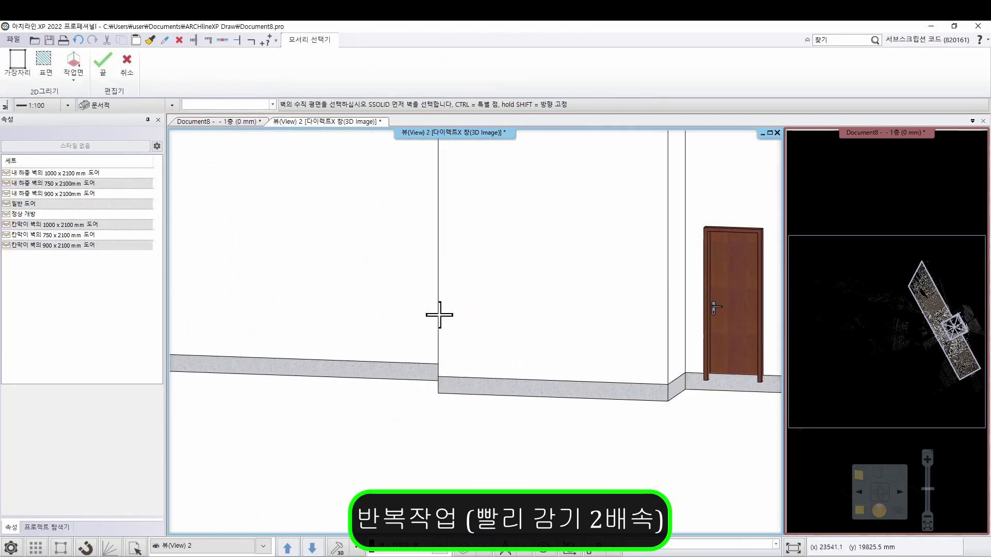
pyautogui.click(525, 353)
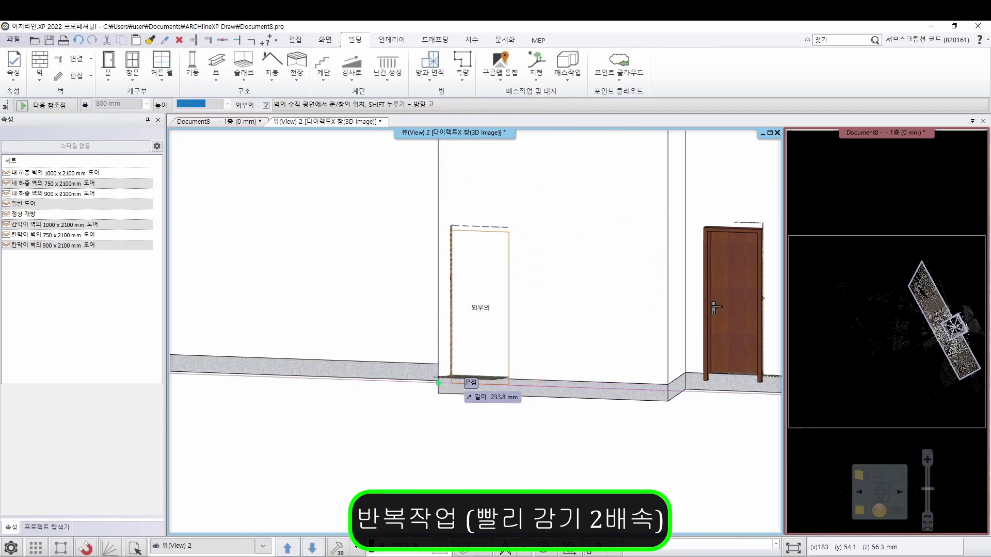
pyautogui.click(438, 383)
# Place a door in the short end wall at the scanned door edge and end the door command
pyautogui.scroll(-5, 381, 325)
pyautogui.click(380, 324)
pyautogui.scroll(5, 420, 358)
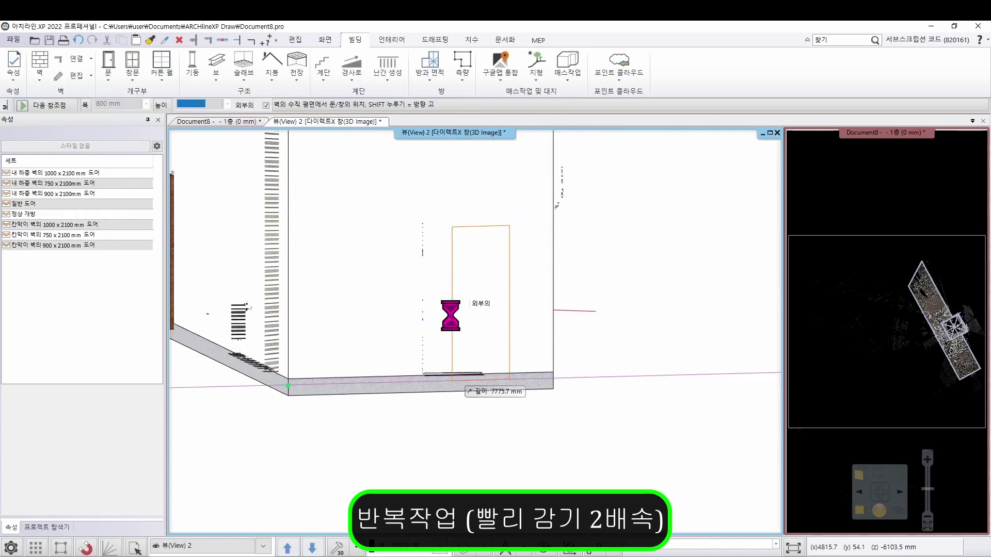
pyautogui.click(422, 341)
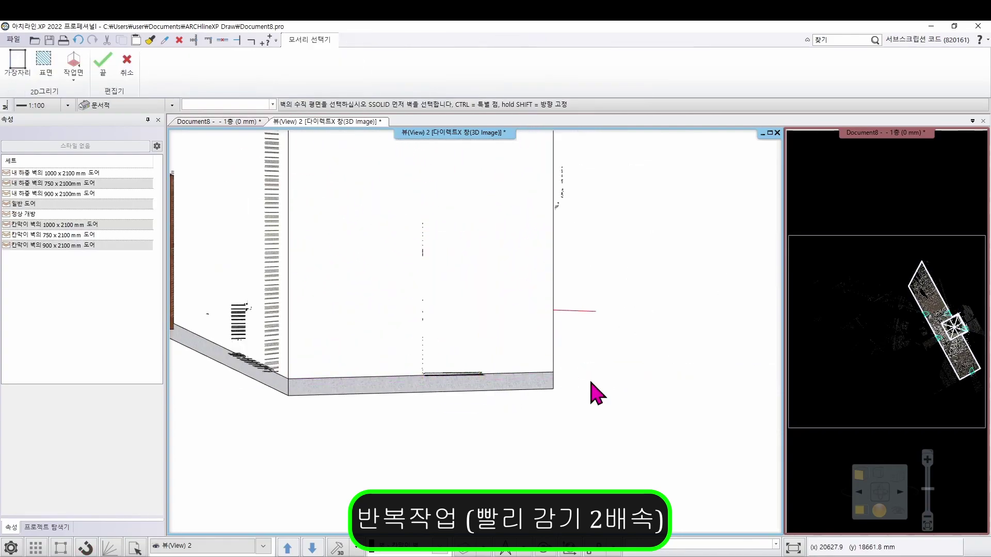
pyautogui.click(513, 270)
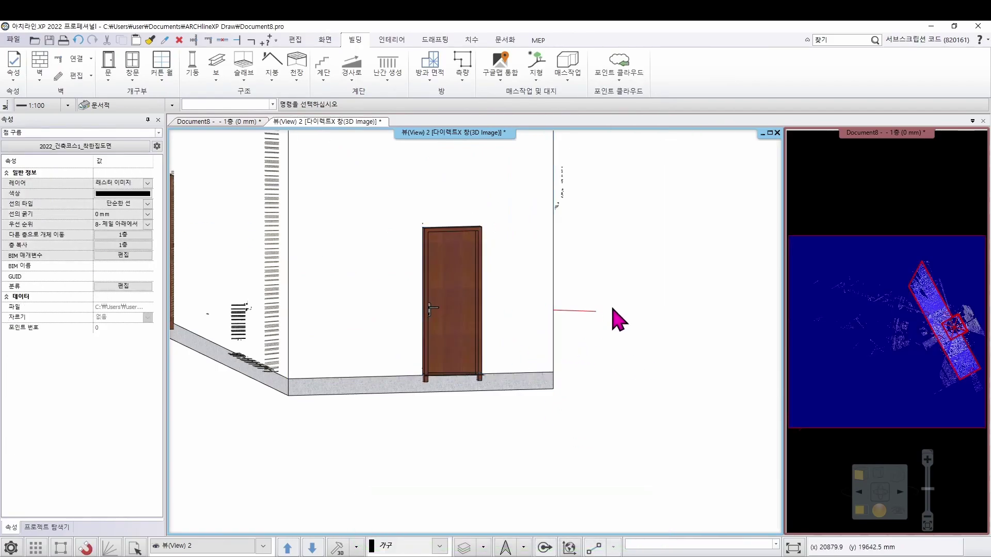
# Compare the two doors in the long front wall with the scanned openings behind the highlighted wall
pyautogui.scroll(-5, 564, 298)
pyautogui.moveTo(467, 365); pyautogui.dragTo(383, 288, button='middle')
pyautogui.scroll(5, 383, 288)
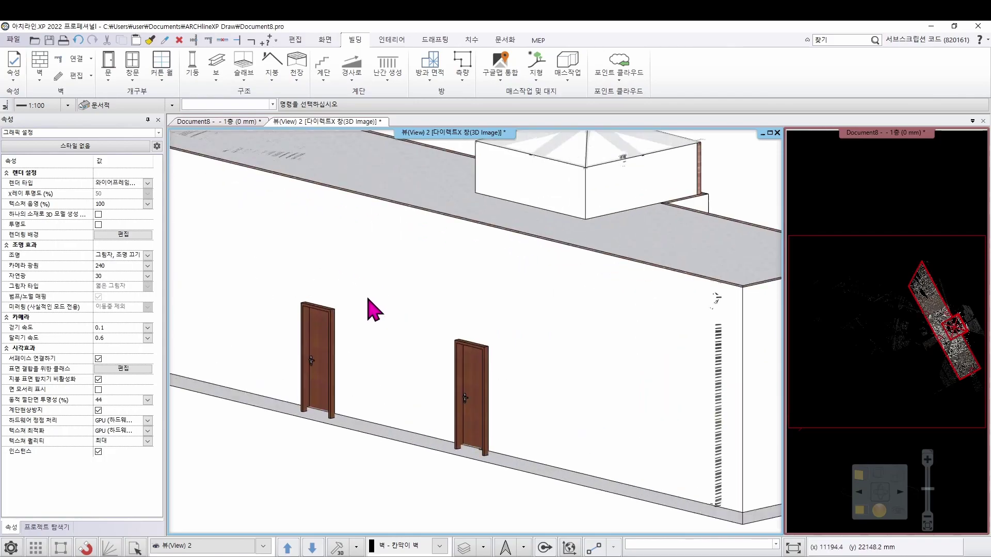
pyautogui.scroll(-5, 379, 352)
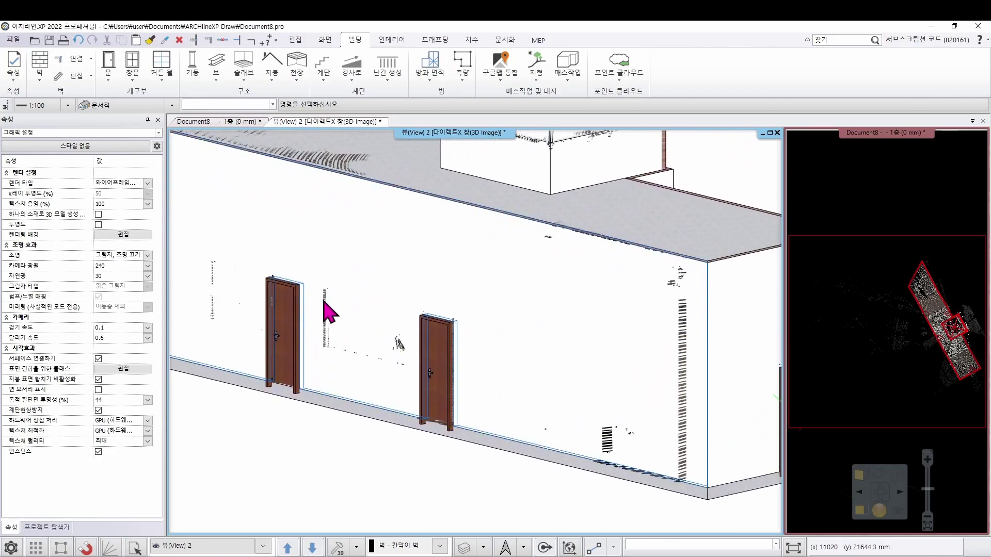
pyautogui.moveTo(380, 351); pyautogui.dragTo(414, 321, button='middle')
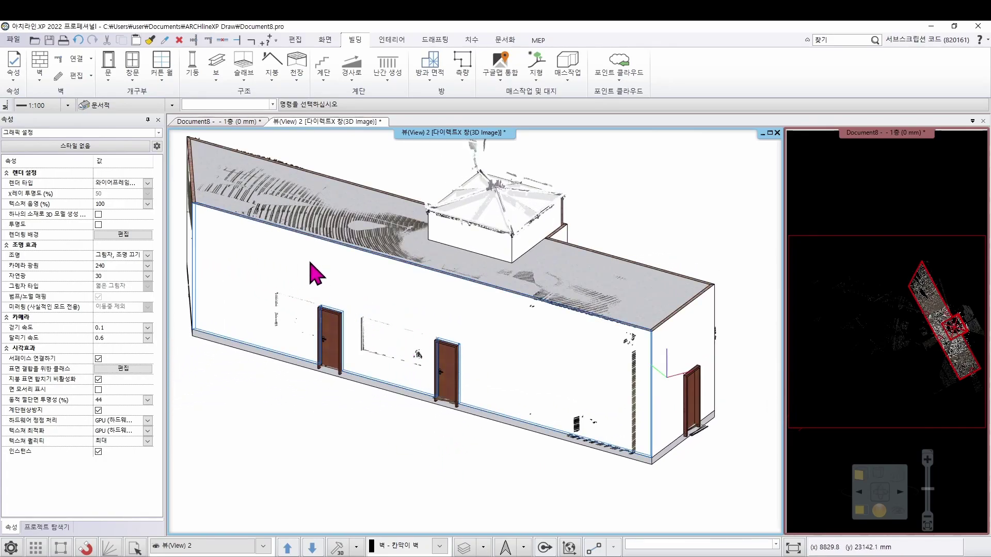
pyautogui.click(382, 327)
pyautogui.scroll(5, 394, 343)
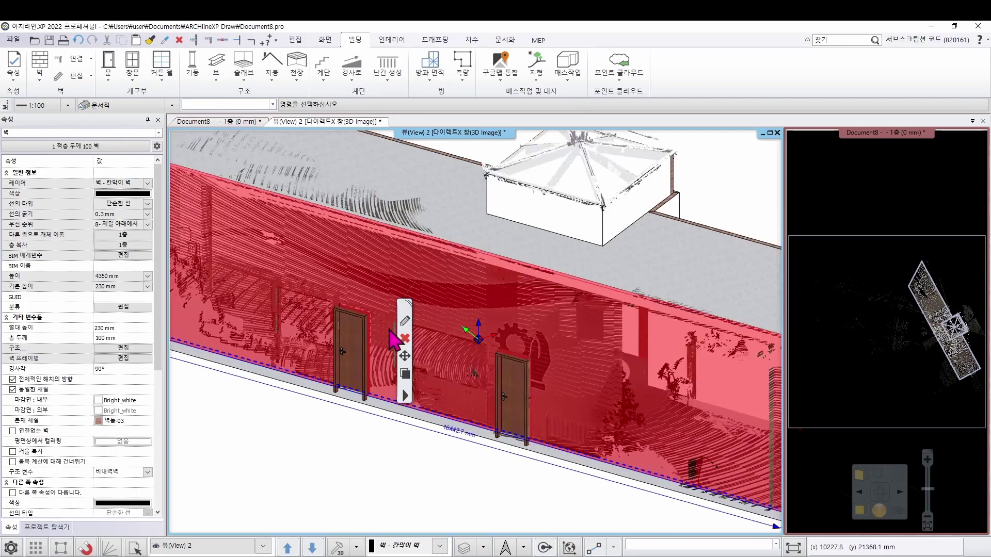
pyautogui.scroll(5, 409, 361)
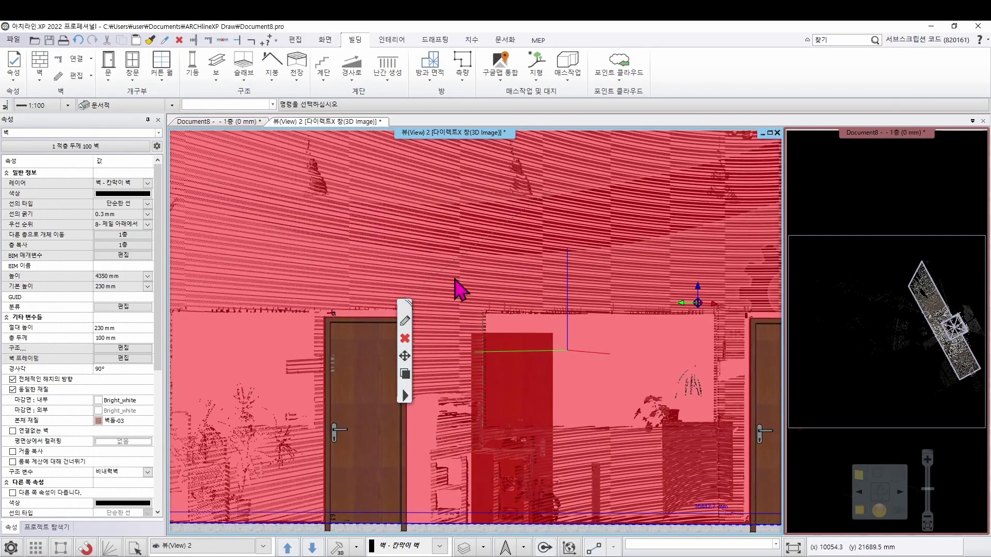
pyautogui.moveTo(455, 280); pyautogui.dragTo(433, 298, button='middle')
pyautogui.moveTo(412, 305); pyautogui.dragTo(495, 292)
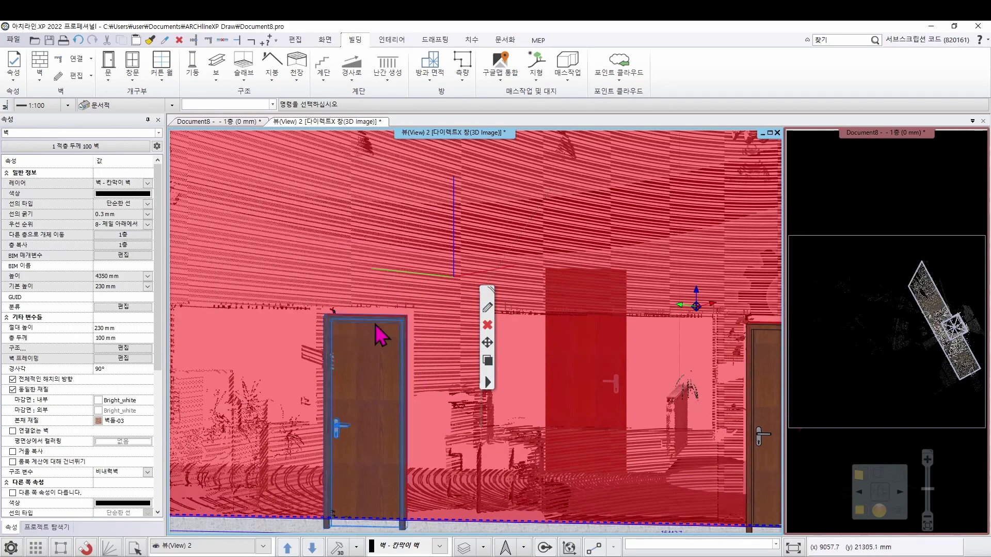
# Set the front-wall door farther from the end-wall door to 2200 mm high and 900 mm wide
pyautogui.click(372, 355)
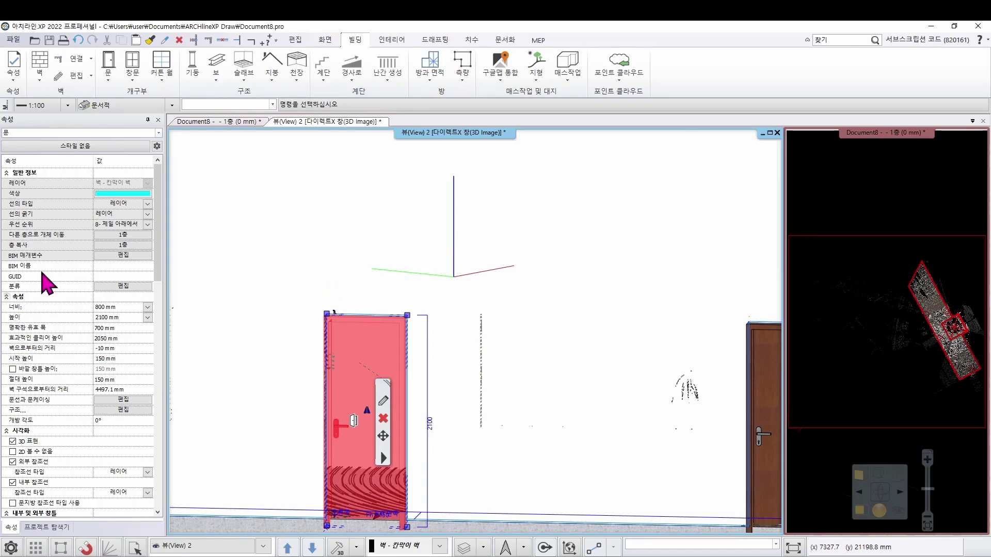
pyautogui.click(118, 318)
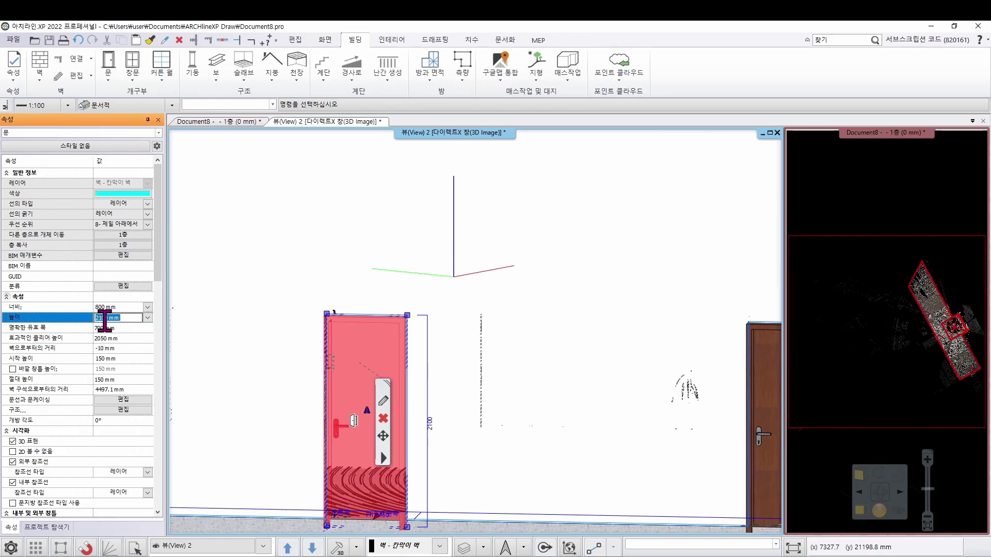
pyautogui.press('Return')
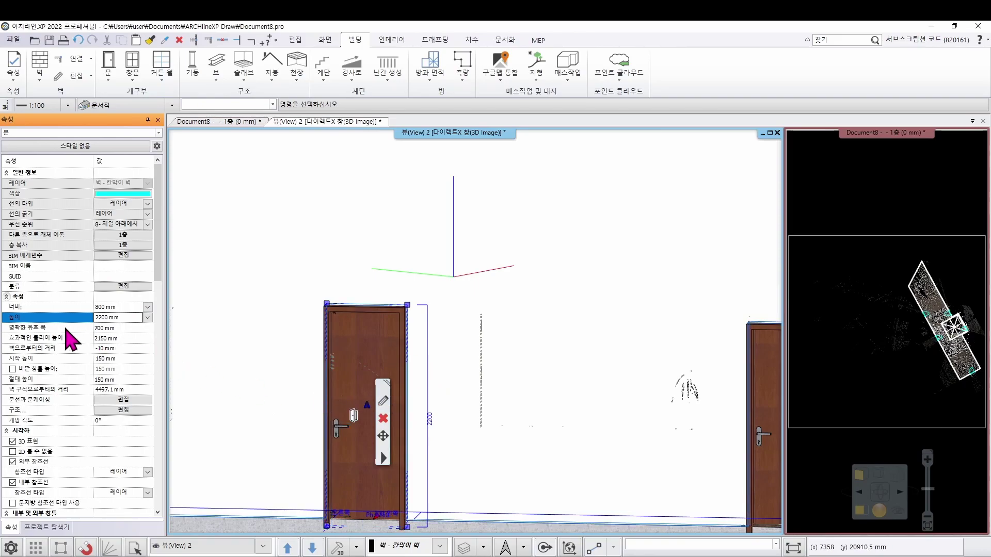
pyautogui.click(119, 307)
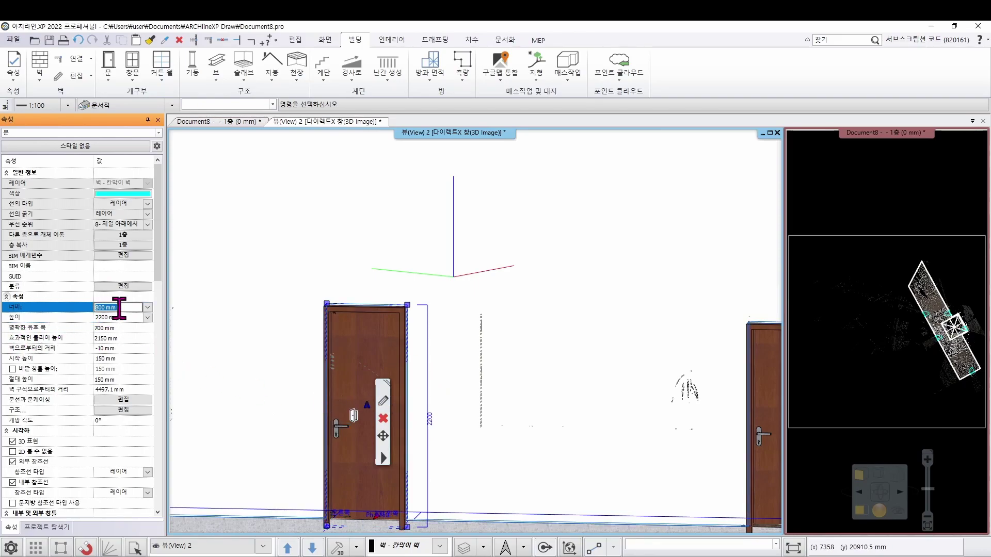
pyautogui.press('Return')
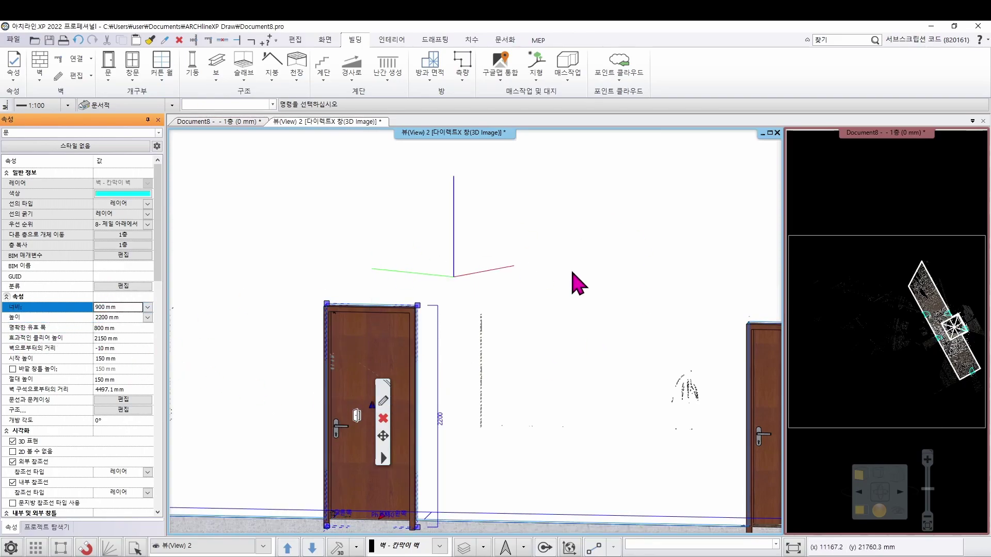
pyautogui.click(570, 270)
# Set the second front-wall door, nearer the end-wall door, to 2200 mm high and 900 mm wide
pyautogui.scroll(1, 414, 335)
pyautogui.moveTo(411, 357)
pyautogui.mouseDown(button='right')
pyautogui.moveTo(416, 343)
pyautogui.moveTo(407, 350)
pyautogui.moveTo(423, 361)
pyautogui.mouseUp(button='right')
pyautogui.scroll(-2, 422, 364)
pyautogui.scroll(1, 420, 372)
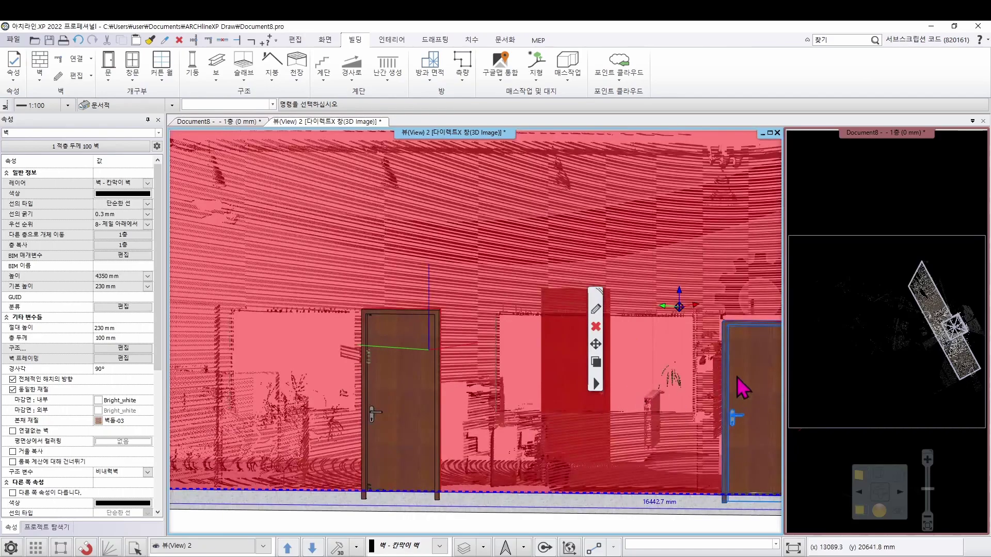
pyautogui.click(745, 382)
pyautogui.scroll(-2, 745, 382)
pyautogui.scroll(2, 647, 376)
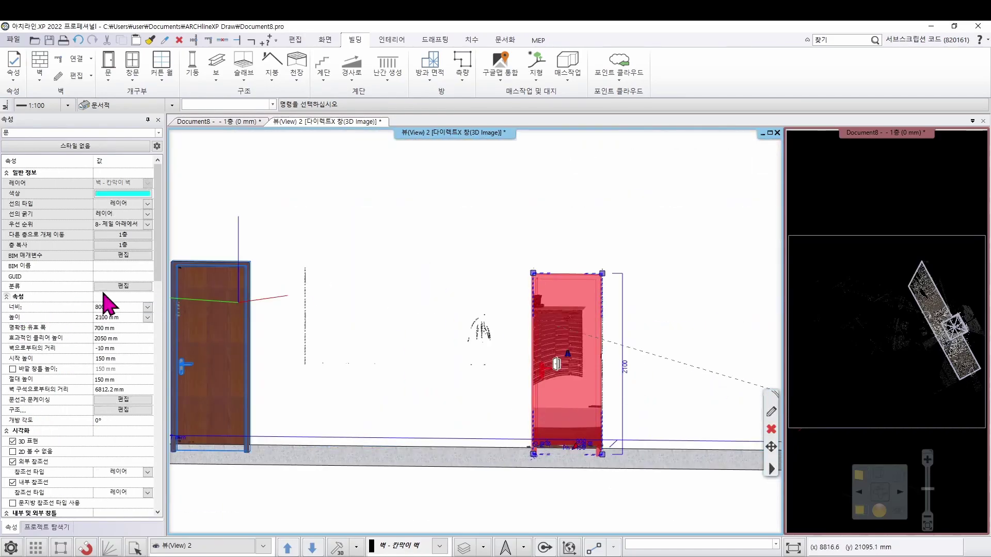
pyautogui.click(114, 318)
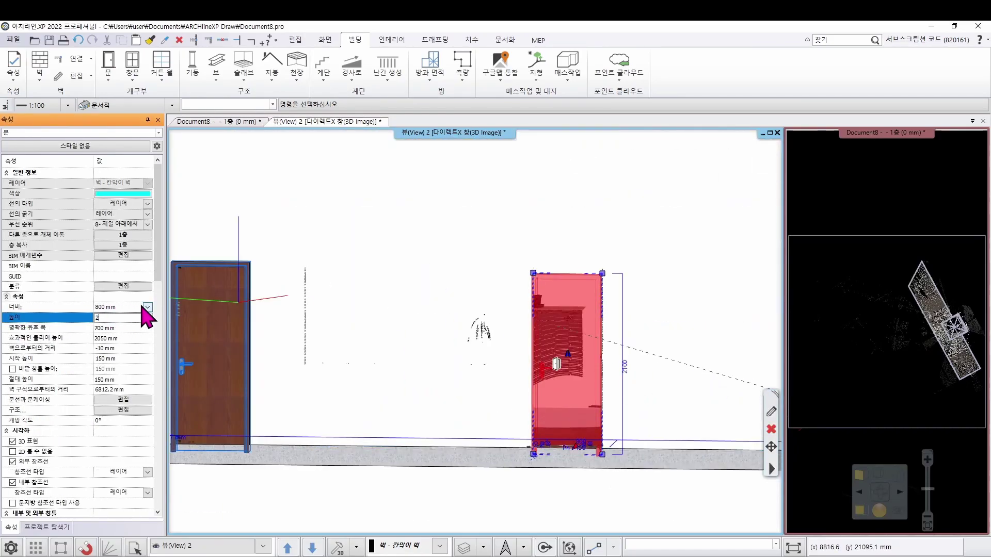
pyautogui.press('Return')
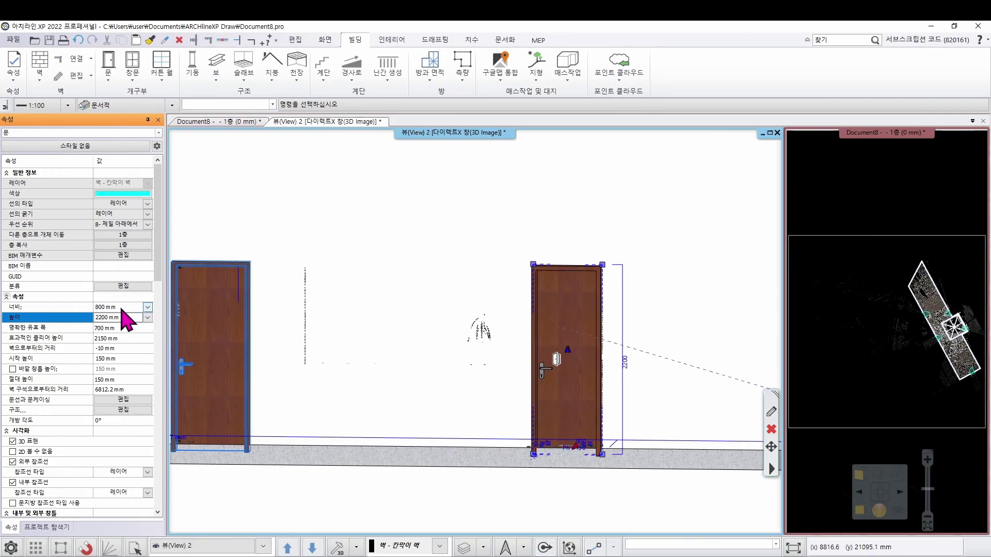
pyautogui.click(121, 307)
pyautogui.write('900')
pyautogui.press('Return')
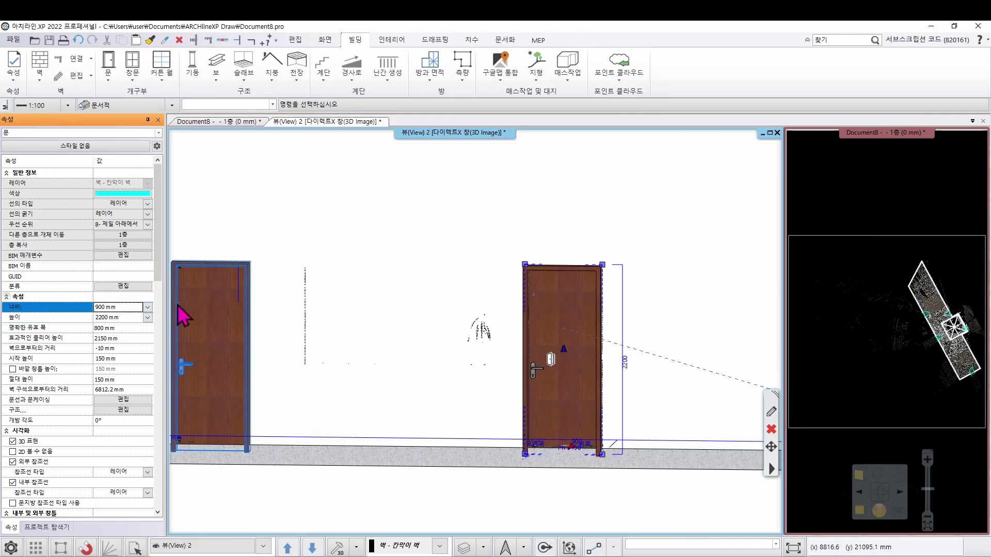
# Check the resized front-wall door and the end-wall door against the scanned openings
pyautogui.click(626, 248)
pyautogui.scroll(3, 562, 301)
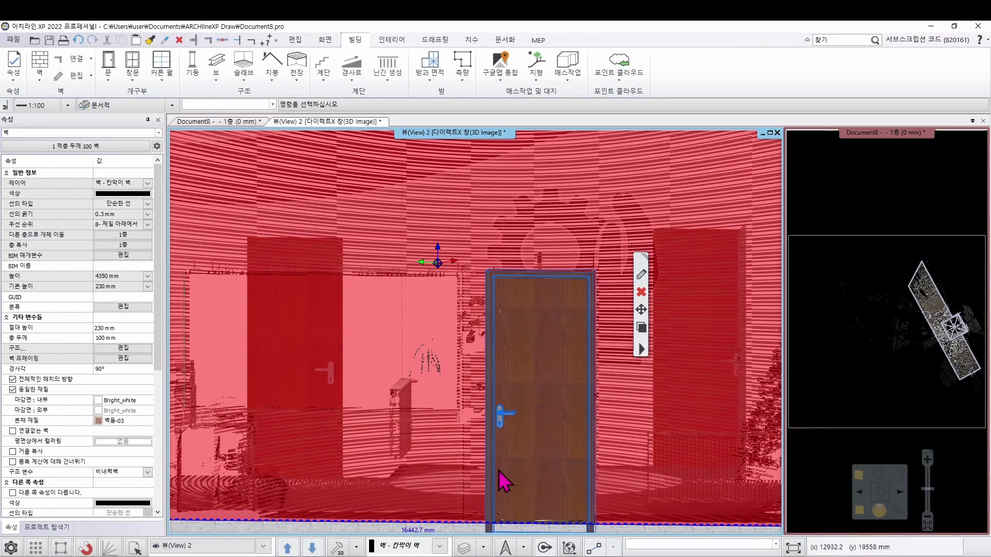
pyautogui.scroll(-5, 568, 335)
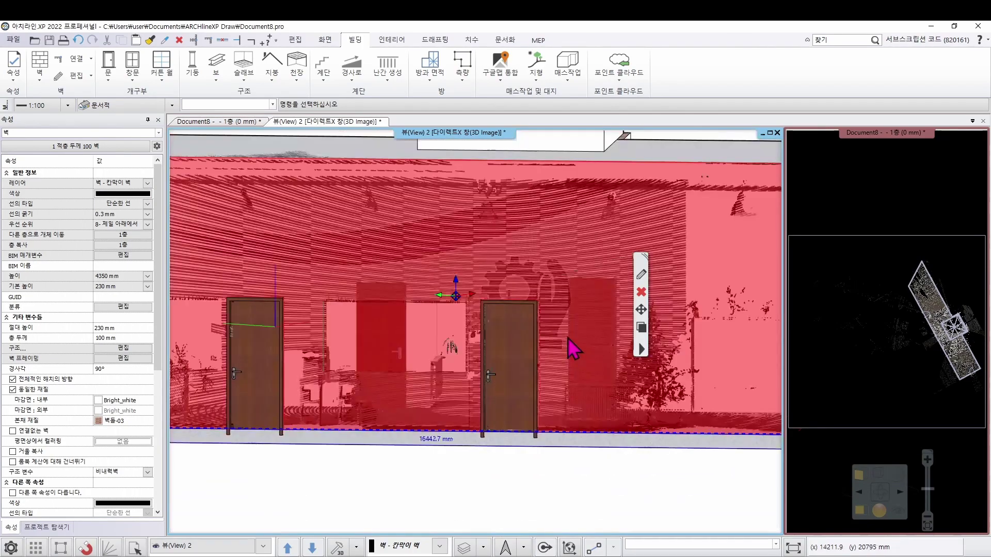
pyautogui.scroll(-2, 561, 335)
pyautogui.moveTo(637, 339); pyautogui.dragTo(495, 354, button='middle')
pyautogui.scroll(4, 473, 361)
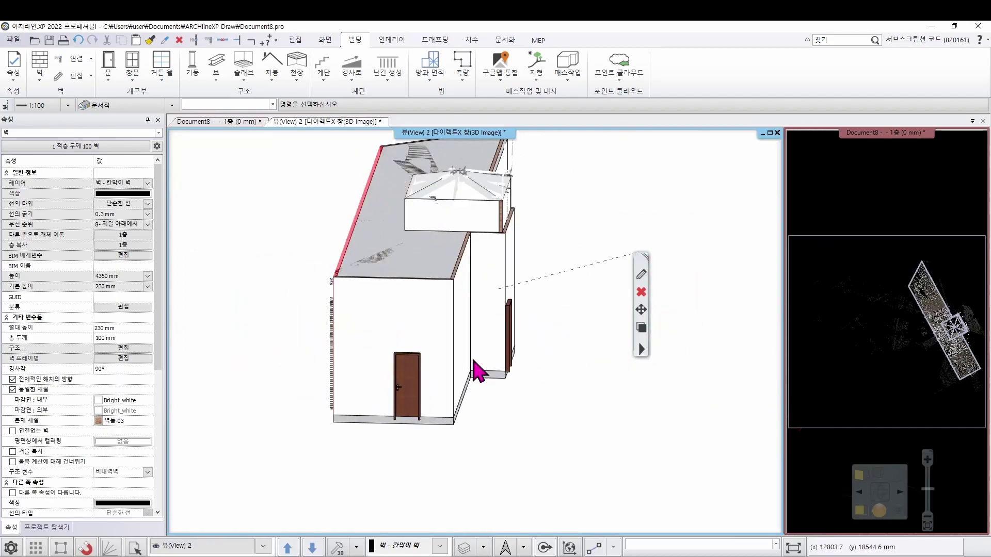
pyautogui.click(407, 328)
pyautogui.scroll(5, 504, 394)
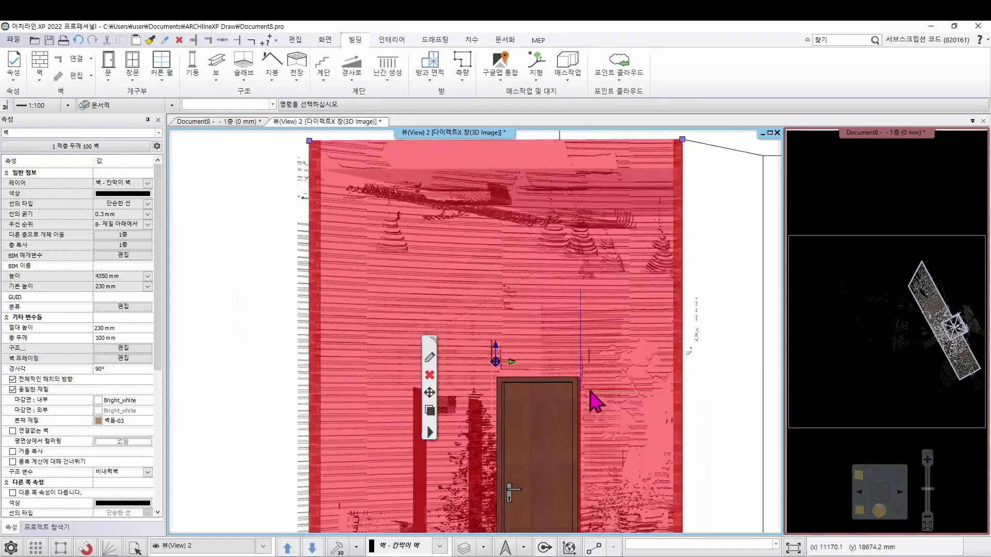
pyautogui.scroll(-6, 597, 380)
pyautogui.moveTo(521, 408); pyautogui.dragTo(315, 385, button='middle')
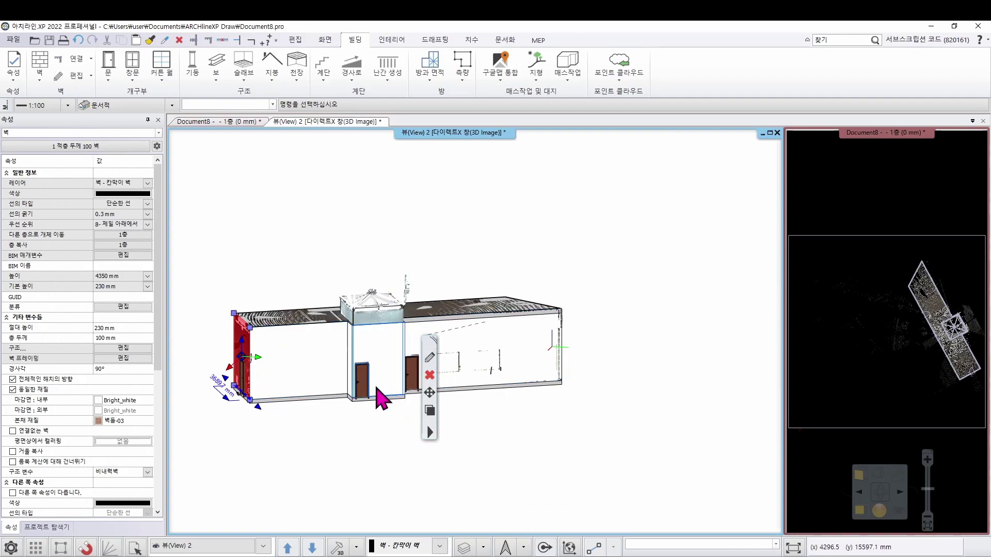
# Copy all properties of the 900 by 2200 mm front-wall door nearer the end-wall door for transfer to other doors
pyautogui.scroll(-2, 381, 397)
pyautogui.moveTo(375, 369); pyautogui.dragTo(511, 299, button='middle')
pyautogui.click(493, 326)
pyautogui.click(436, 295)
pyautogui.scroll(5, 421, 328)
pyautogui.click(364, 362)
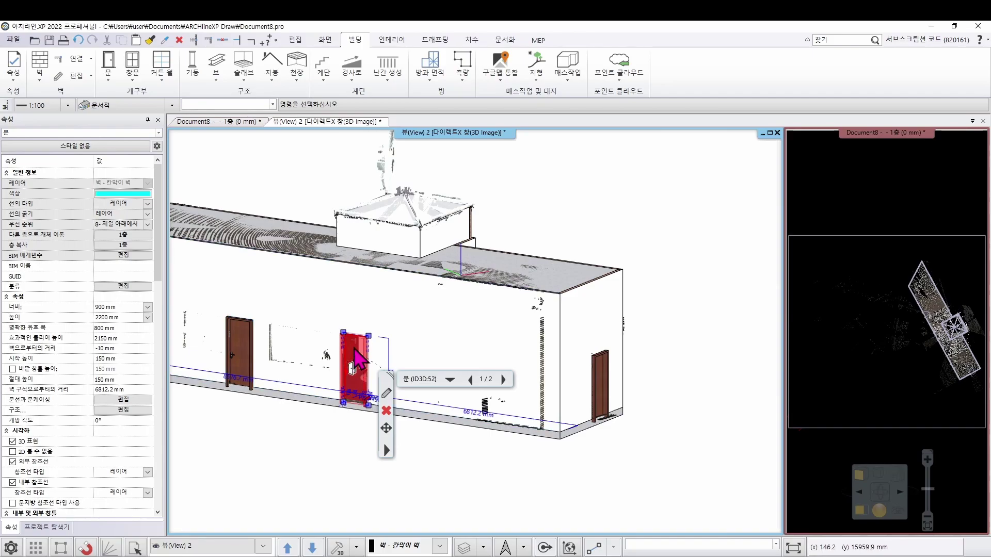
pyautogui.rightClick(355, 352)
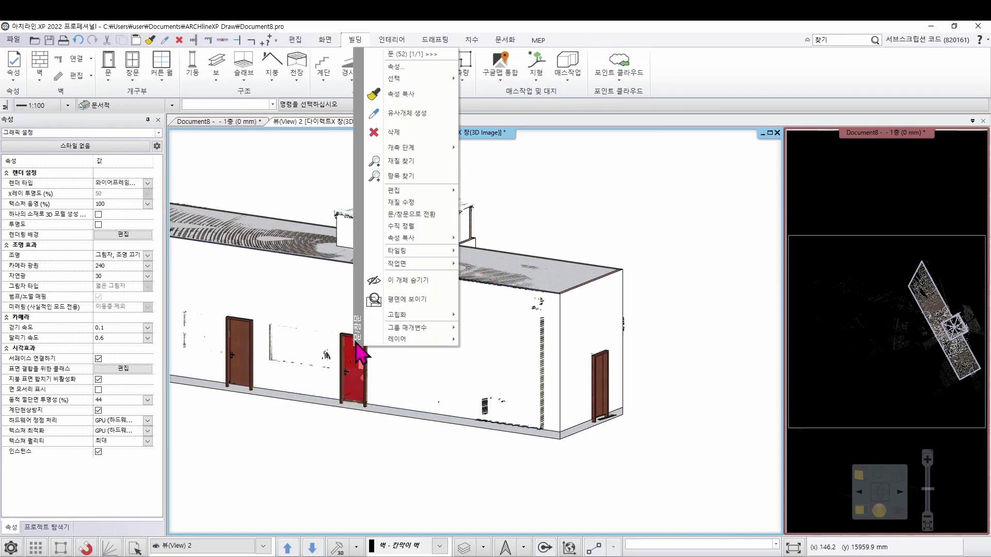
pyautogui.click(444, 95)
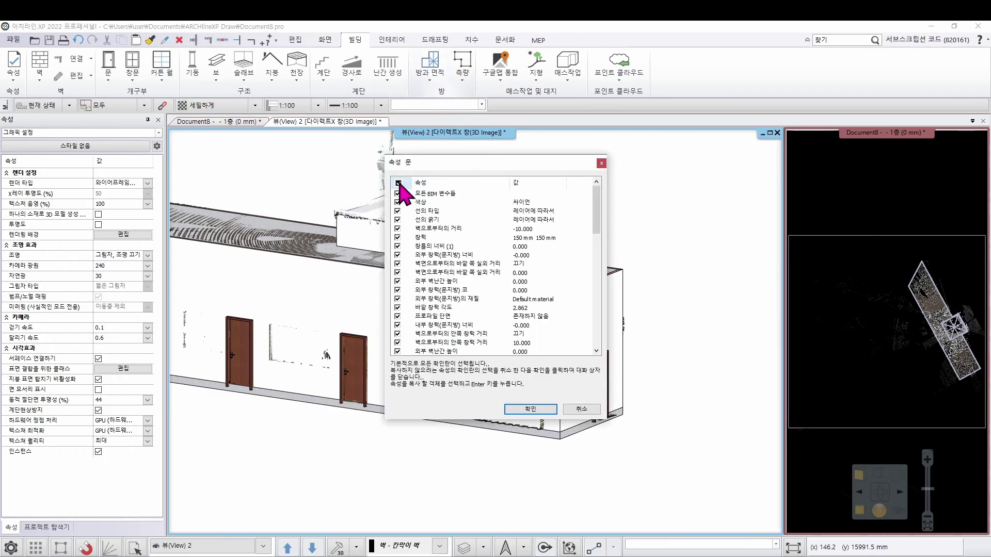
pyautogui.click(535, 410)
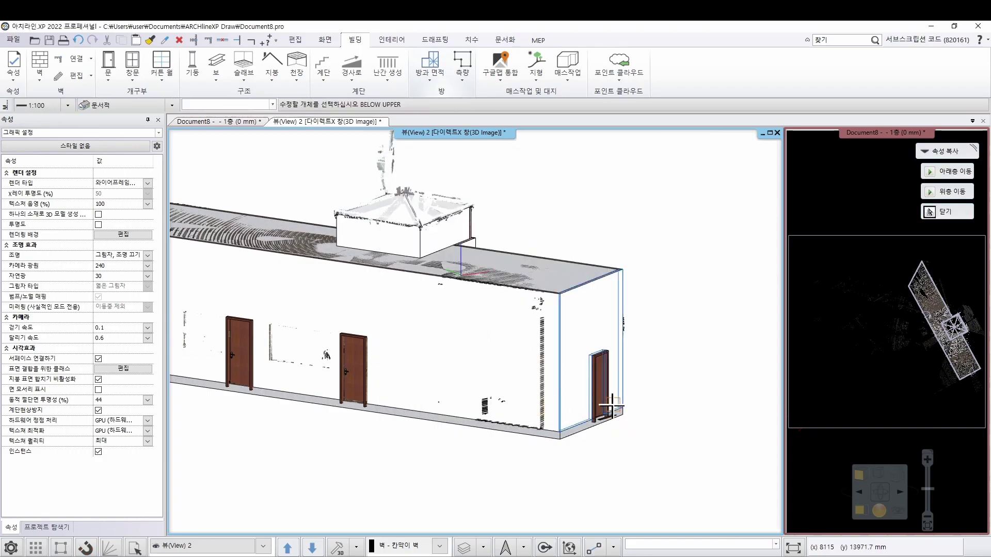
# Apply the copied door properties to the end-wall door and the doors at the projecting bay below the hipped roof
pyautogui.scroll(-4, 626, 360)
pyautogui.scroll(3, 475, 343)
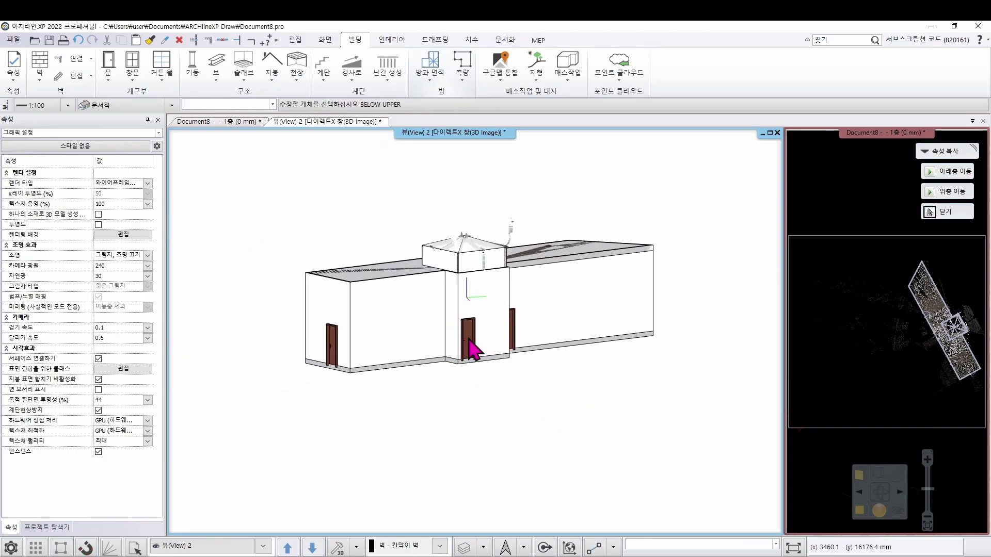
pyautogui.scroll(3, 390, 343)
pyautogui.scroll(3, 390, 343)
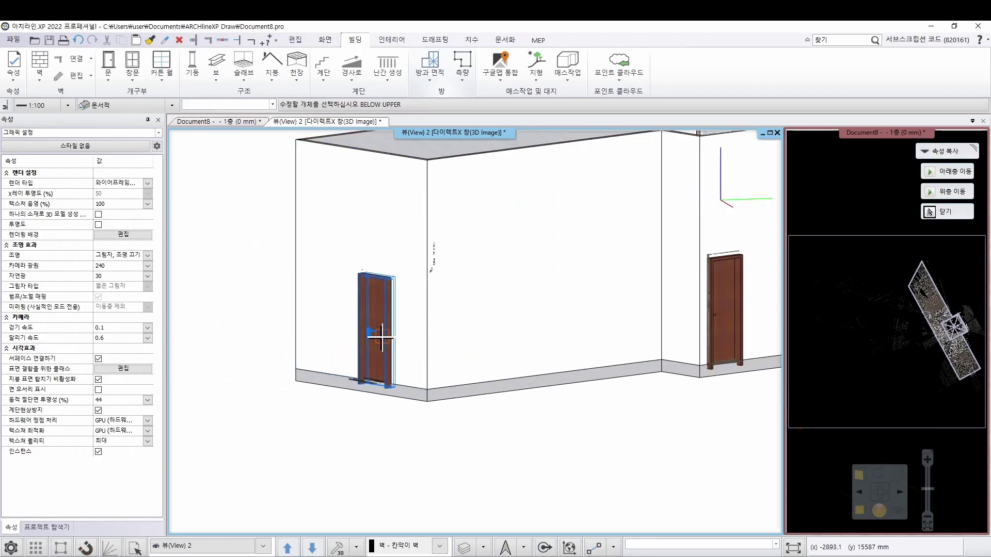
pyautogui.click(380, 323)
pyautogui.scroll(-3, 542, 336)
pyautogui.click(655, 304)
pyautogui.moveTo(736, 328); pyautogui.dragTo(665, 324, button='middle')
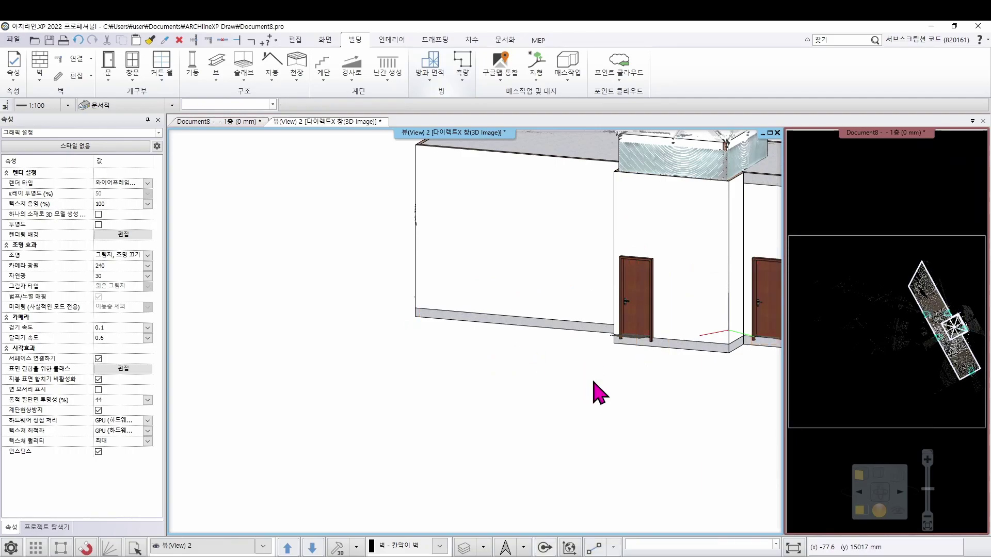
# Compare the end-wall door and the projecting-bay door with the scanned openings behind their walls
pyautogui.scroll(-6, 564, 276)
pyautogui.scroll(2, 542, 308)
pyautogui.scroll(4, 542, 308)
pyautogui.click(418, 316)
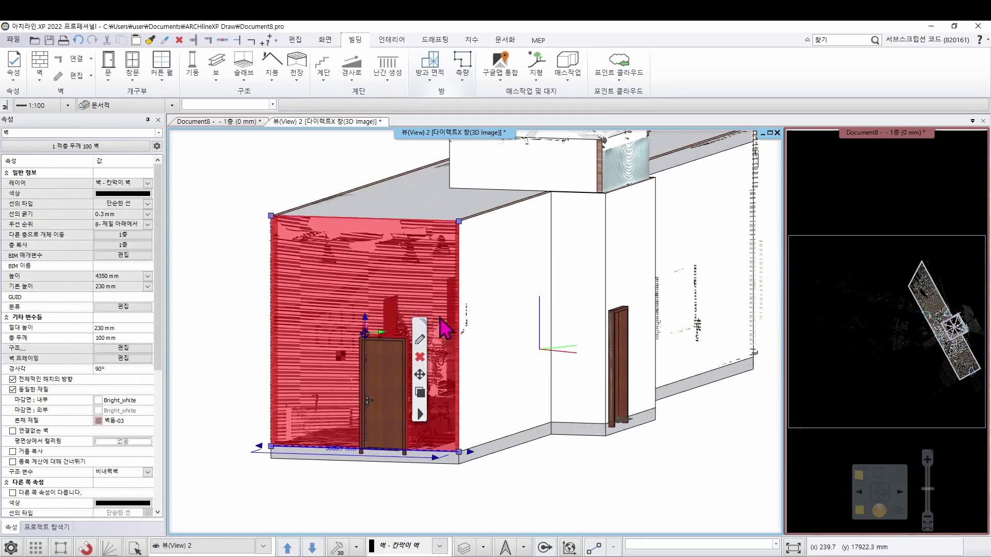
pyautogui.moveTo(650, 363); pyautogui.dragTo(517, 353, button='middle')
pyautogui.scroll(4, 404, 283)
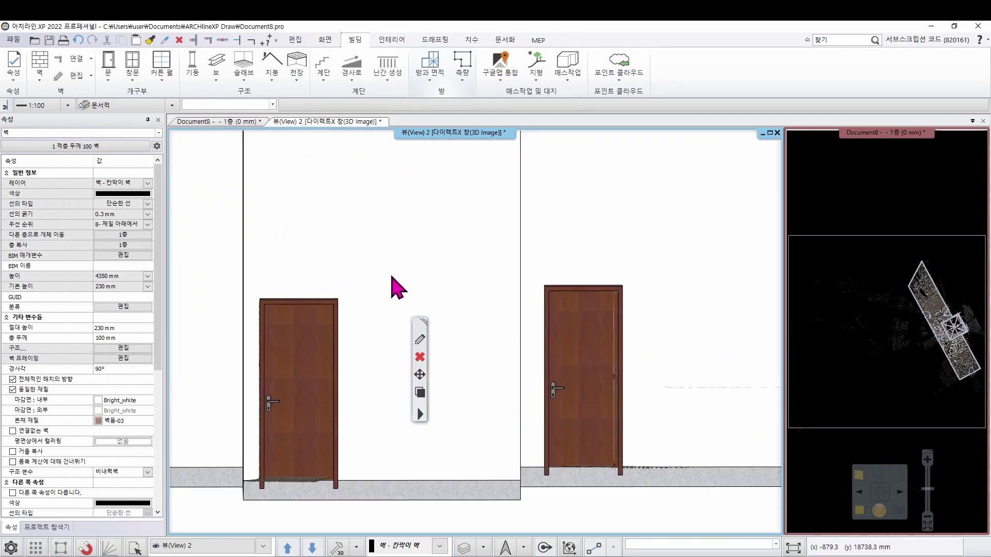
pyautogui.click(391, 277)
pyautogui.scroll(2, 291, 334)
pyautogui.scroll(-1, 387, 323)
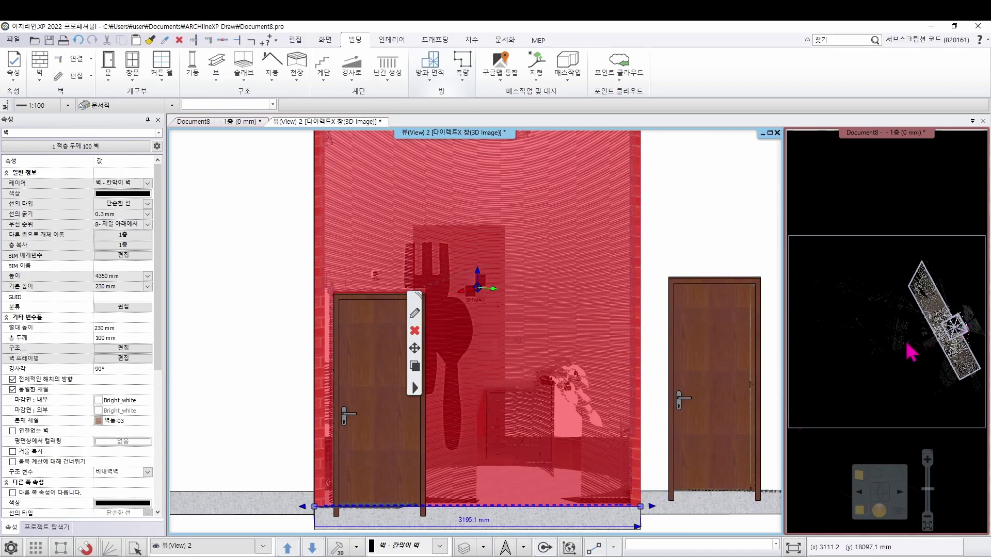
pyautogui.moveTo(909, 341); pyautogui.dragTo(855, 333, button='middle')
pyautogui.moveTo(338, 498); pyautogui.dragTo(291, 412, button='middle')
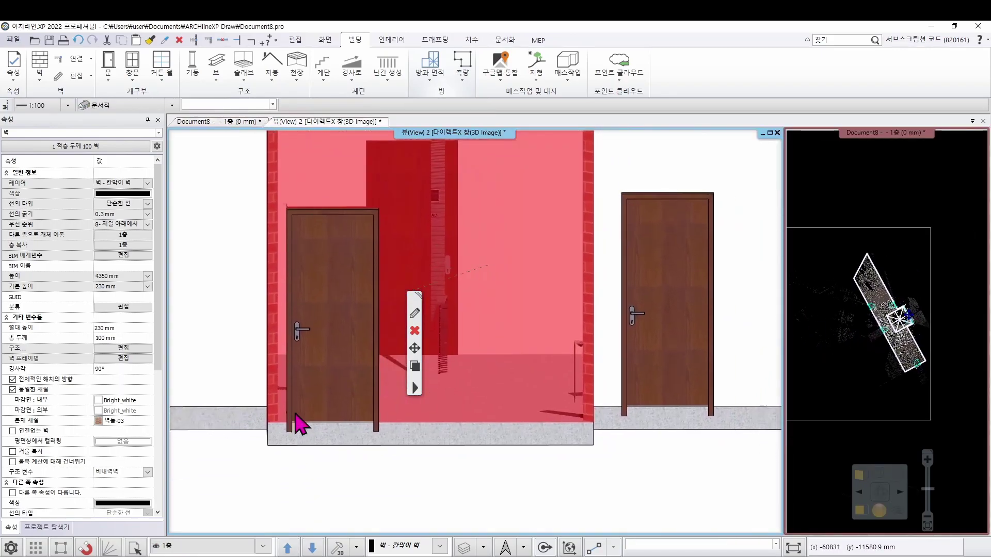
# Move the door beside the projecting bay toward the bay, placing it 282 mm from the wall corner
pyautogui.click(666, 175)
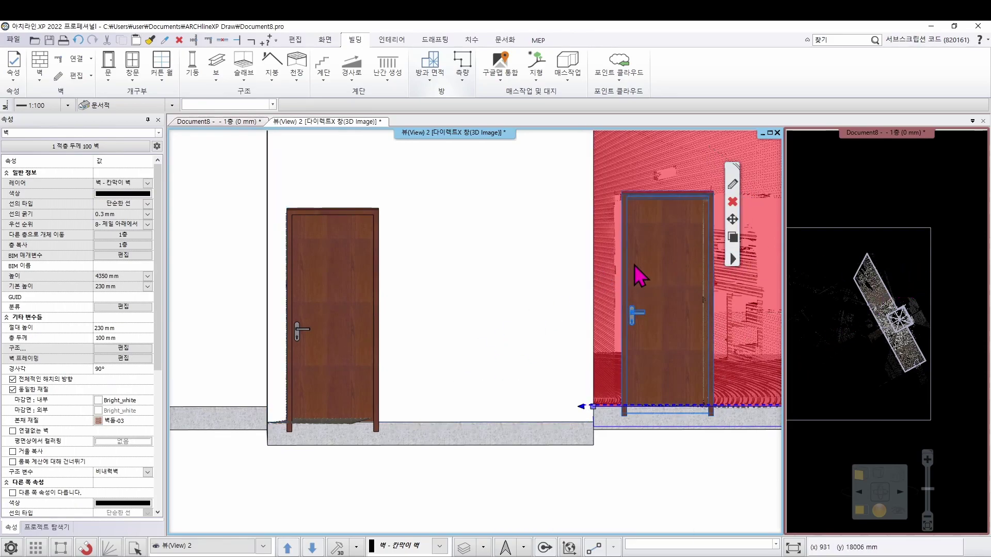
pyautogui.click(653, 259)
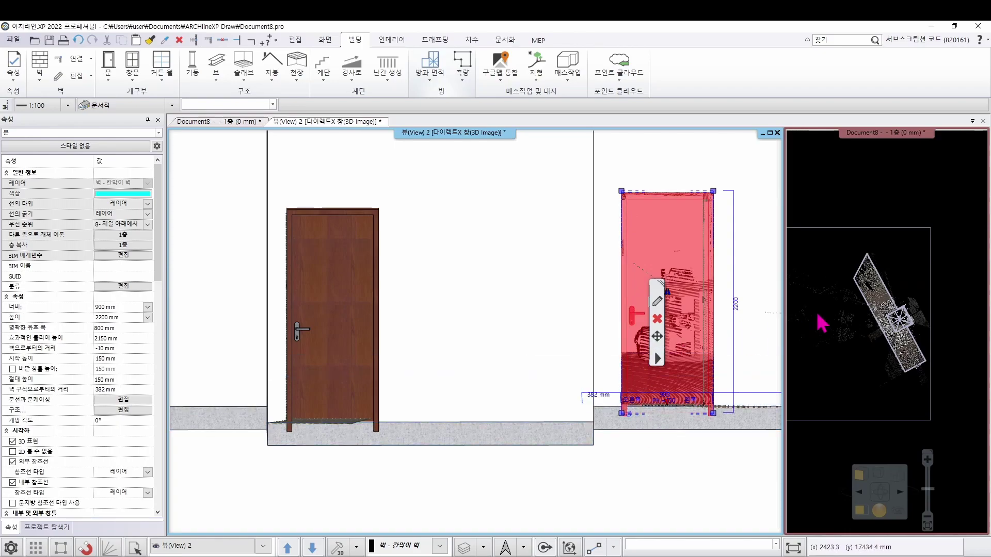
pyautogui.click(622, 191)
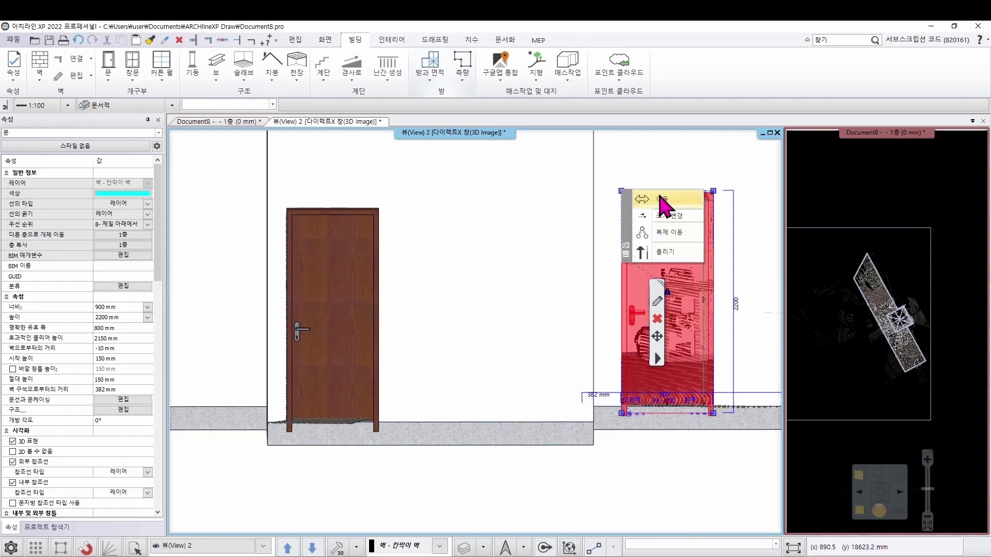
pyautogui.click(666, 200)
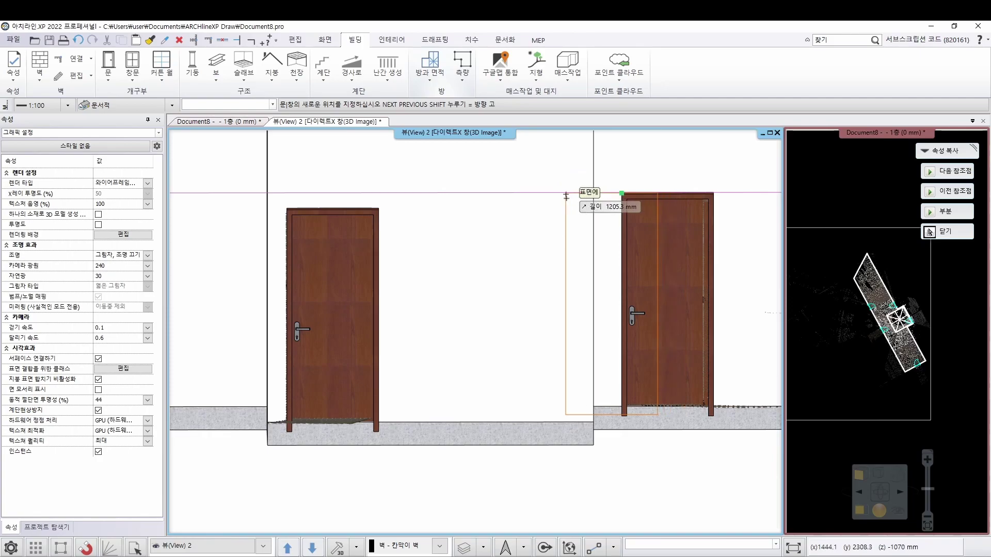
pyautogui.click(929, 232)
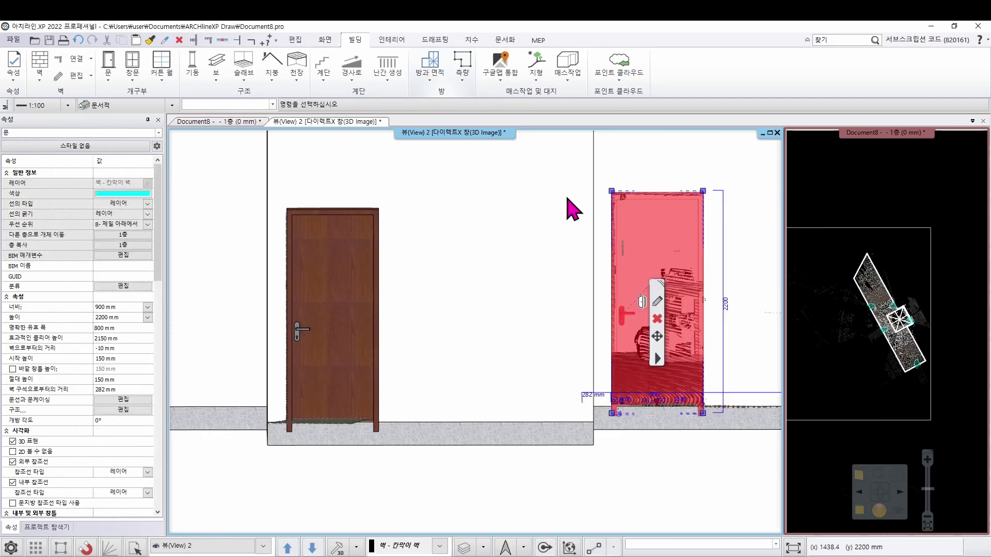
# Check the moved door and the projecting-bay door against the scanned openings behind their walls
pyautogui.click(653, 170)
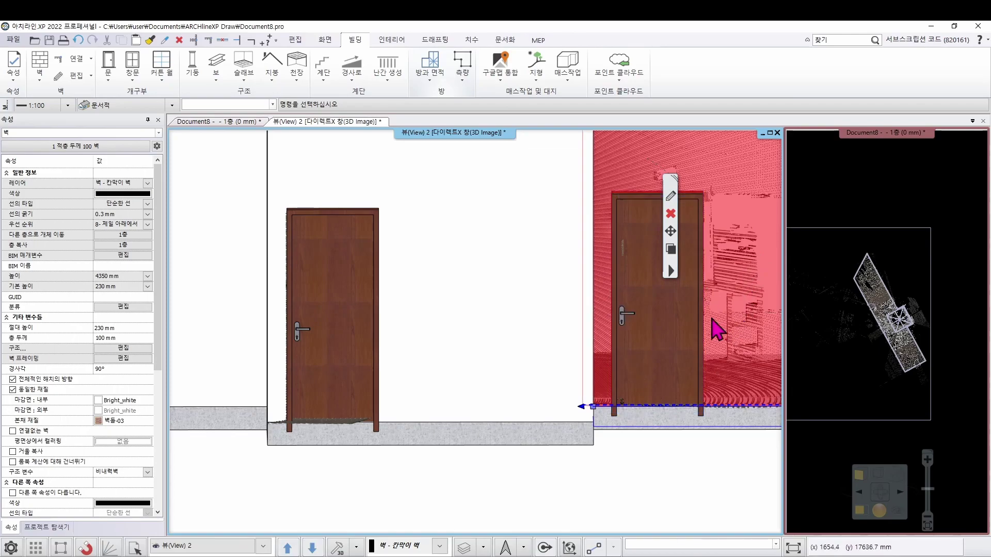
pyautogui.click(333, 267)
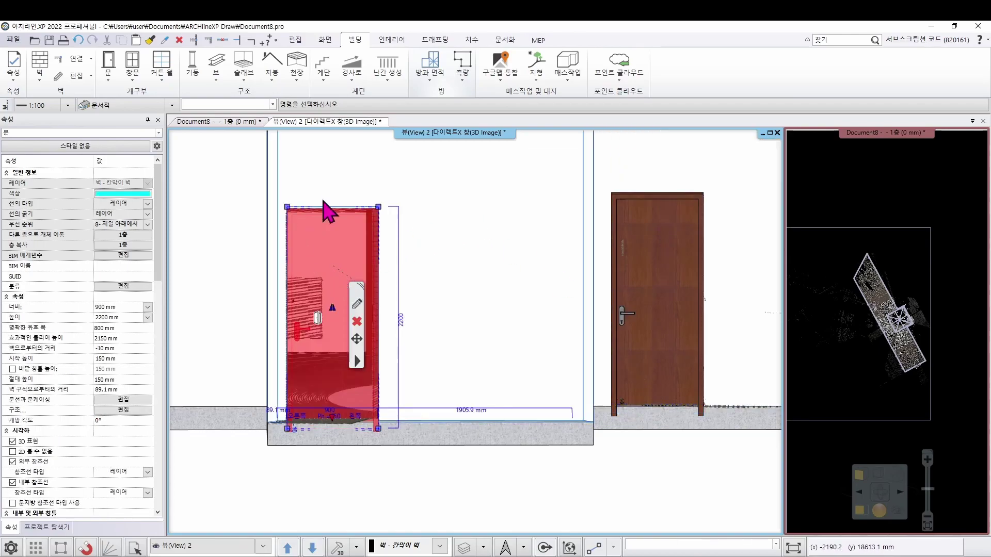
pyautogui.click(325, 173)
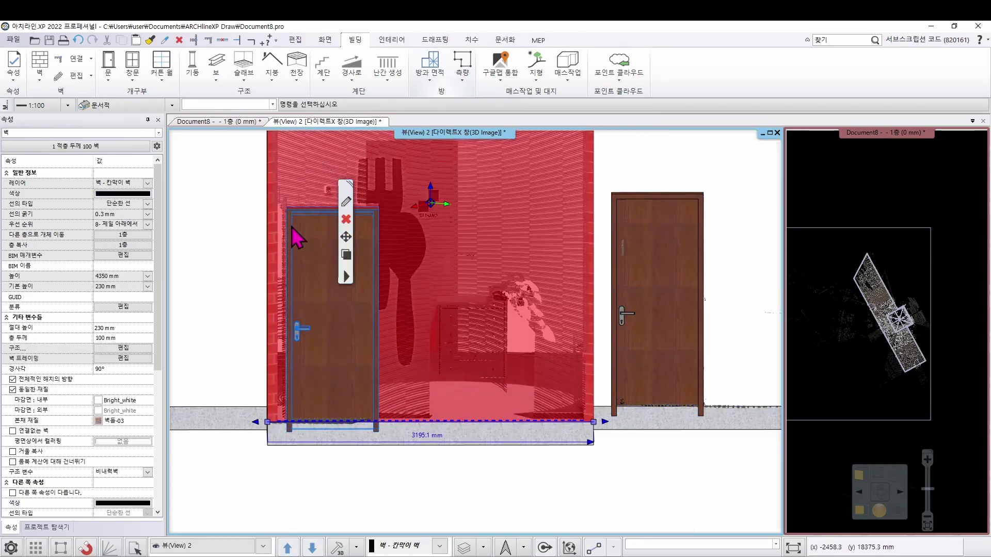
pyautogui.scroll(5, 297, 233)
pyautogui.moveTo(410, 289); pyautogui.dragTo(485, 345, button='middle')
pyautogui.scroll(-6, 489, 350)
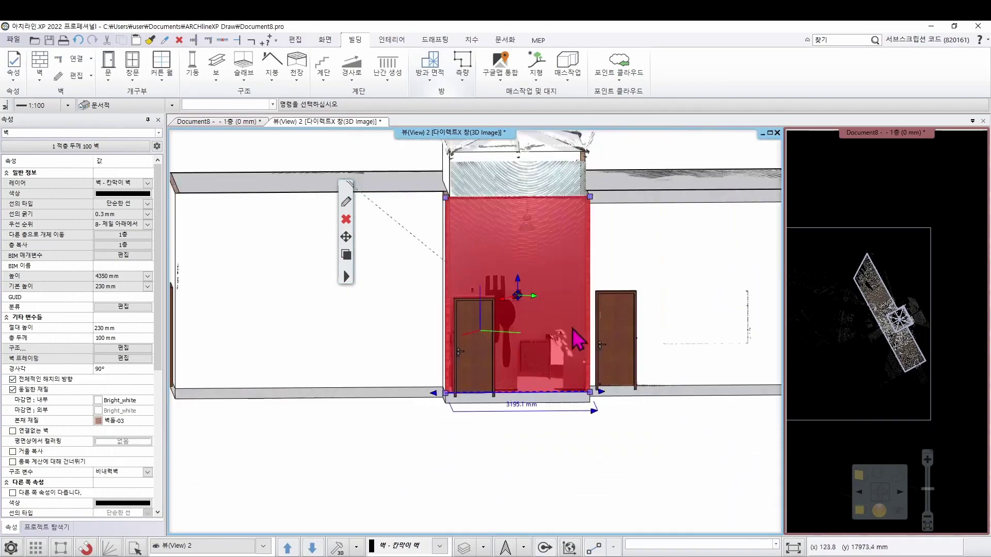
# Set up a double sliding window 1800 mm wide, 2100 mm high and 220 mm thick for the long front wall
pyautogui.click(638, 431)
pyautogui.scroll(-5, 653, 372)
pyautogui.moveTo(478, 281); pyautogui.dragTo(389, 321, button='middle')
pyautogui.scroll(2, 412, 354)
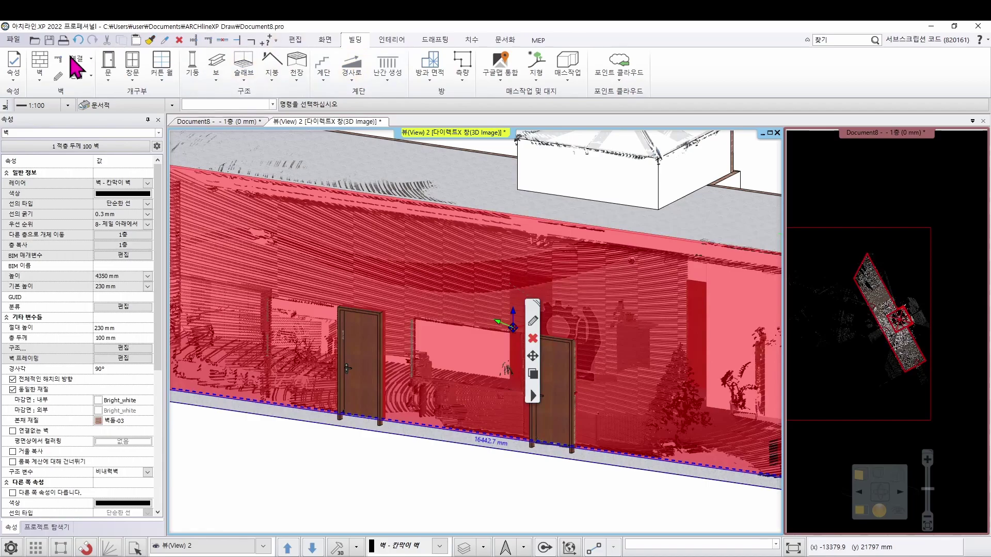
pyautogui.rightClick(138, 64)
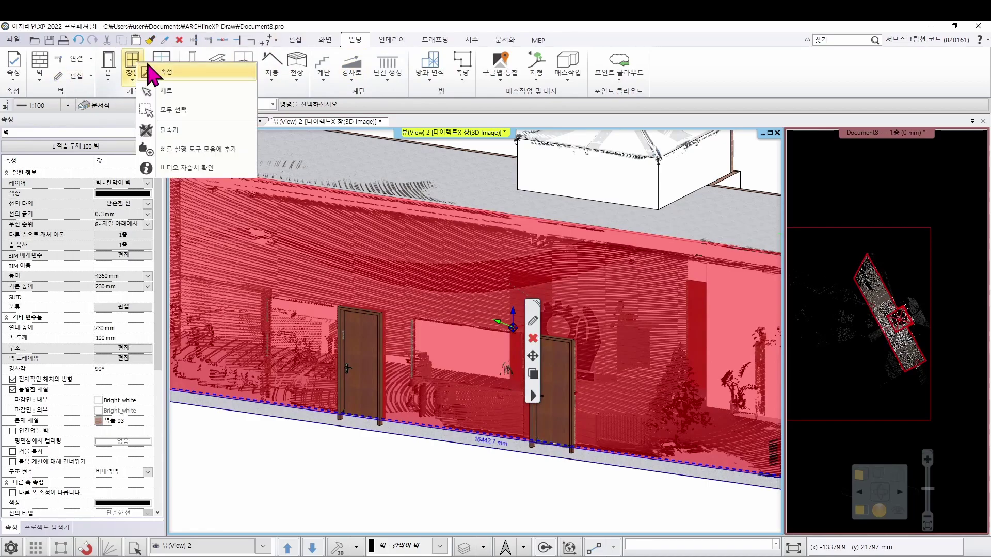
pyautogui.click(154, 73)
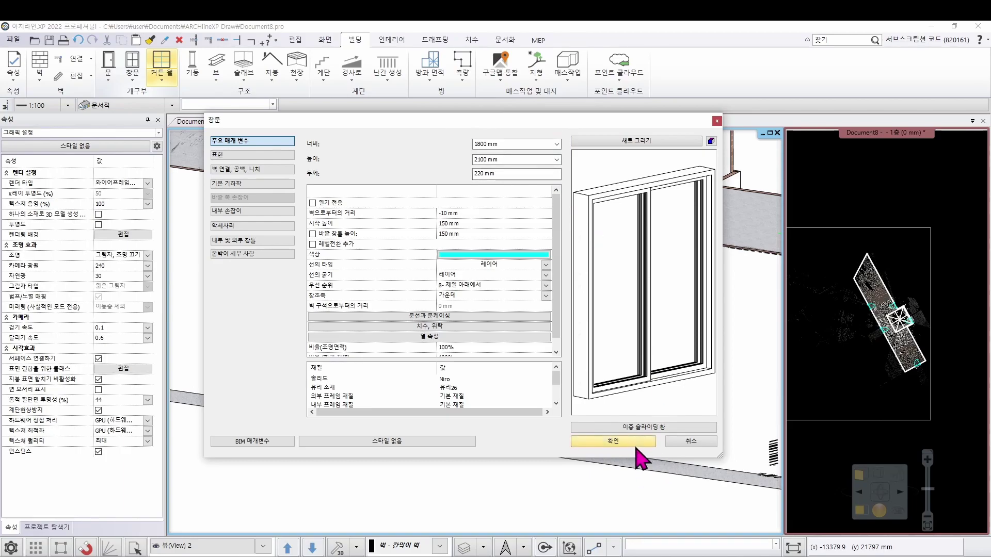
pyautogui.click(609, 442)
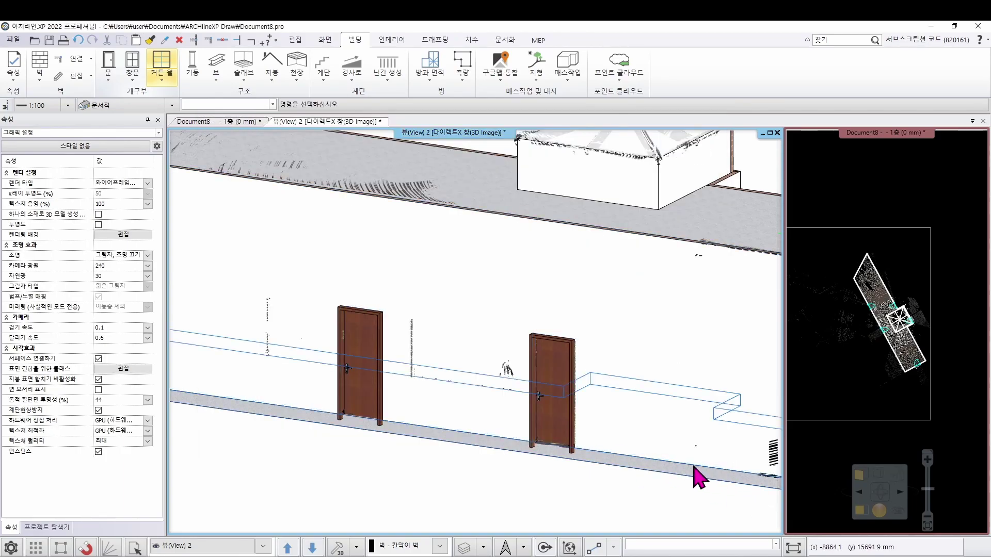
# Place the sliding window in the front wall between the two doors, aligned with the corner of the scanned opening
pyautogui.click(133, 73)
pyautogui.click(181, 218)
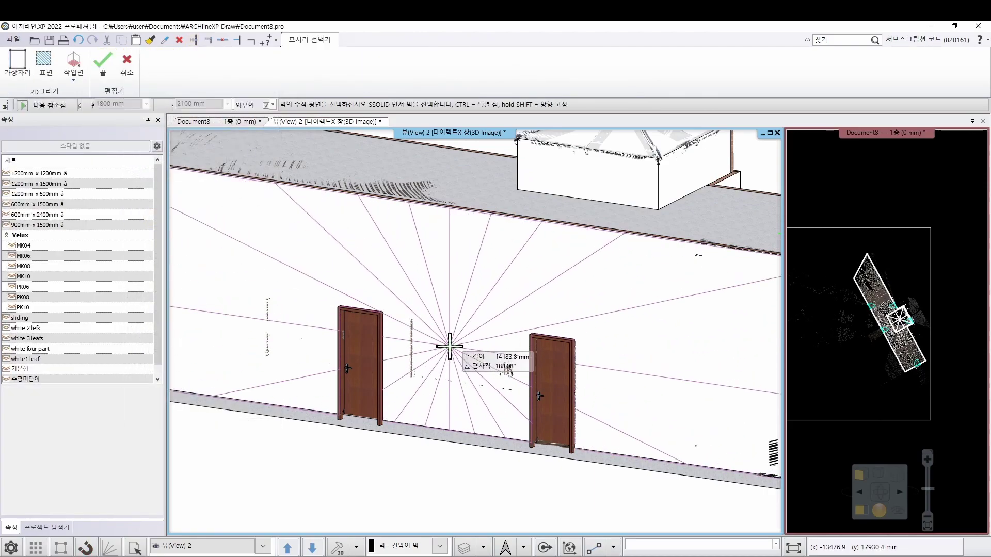
pyautogui.click(450, 344)
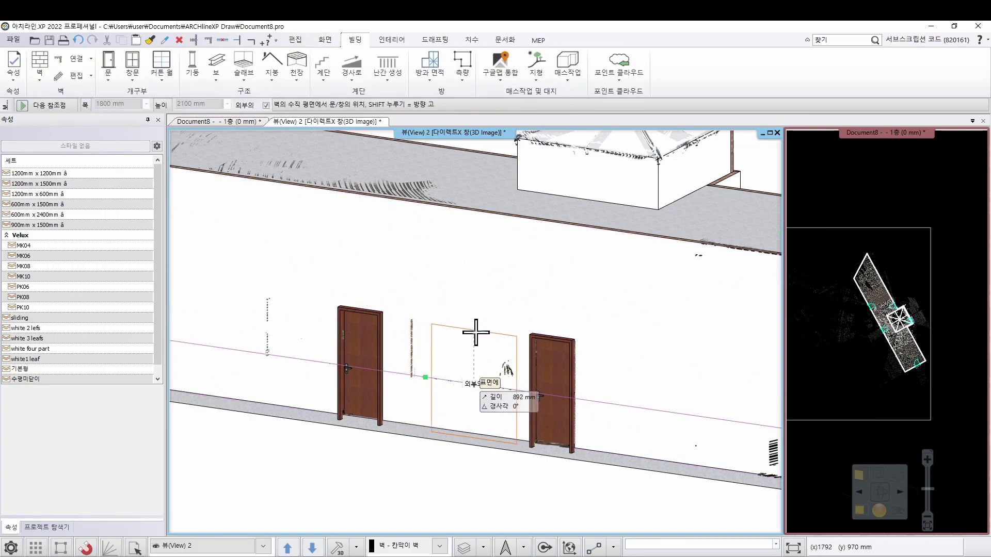
pyautogui.click(411, 322)
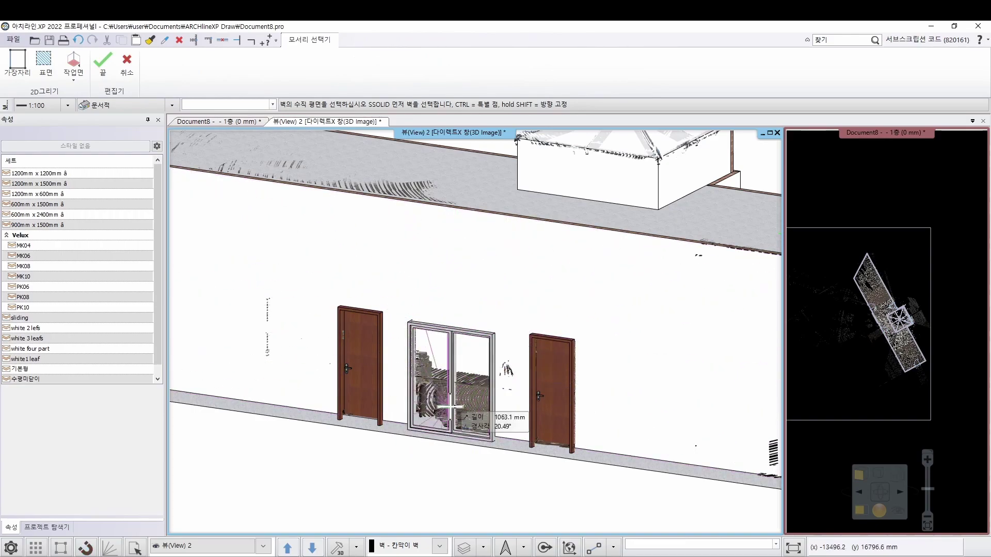
pyautogui.press('Escape')
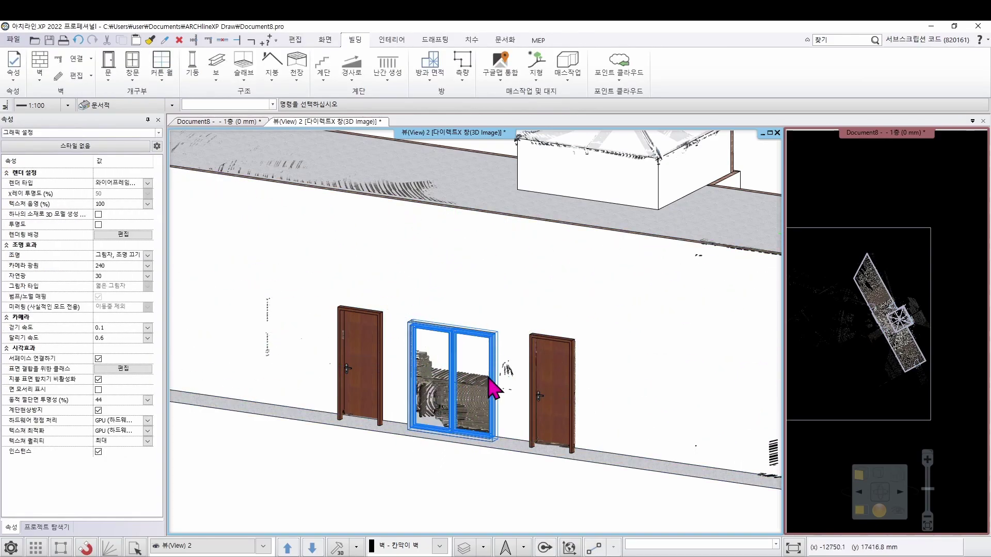
# Compare the new sliding window with the scanned opening behind the highlighted front wall
pyautogui.scroll(-3, 457, 359)
pyautogui.scroll(5, 478, 394)
pyautogui.moveTo(481, 346); pyautogui.dragTo(435, 326, button='middle')
pyautogui.scroll(1, 435, 297)
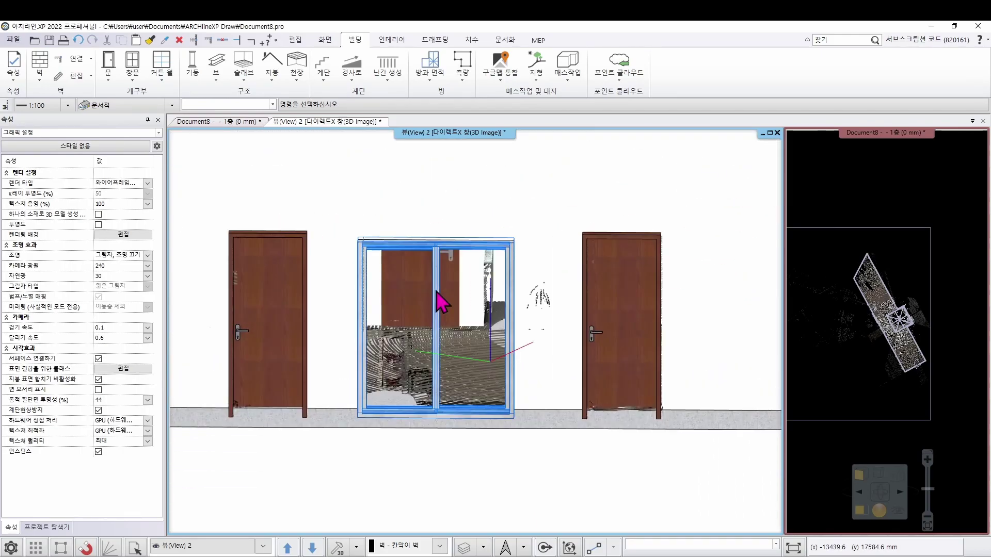
pyautogui.scroll(-3, 435, 297)
pyautogui.scroll(3, 486, 307)
pyautogui.moveTo(486, 308); pyautogui.dragTo(465, 267, button='middle')
pyautogui.click(515, 244)
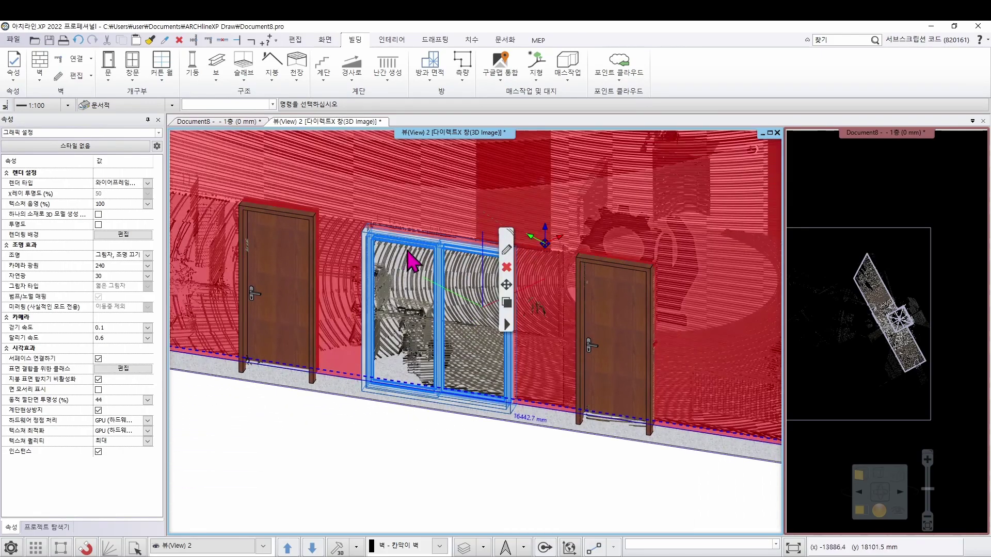
pyautogui.scroll(5, 444, 289)
pyautogui.scroll(-2, 453, 294)
pyautogui.moveTo(449, 303); pyautogui.dragTo(436, 263, button='middle')
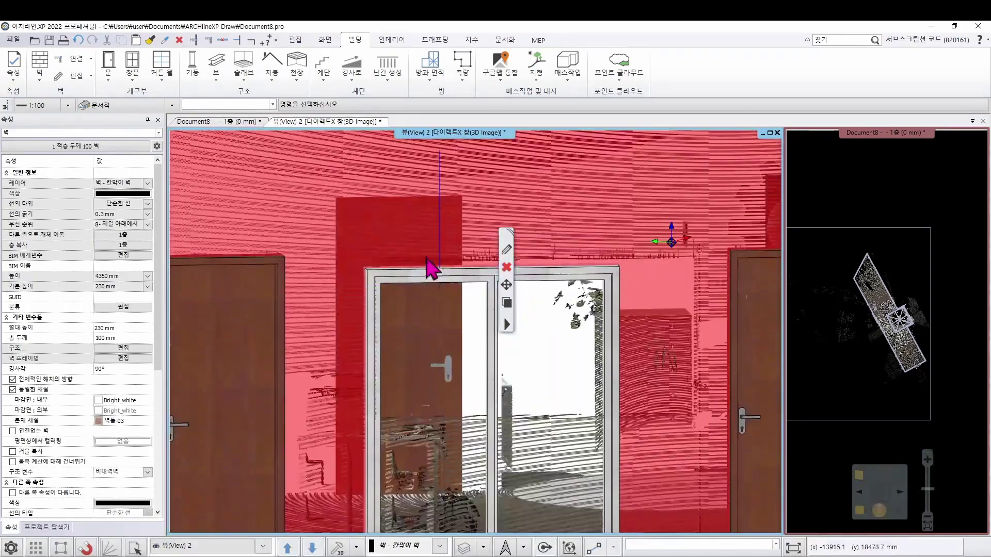
pyautogui.moveTo(450, 298); pyautogui.dragTo(515, 325, button='middle')
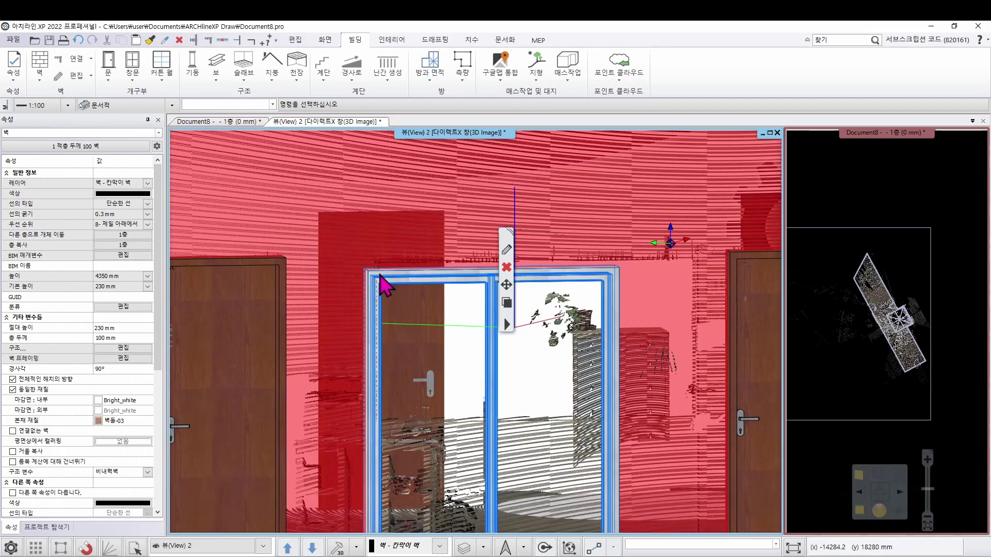
# Move the sliding window about 527 mm along the front wall toward the door nearer the end wall
pyautogui.click(617, 279)
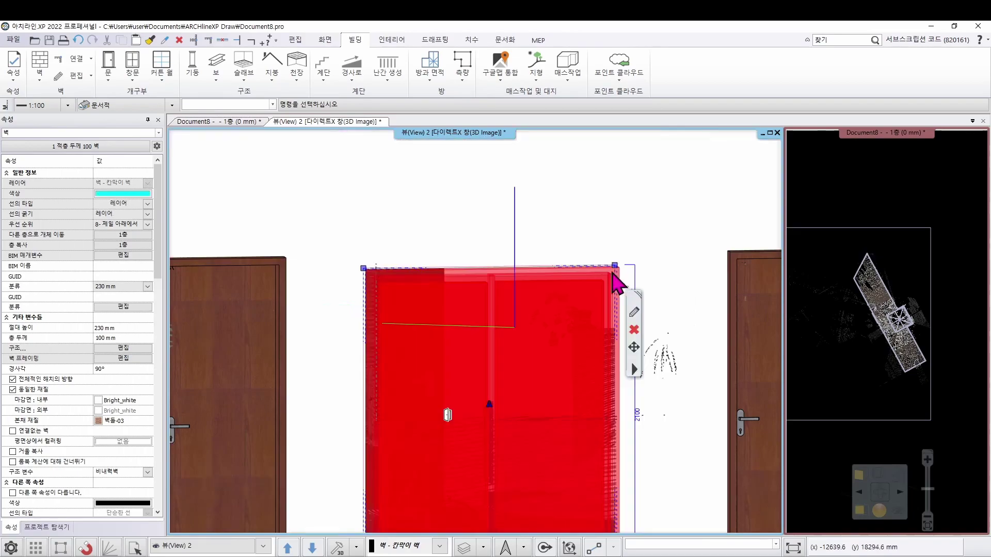
pyautogui.click(658, 278)
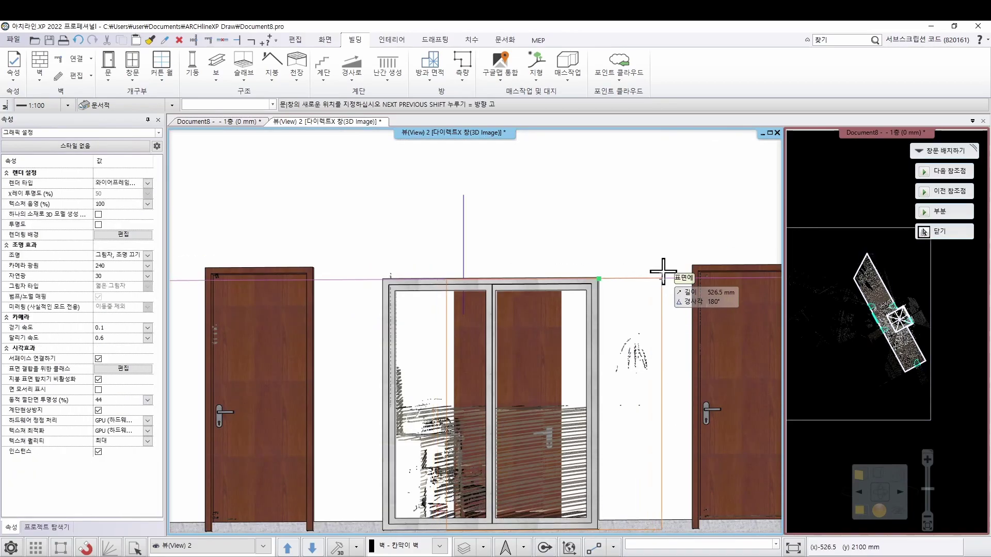
pyautogui.click(662, 279)
pyautogui.click(671, 286)
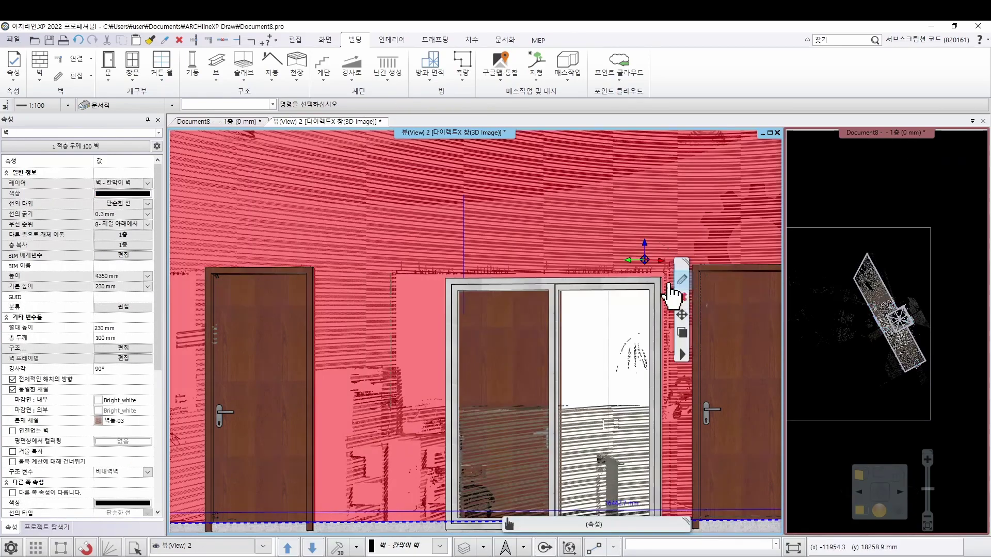
# Move the sliding window about 54 mm along the front wall toward the neighbouring door nearer the end wall
pyautogui.click(658, 286)
pyautogui.click(661, 279)
pyautogui.click(680, 283)
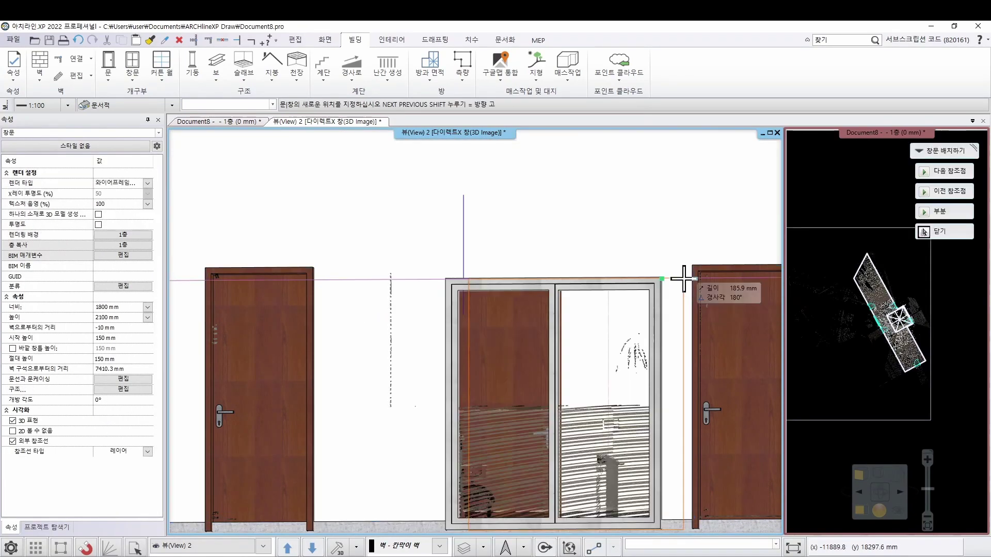
pyautogui.scroll(3, 663, 279)
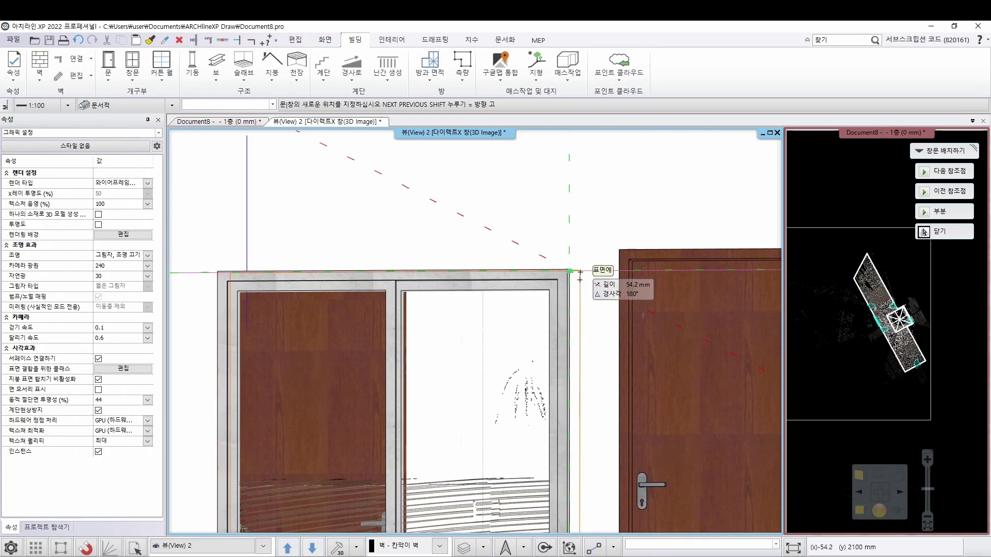
pyautogui.click(585, 233)
pyautogui.scroll(-5, 613, 210)
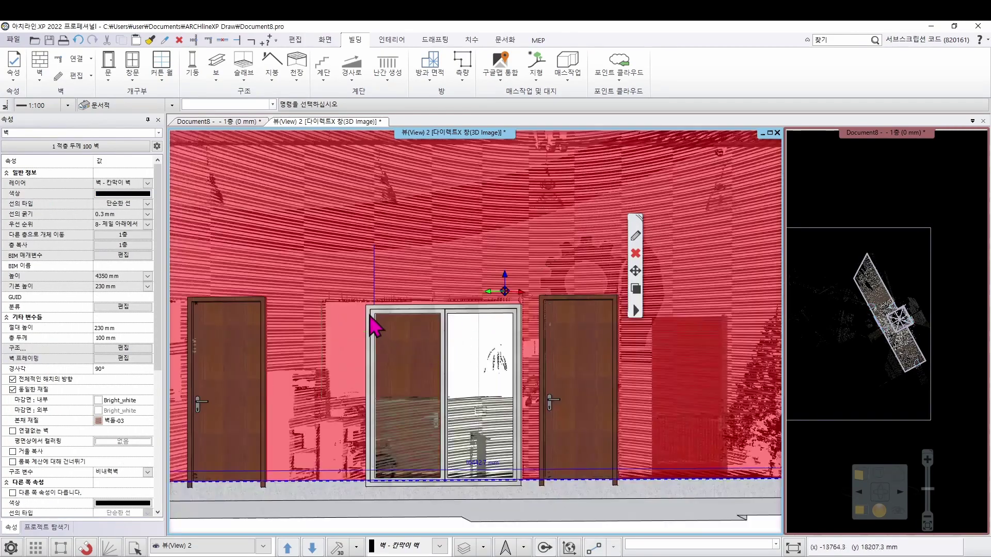
# Resize the sliding window from its upper corner to the scanned opening's edge, about 2330 mm wide and 2115 mm high
pyautogui.click(375, 327)
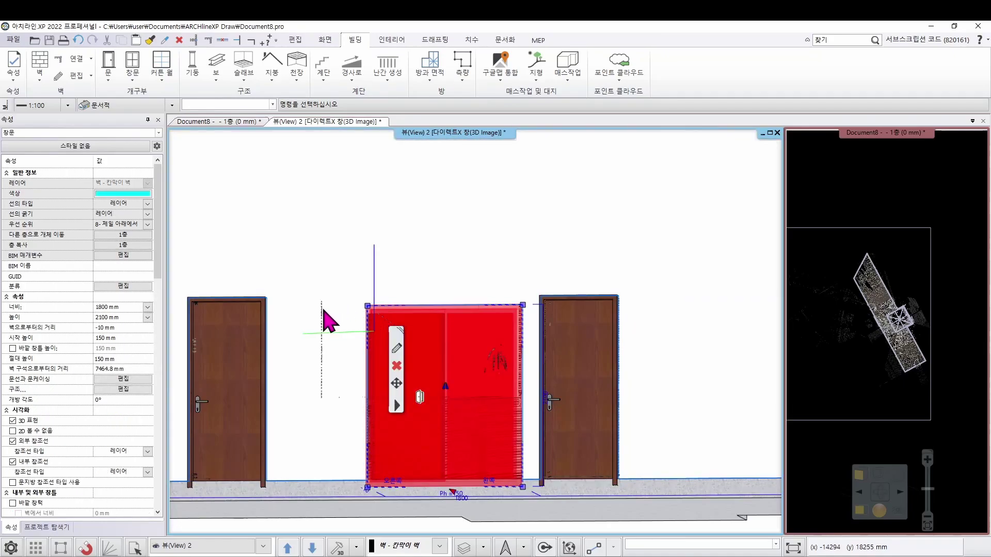
pyautogui.moveTo(372, 307)
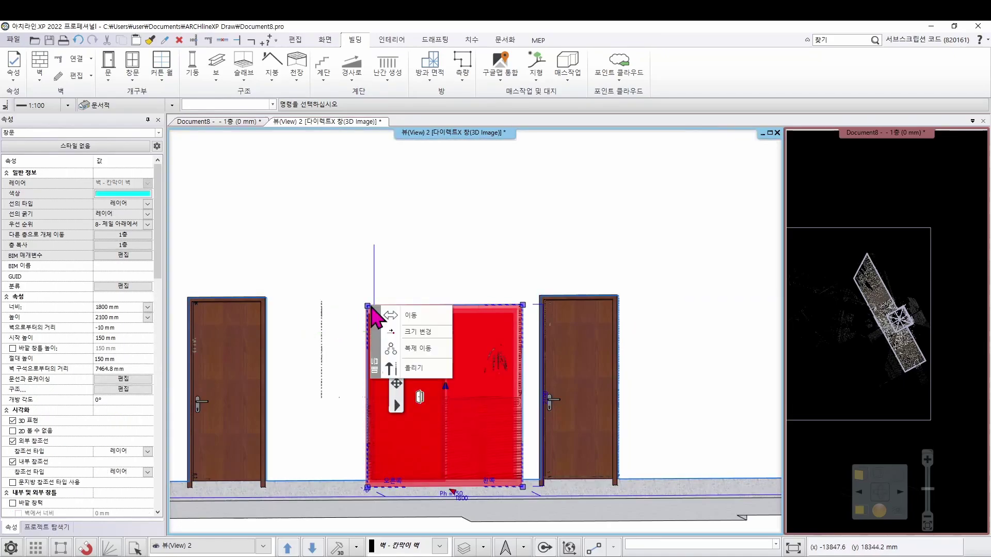
pyautogui.click(401, 331)
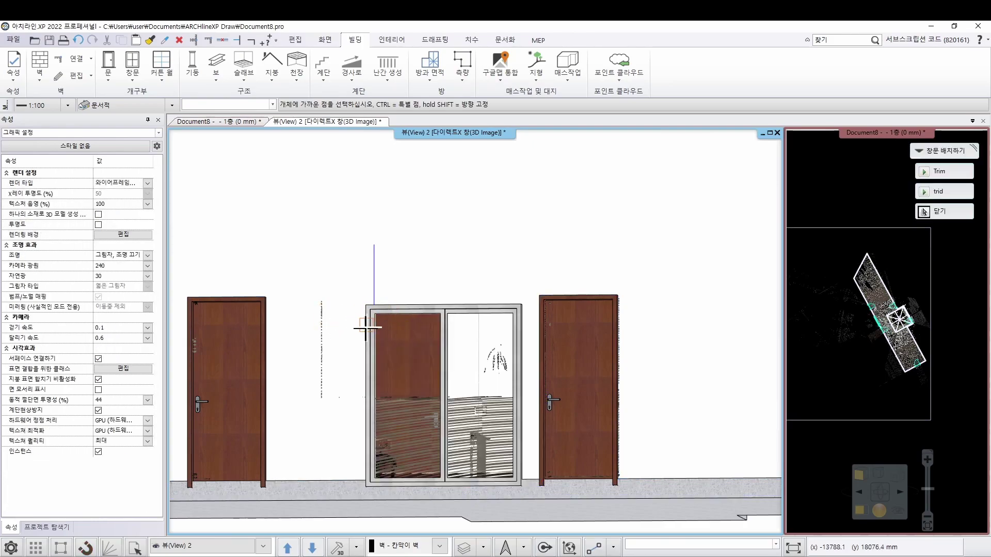
pyautogui.click(368, 324)
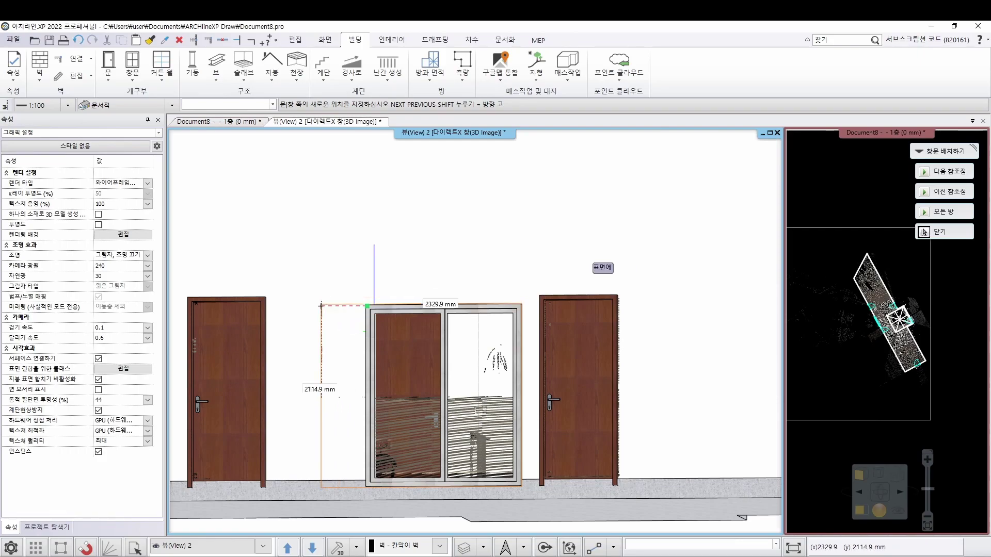
pyautogui.click(923, 233)
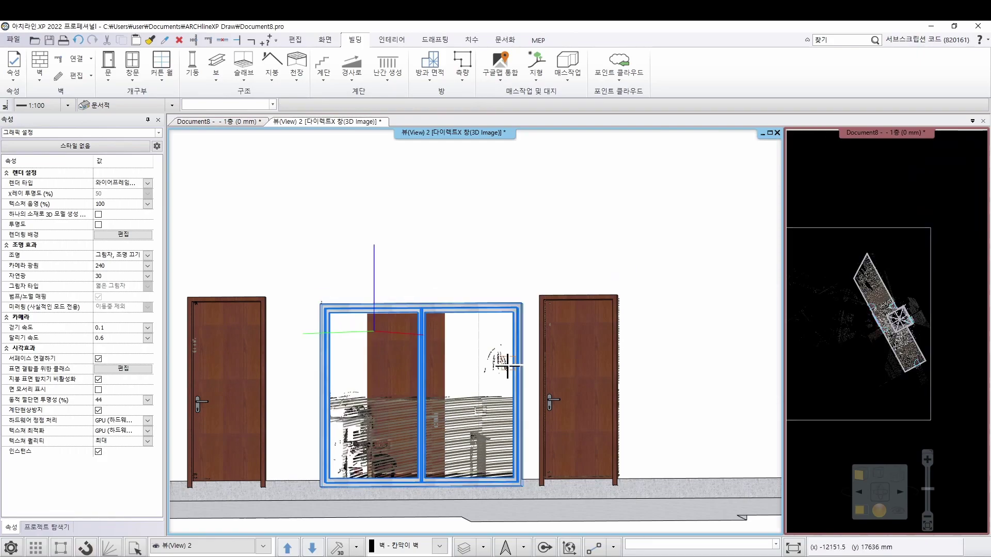
pyautogui.click(419, 311)
pyautogui.press('Escape')
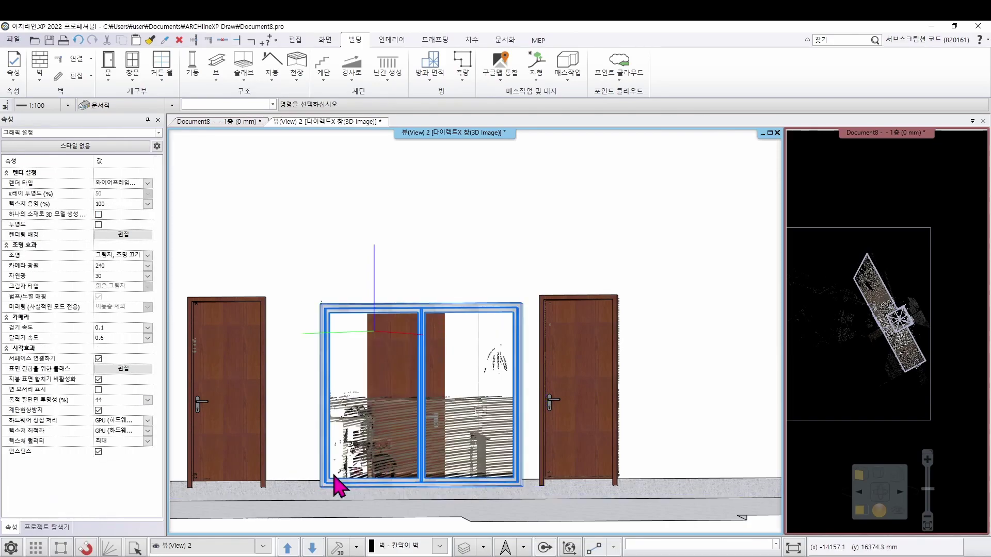
# Raise the sliding window's lower edge to the scanned sill line and compare it with the scan behind the front wall
pyautogui.click(331, 489)
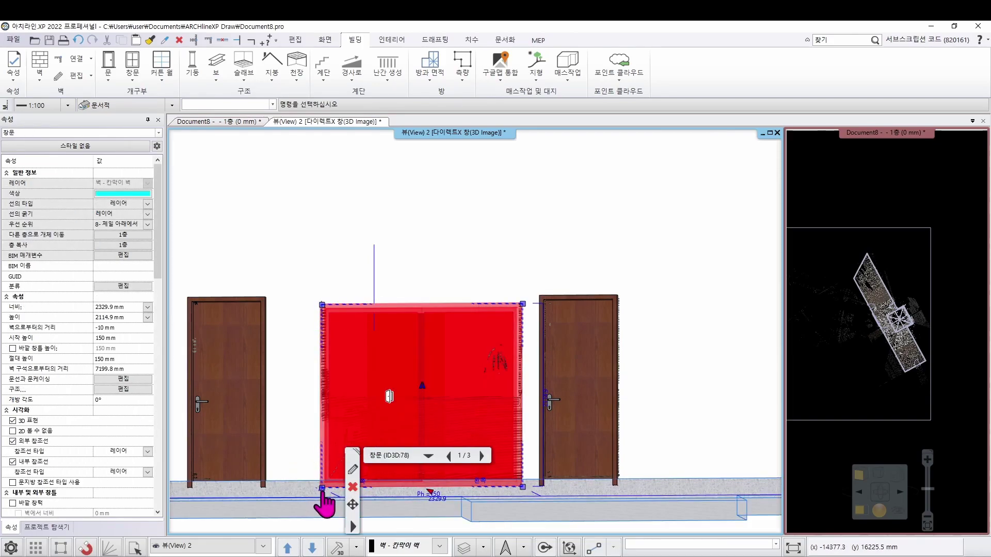
pyautogui.moveTo(322, 489)
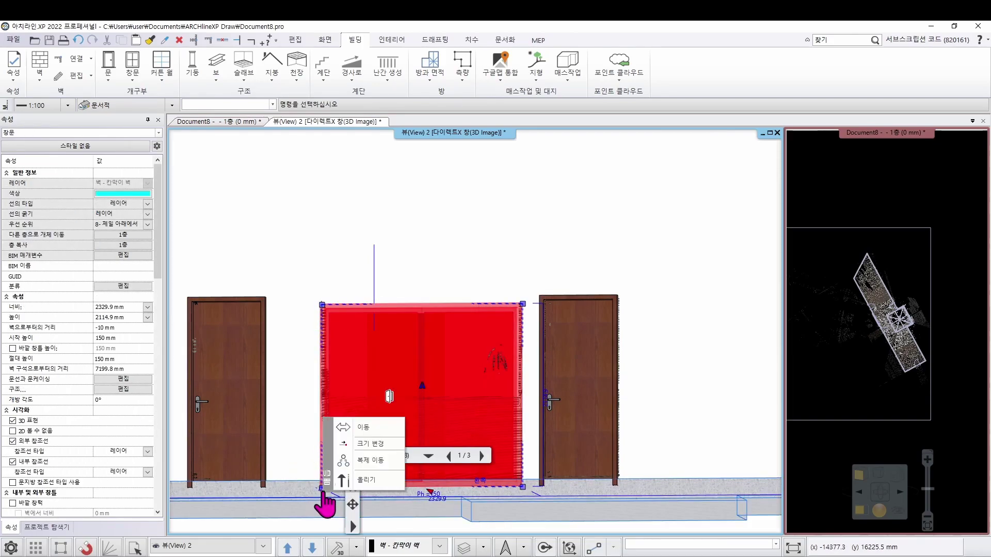
pyautogui.click(370, 443)
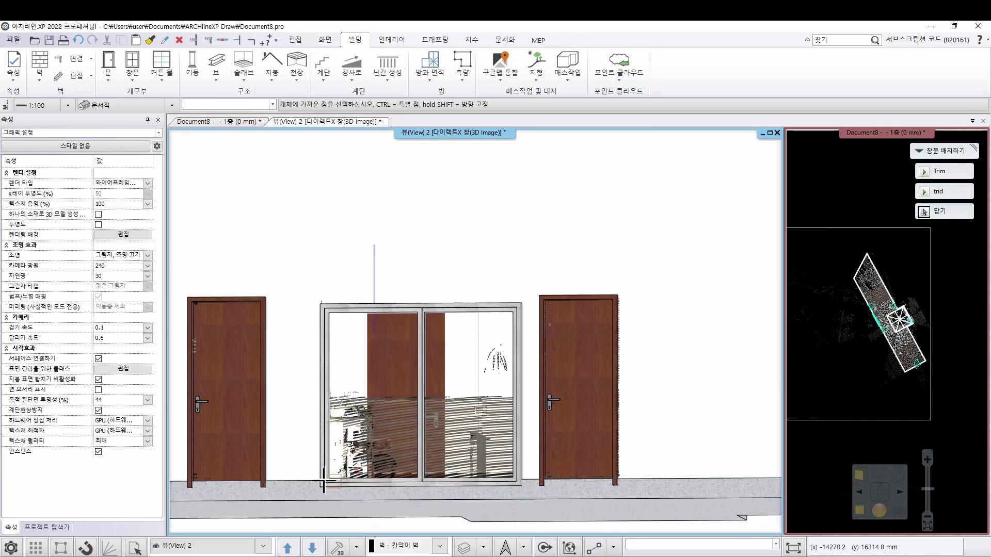
pyautogui.click(405, 485)
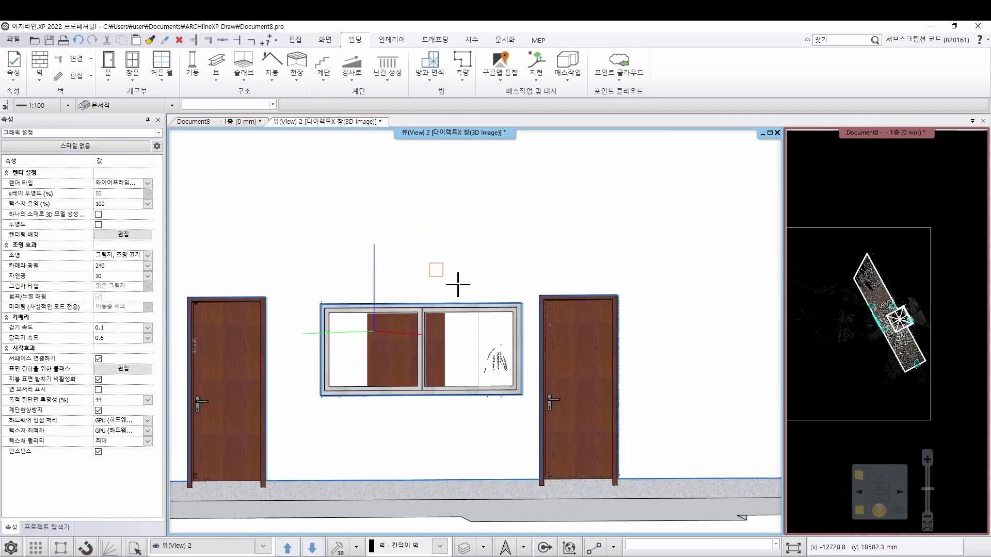
pyautogui.press('Escape')
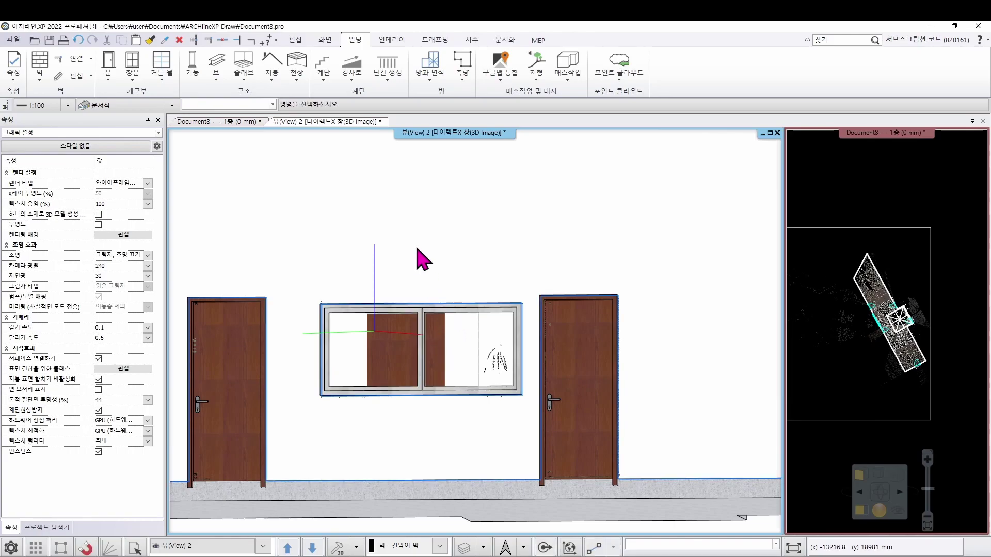
pyautogui.click(412, 227)
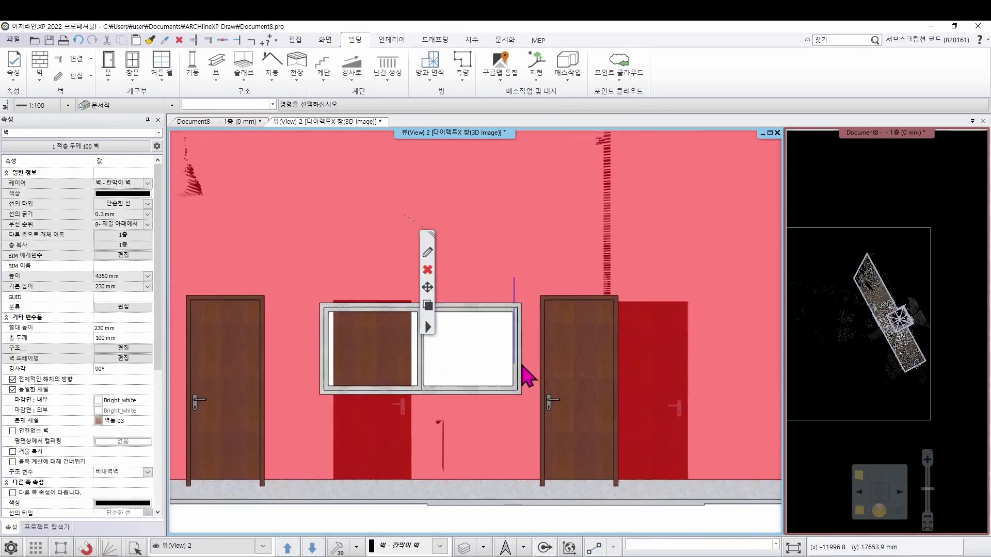
pyautogui.moveTo(521, 364)
pyautogui.mouseDown(button='middle')
pyautogui.moveTo(496, 395)
pyautogui.moveTo(524, 379)
pyautogui.moveTo(498, 365)
pyautogui.moveTo(514, 377)
pyautogui.mouseUp(button='middle')
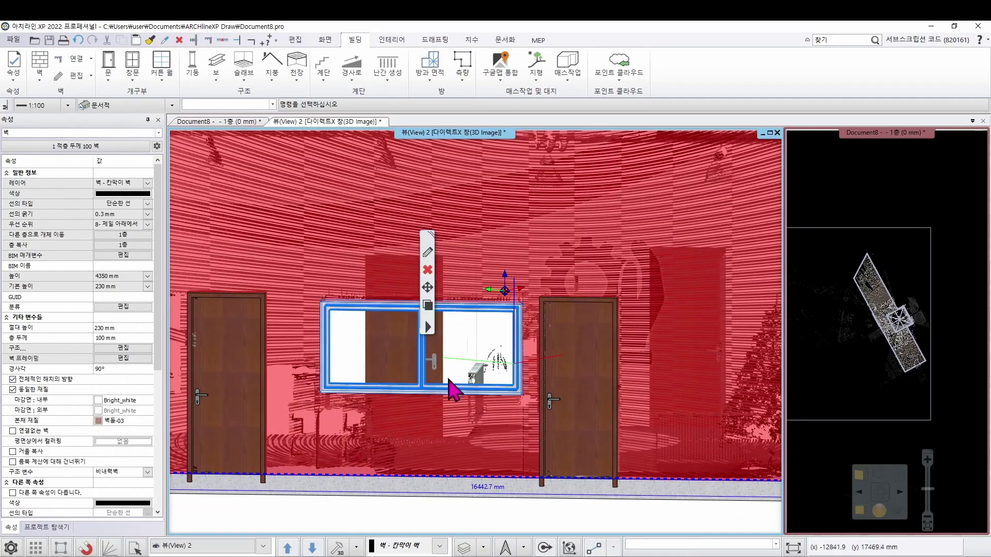
pyautogui.scroll(-3, 407, 368)
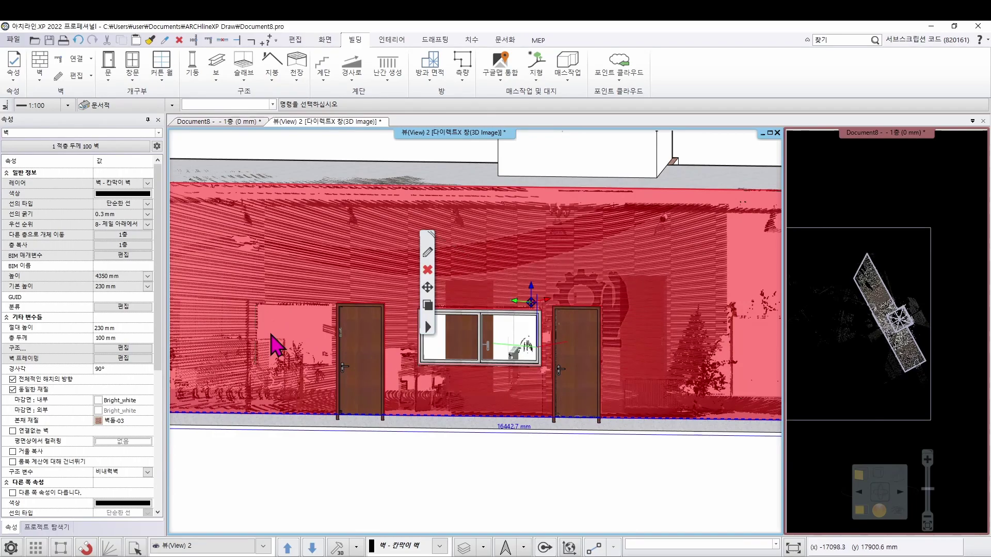
# Place another 1800 x 2100 mm sliding window in the front wall, on the far side of the door from the first window
pyautogui.click(132, 77)
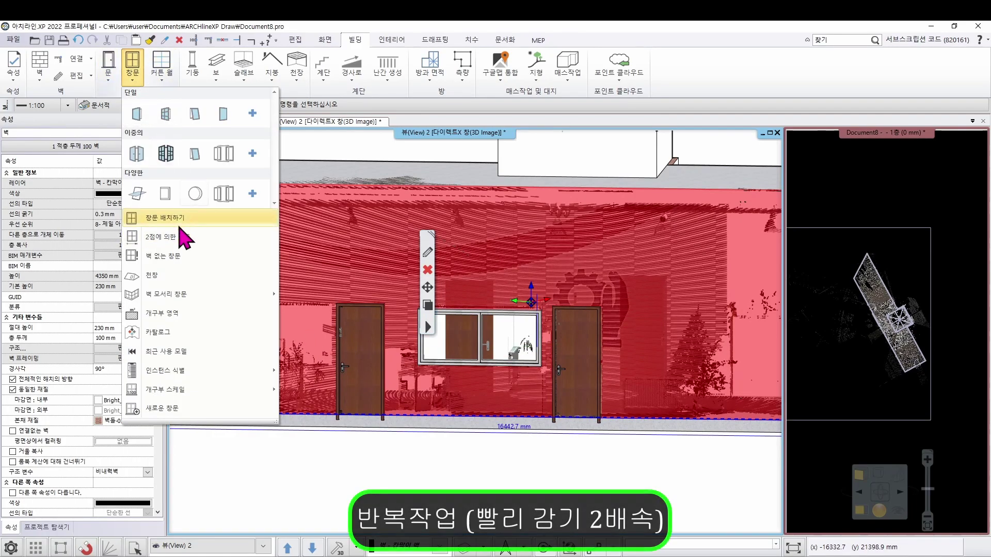
pyautogui.click(187, 239)
pyautogui.click(285, 323)
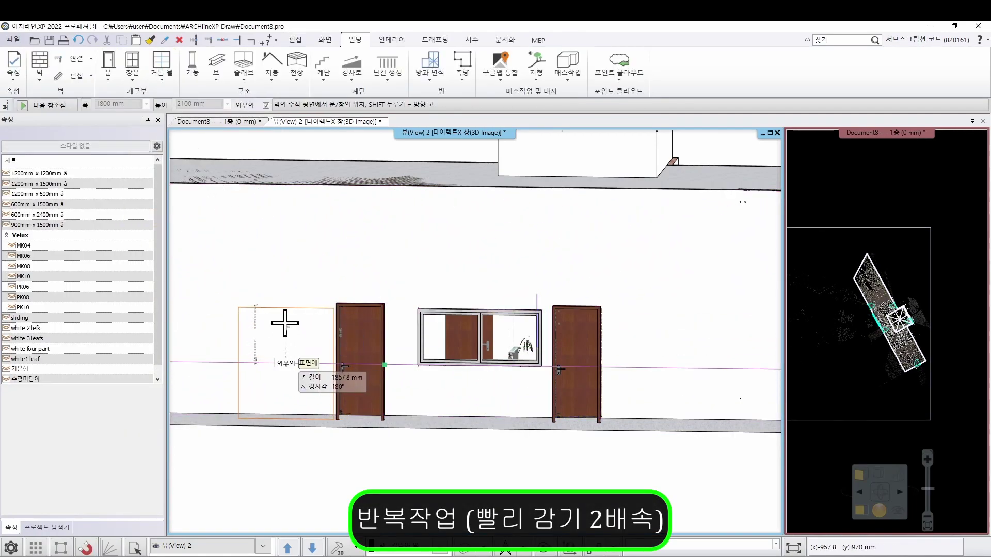
pyautogui.press('Tab')
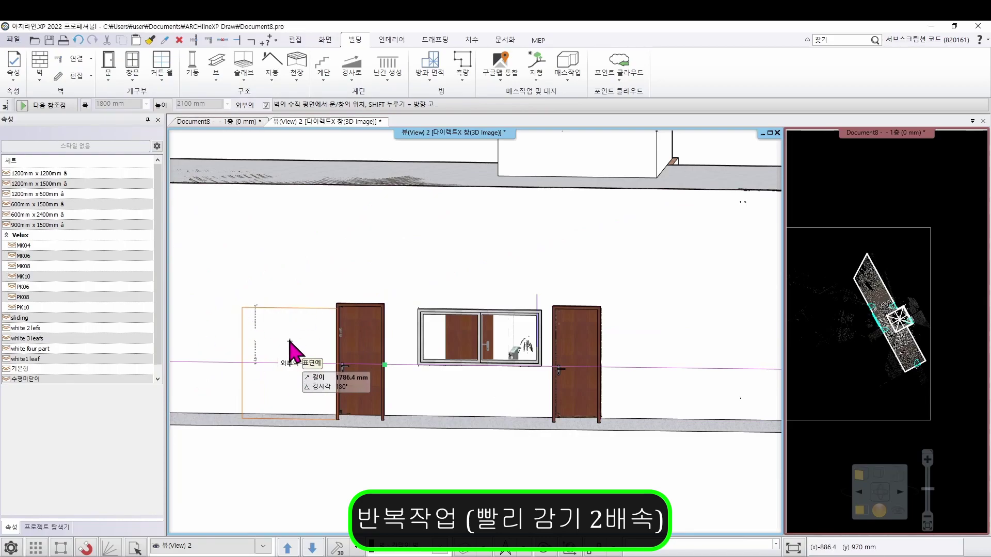
pyautogui.press('ctrl')
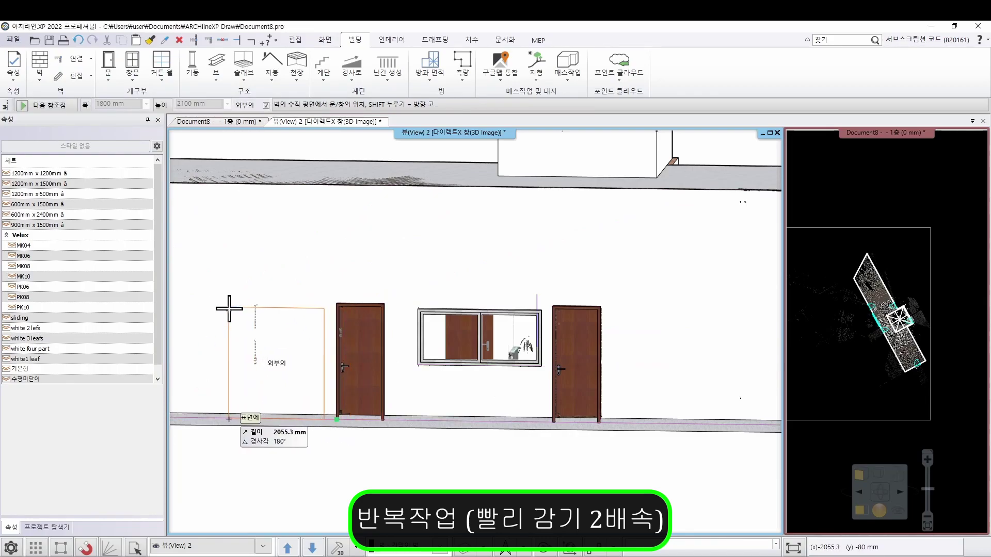
pyautogui.click(229, 310)
pyautogui.click(281, 308)
pyautogui.moveTo(275, 346); pyautogui.dragTo(422, 318, button='middle')
pyautogui.scroll(3, 421, 313)
pyautogui.press('Escape')
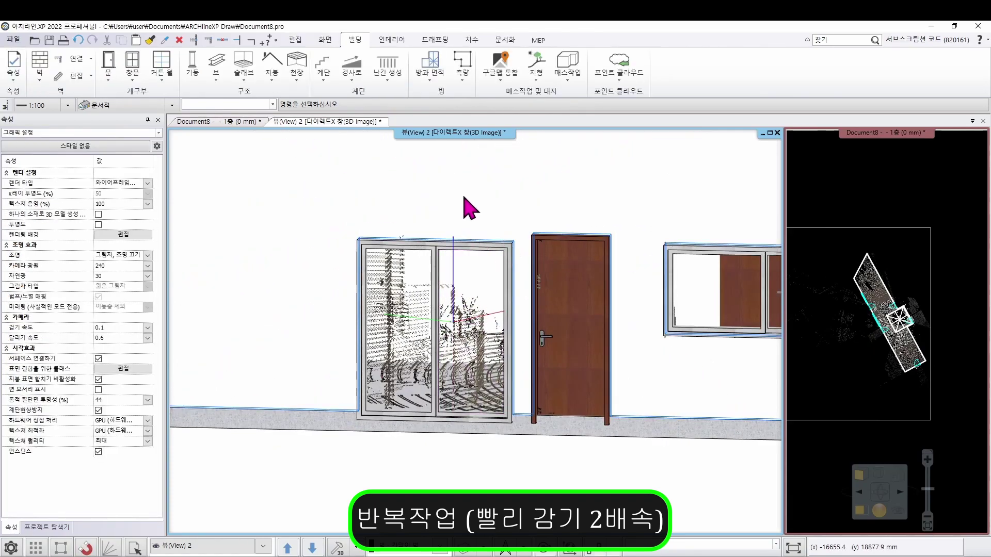
# Move the new sliding window about 135 mm toward the adjacent door to match the scanned opening's edge
pyautogui.click(464, 201)
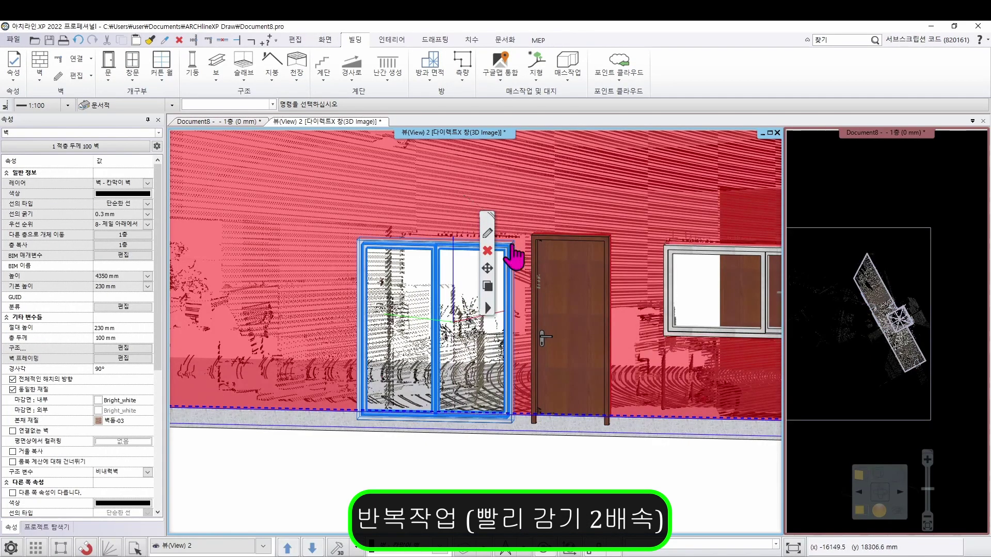
pyautogui.click(511, 258)
pyautogui.click(528, 297)
pyautogui.scroll(5, 440, 318)
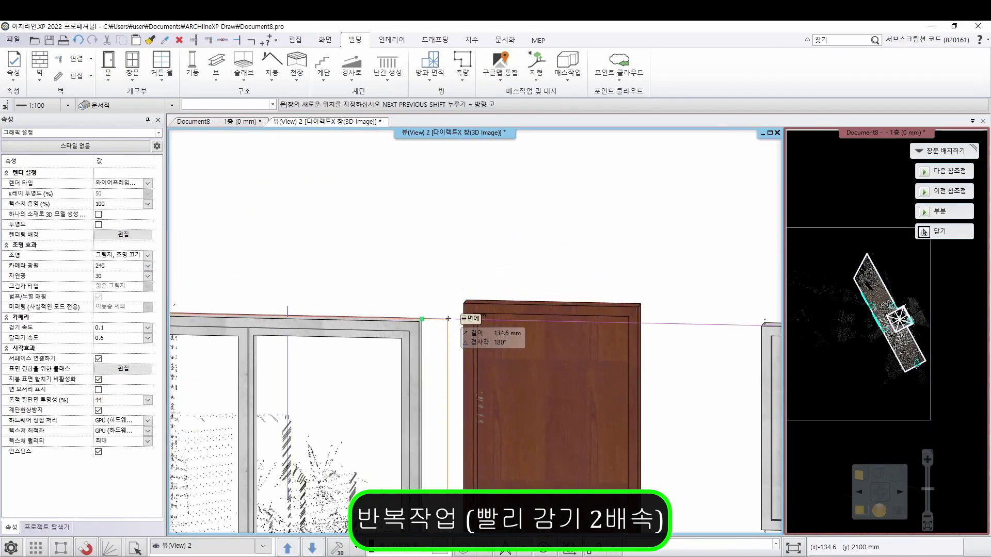
pyautogui.click(447, 319)
pyautogui.click(455, 283)
pyautogui.scroll(-3, 444, 297)
# Resize the new window vertically to the scanned opening, 1097 mm high with its sill at 1247 mm, keeping it 1800 mm wide
pyautogui.click(423, 340)
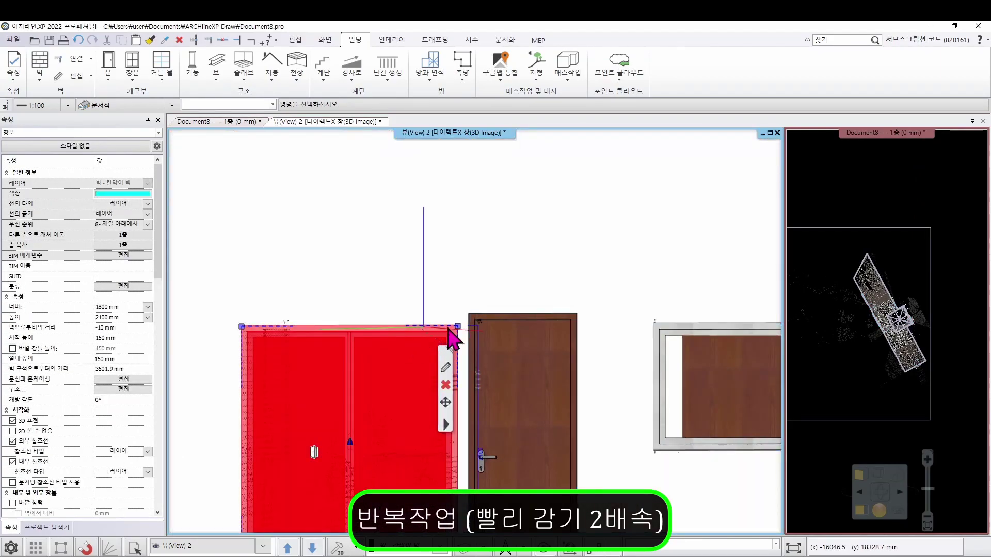
pyautogui.click(483, 303)
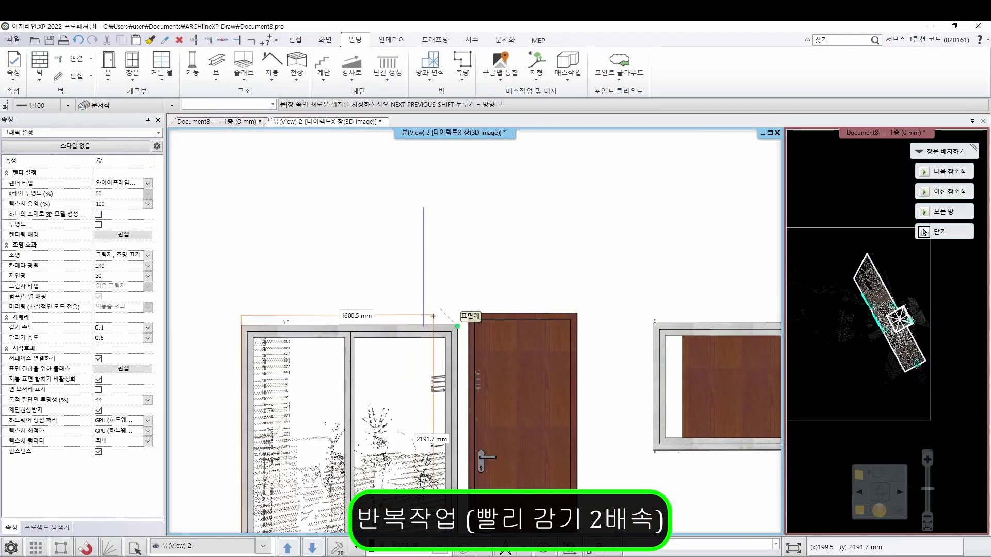
pyautogui.scroll(2, 434, 316)
pyautogui.click(458, 321)
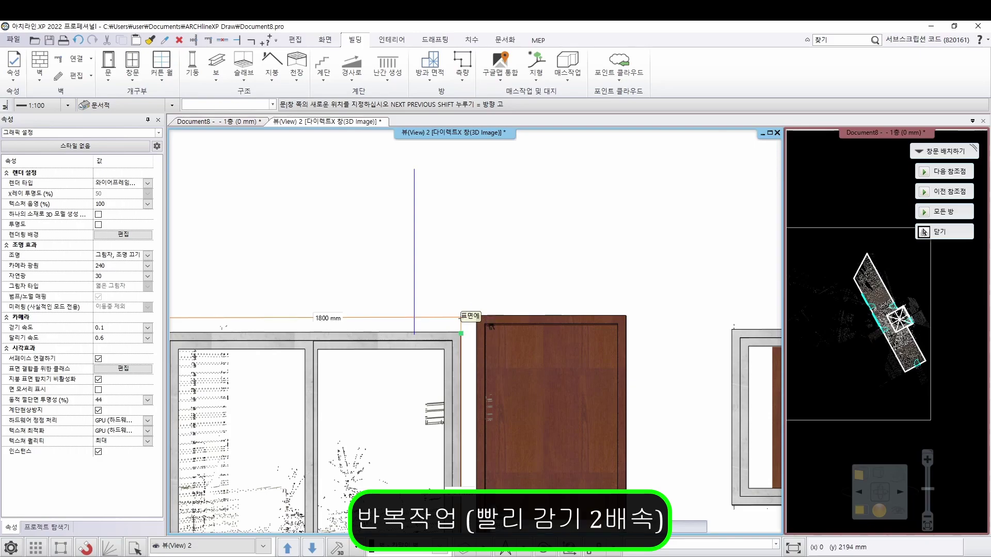
pyautogui.scroll(-3, 449, 341)
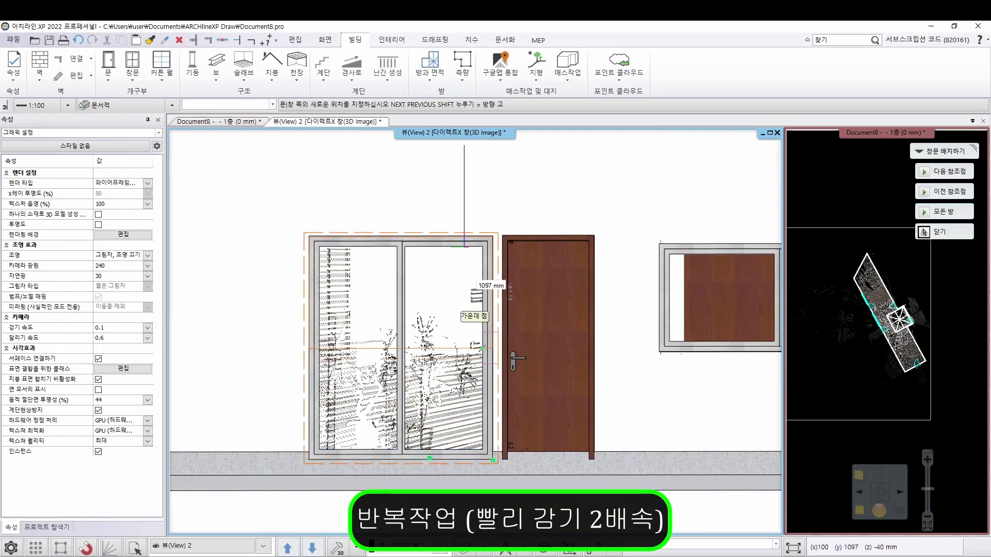
pyautogui.click(402, 405)
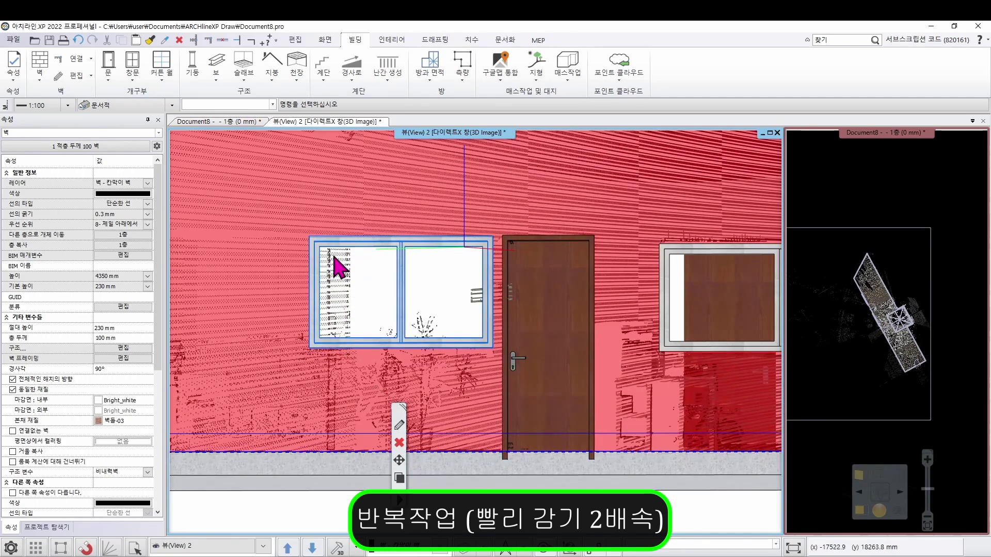
# Narrow the new window by pulling the side away from the door in to the scanned opening's edge
pyautogui.click(386, 243)
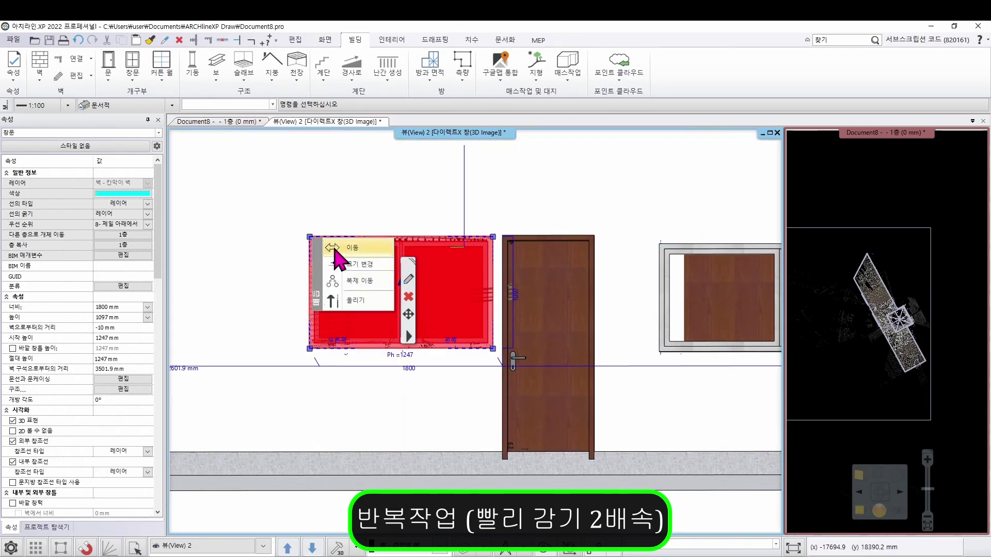
pyautogui.click(309, 238)
pyautogui.click(310, 238)
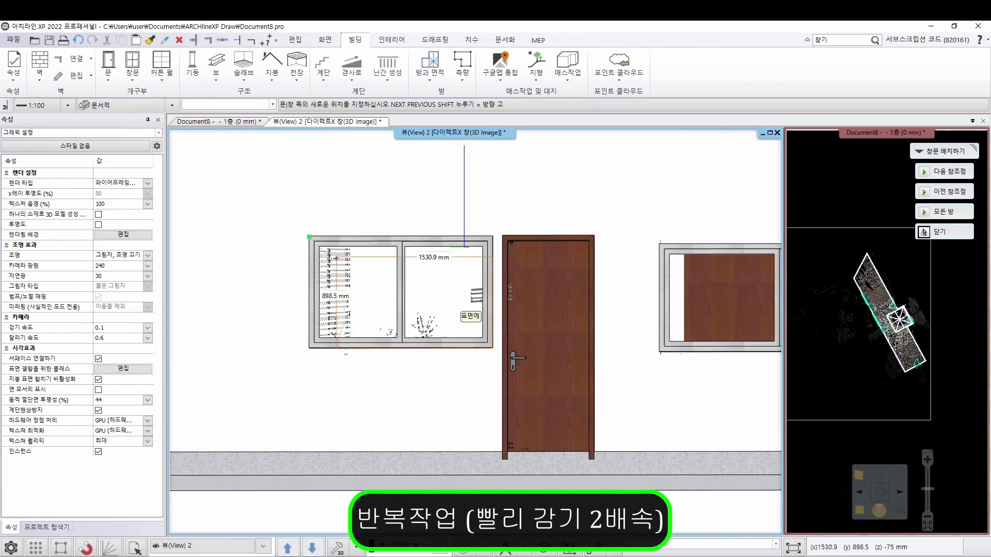
pyautogui.click(353, 234)
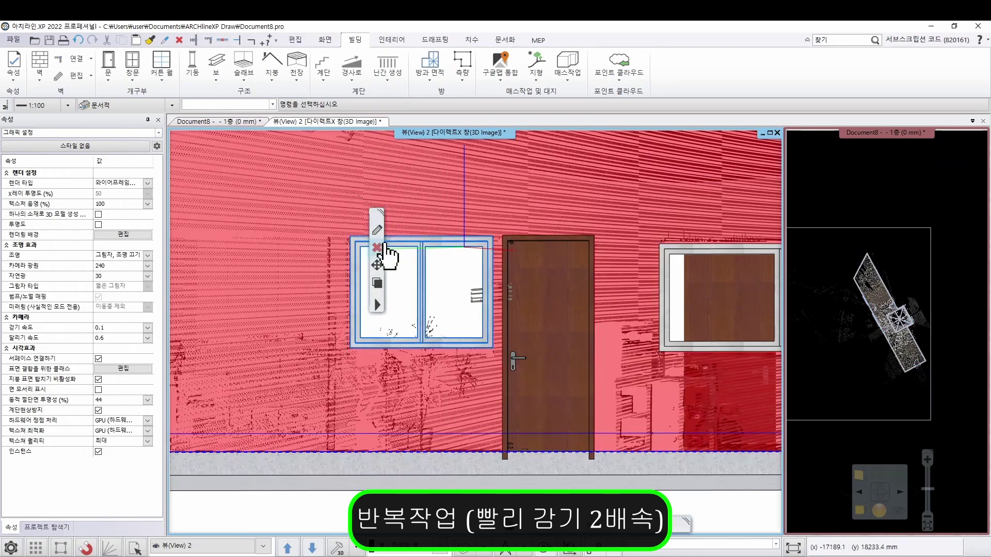
pyautogui.scroll(-5, 566, 287)
pyautogui.moveTo(527, 289)
pyautogui.mouseDown(button='middle')
pyautogui.moveTo(535, 325)
pyautogui.moveTo(604, 288)
pyautogui.moveTo(516, 295)
pyautogui.mouseUp(button='middle')
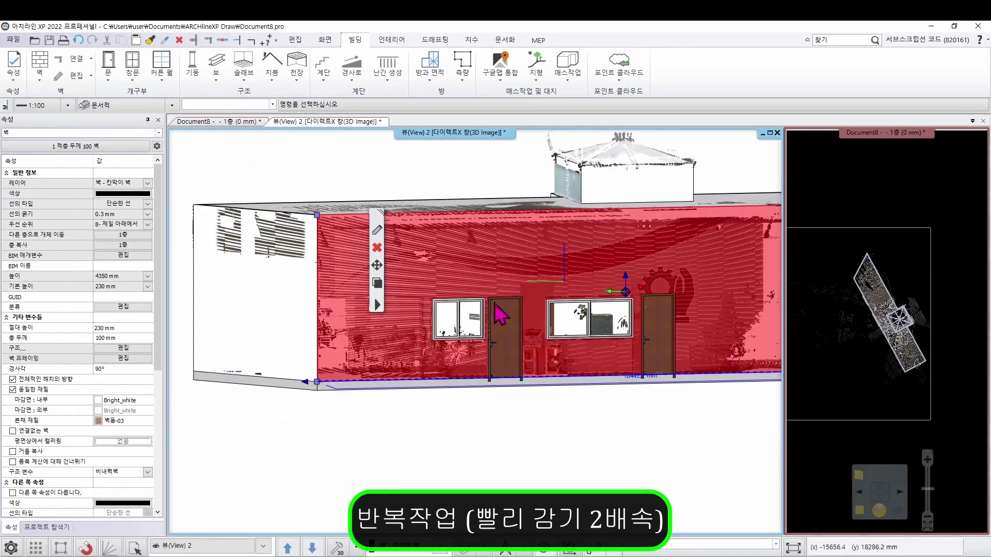
# Examine the scanned openings in the walls on the building's opposite side, including the one beside the projecting entrance block
pyautogui.scroll(-5, 450, 304)
pyautogui.moveTo(435, 345); pyautogui.dragTo(637, 394, button='middle')
pyautogui.moveTo(269, 330); pyautogui.dragTo(411, 330, button='middle')
pyautogui.moveTo(331, 323); pyautogui.dragTo(389, 315, button='middle')
pyautogui.scroll(4, 389, 315)
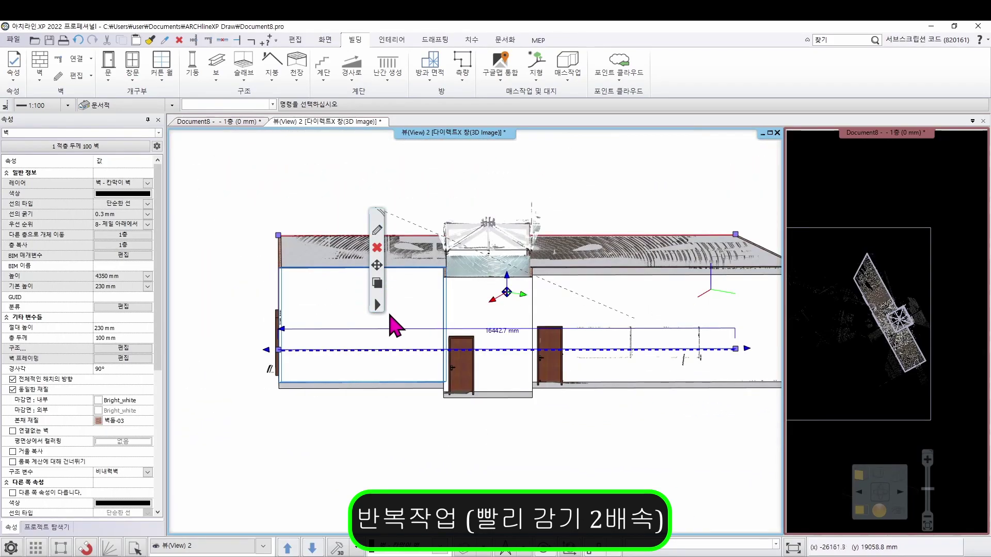
pyautogui.click(373, 322)
pyautogui.click(465, 308)
pyautogui.moveTo(671, 512); pyautogui.dragTo(494, 398, button='middle')
pyautogui.click(695, 354)
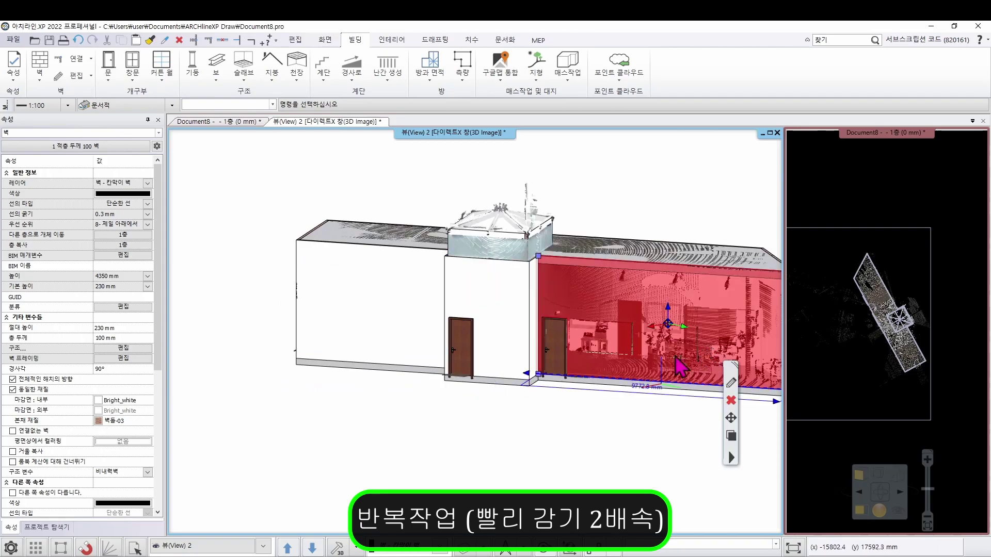
# Place two sliding windows, 1800 mm wide and 2100 mm high, side by side in the wall next to the entrance block's door
pyautogui.moveTo(632, 330); pyautogui.dragTo(600, 312, button='middle')
pyautogui.scroll(3, 601, 311)
pyautogui.moveTo(640, 341); pyautogui.dragTo(531, 287, button='middle')
pyautogui.click(133, 79)
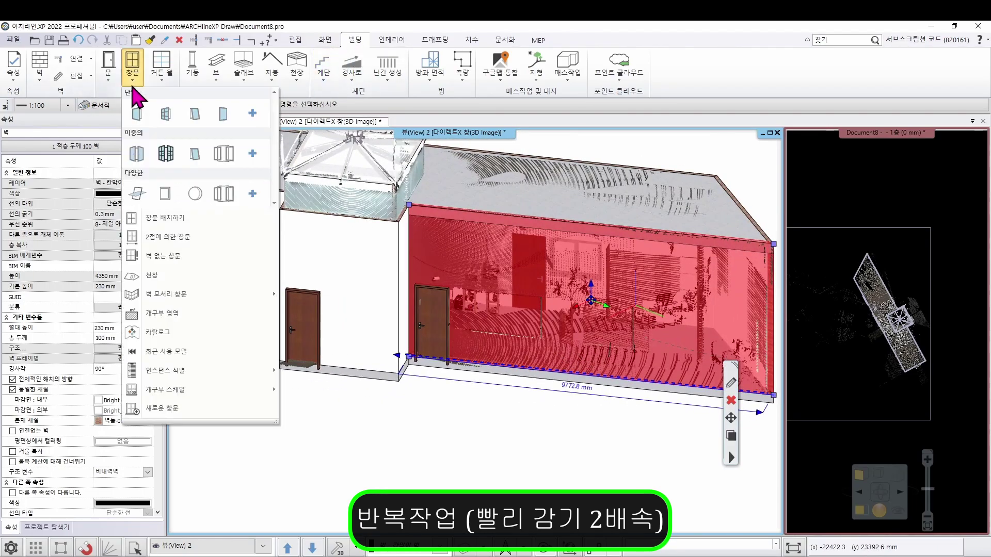
pyautogui.click(191, 218)
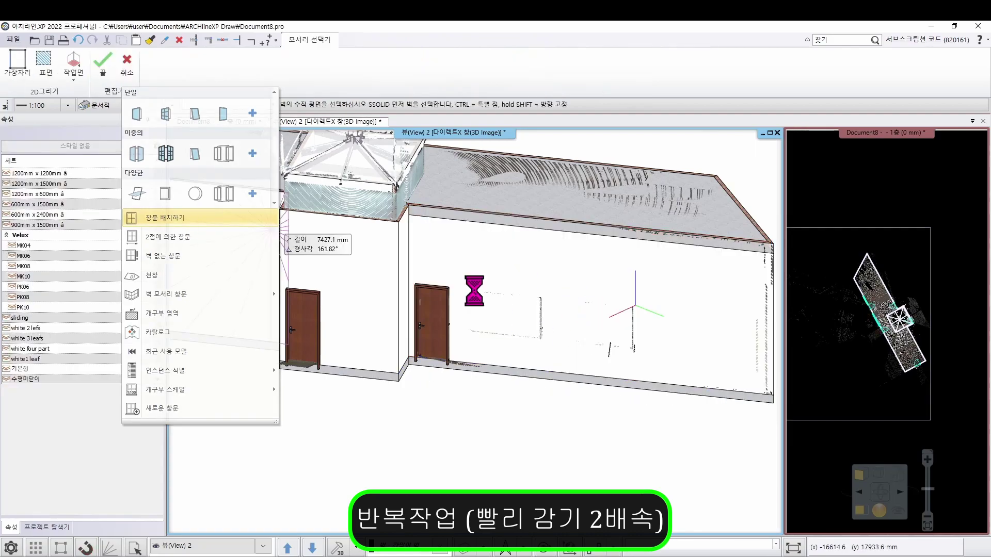
pyautogui.click(502, 298)
pyautogui.click(504, 299)
pyautogui.click(584, 327)
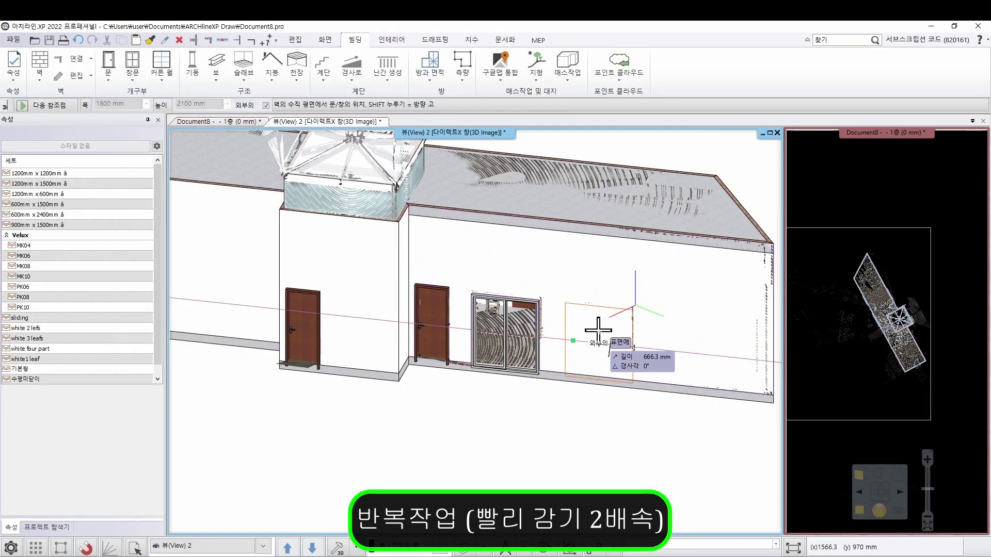
pyautogui.click(591, 331)
pyautogui.press('Escape')
# Move the new window nearest the door toward the door to match the scanned opening's edge
pyautogui.click(531, 282)
pyautogui.scroll(5, 522, 295)
pyautogui.moveTo(444, 327); pyautogui.dragTo(420, 312, button='middle')
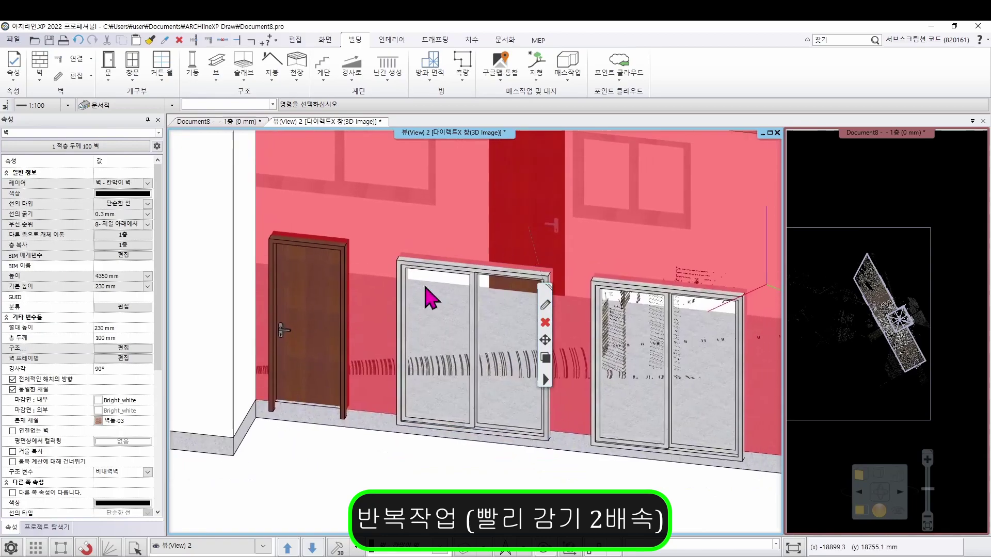
pyautogui.scroll(2, 371, 227)
pyautogui.click(408, 272)
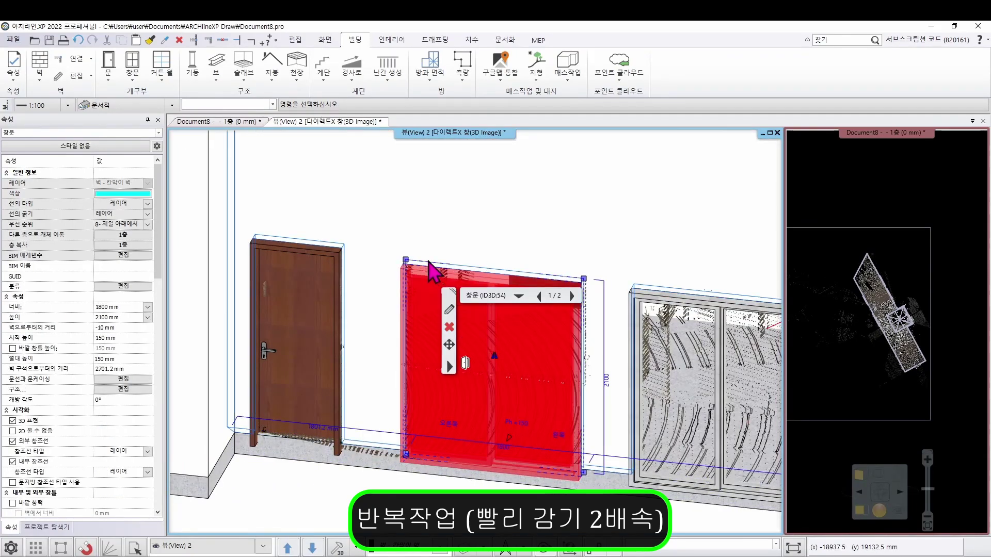
pyautogui.click(406, 260)
pyautogui.scroll(3, 361, 255)
pyautogui.click(391, 275)
pyautogui.click(491, 263)
pyautogui.scroll(-4, 487, 251)
pyautogui.moveTo(478, 263); pyautogui.dragTo(453, 335, button='middle')
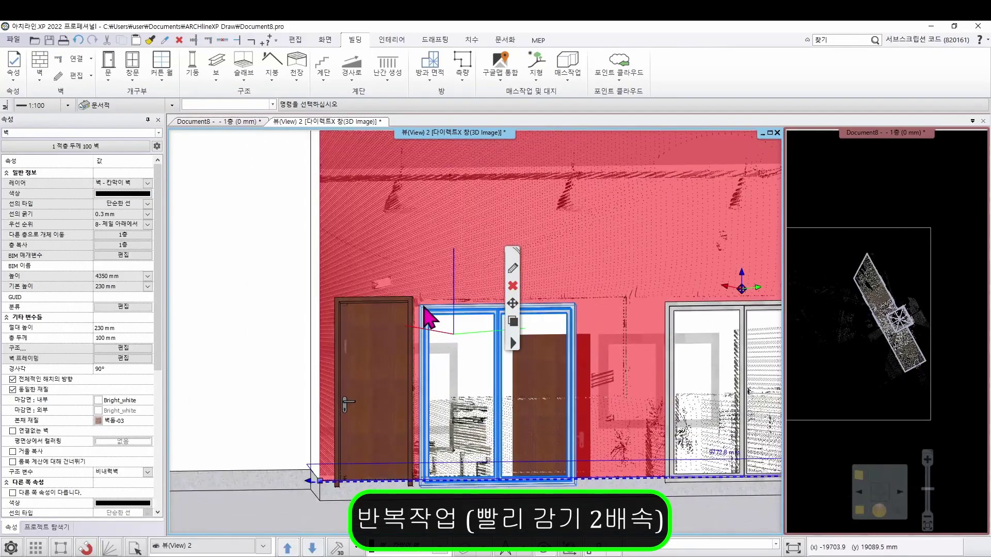
# Resize the window beside the door to the scanned opening, extending its far side and fitting its top and sill heights
pyautogui.click(423, 307)
pyautogui.click(454, 382)
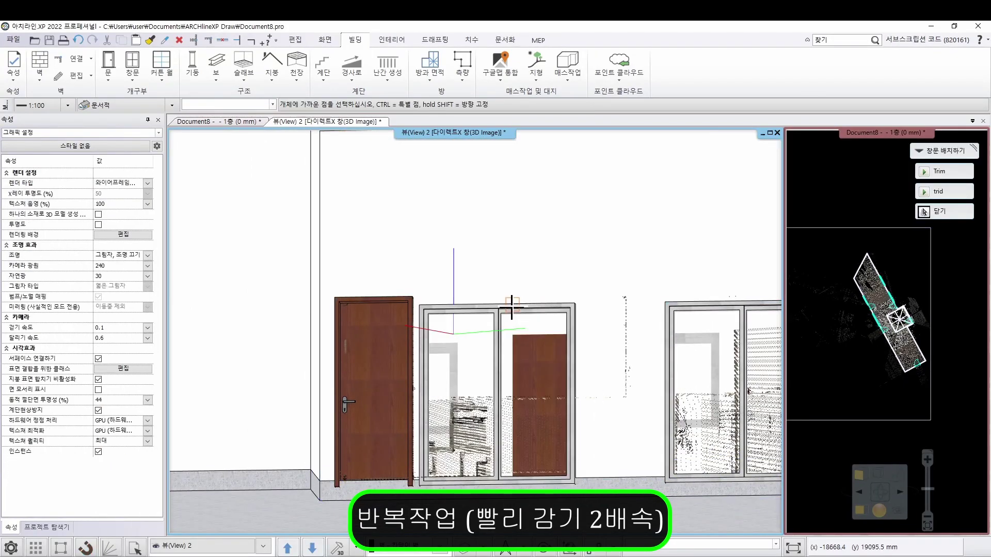
pyautogui.click(512, 307)
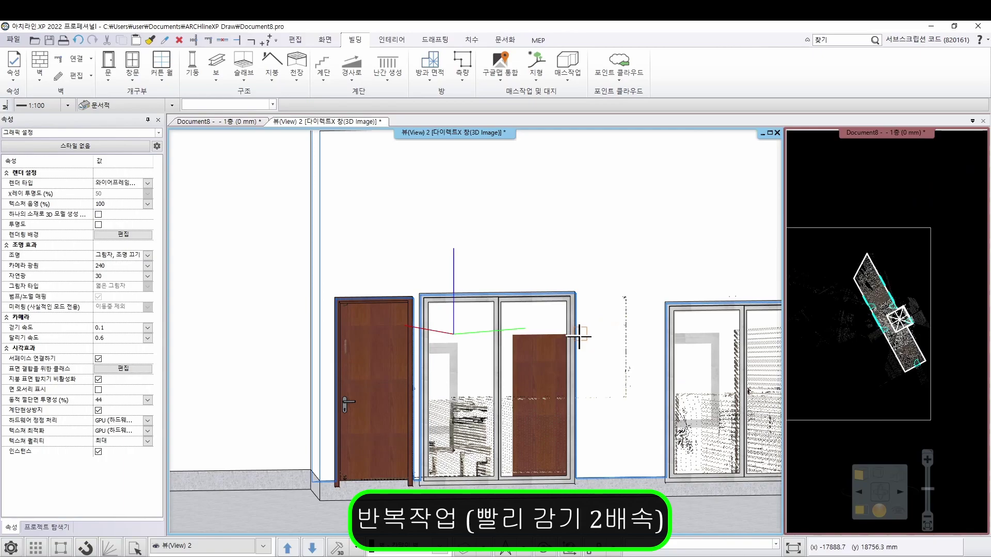
pyautogui.click(626, 333)
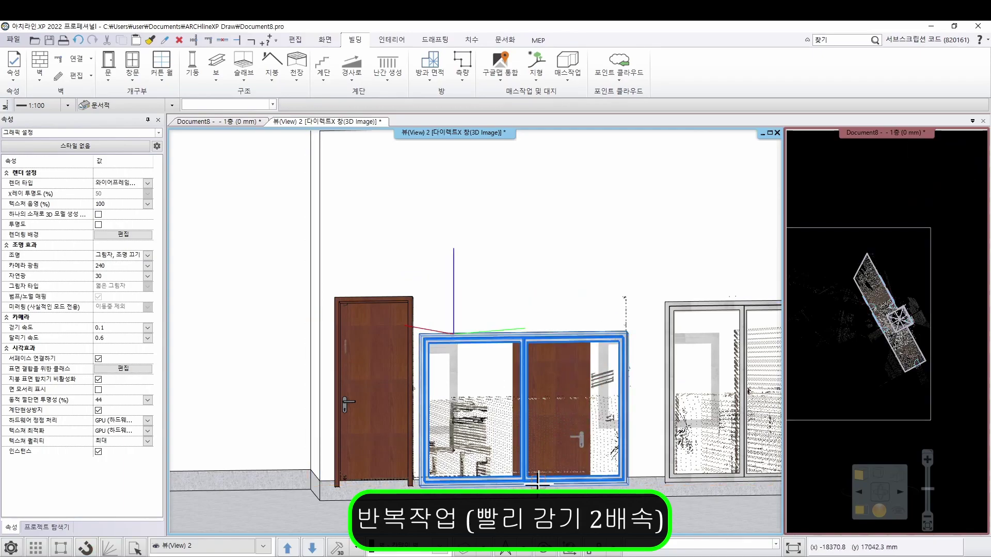
pyautogui.click(546, 333)
pyautogui.click(446, 301)
pyautogui.click(508, 483)
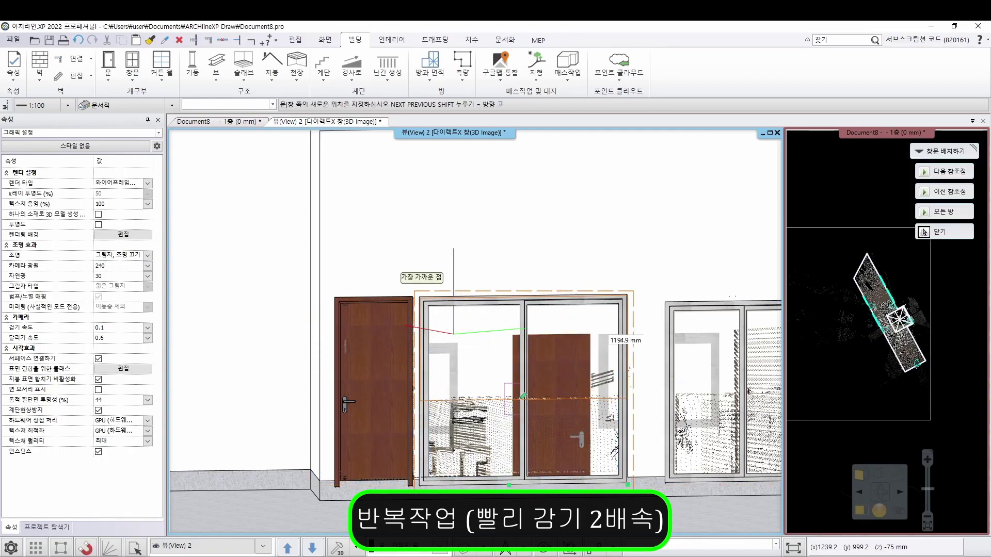
pyautogui.click(579, 402)
# Resize the second new window to its scanned opening, widening both sides and fitting its top and sill heights
pyautogui.moveTo(743, 320); pyautogui.dragTo(452, 283, button='middle')
pyautogui.scroll(1, 480, 275)
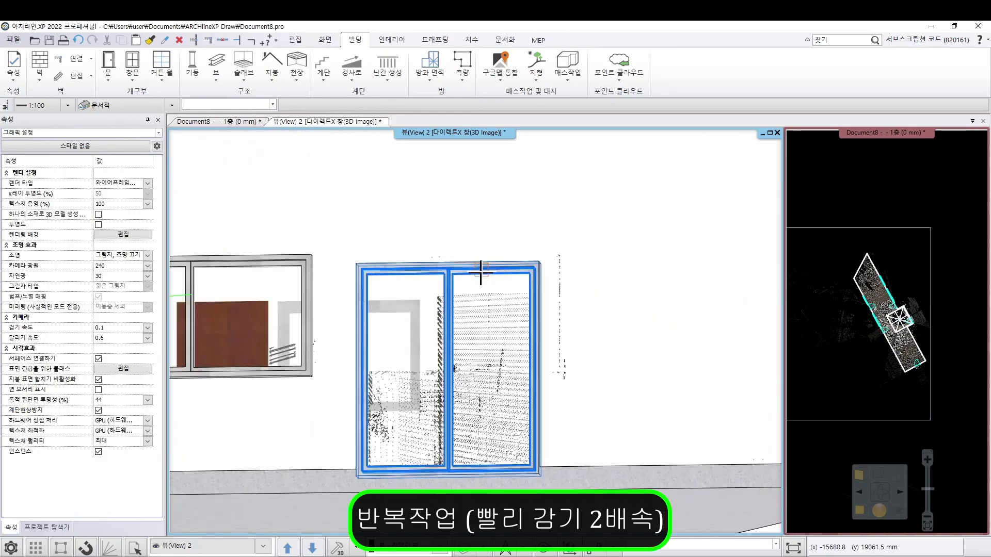
pyautogui.click(538, 282)
pyautogui.click(924, 231)
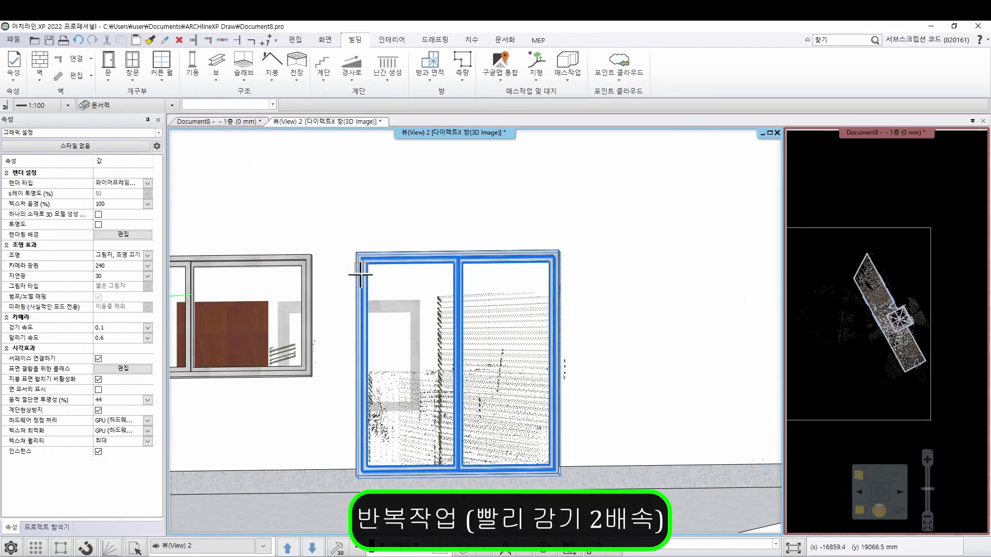
pyautogui.click(360, 272)
pyautogui.click(333, 263)
pyautogui.click(430, 468)
pyautogui.click(477, 390)
pyautogui.click(387, 332)
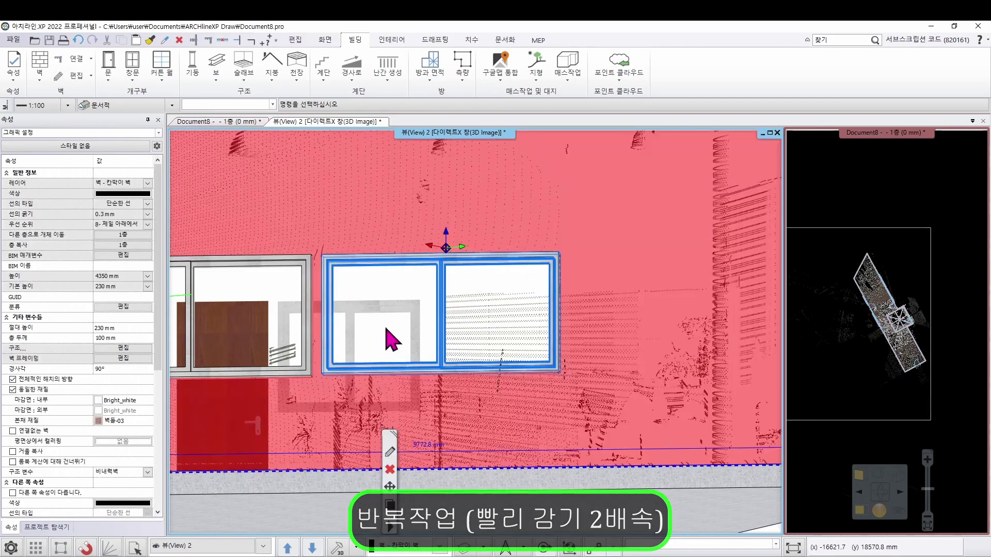
# Set up a perspective view with the camera positioned inside the building, looking along its length
pyautogui.scroll(-3, 496, 498)
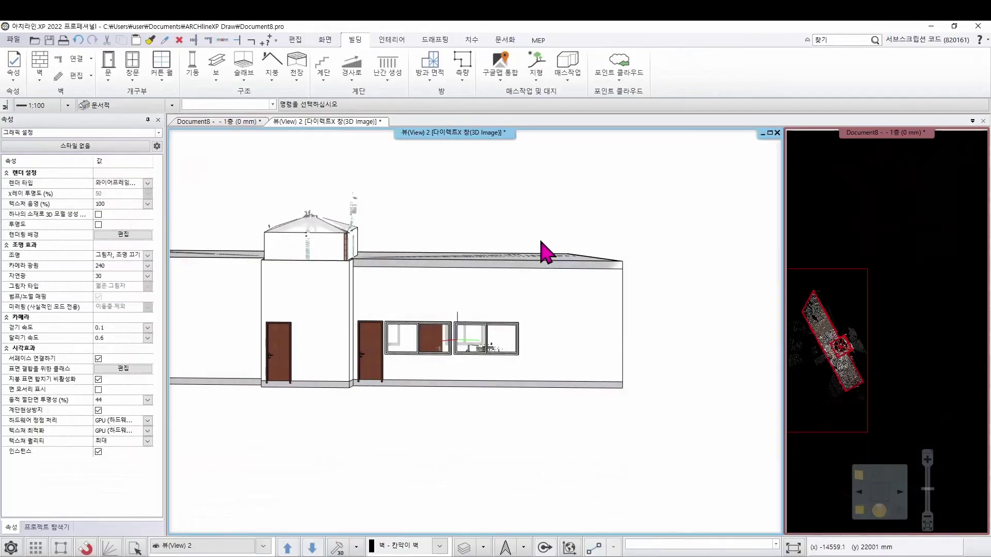
pyautogui.moveTo(542, 250); pyautogui.dragTo(541, 320, button='middle')
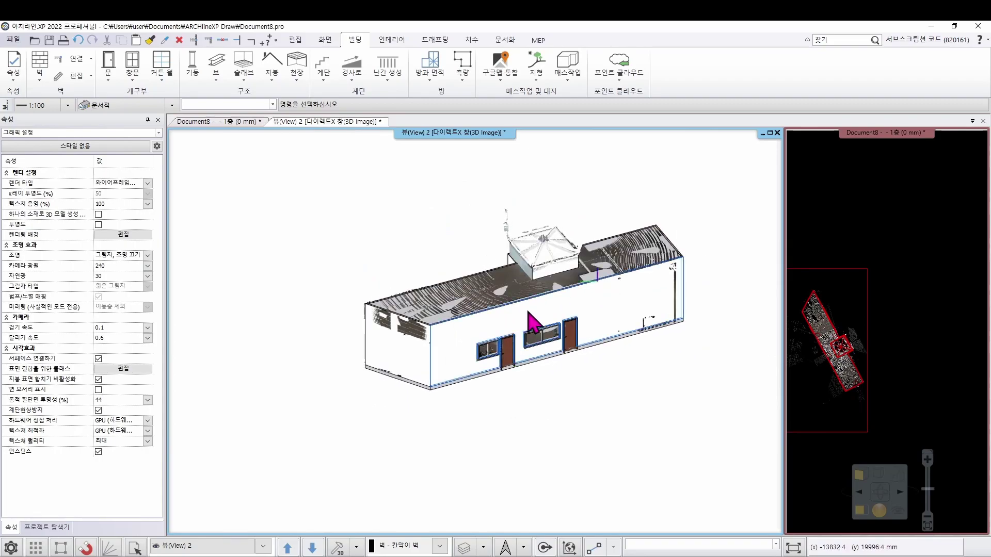
pyautogui.moveTo(689, 305); pyautogui.dragTo(561, 325, button='middle')
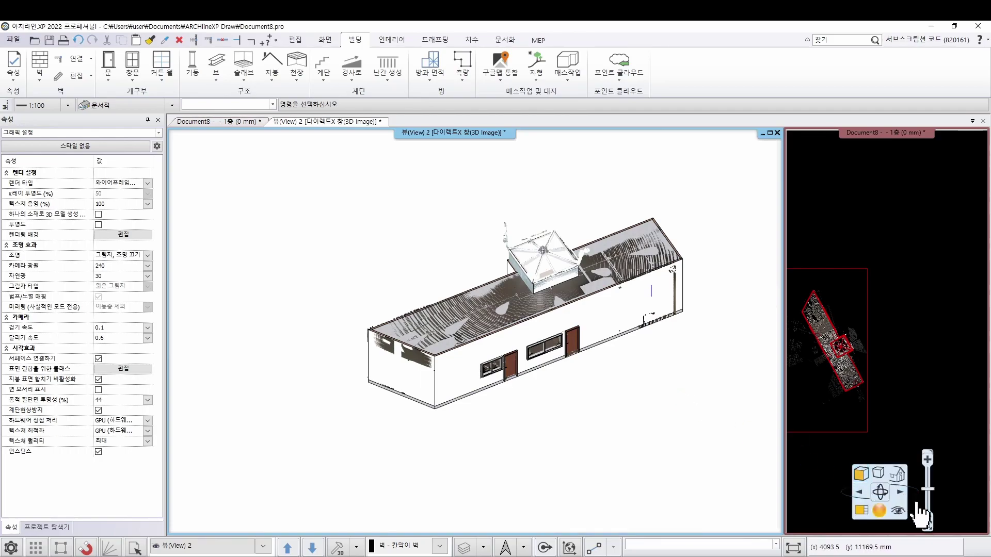
pyautogui.click(899, 511)
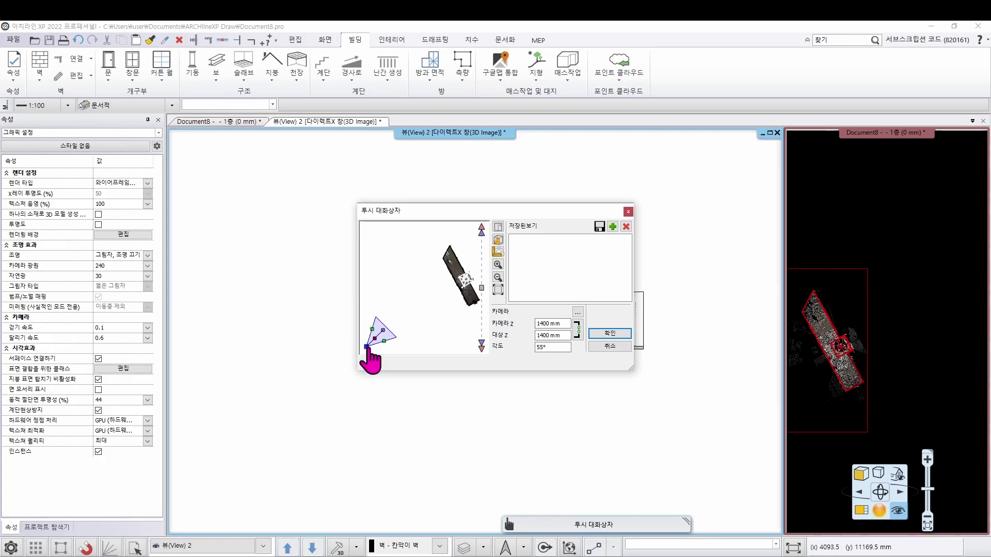
pyautogui.moveTo(377, 353); pyautogui.dragTo(450, 270)
pyautogui.click(610, 333)
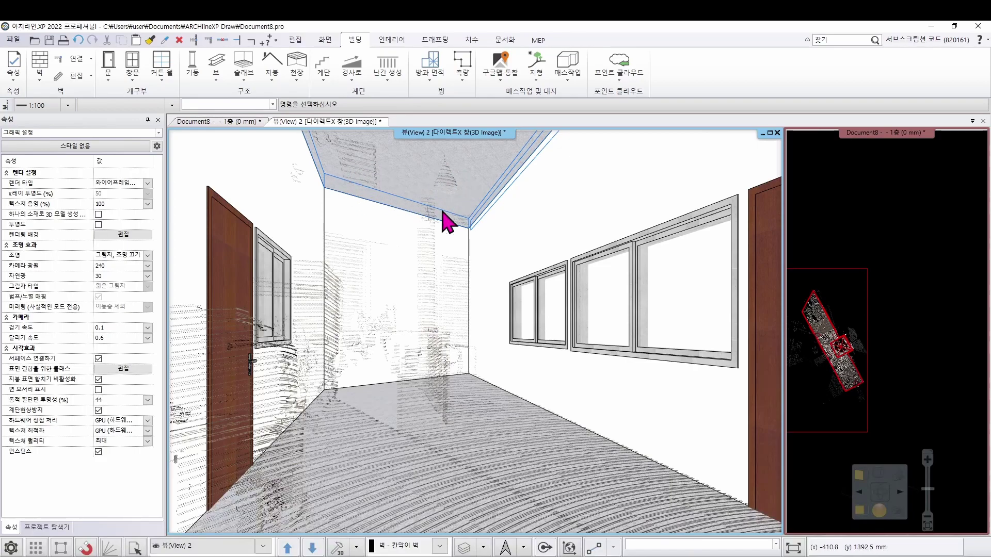
# Examine the interior's doors, windows, floor, ceiling and walls against the scanned points from inside the building
pyautogui.moveTo(403, 297); pyautogui.dragTo(405, 348, button='middle')
pyautogui.scroll(-1, 388, 366)
pyautogui.scroll(-3, 504, 373)
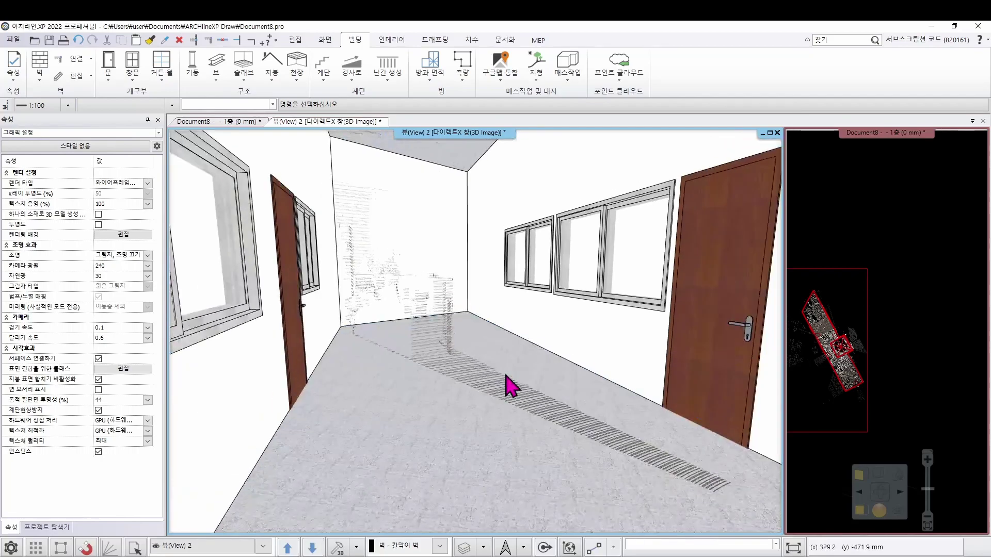
pyautogui.moveTo(715, 407); pyautogui.dragTo(689, 400, button='middle')
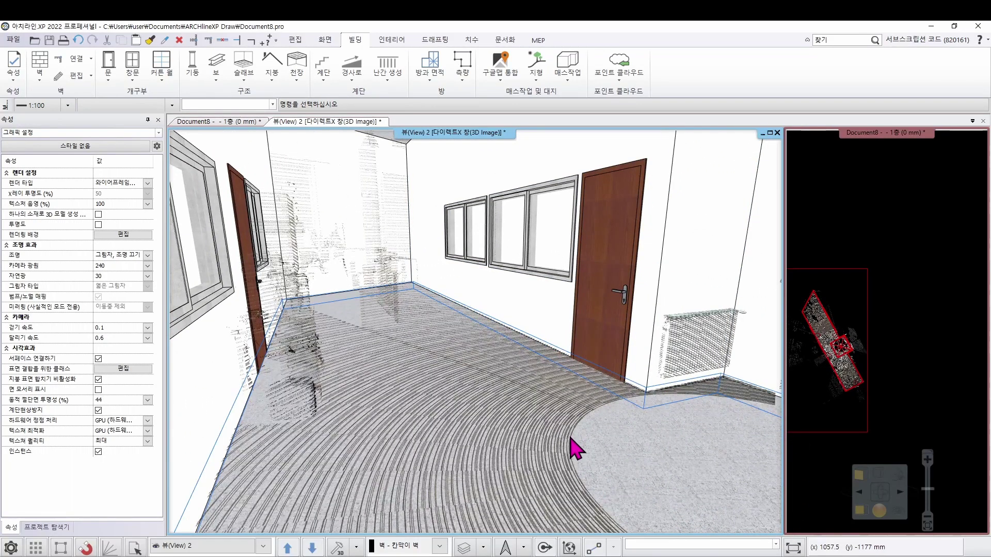
pyautogui.moveTo(698, 355); pyautogui.dragTo(653, 357, button='middle')
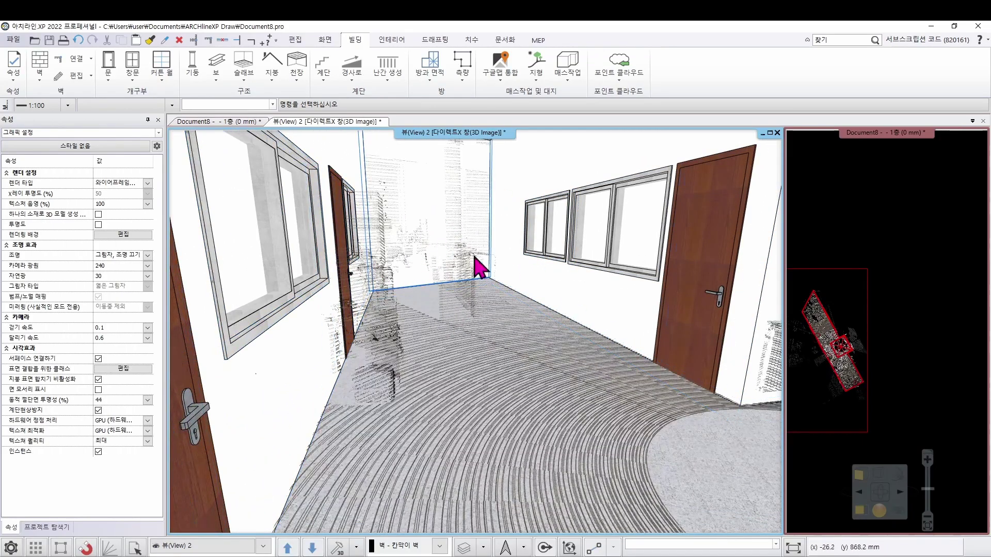
pyautogui.scroll(-1, 489, 231)
pyautogui.moveTo(492, 188); pyautogui.dragTo(587, 232, button='middle')
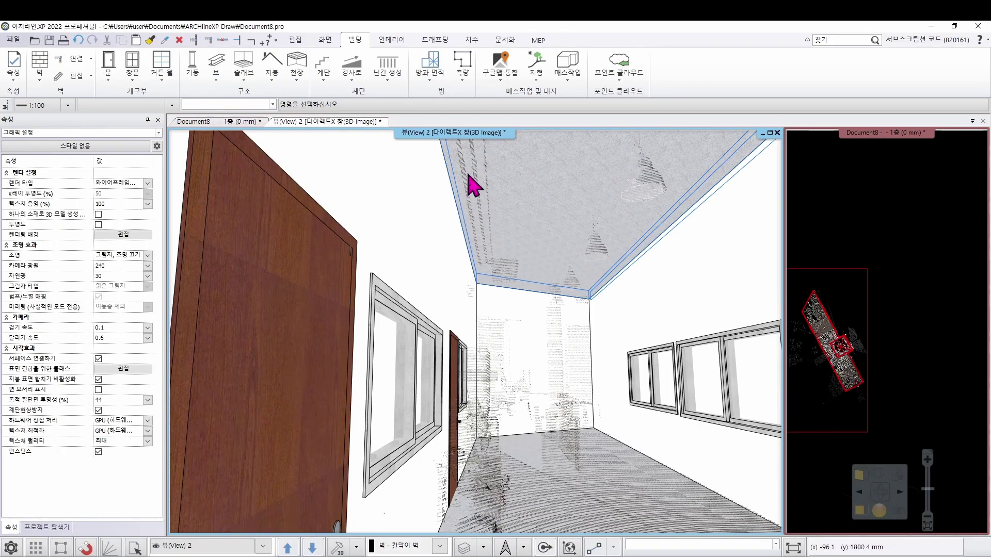
pyautogui.moveTo(473, 252); pyautogui.dragTo(662, 438)
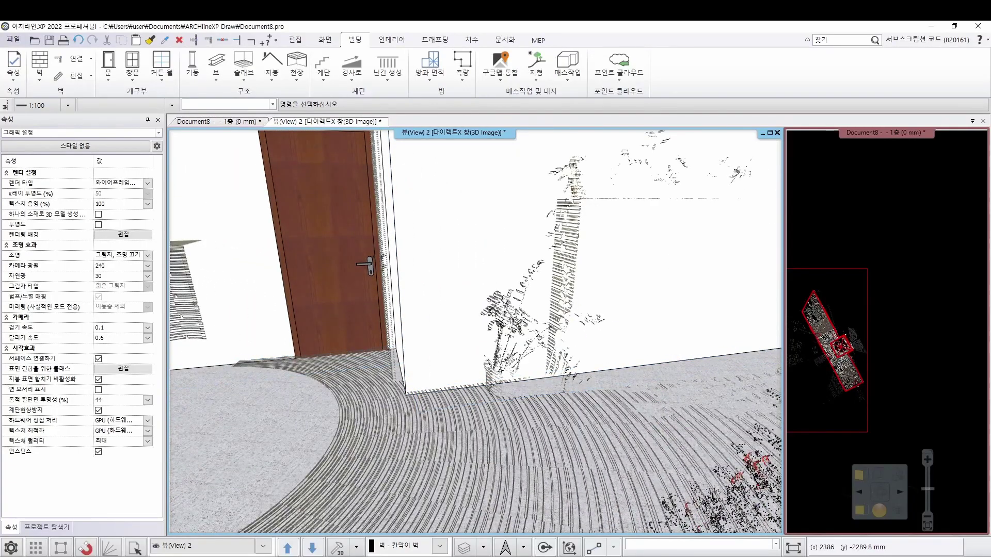
# Switch to the point_cloud.pro project window and examine its furnished building model from several angles
pyautogui.click(648, 556)
pyautogui.click(727, 537)
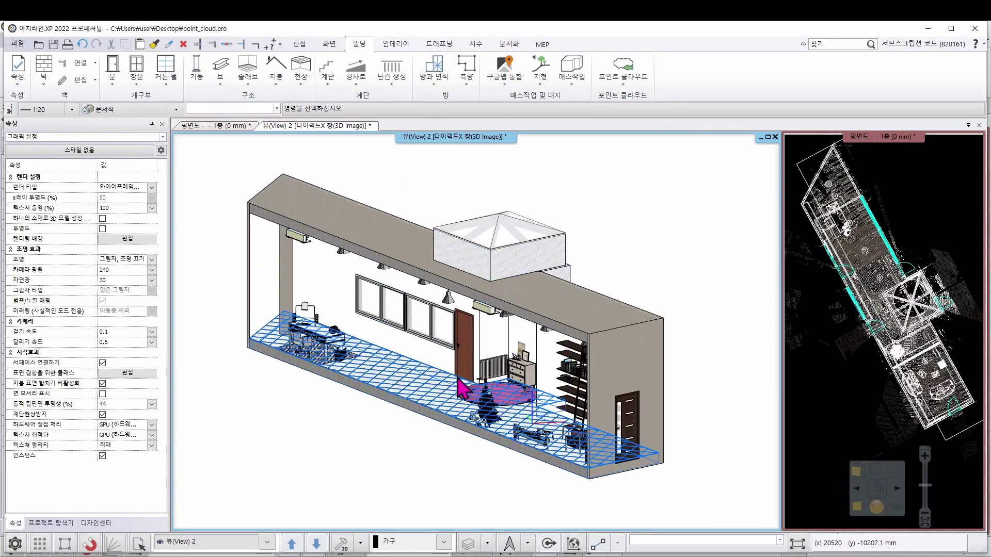
pyautogui.moveTo(397, 361); pyautogui.dragTo(510, 312)
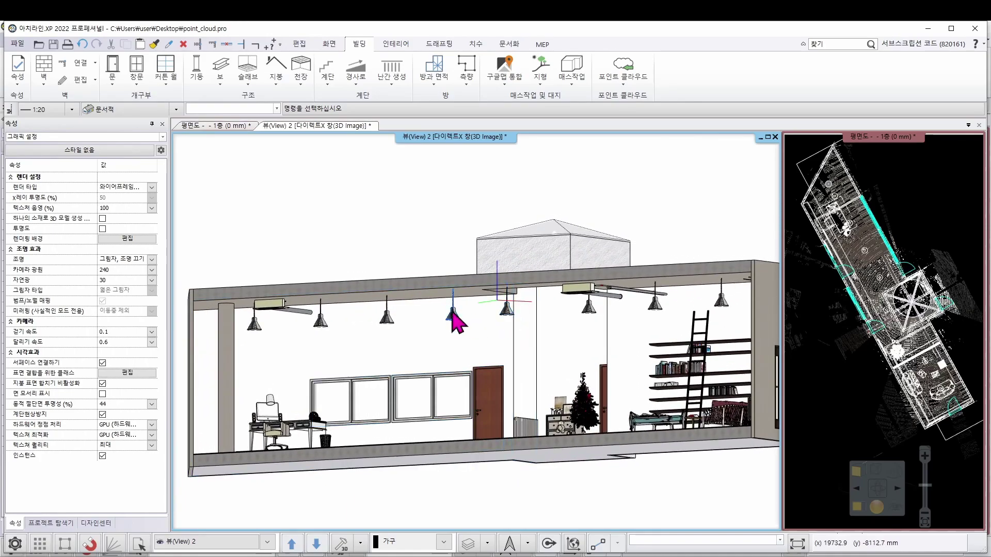
pyautogui.moveTo(551, 388); pyautogui.dragTo(342, 292)
pyautogui.scroll(2, 304, 268)
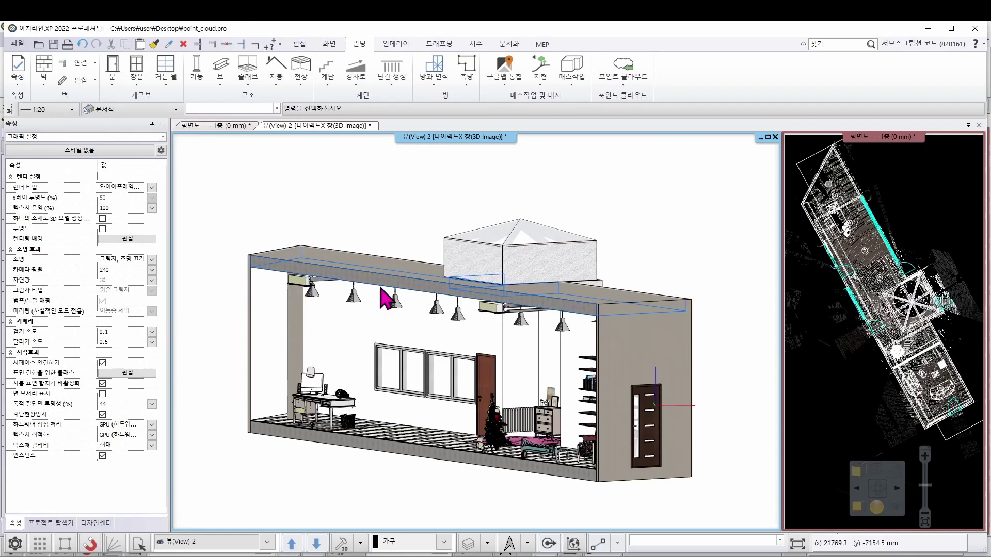